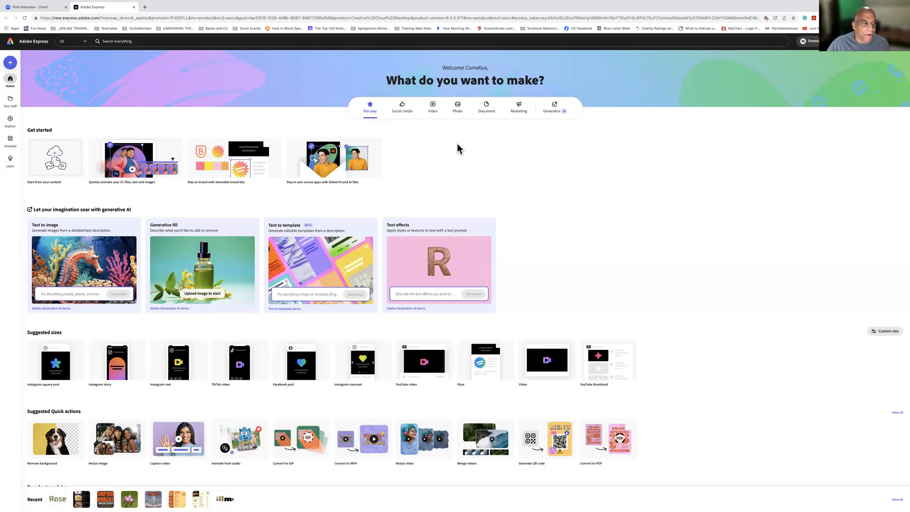
Look through the home page's suggested sizes, quick actions, templates, add-ons and generative AI sections, then return to its start
mouse_move(230, 182)
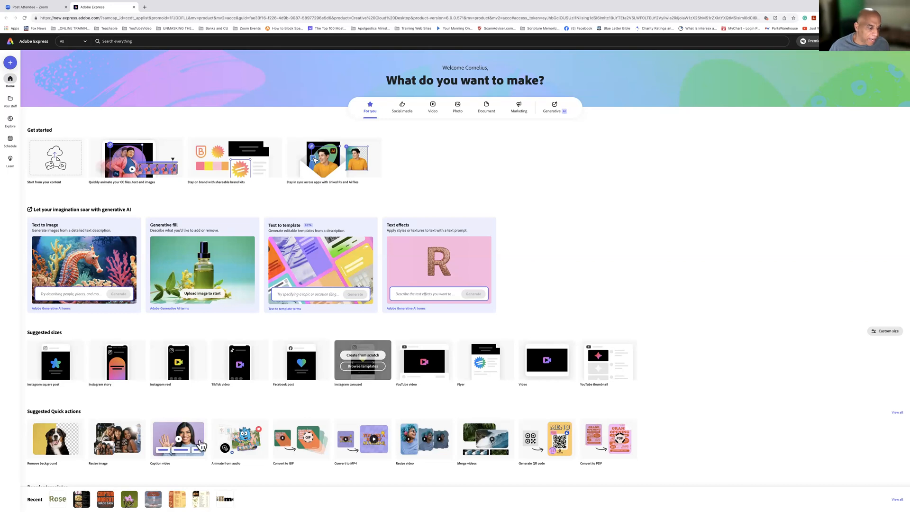
scroll(305, 432, down, 3)
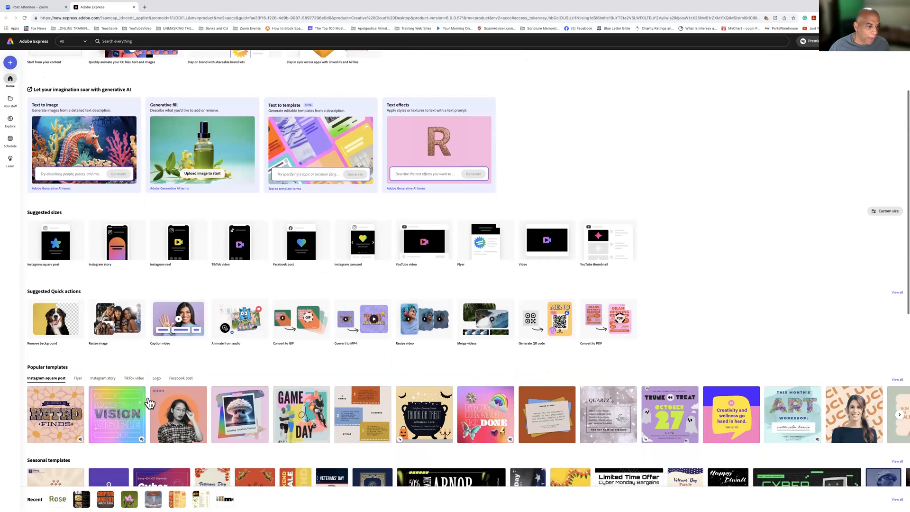
scroll(80, 384, down, 2)
scroll(81, 383, down, 3)
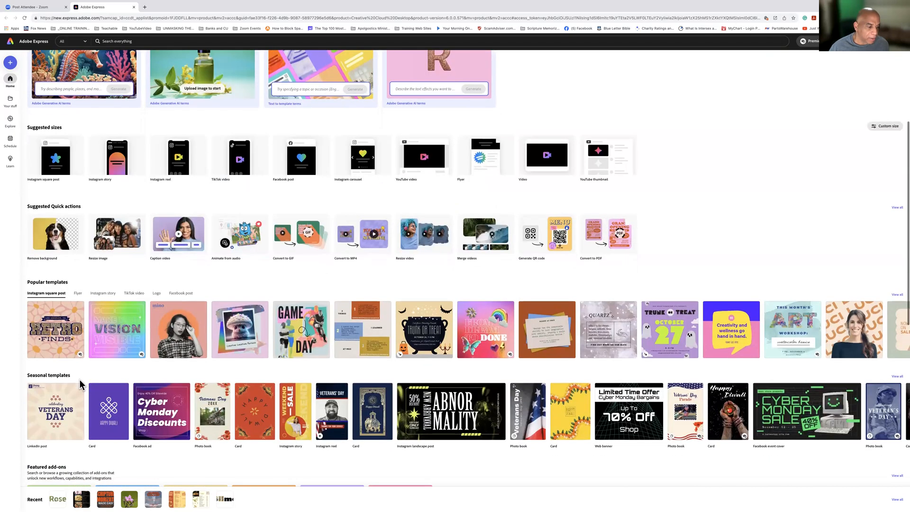
scroll(98, 387, down, 7)
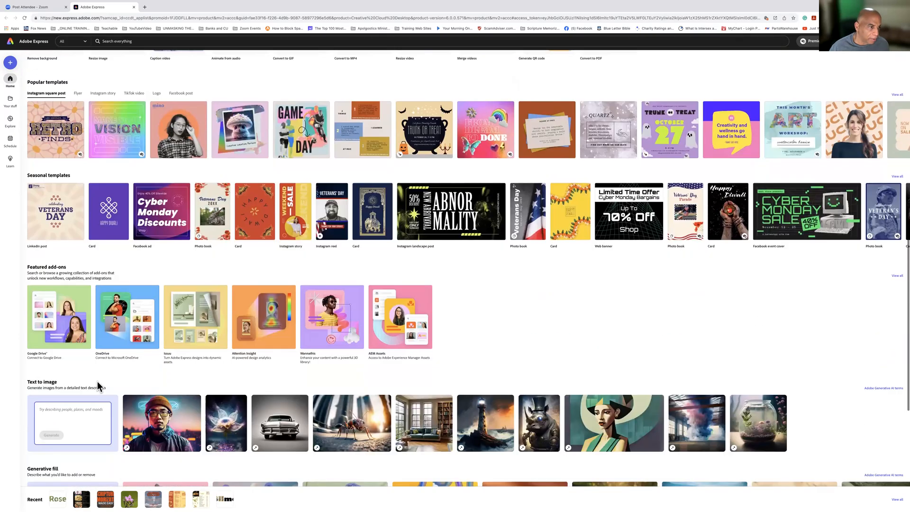
scroll(98, 387, down, 1)
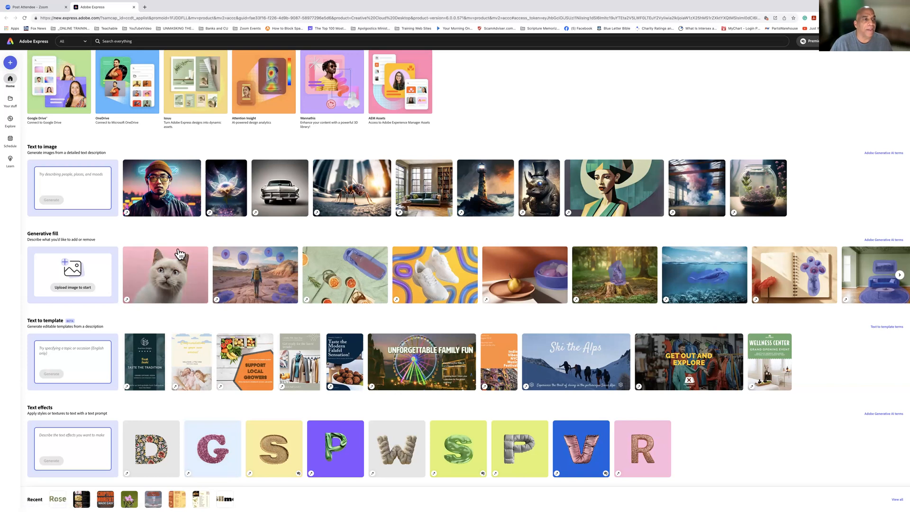
scroll(179, 254, up, 2)
scroll(179, 255, up, 10)
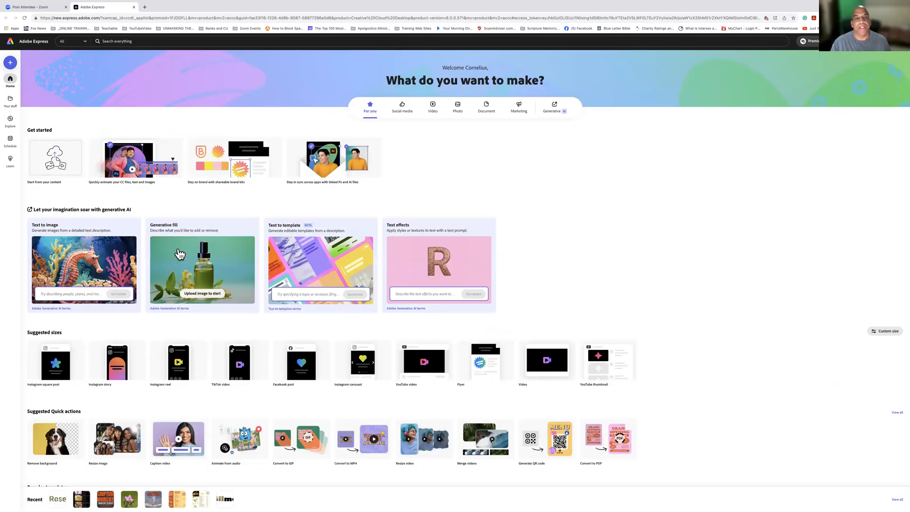
Browse the social media design formats offered for Instagram, Facebook and TikTok
click(404, 110)
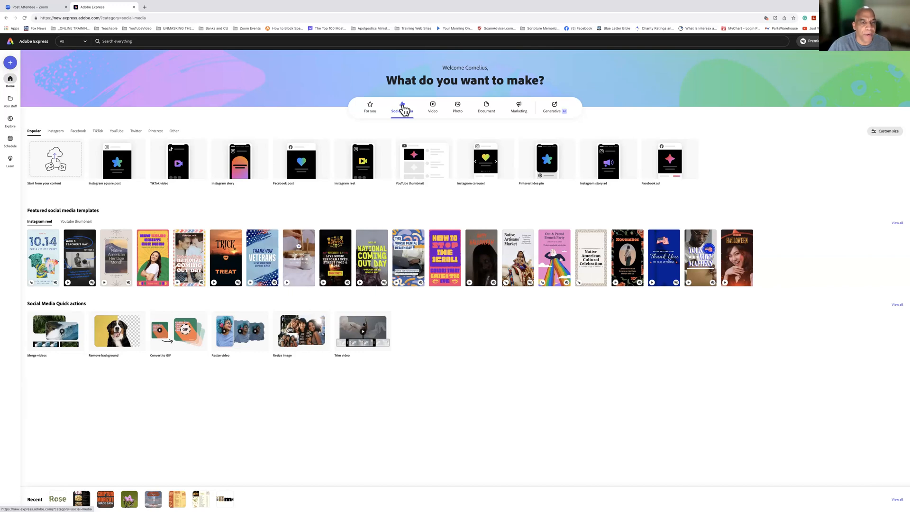
click(55, 133)
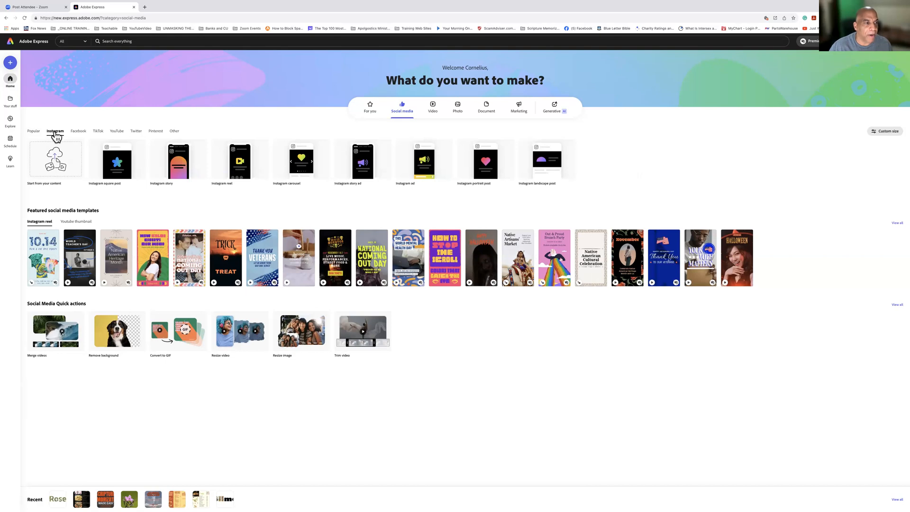
click(78, 133)
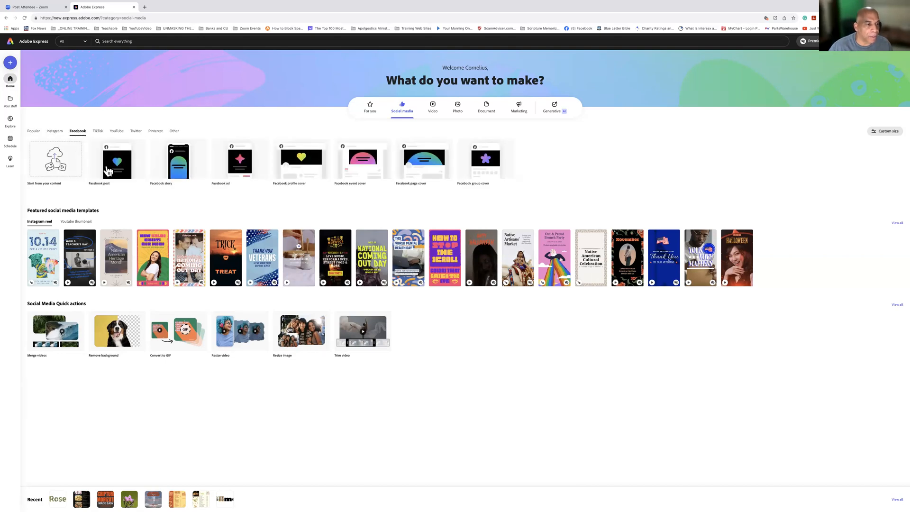
mouse_move(108, 171)
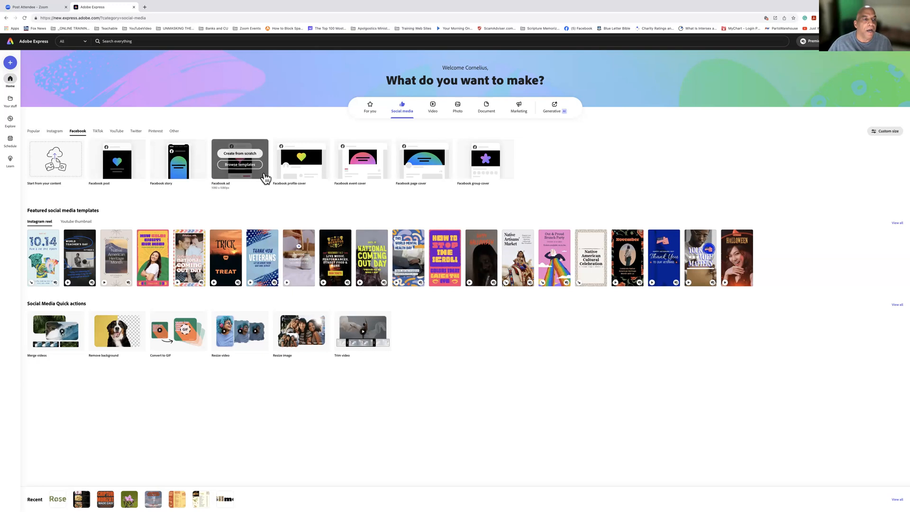
click(98, 132)
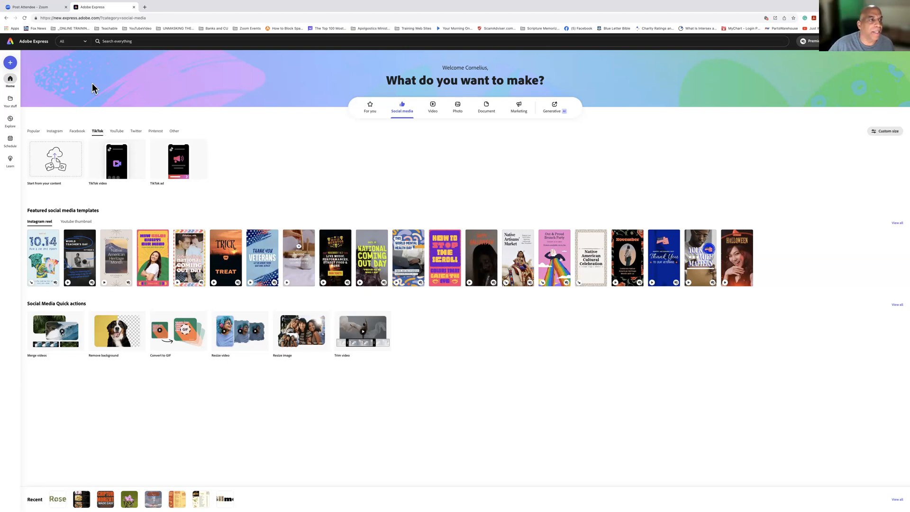
Set the main display's scaled resolution to Larger Text in System Preferences and close the display settings
mouse_move(5, 1)
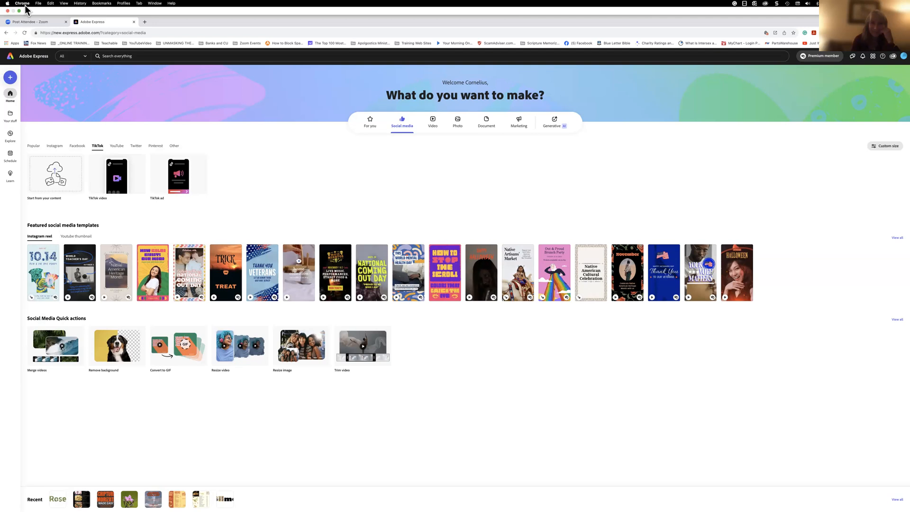
click(7, 3)
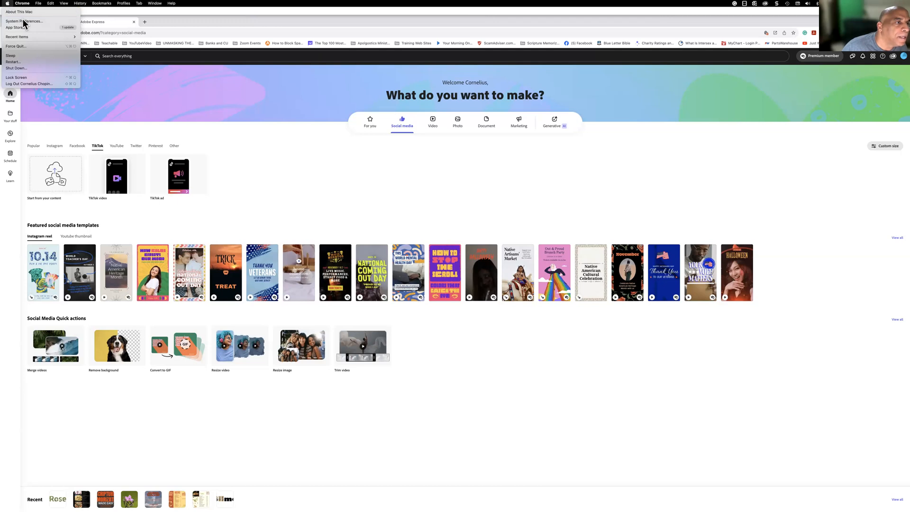
key(Escape)
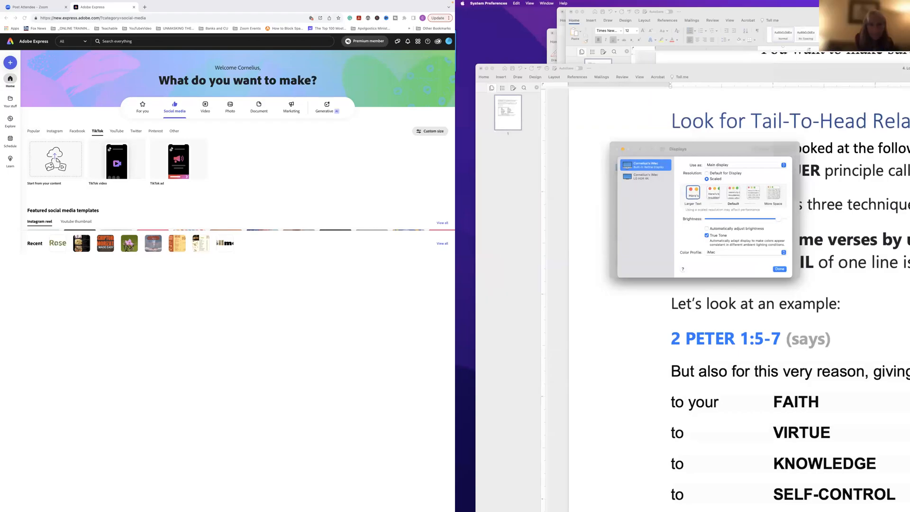
click(778, 268)
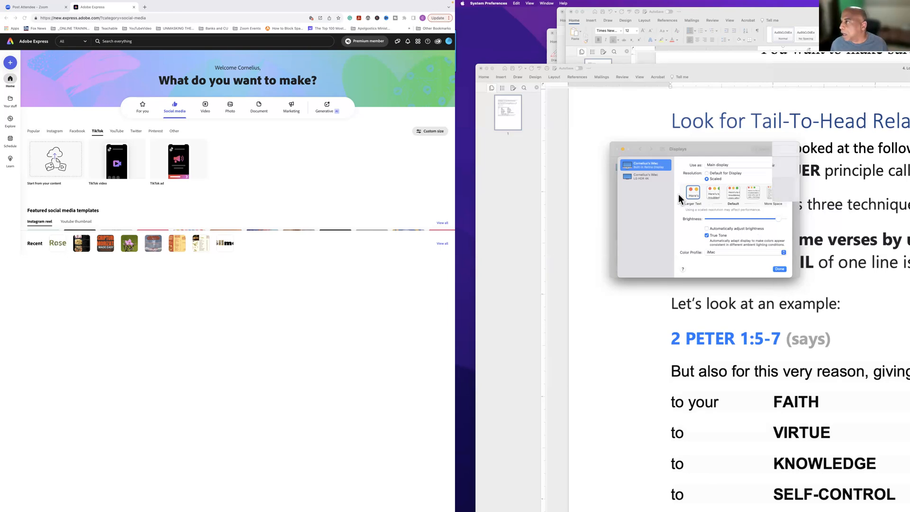
click(622, 149)
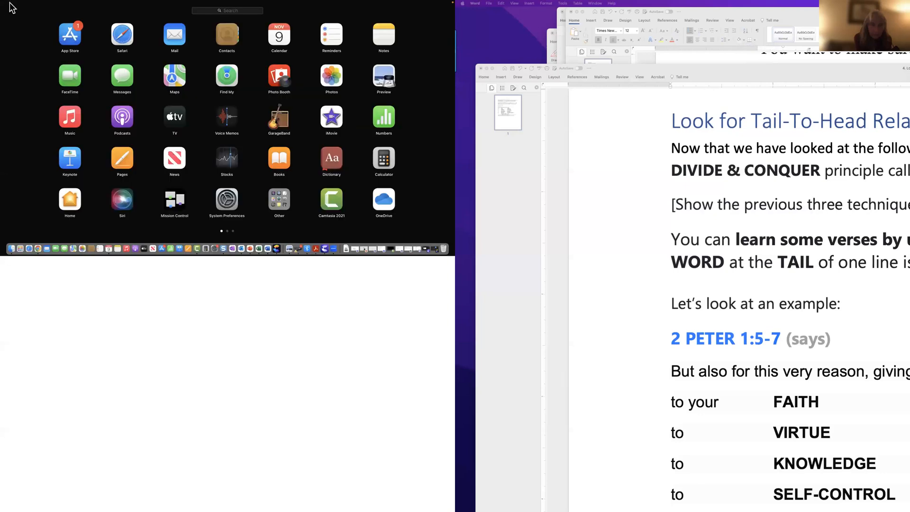
Dismiss Launchpad, then switch the browser window out of full screen and back into it
click(11, 4)
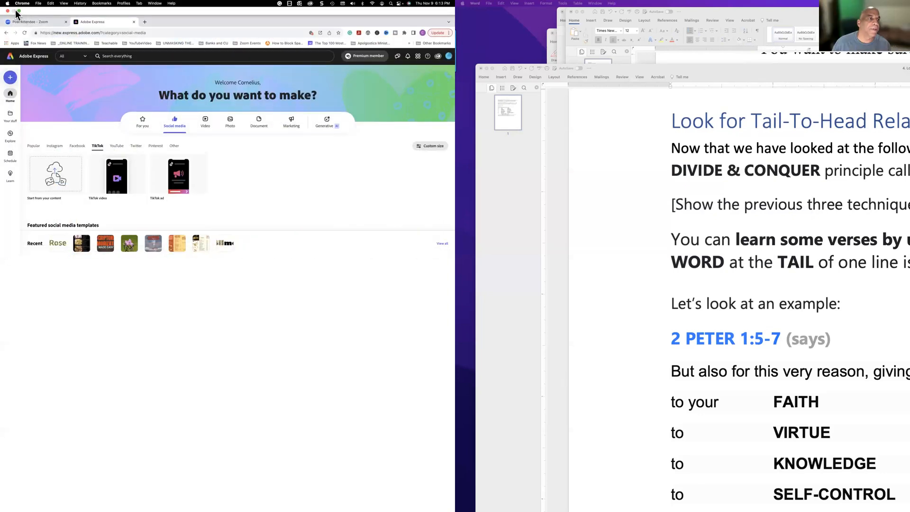
click(20, 10)
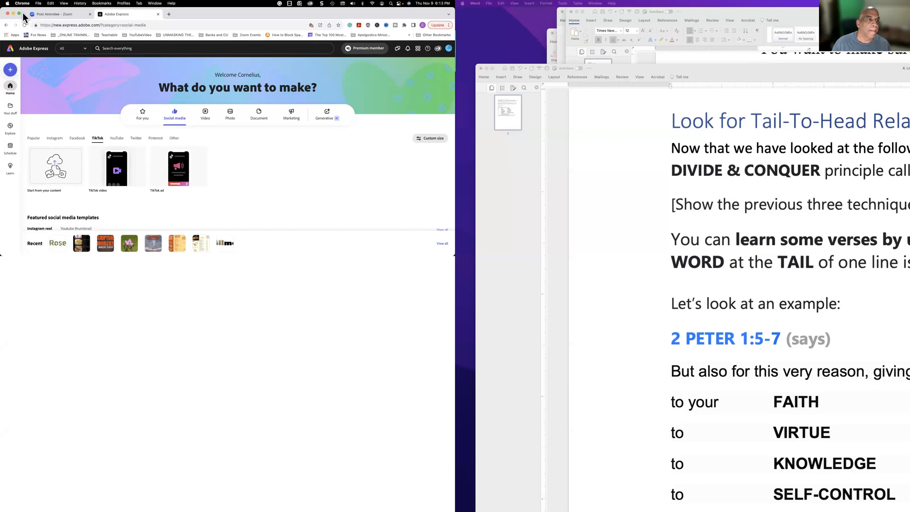
mouse_move(20, 15)
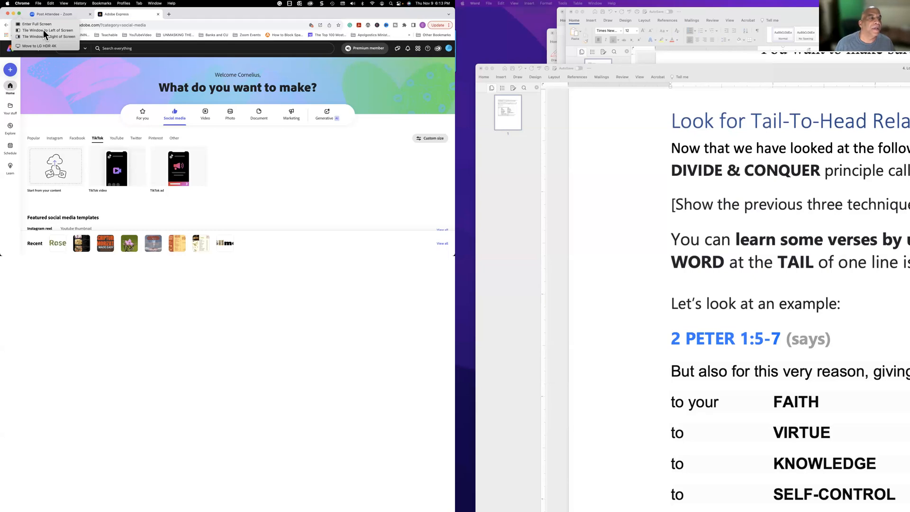
click(38, 24)
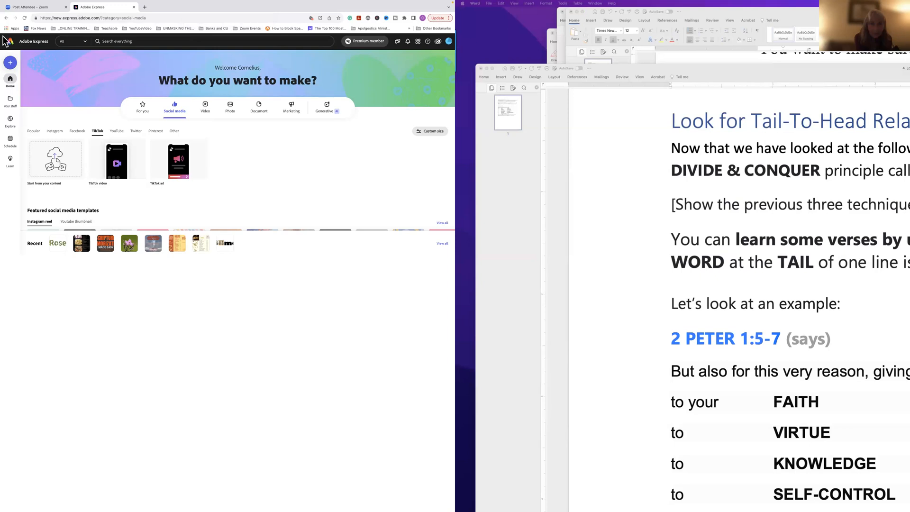
Reopen System Preferences and adjust the main display's scaling, then return to the full-screen browser
click(69, 5)
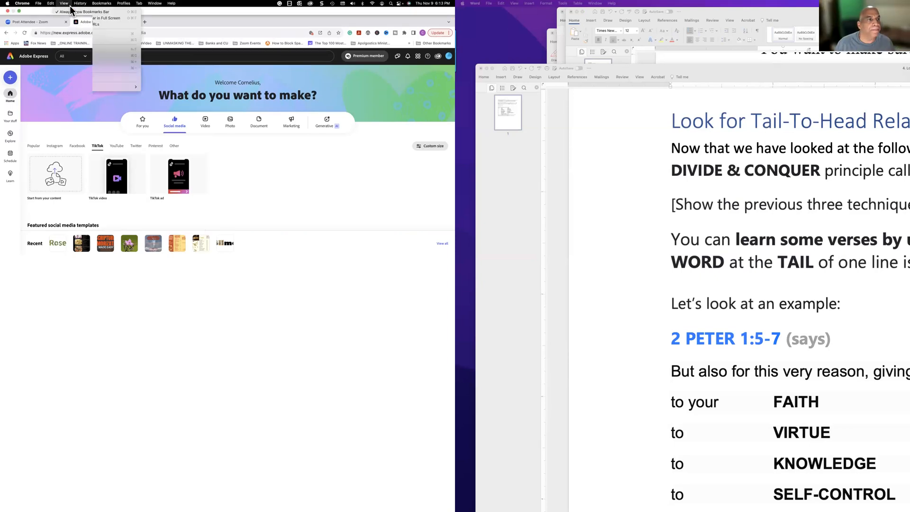
click(38, 5)
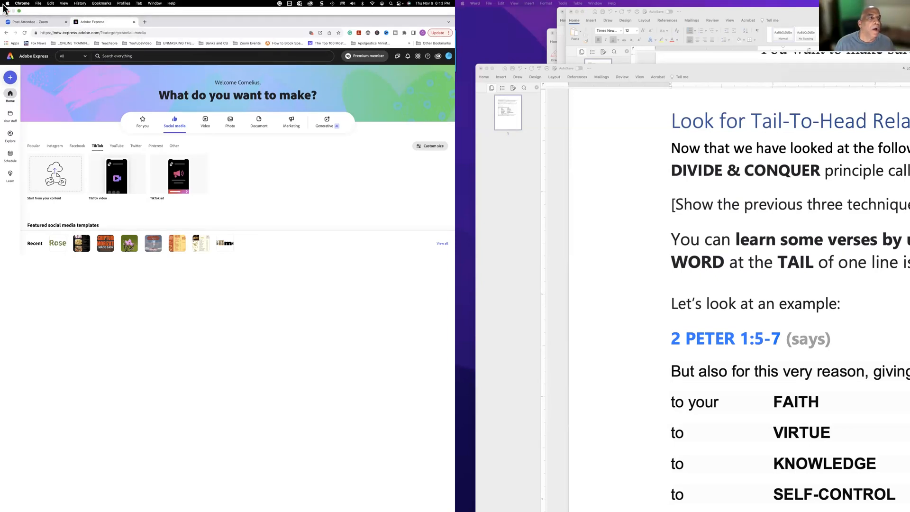
click(8, 4)
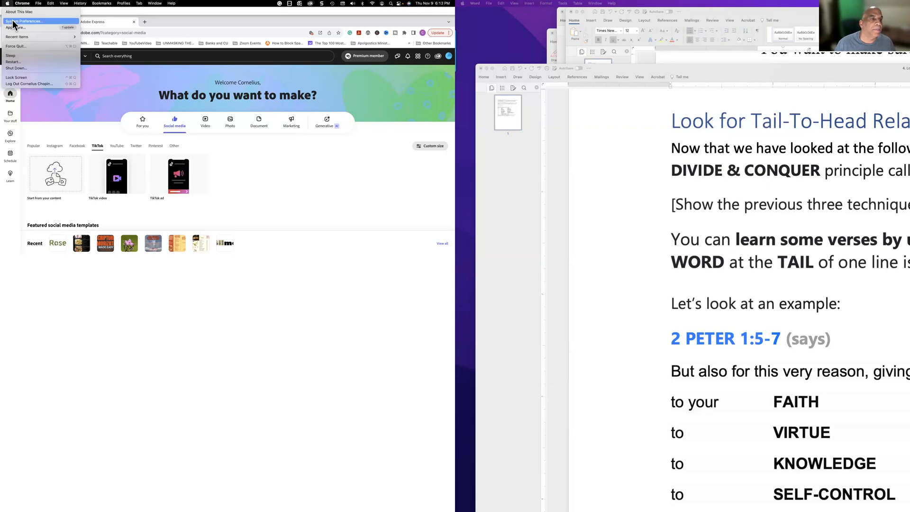
click(270, 95)
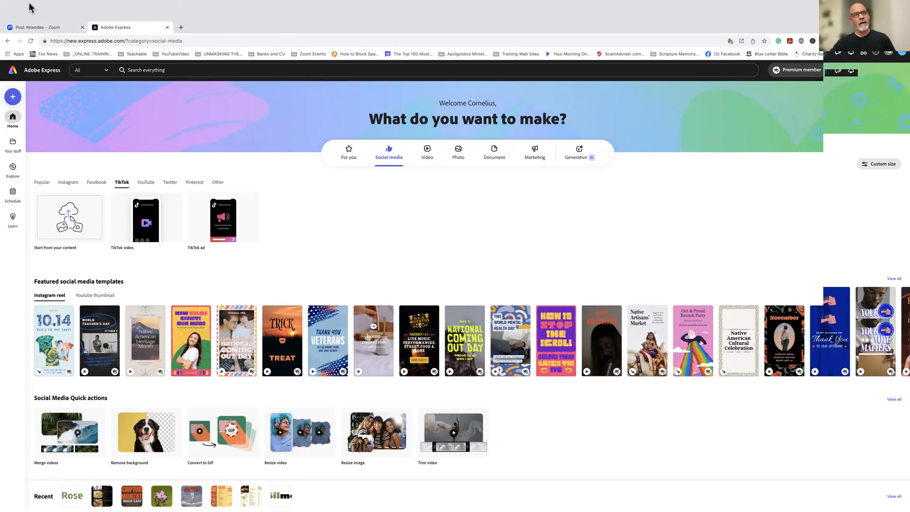
mouse_move(29, 9)
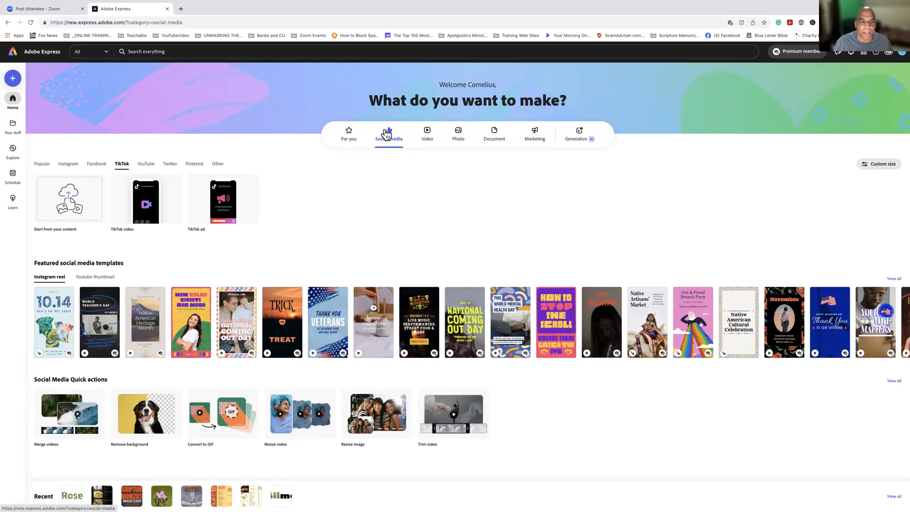
Review the Instagram, Facebook and TikTok design formats in the social media category again
click(68, 164)
click(90, 165)
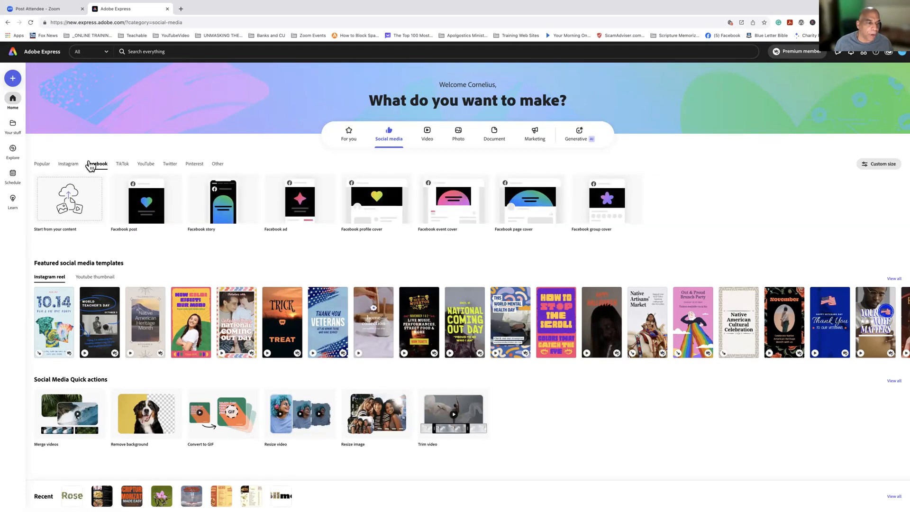
click(121, 164)
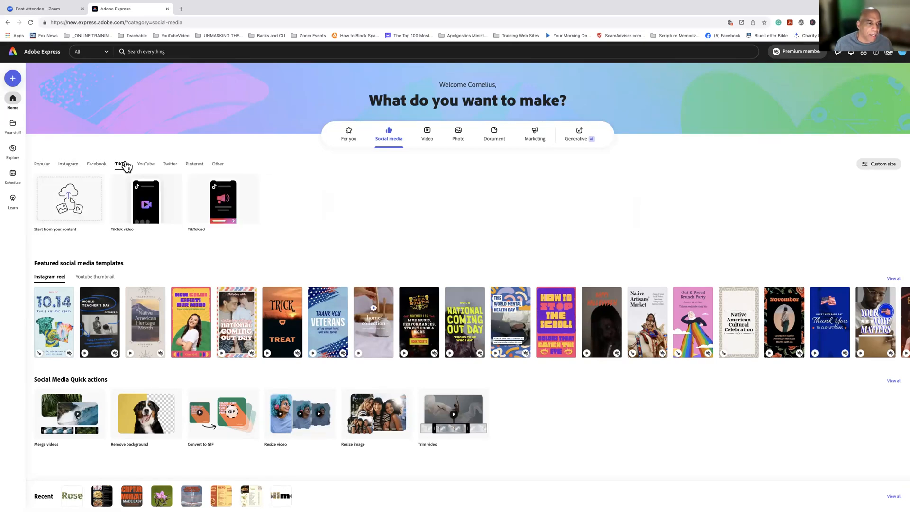
Examine the YouTube formats and their sizes, including video, thumbnail, shorts, banner, profile photo and ads
click(142, 166)
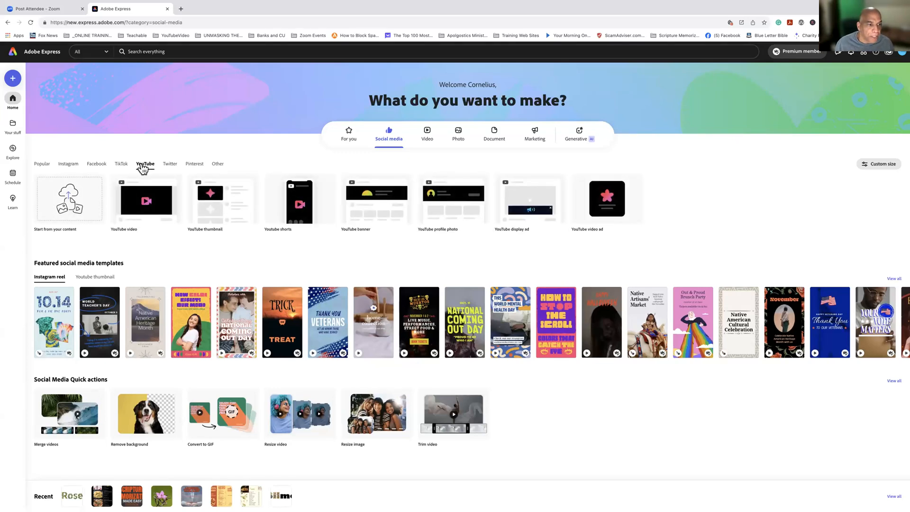
mouse_move(156, 197)
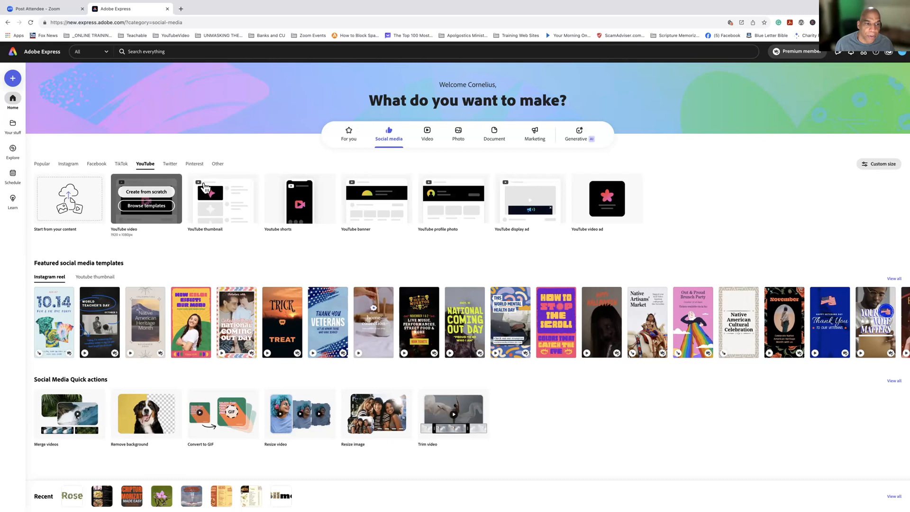
mouse_move(224, 204)
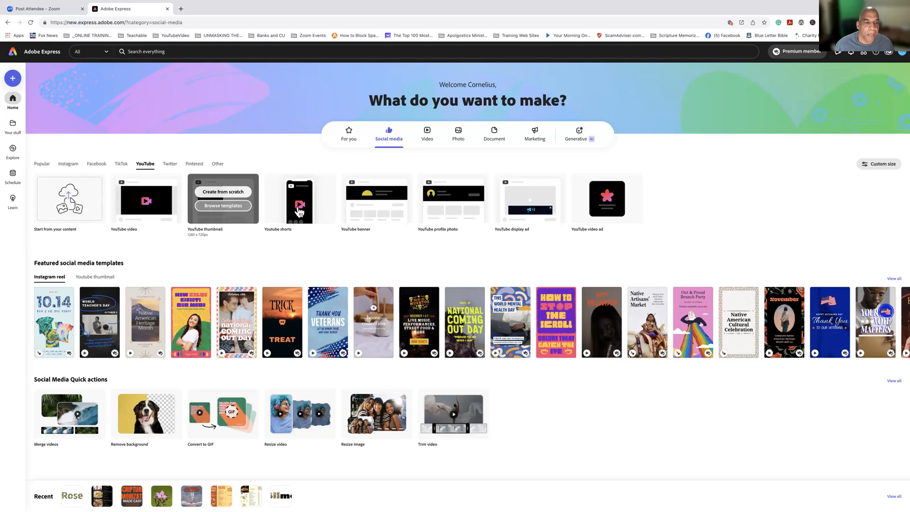
mouse_move(299, 212)
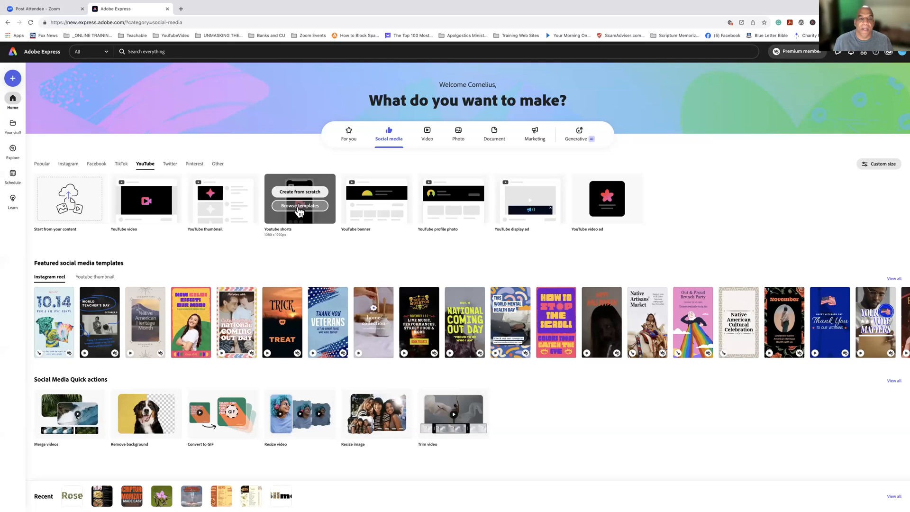
mouse_move(388, 207)
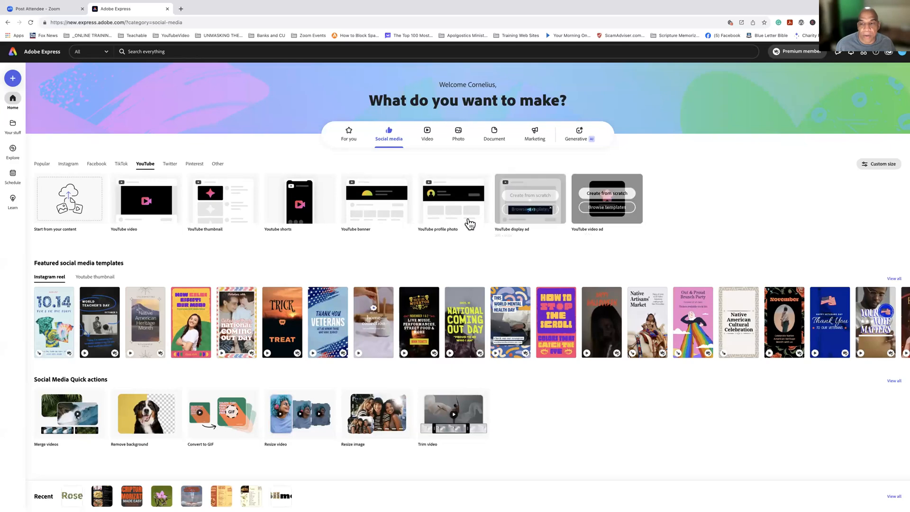
mouse_move(240, 220)
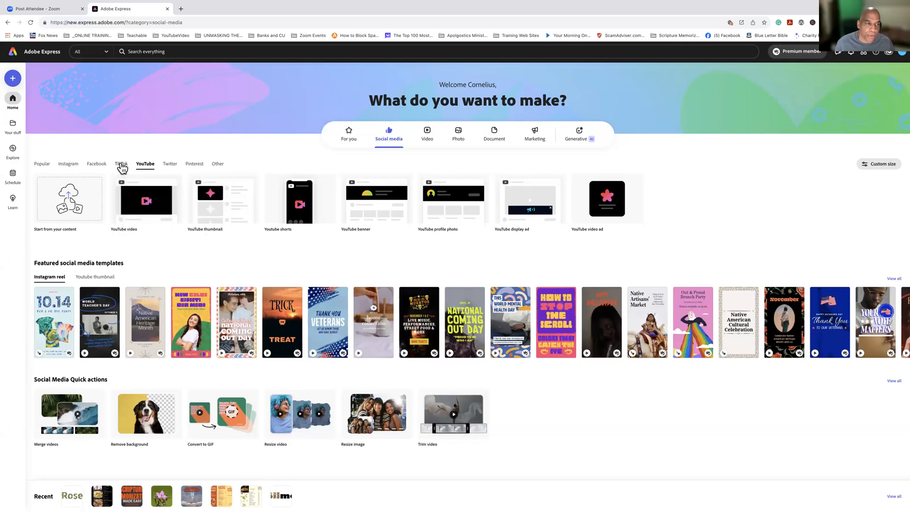
View the Twitter formats, including the header size, and the Pinterest formats
click(167, 165)
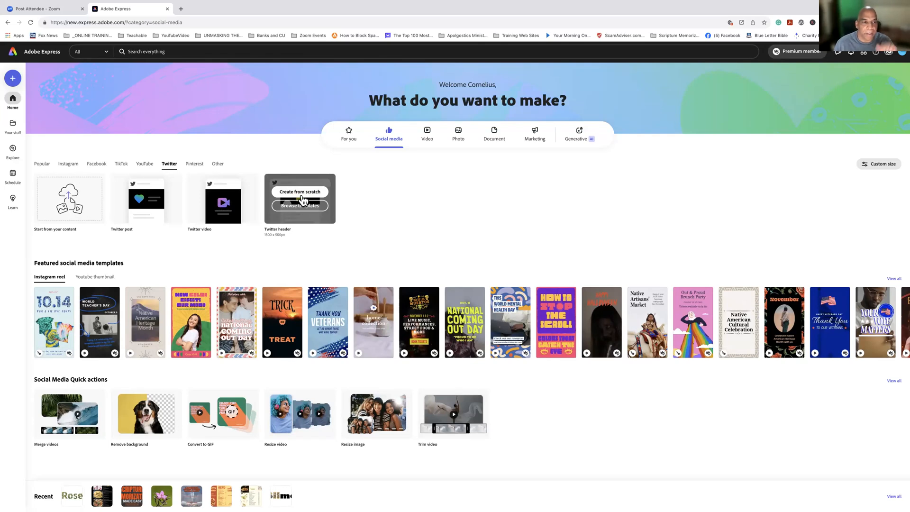
click(194, 166)
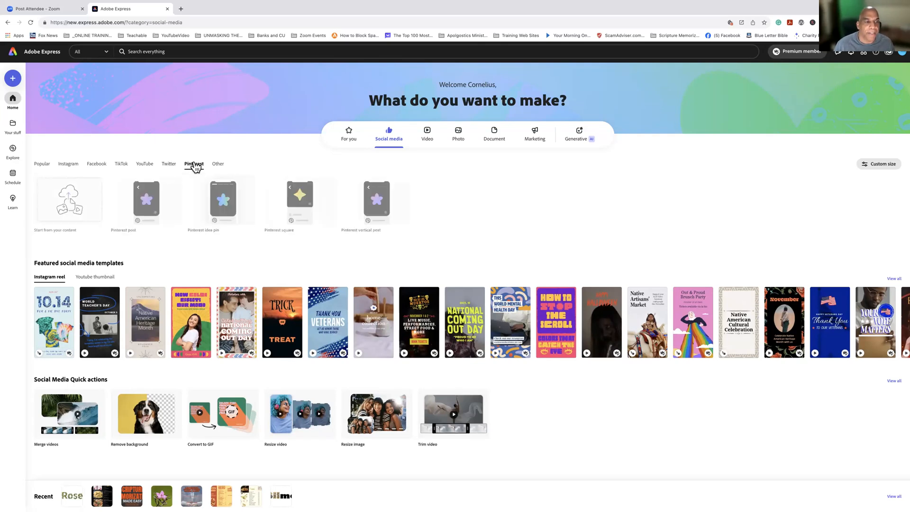
View the other social media formats and the popular formats in the video category
click(219, 164)
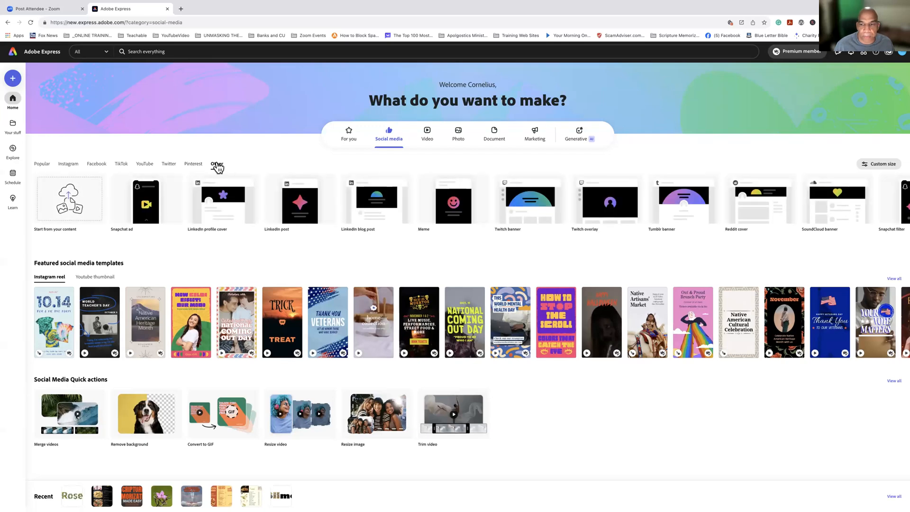
click(427, 135)
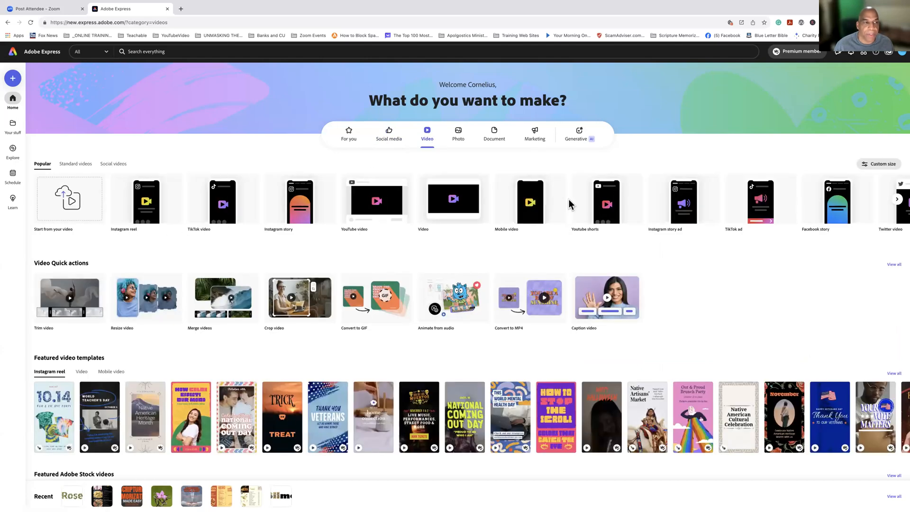
mouse_move(516, 205)
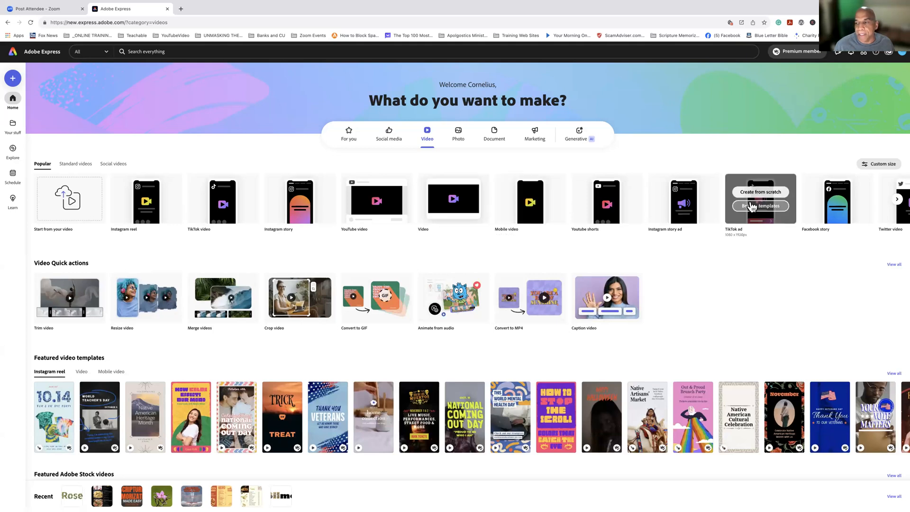
click(457, 136)
click(427, 138)
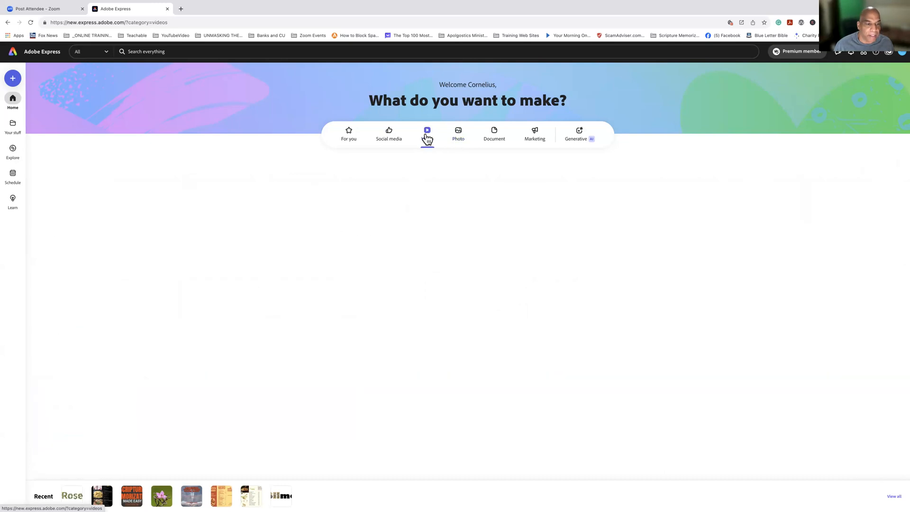
Look over the popular social media formats again and compare them with the video formats, including mobile video
click(389, 136)
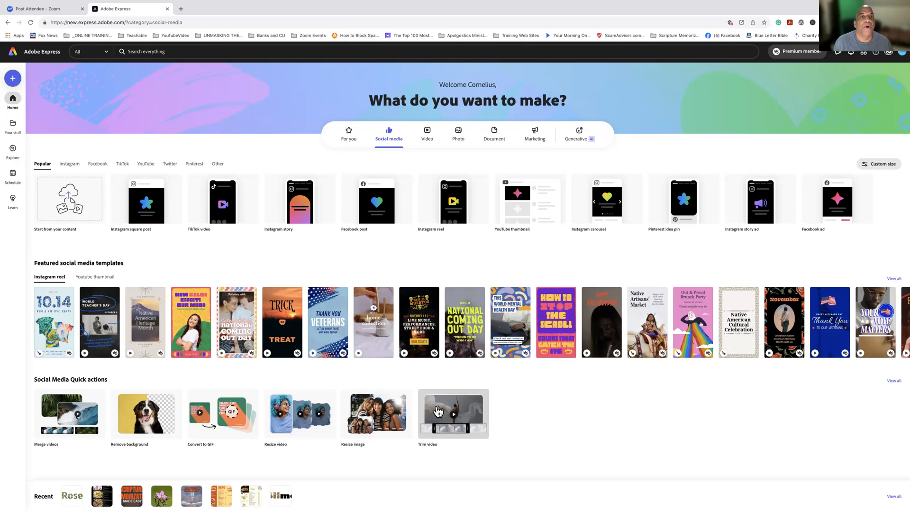
mouse_move(398, 183)
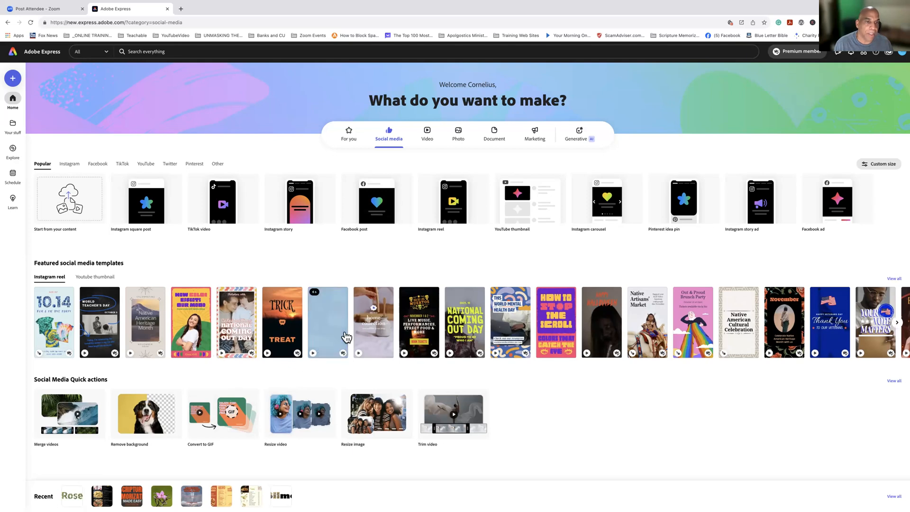
click(425, 133)
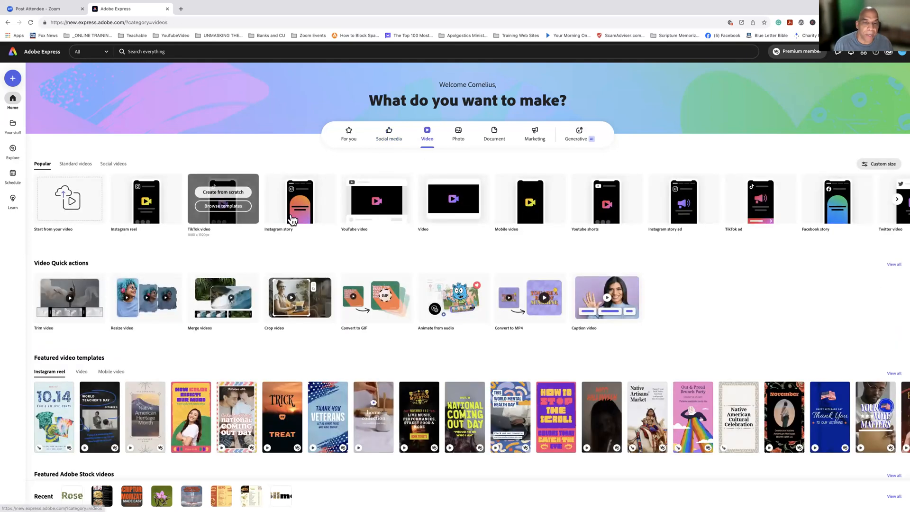
mouse_move(525, 195)
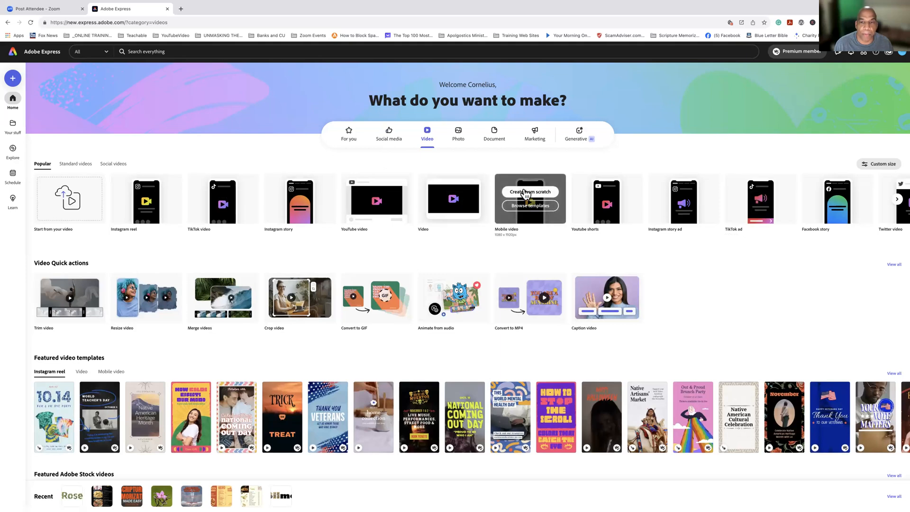
View the photo category's starting formats, such as the LinkedIn profile cover
click(493, 135)
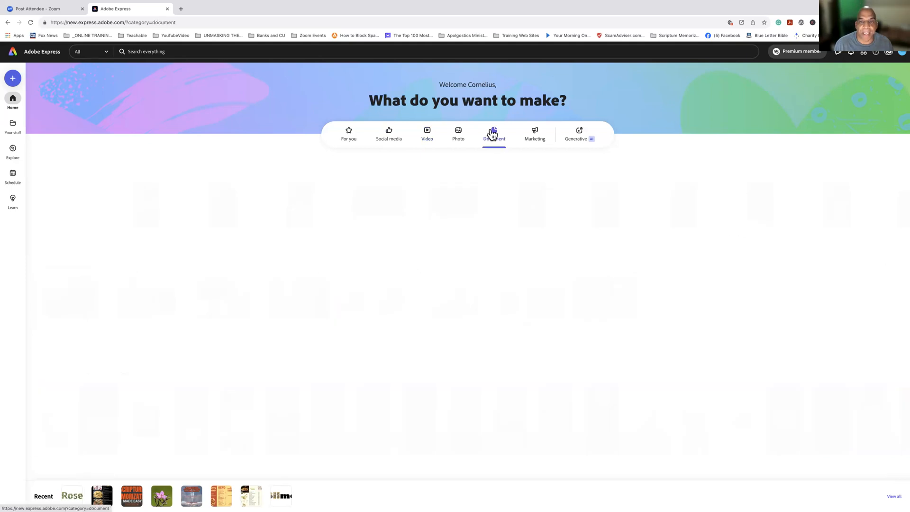
click(462, 134)
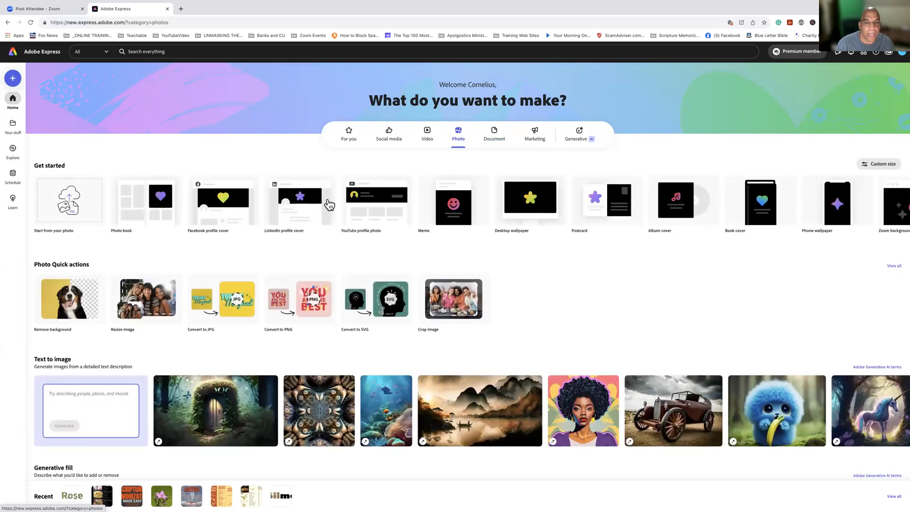
mouse_move(574, 204)
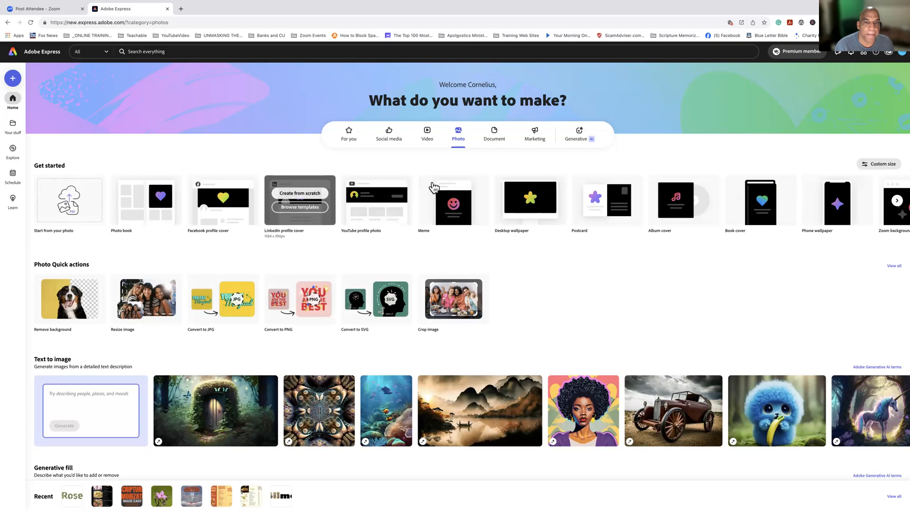
Examine the popular document formats, including resume, brochure, newsletter, report and magazine
click(492, 136)
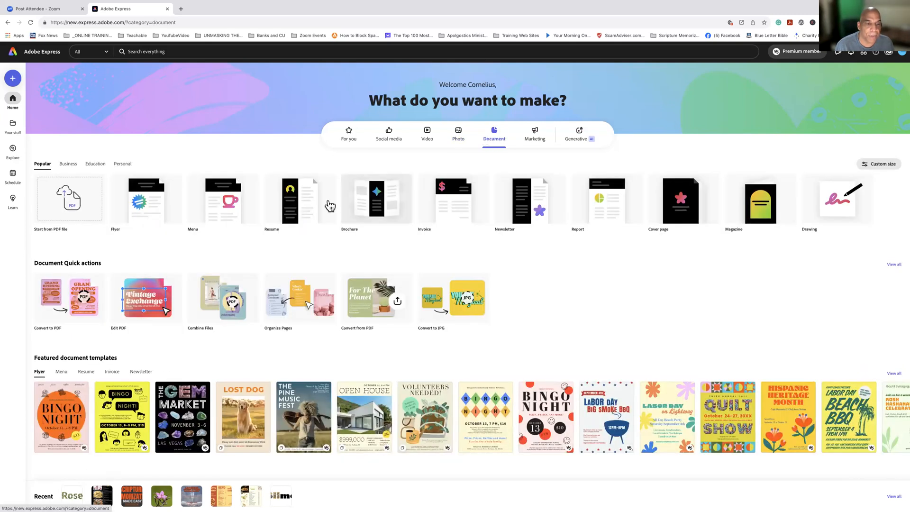
mouse_move(308, 209)
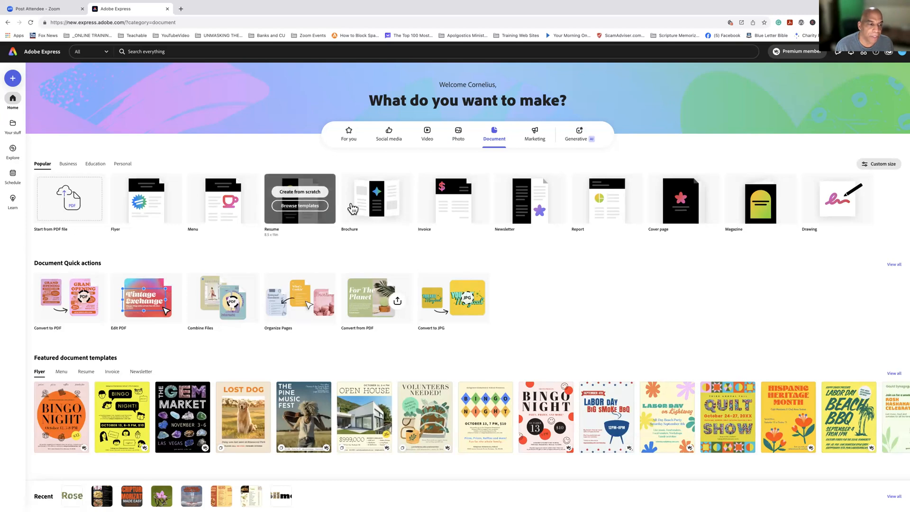
mouse_move(351, 206)
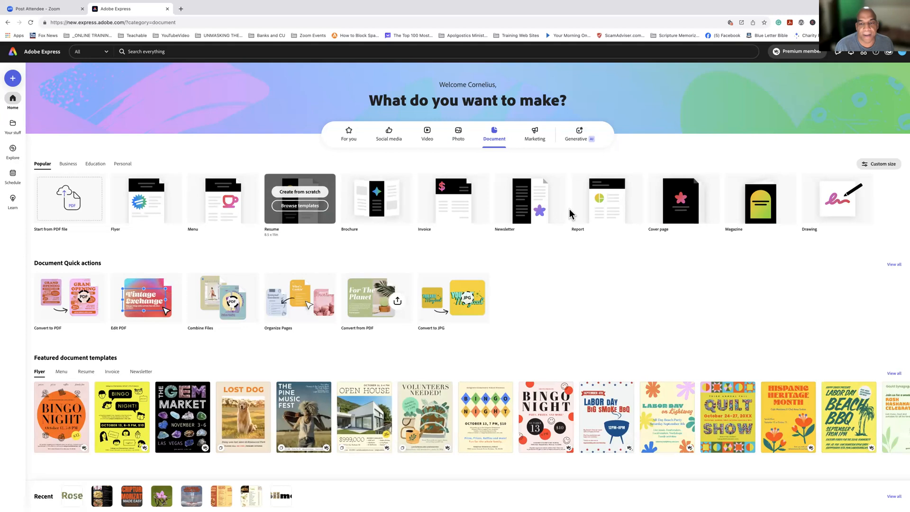
mouse_move(626, 213)
mouse_move(757, 210)
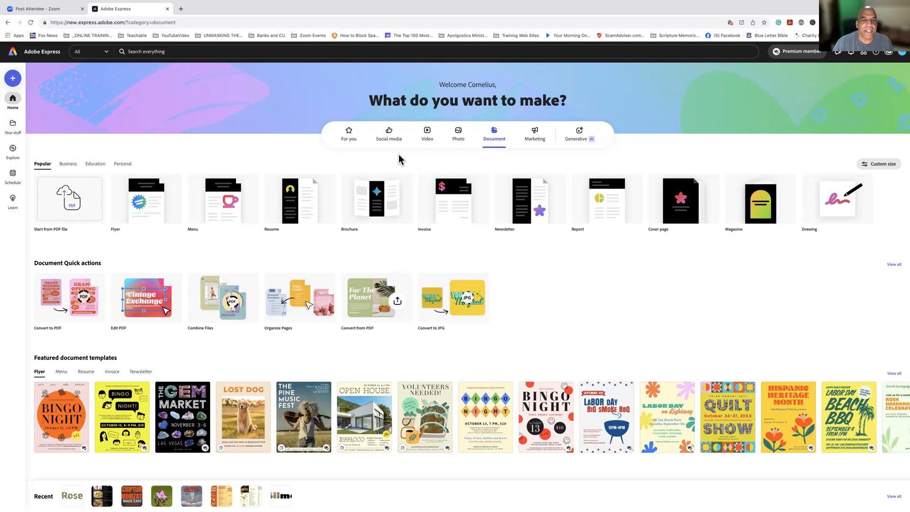
Open the template collection for the YouTube video format in the social media category and glance through it
click(383, 134)
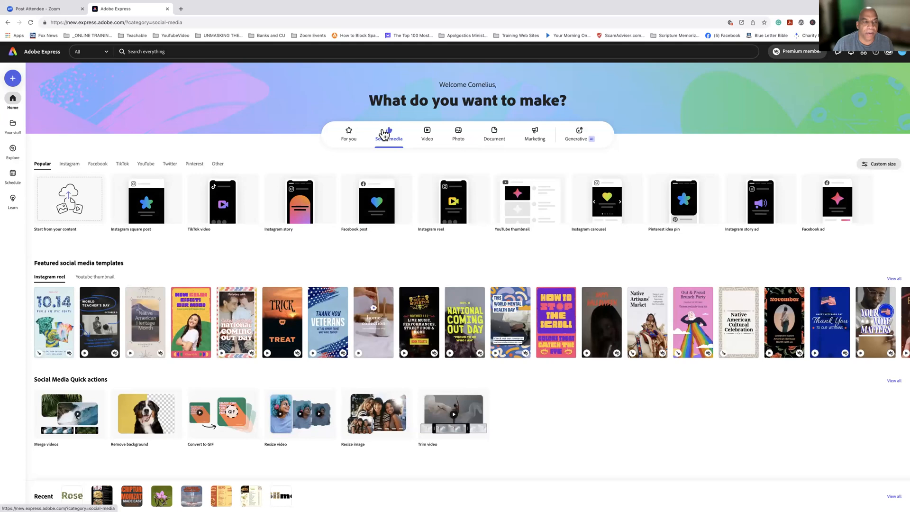
click(144, 165)
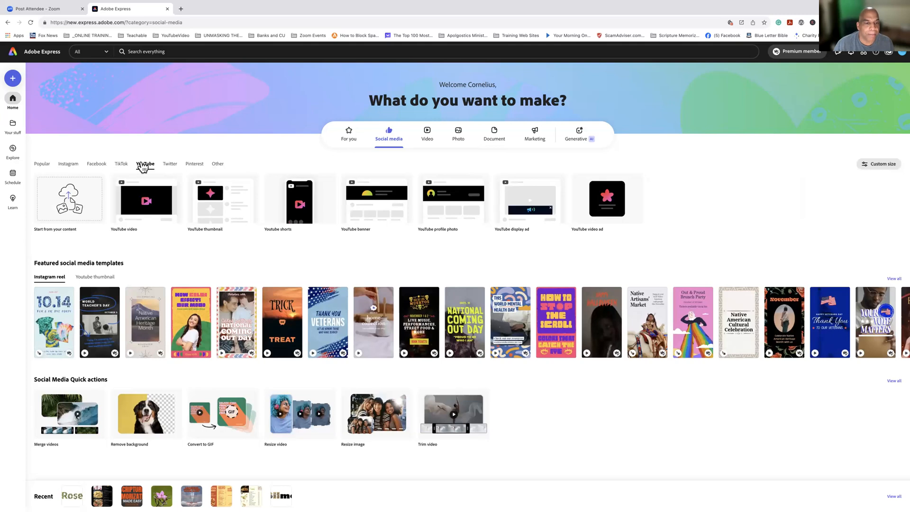
mouse_move(152, 213)
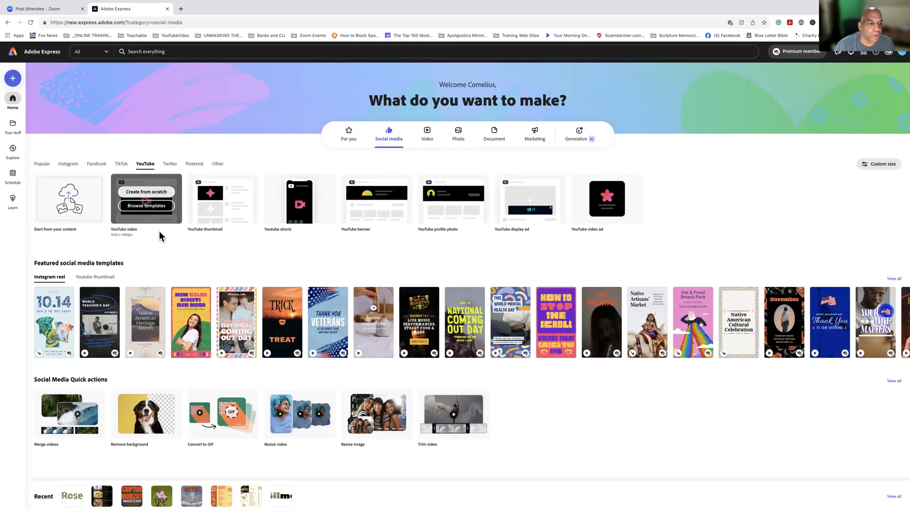
click(148, 207)
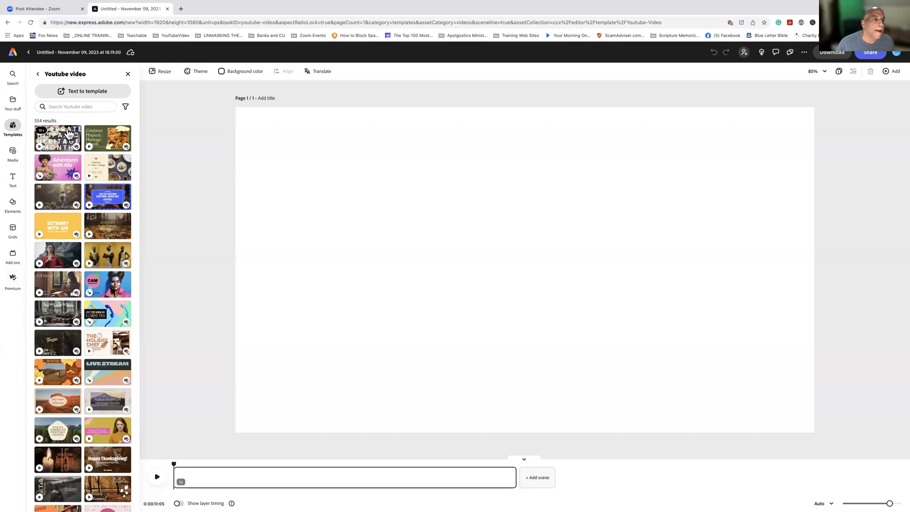
scroll(120, 175, down, 2)
scroll(116, 171, up, 2)
Search the YouTube video templates for "menu"
click(77, 105)
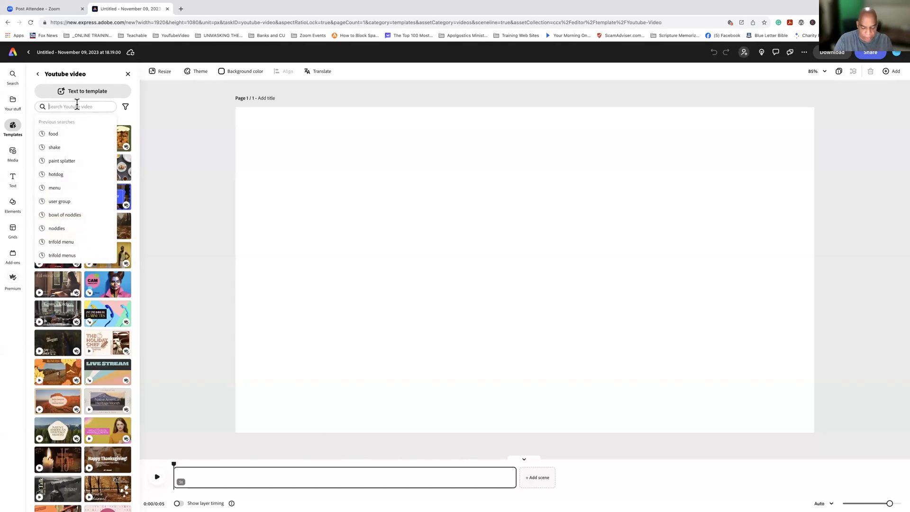
text(menu)
key(Return)
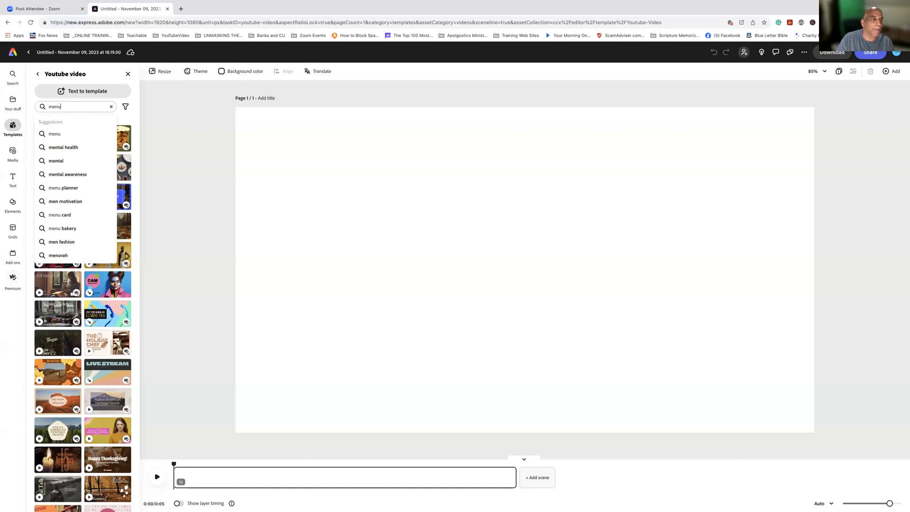
key(Return)
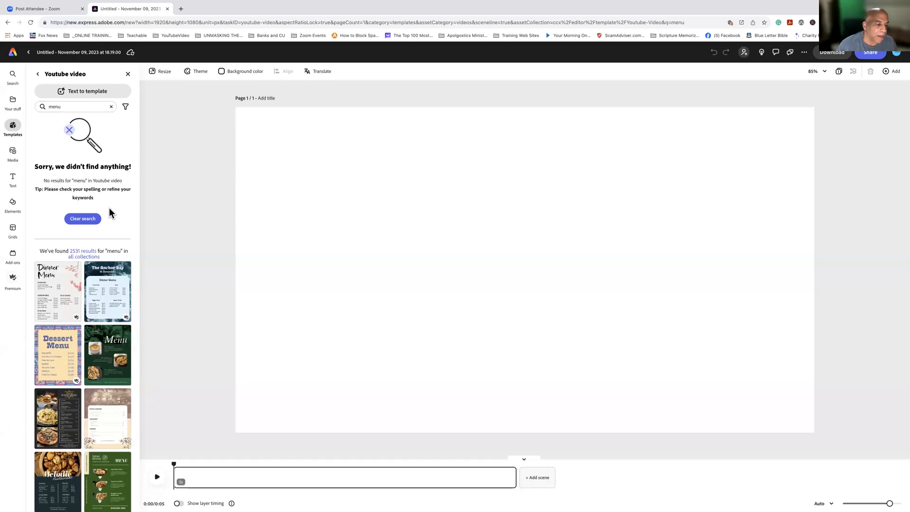
Open the dark restaurant food menu template with burger, pasta and pizza photos from the results in all collections
scroll(111, 212, down, 2)
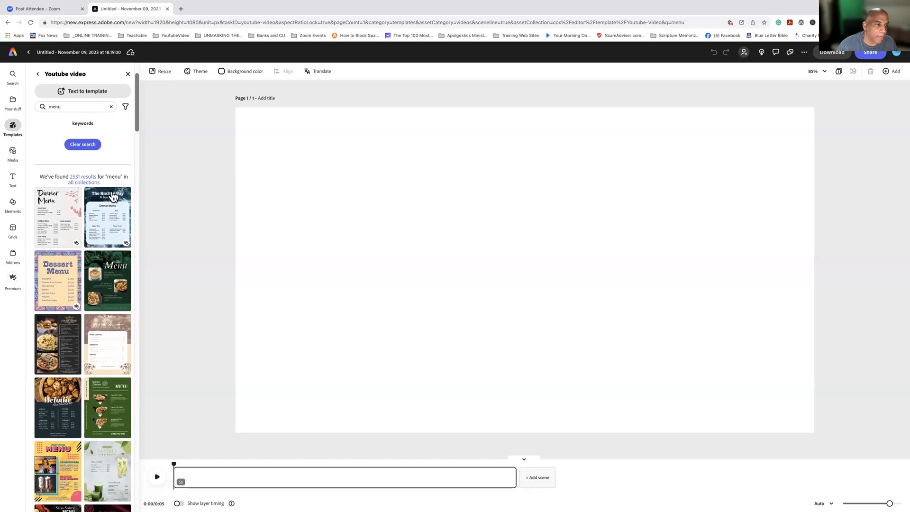
scroll(108, 199, up, 1)
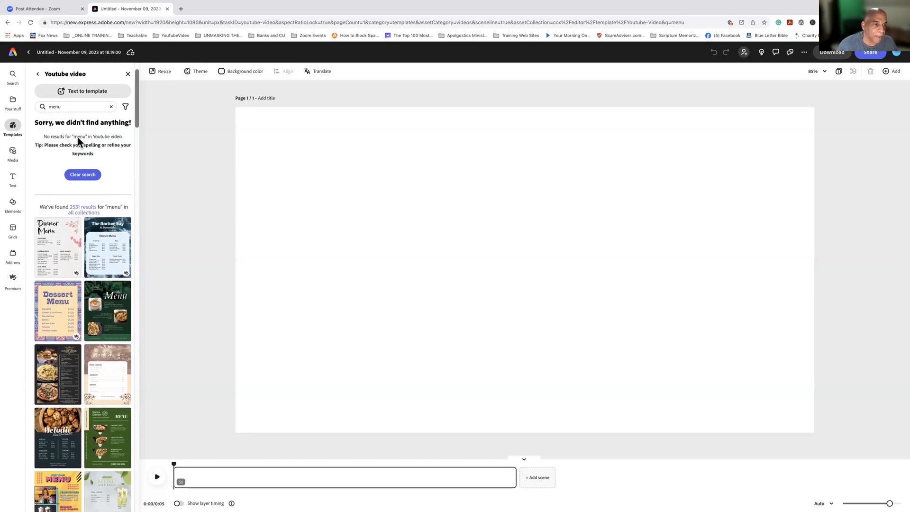
click(51, 380)
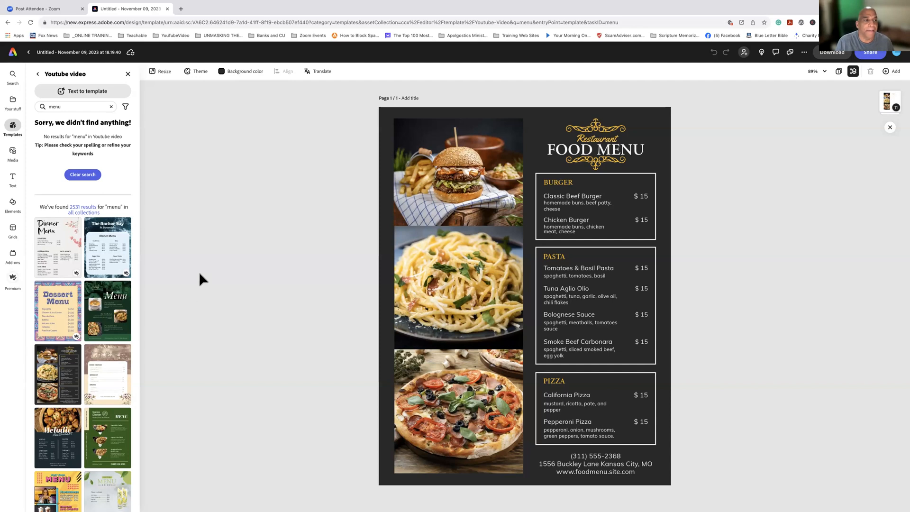
Try moving the whole menu group left past the page edge, and undo the move
click(431, 180)
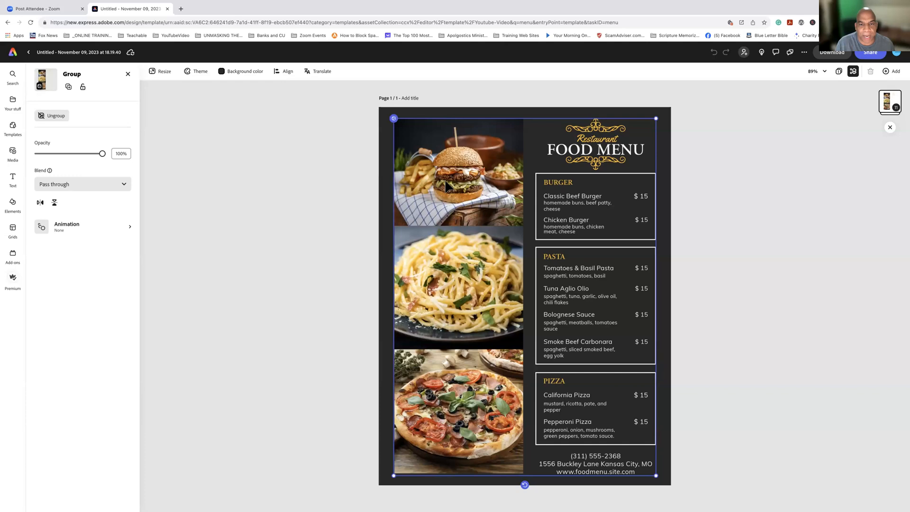
drag(445, 186, 389, 186)
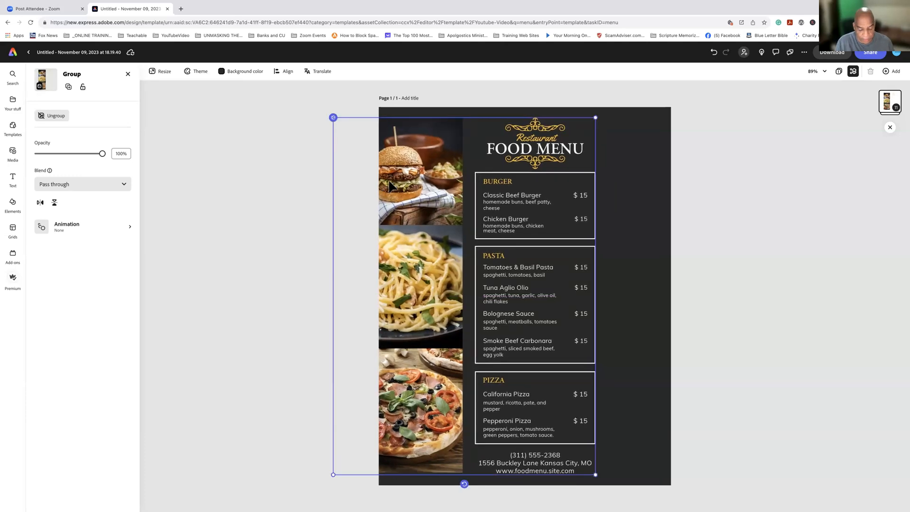
key(super+z)
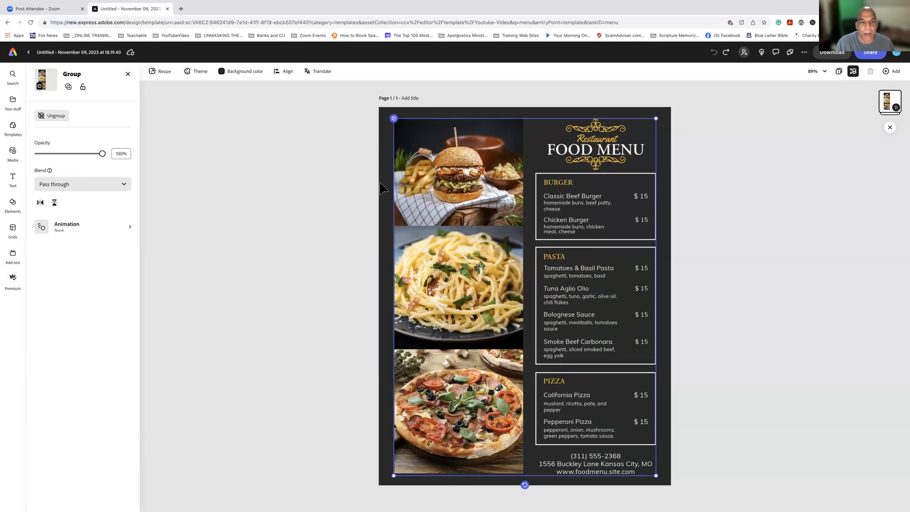
Select only the nested group of three food photos, try moving it left off the page, and undo the move
double_click(465, 179)
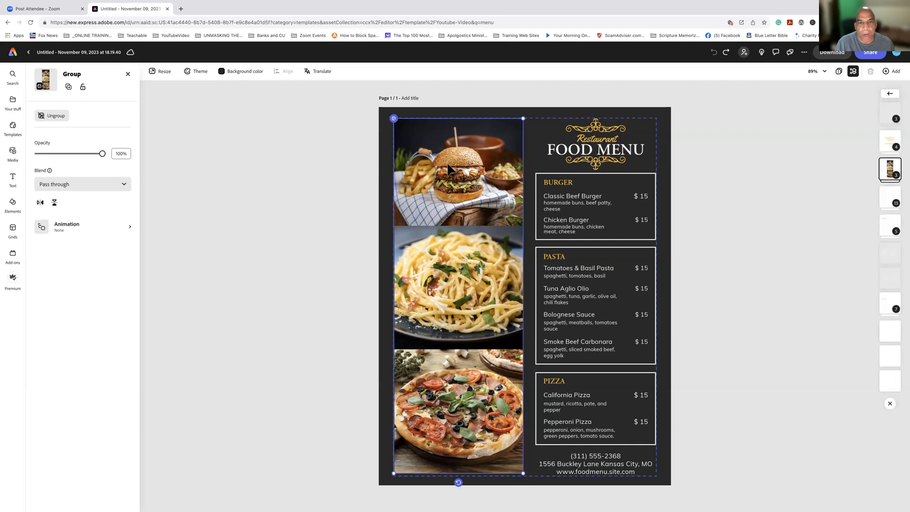
drag(447, 166, 362, 174)
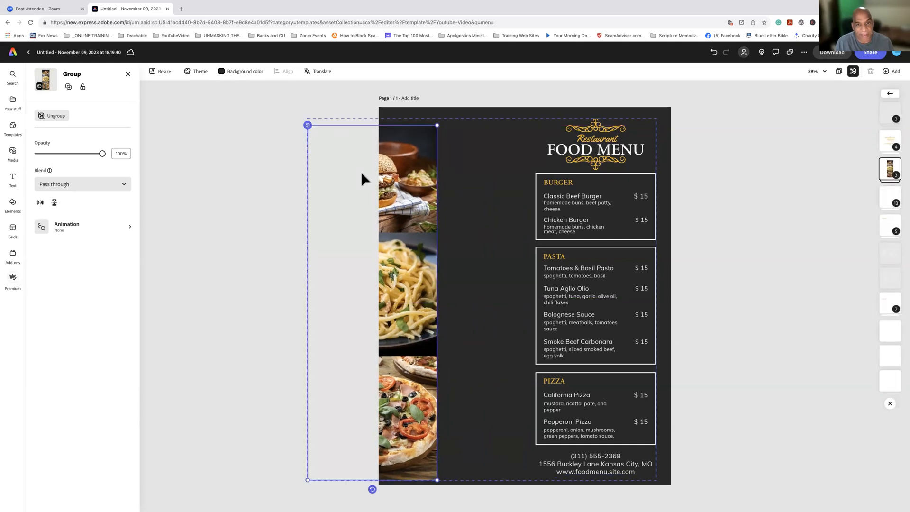
key(super+z)
Select the single pasta photo inside the photo group, try moving it left, and undo the move
click(488, 183)
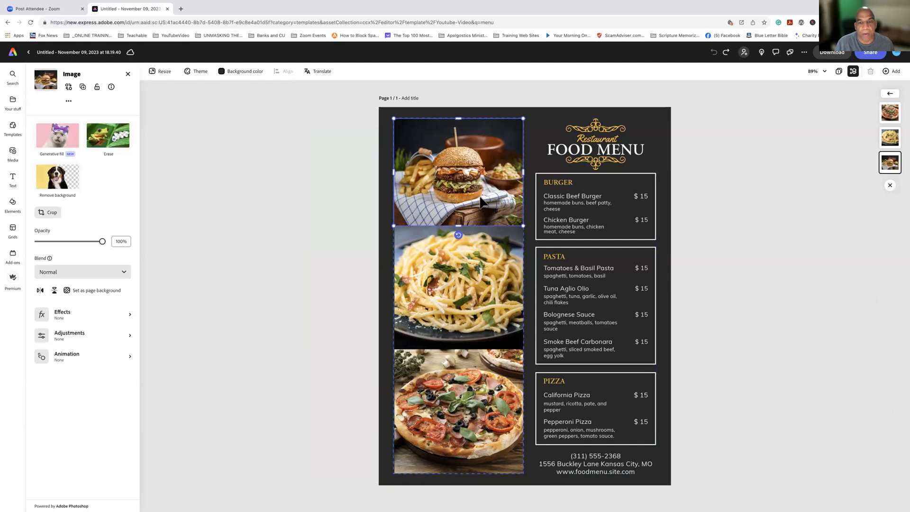
click(470, 243)
drag(468, 267, 397, 273)
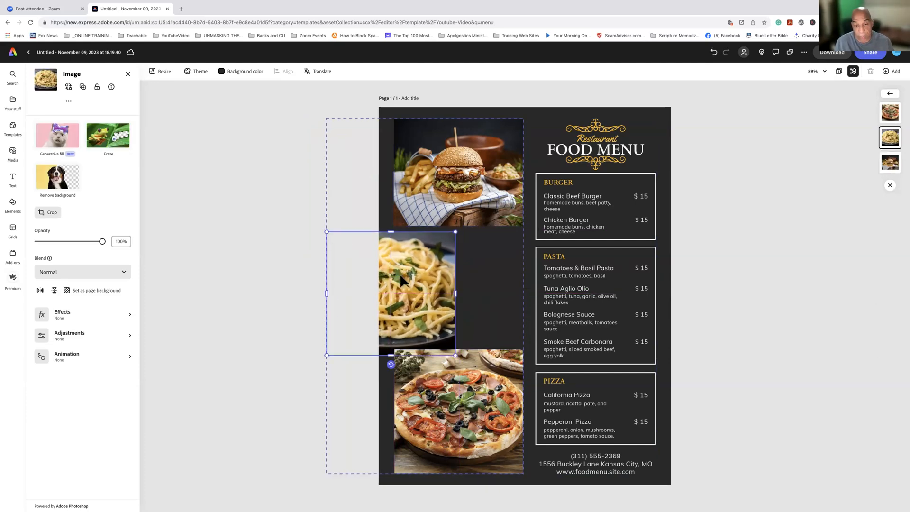
key(ctrl+z)
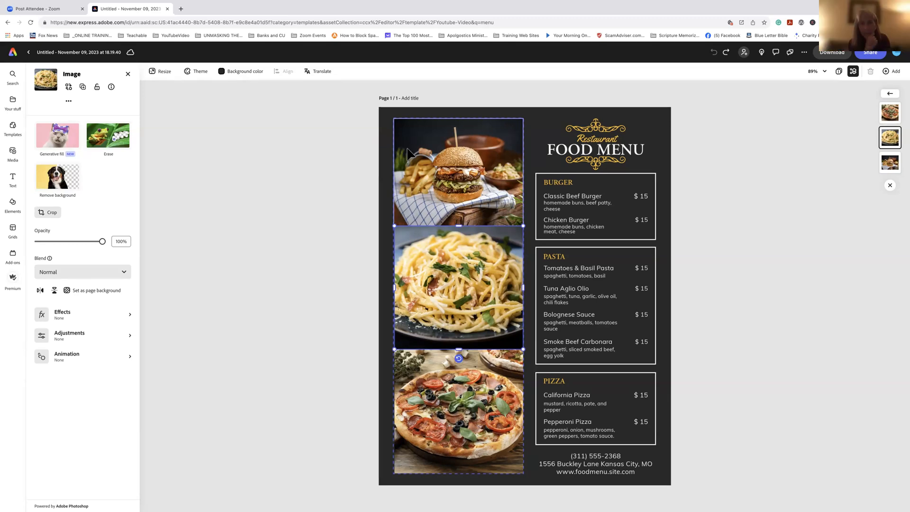
Reselect the whole menu group and shift it slightly up and to the right on the page
click(383, 155)
click(422, 151)
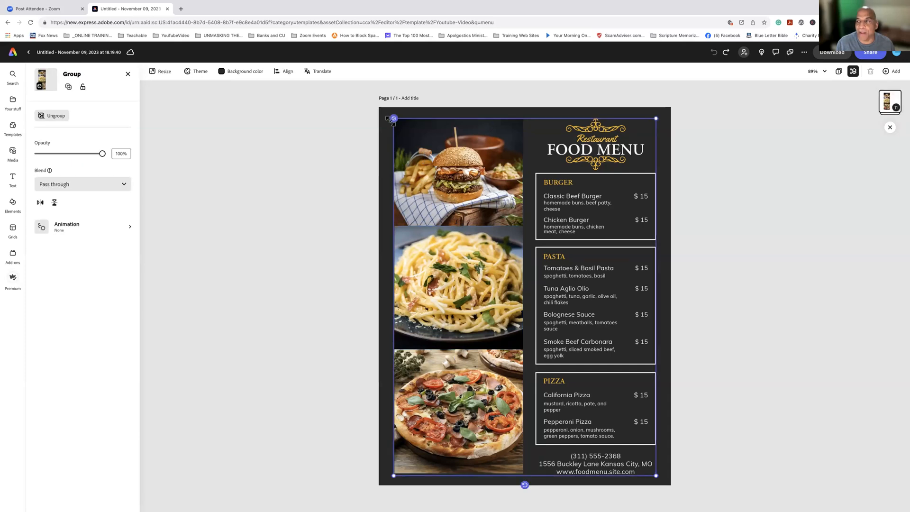
drag(423, 182, 470, 178)
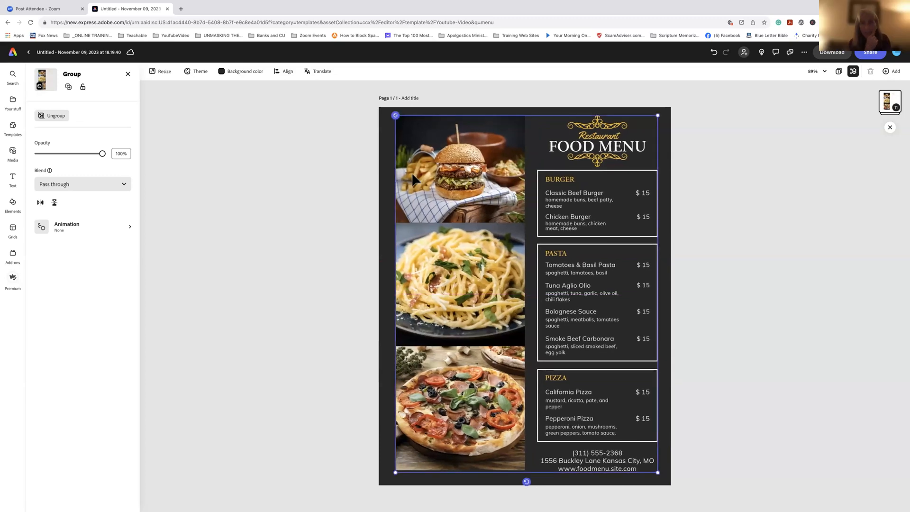
Select the nested group of three food photos, shift it slightly down and to the right, and deselect it
click(388, 175)
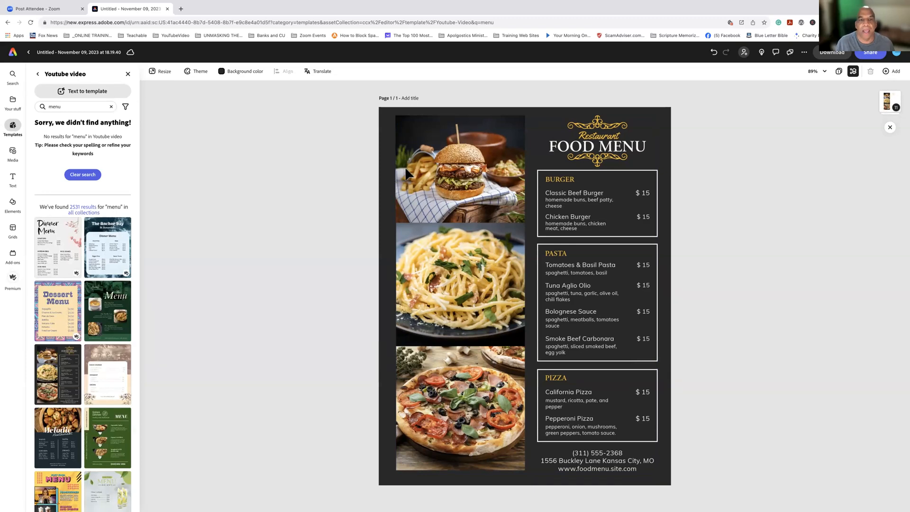
click(409, 151)
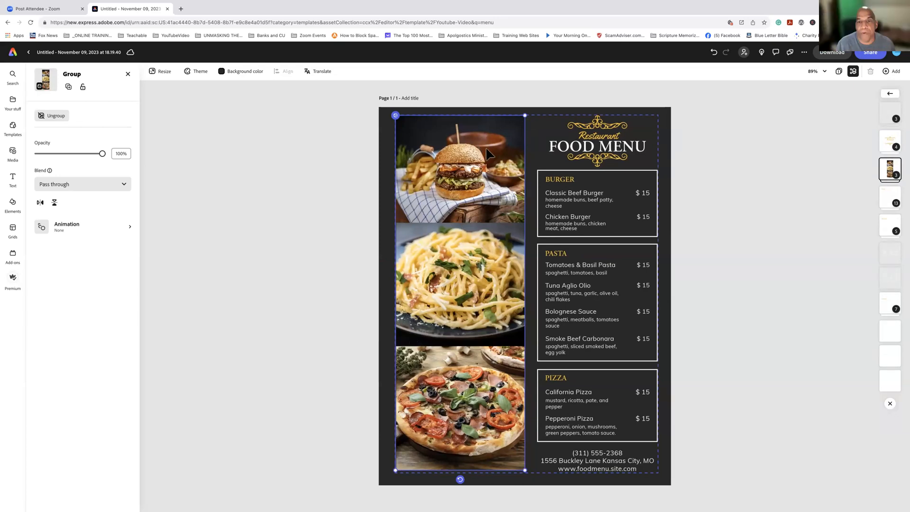
drag(481, 135, 510, 140)
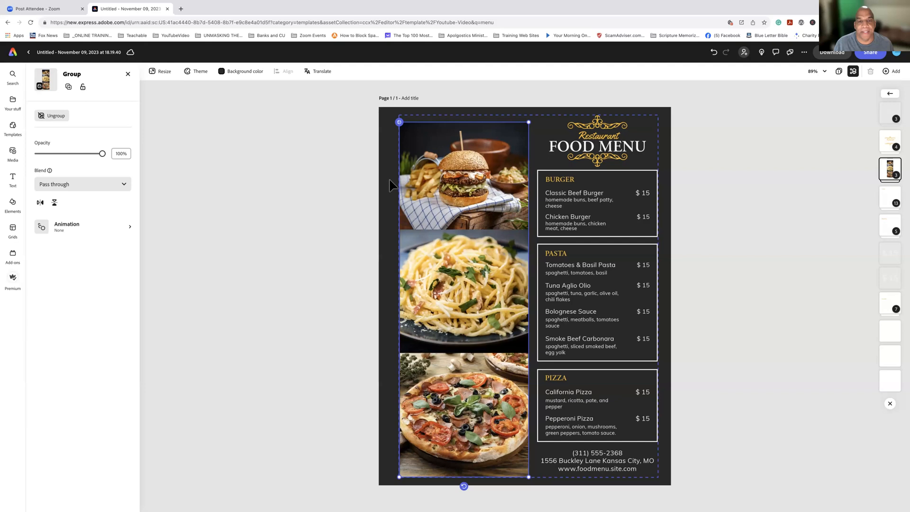
key(Escape)
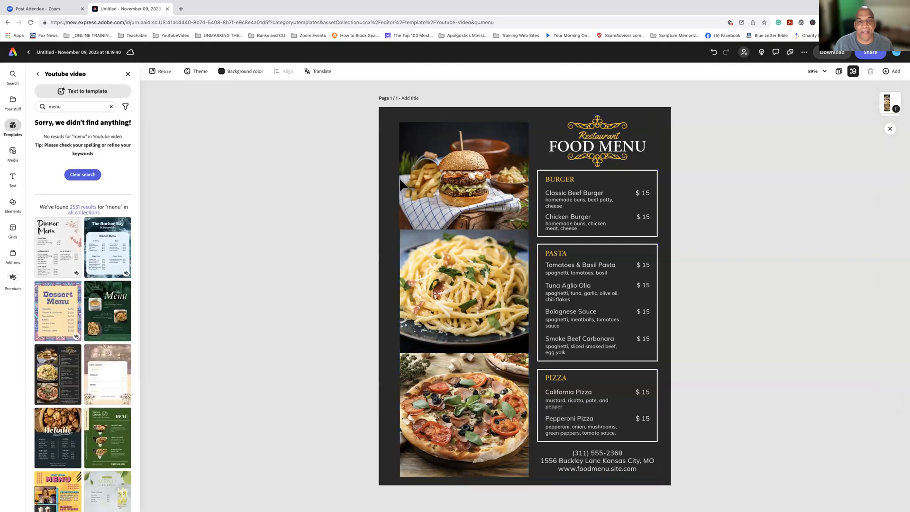
Select only the burger photo inside the nested photo group, shift it slightly to the right, and deselect it
click(434, 169)
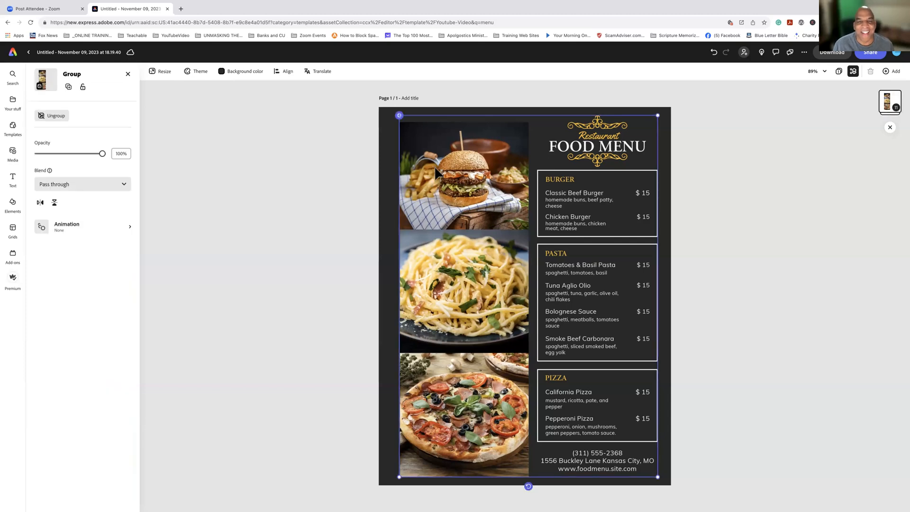
click(436, 166)
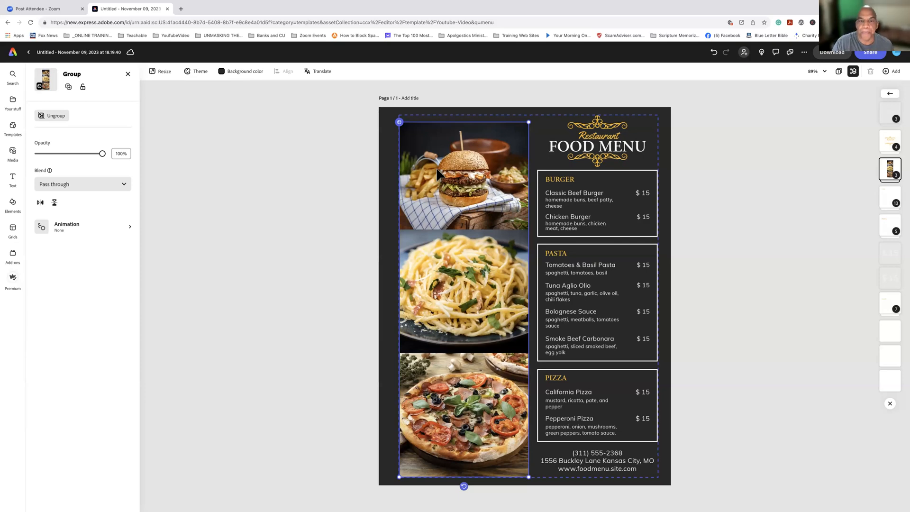
click(452, 173)
mouse_move(453, 183)
mouse_down()
mouse_move(357, 179)
mouse_move(474, 175)
mouse_move(458, 179)
mouse_up()
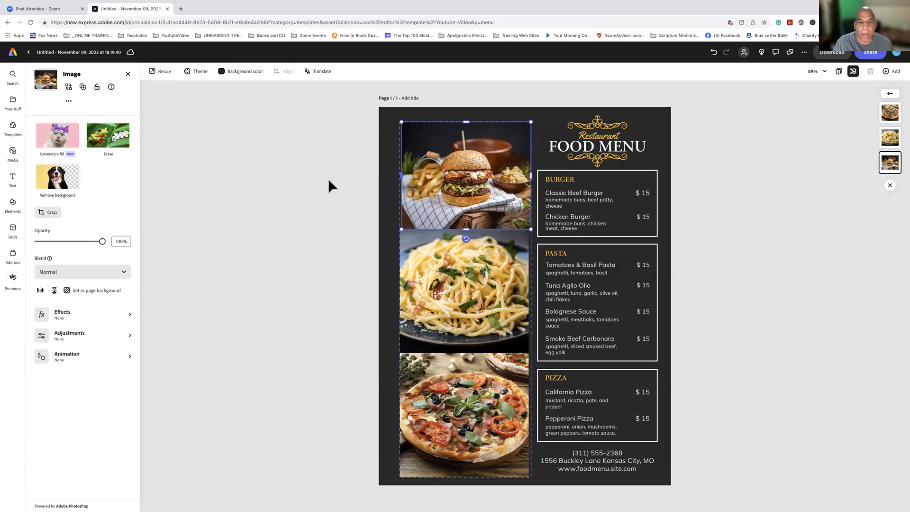
click(329, 187)
Reselect the nested group of three food photos and review the object actions offered for it
click(448, 190)
click(442, 187)
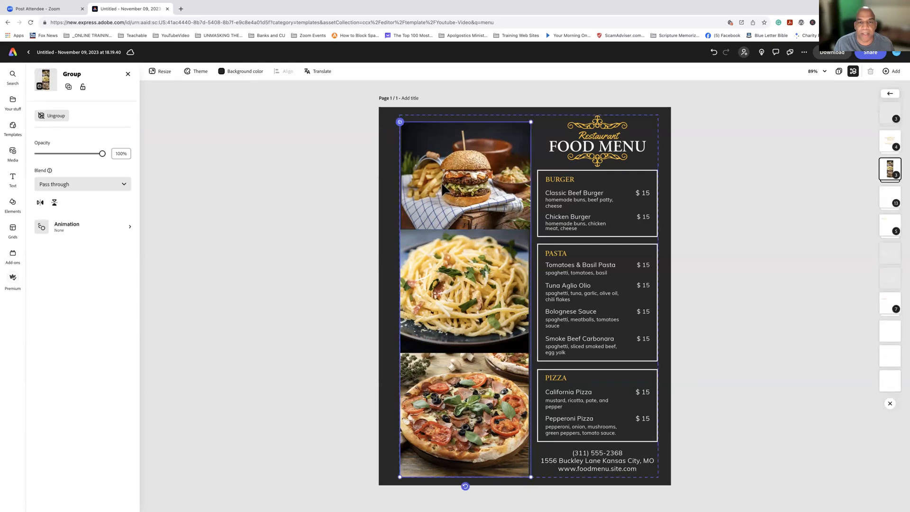
right_click(442, 183)
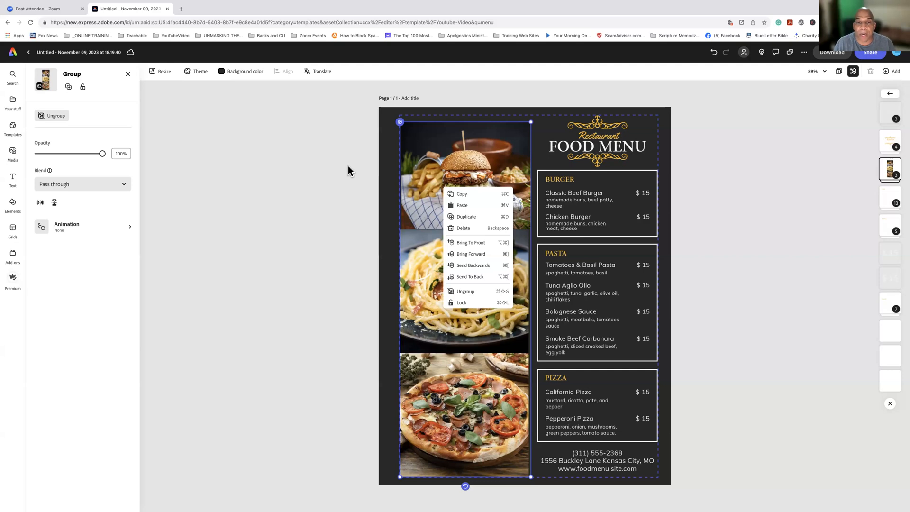
click(439, 174)
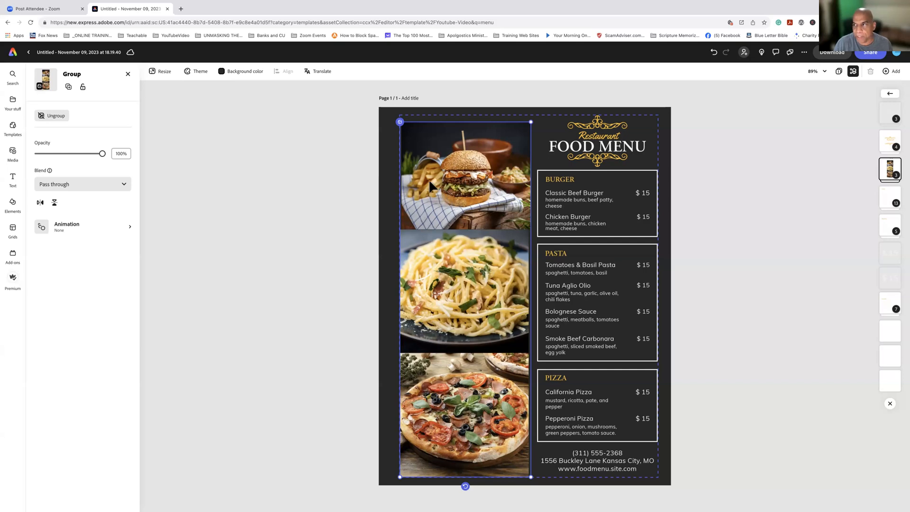
Select the burger photo inside the nested photo group and try to replace its image
click(443, 185)
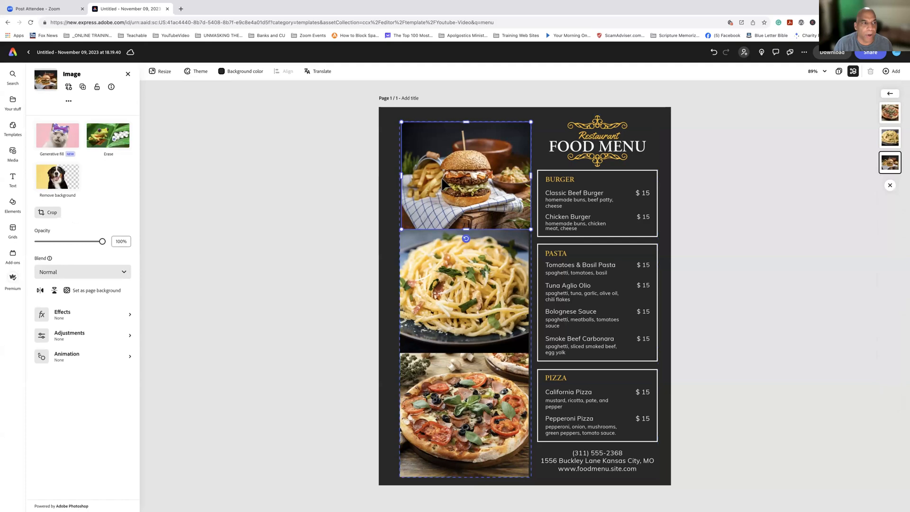
click(68, 88)
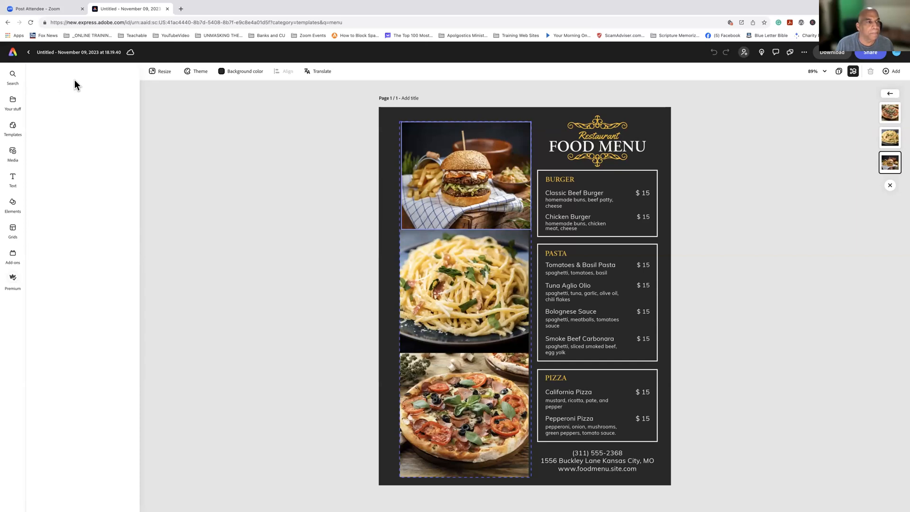
click(439, 187)
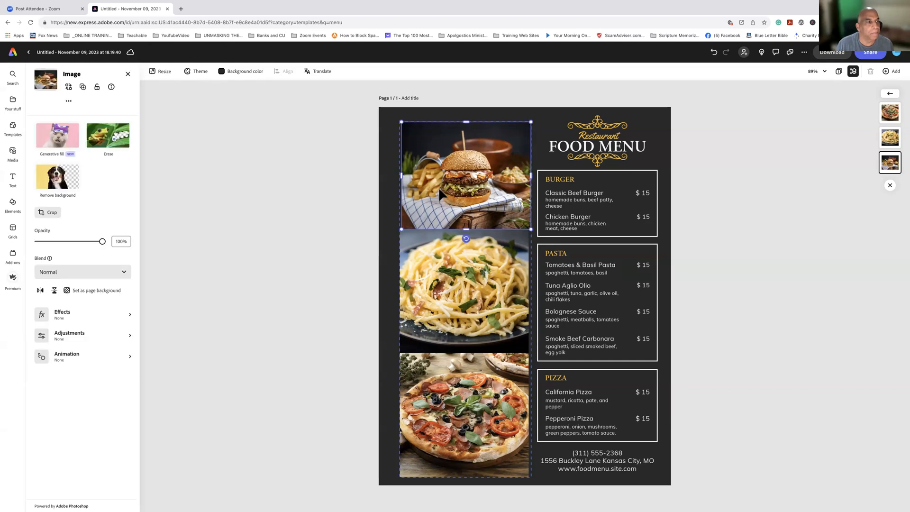
click(68, 89)
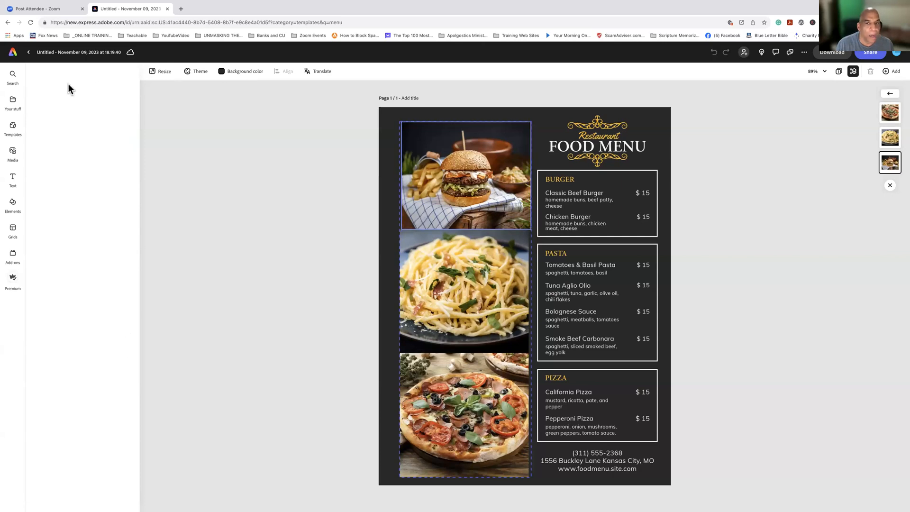
click(477, 182)
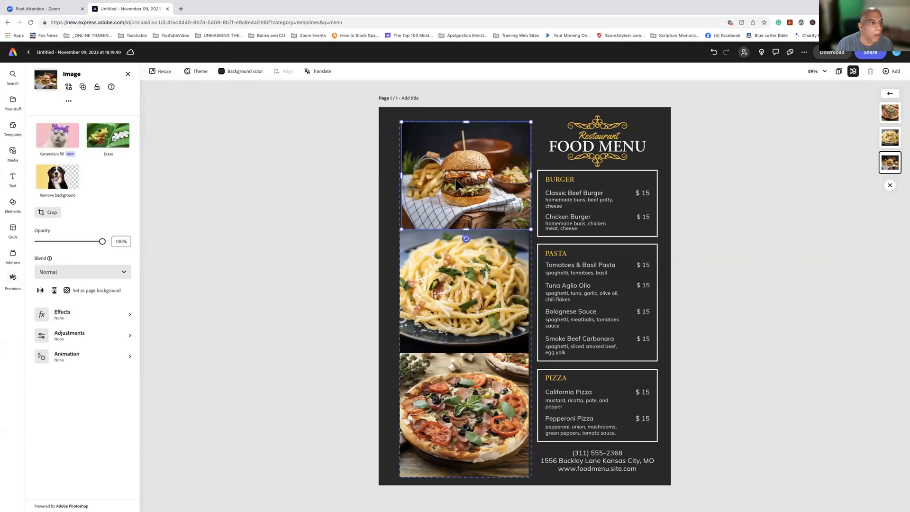
click(69, 87)
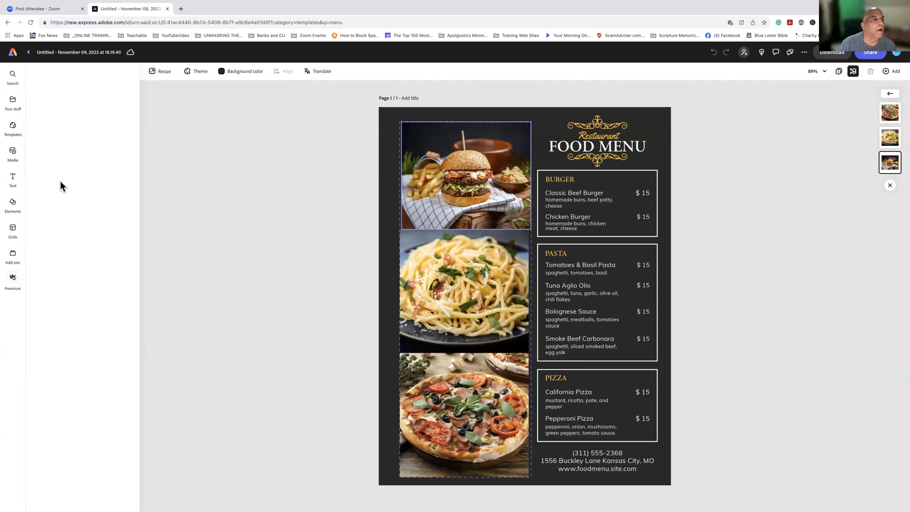
Try to replace the pasta photo's image, and try the replacement again on the burger photo
click(479, 296)
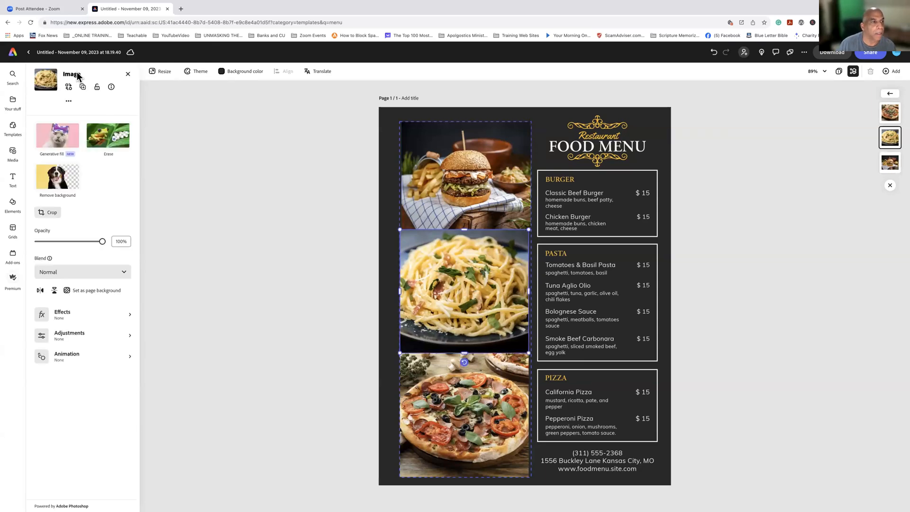
click(67, 88)
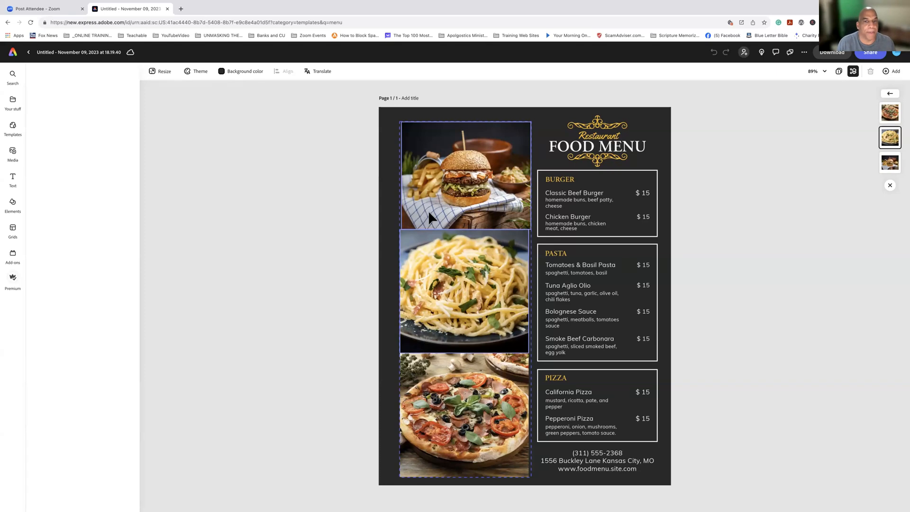
click(450, 189)
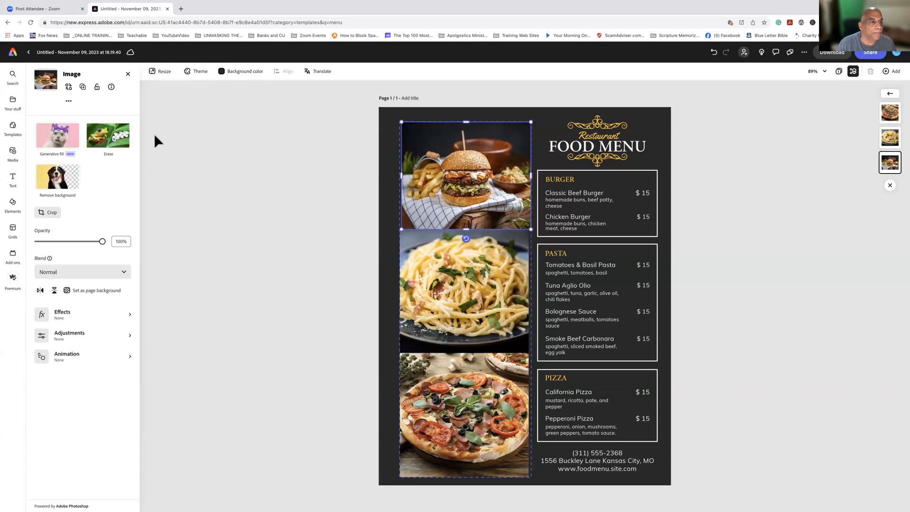
click(68, 88)
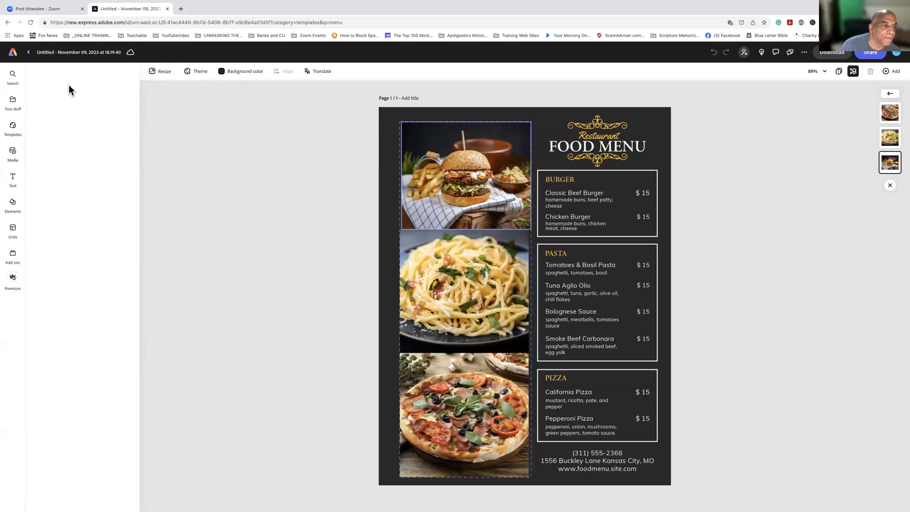
click(13, 150)
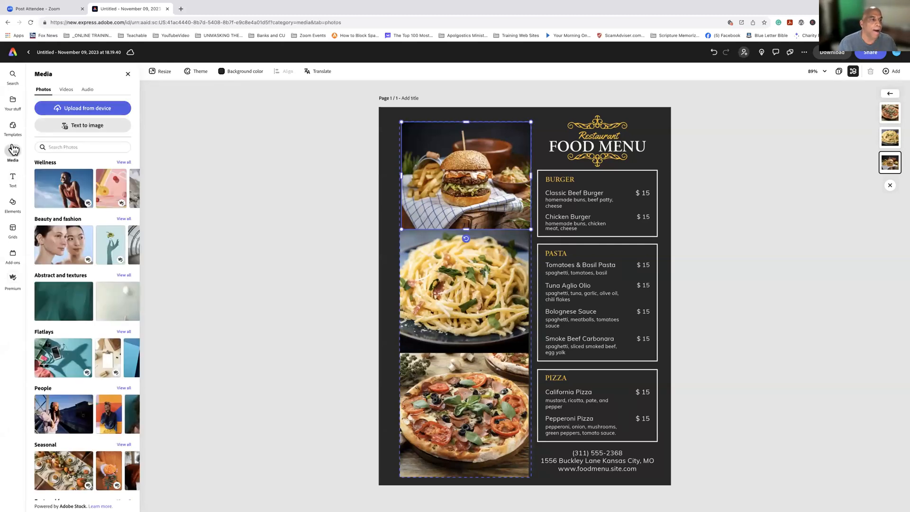
click(63, 145)
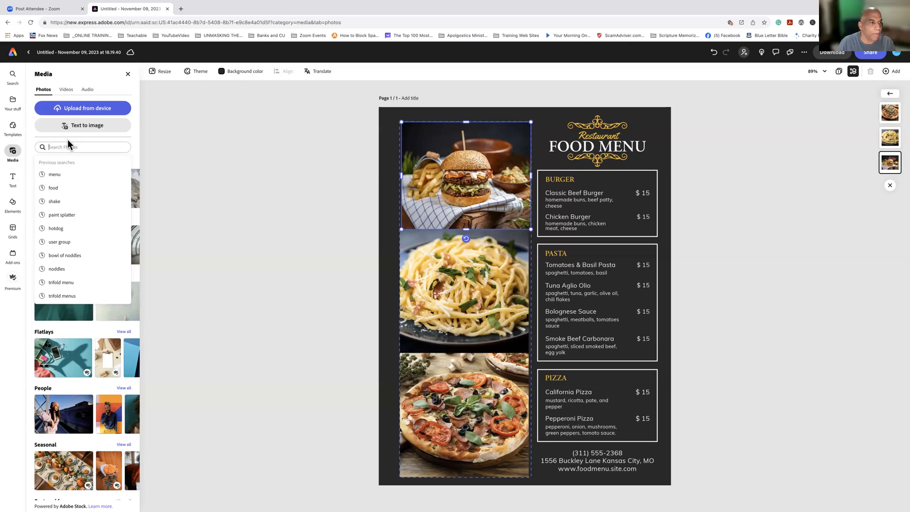
click(341, 172)
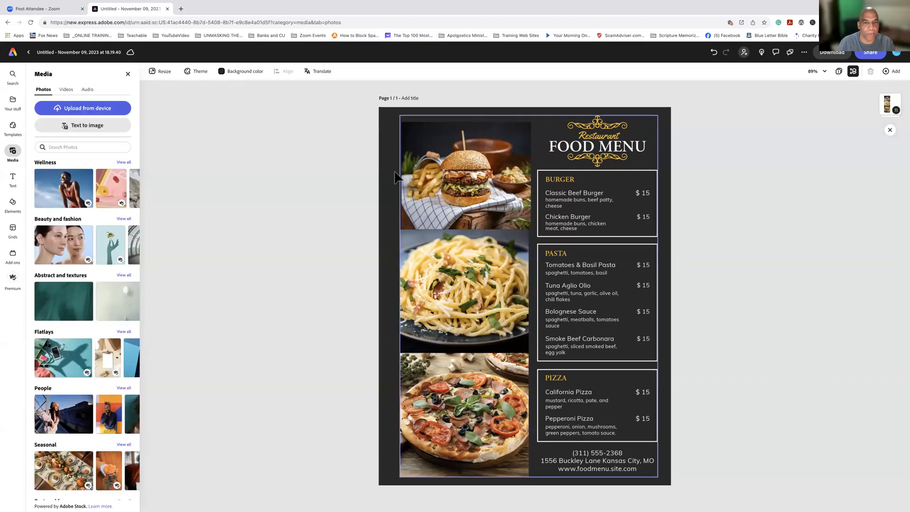
Reselect the burger photo within the nested groups and retry replacing its image
click(454, 169)
click(455, 174)
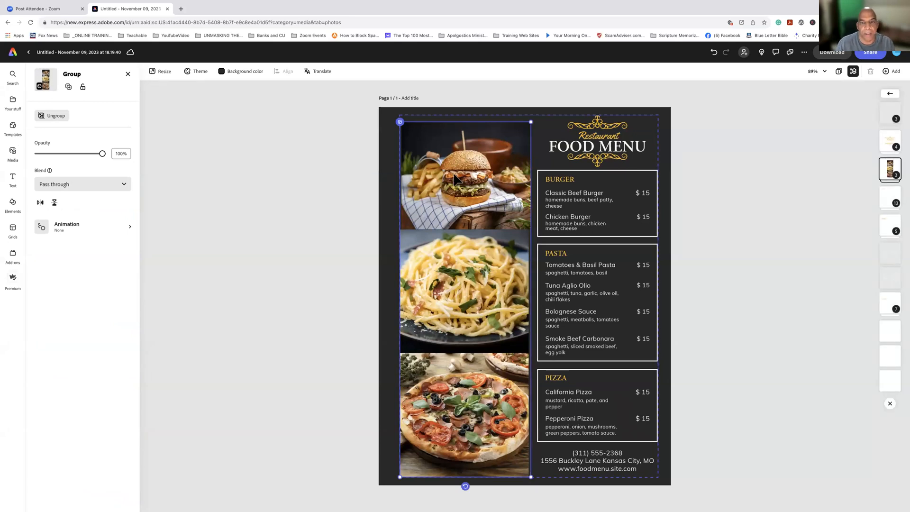
click(455, 179)
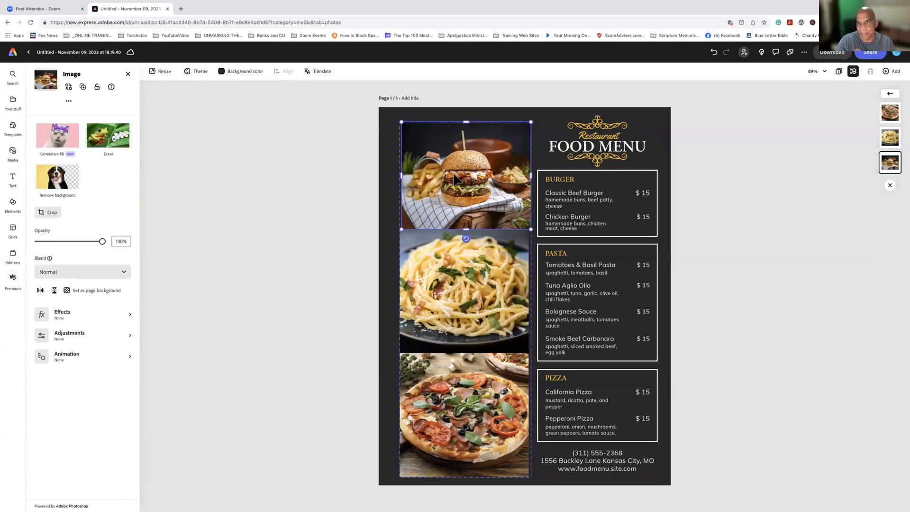
click(68, 87)
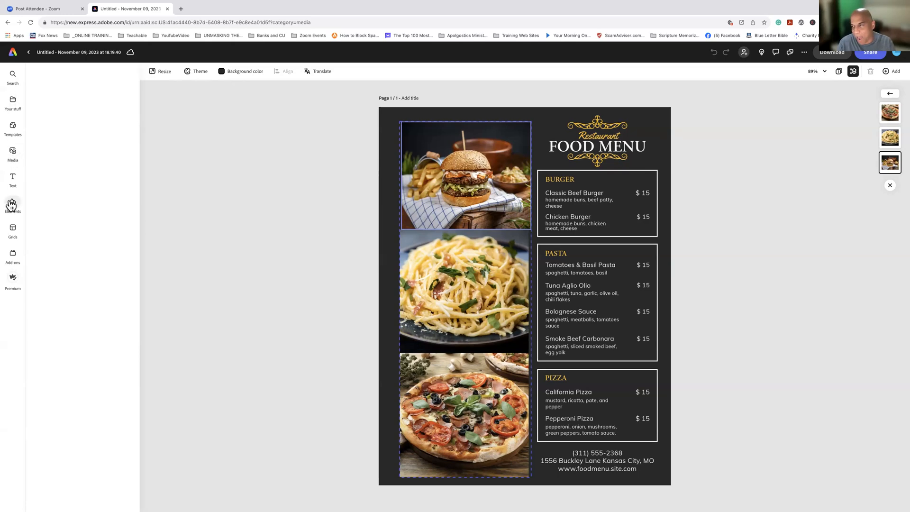
Open the media library and try searching its photos for "hot dog"
mouse_move(11, 204)
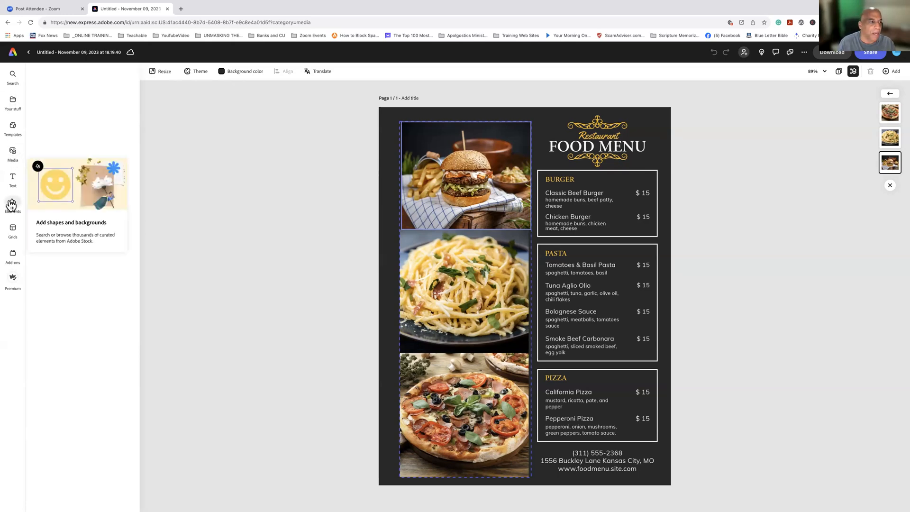
mouse_move(12, 159)
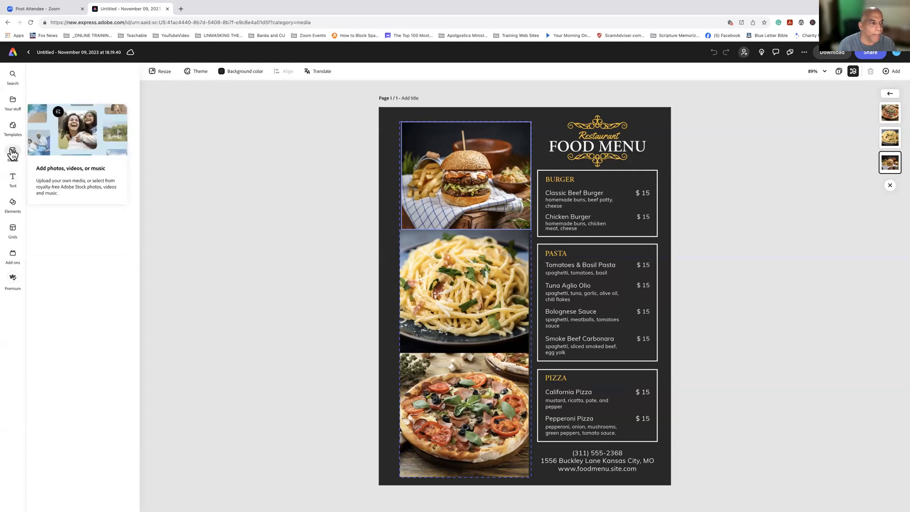
click(13, 153)
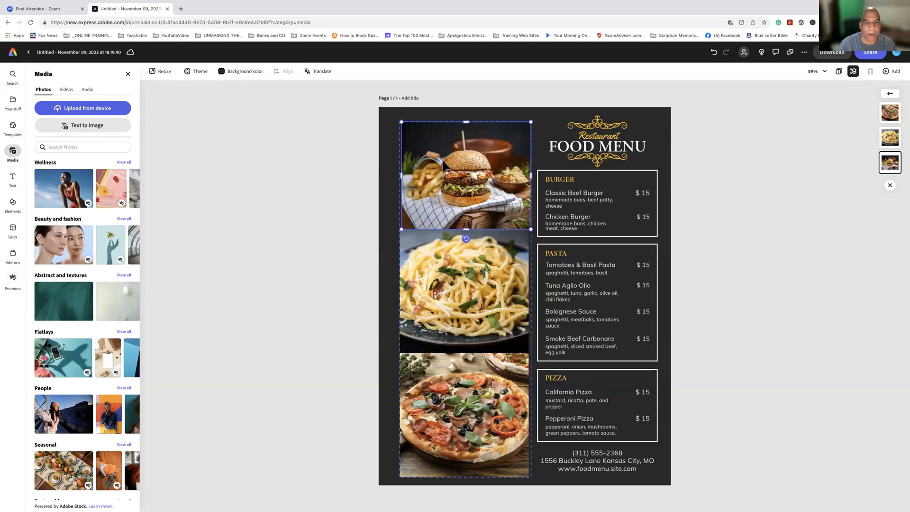
click(79, 148)
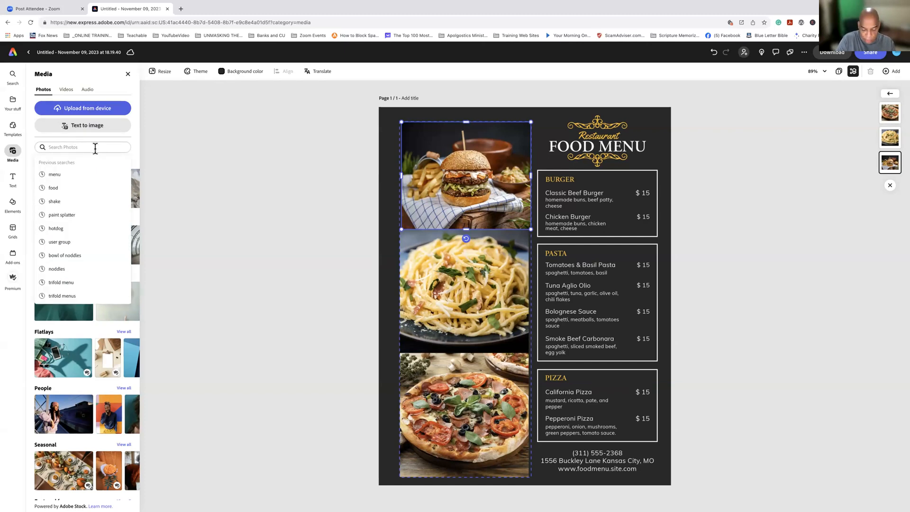
text(hot dog)
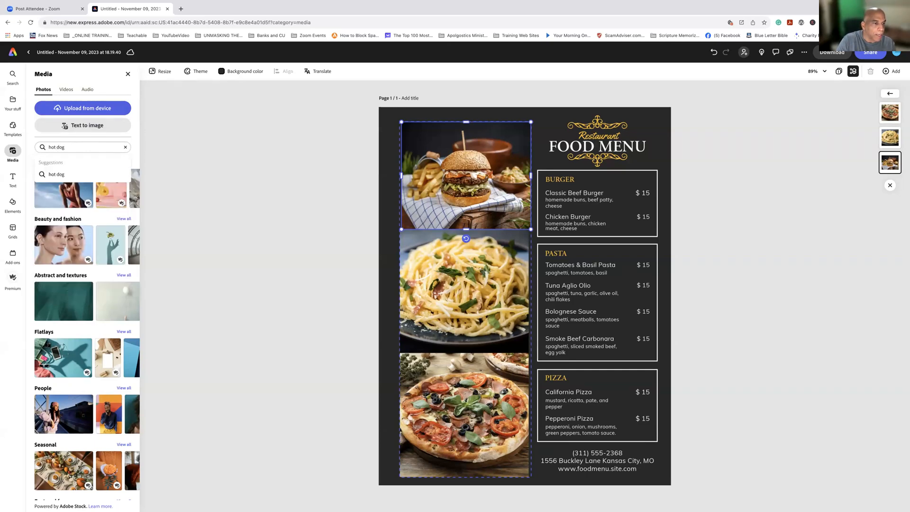
key(Return)
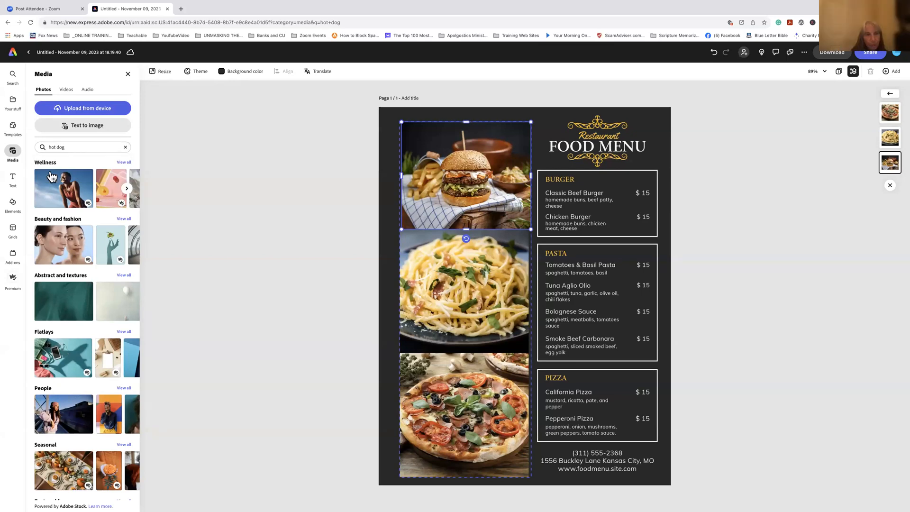
Retry the photo search using the suggested term "hot dog"
click(83, 143)
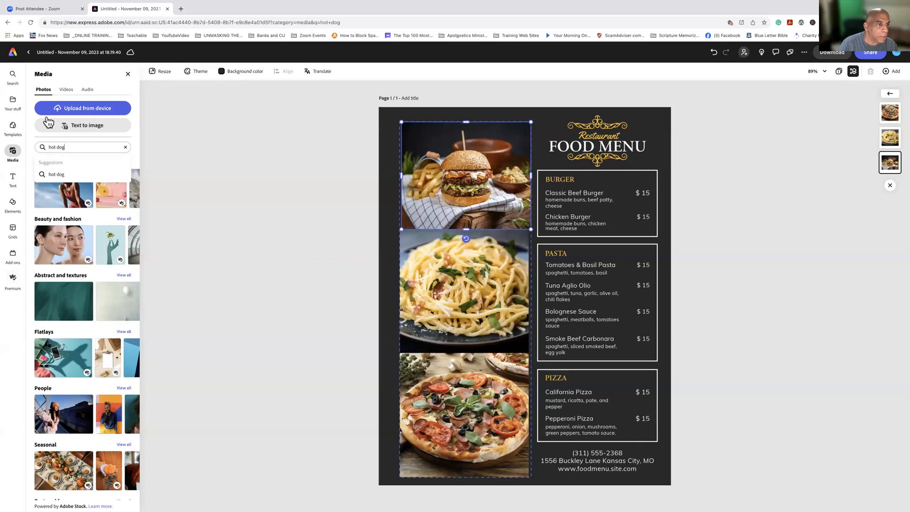
click(46, 90)
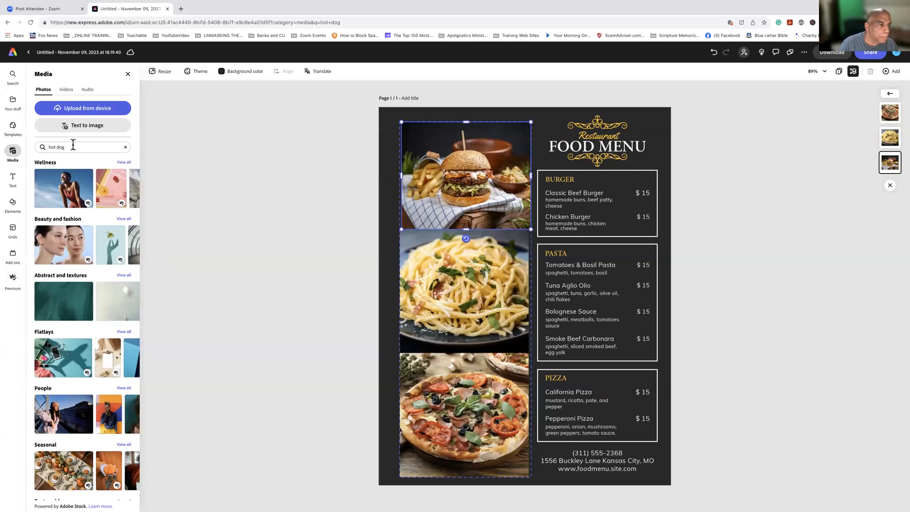
click(94, 144)
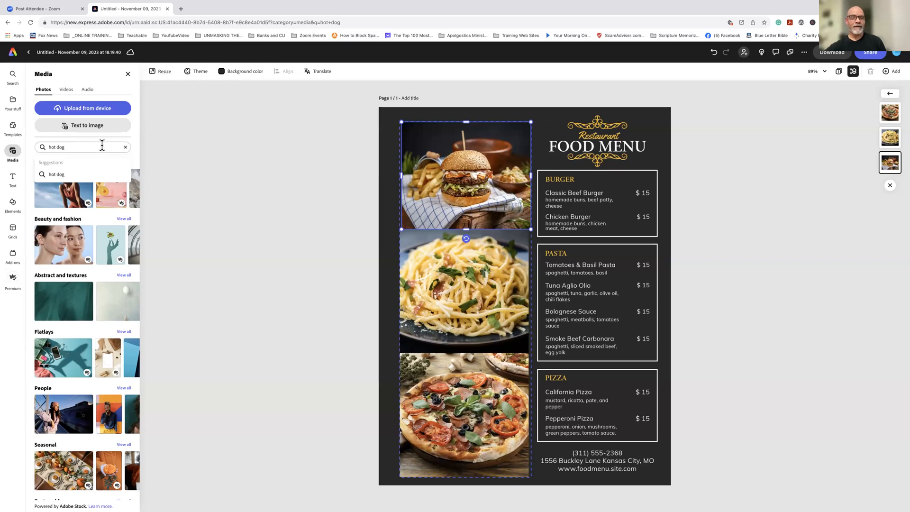
click(56, 174)
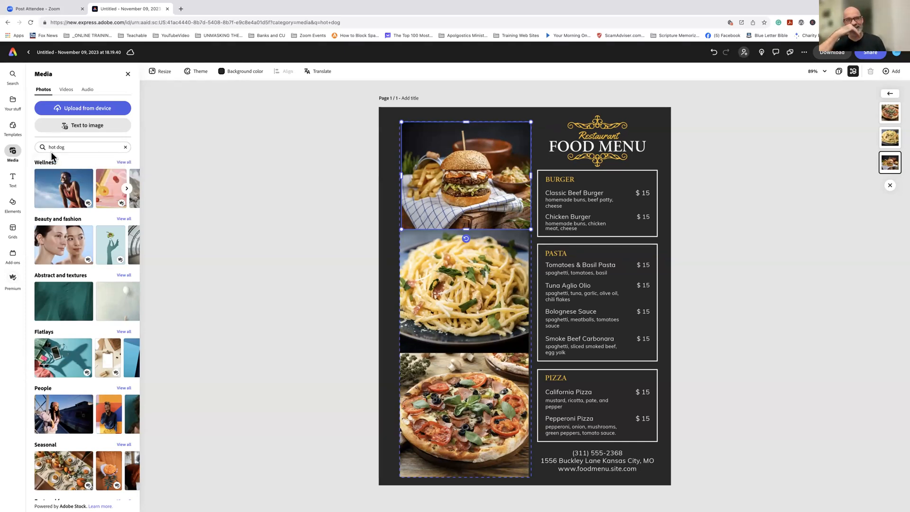
Re-enter "hot dog" as the photo search term and try running the search again
drag(82, 147, 19, 146)
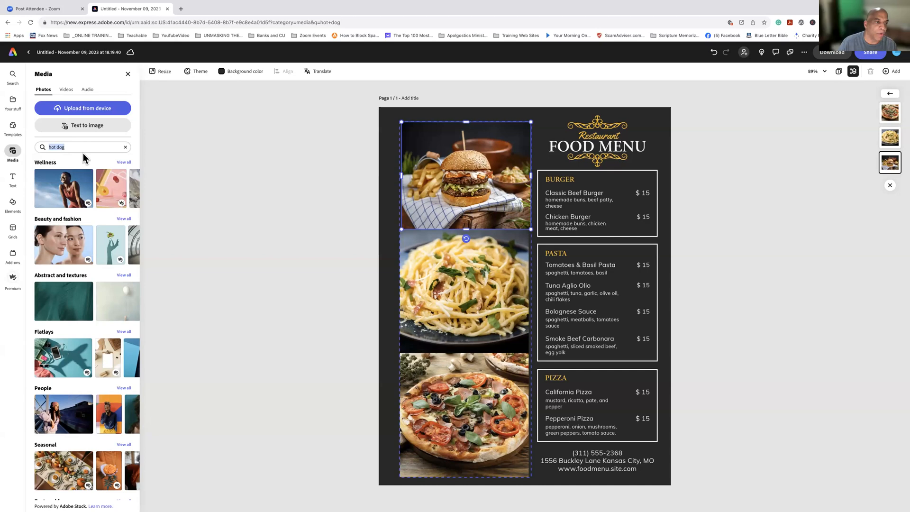
text(hot do)
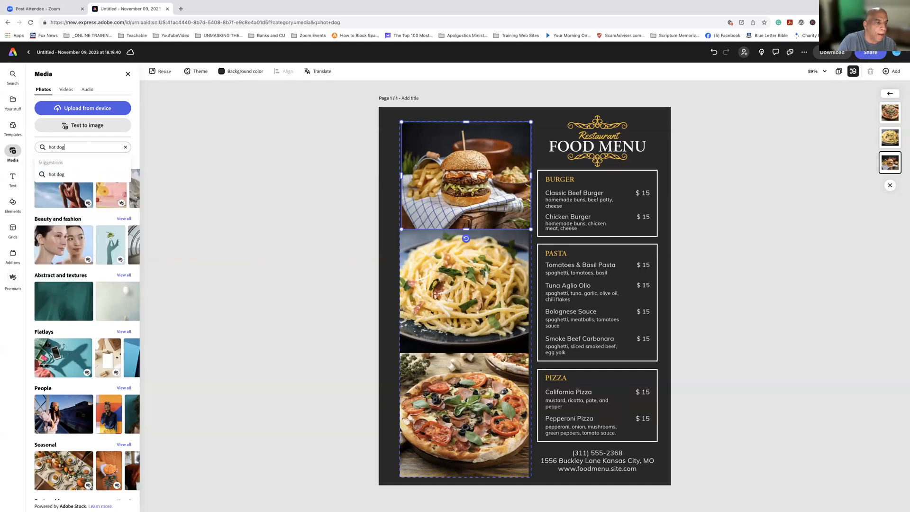
key(Return)
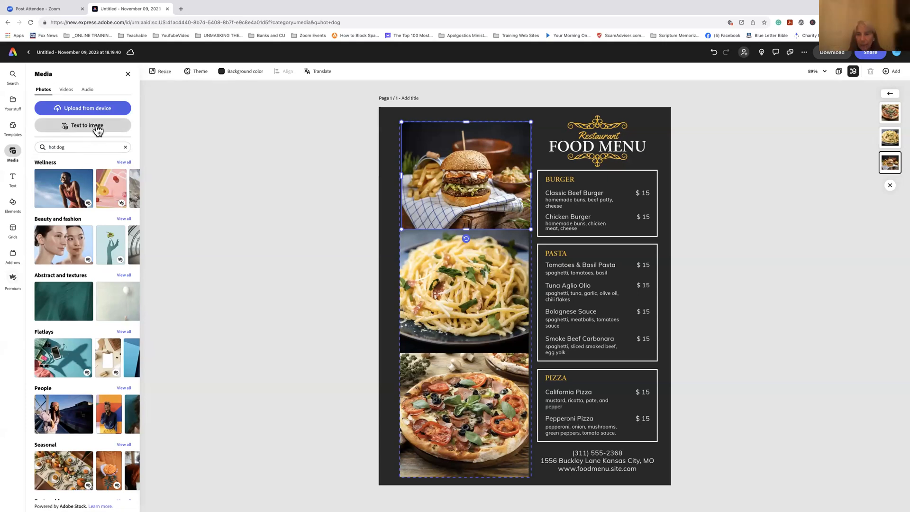
click(74, 148)
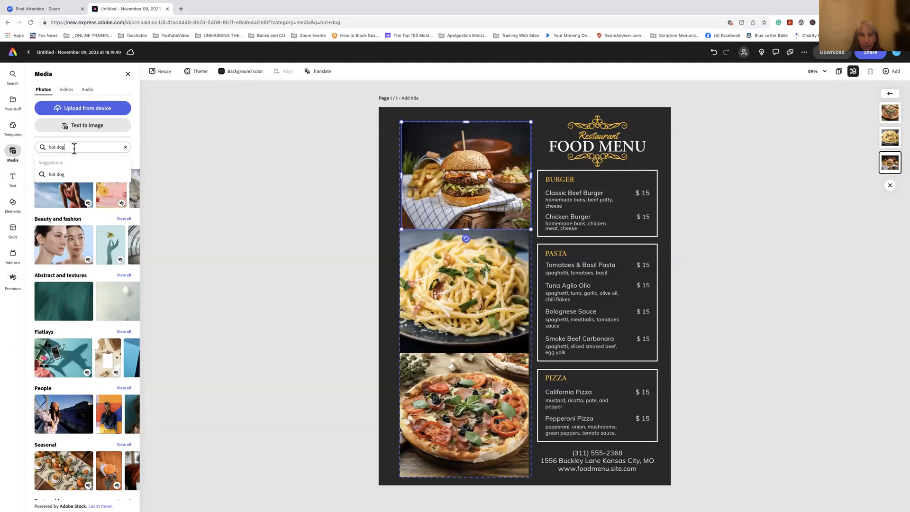
key(Return)
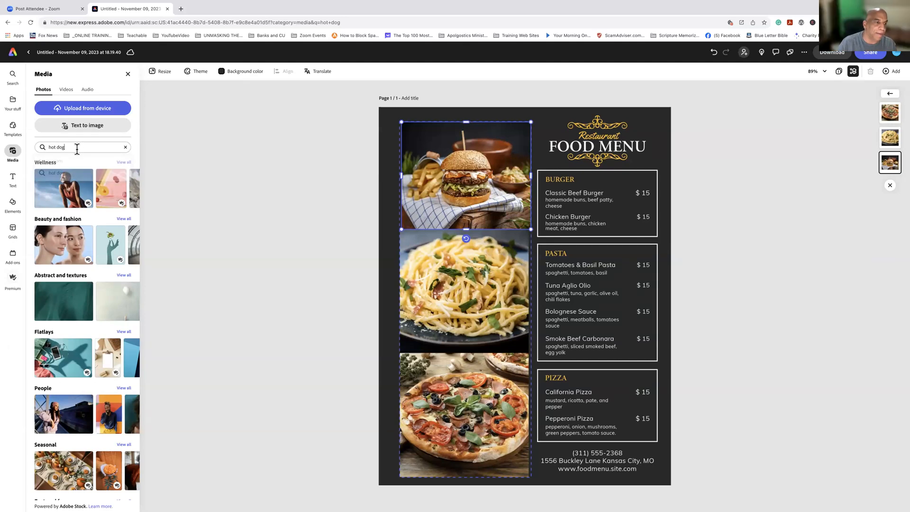
drag(67, 147, 39, 146)
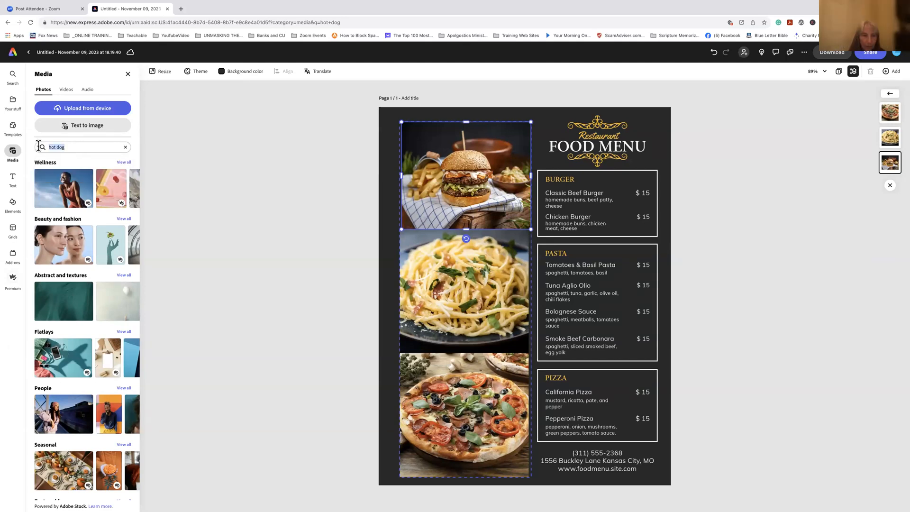
click(105, 147)
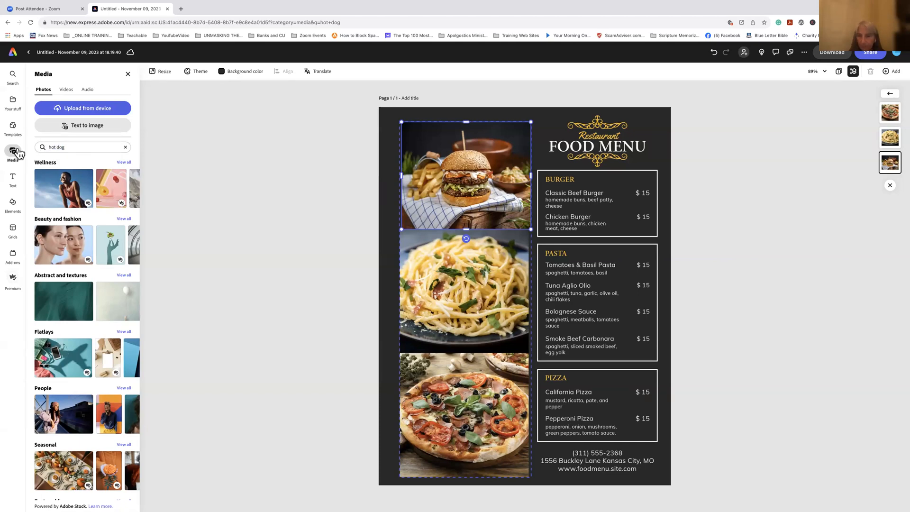
Clear the photo search, reopen the media library, and return from the Wellness collection to the main photo categories
click(123, 149)
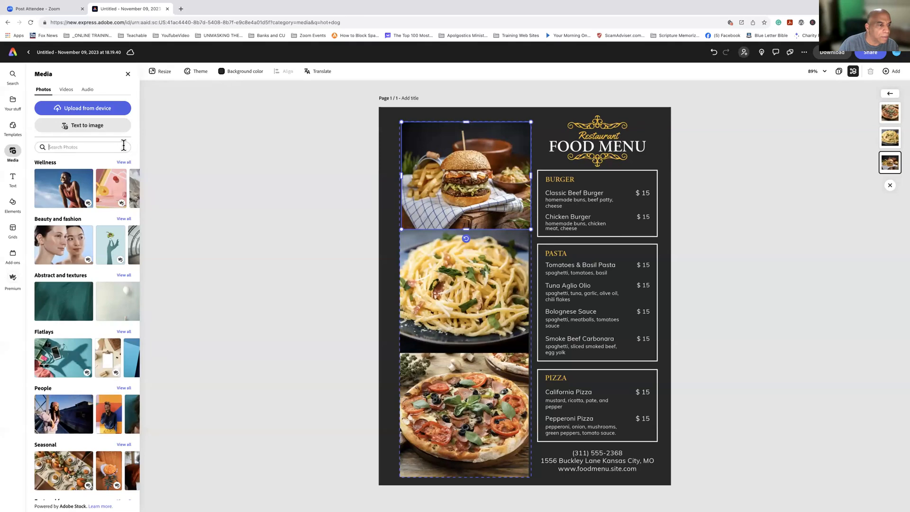
click(113, 138)
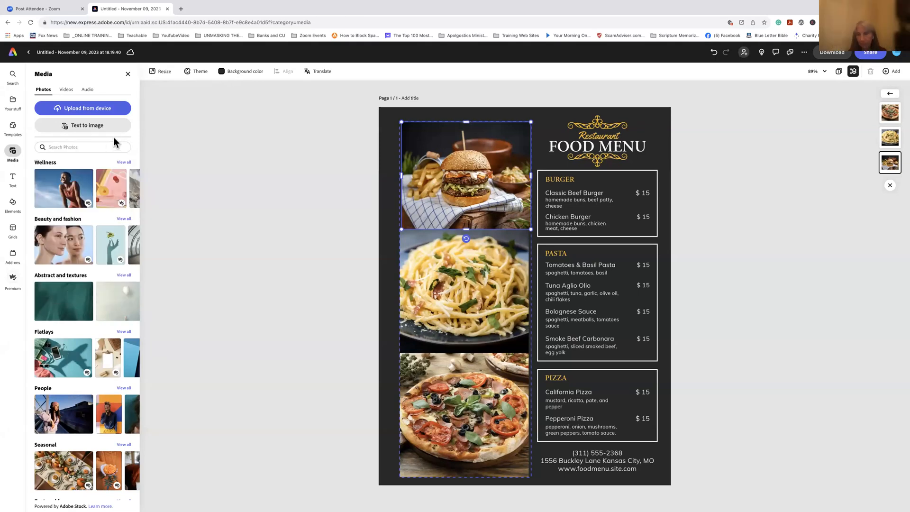
click(13, 127)
click(13, 151)
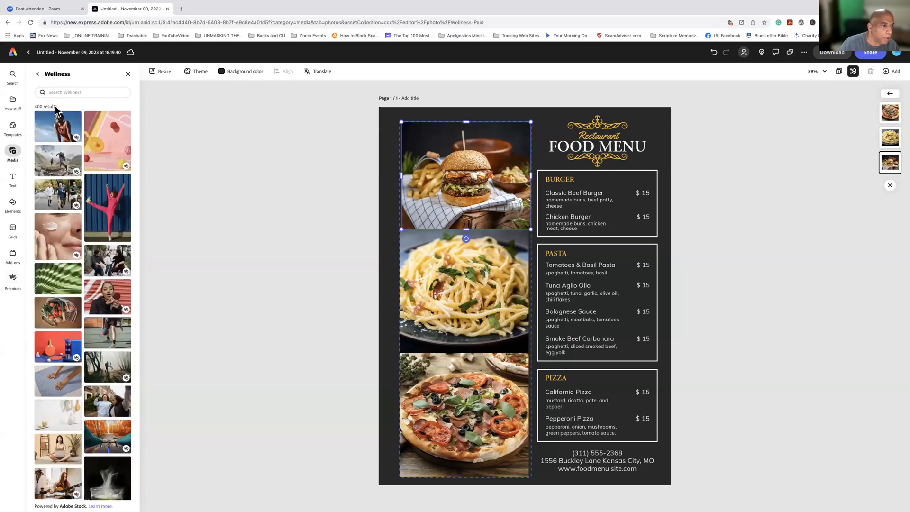
click(38, 74)
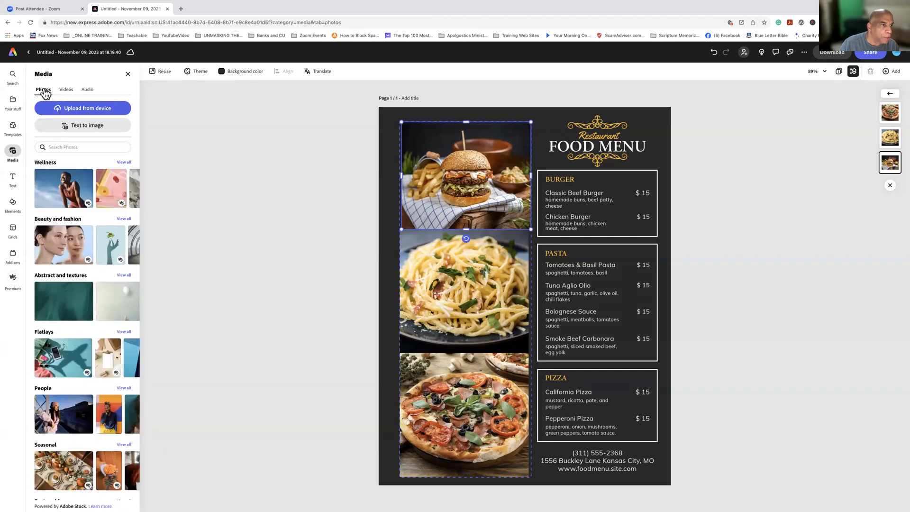
Search the stock photos for "food"
click(66, 145)
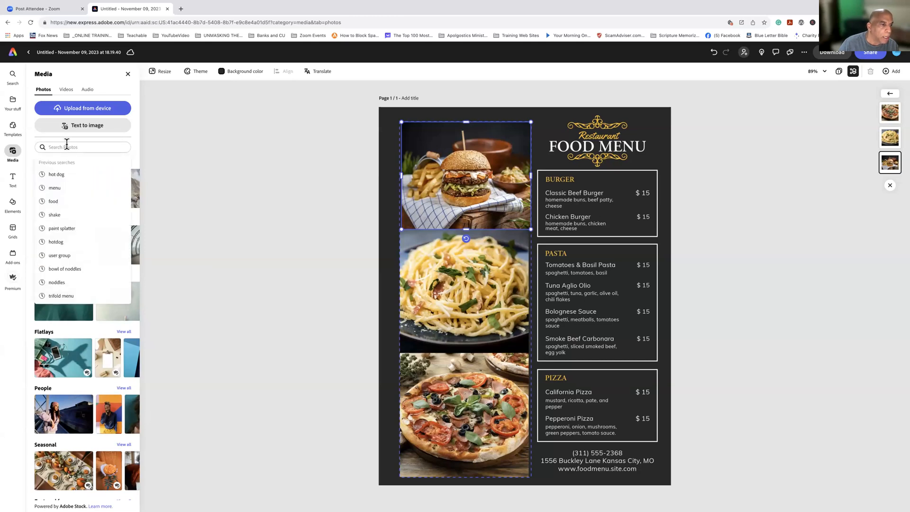
text(food)
key(Return)
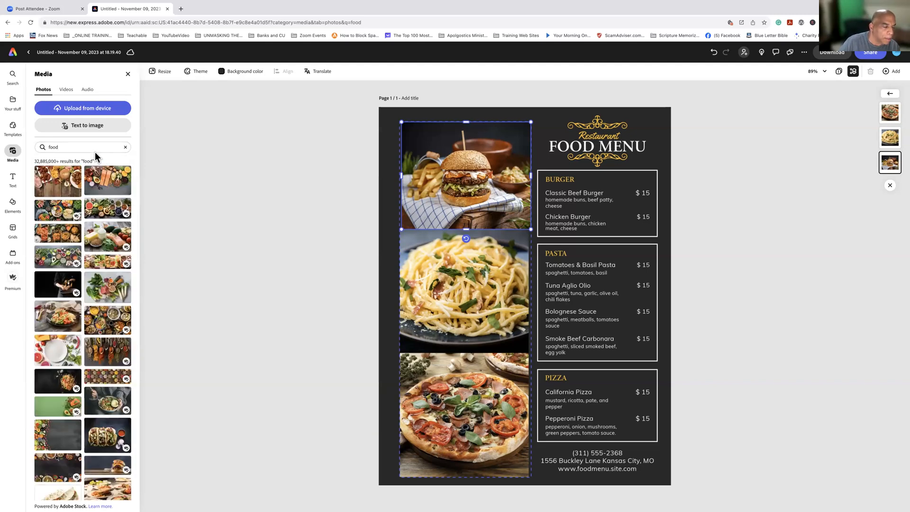
Search the stock photos for "hot dog" and add the topped hot dog on a white background to the menu
drag(75, 146, 44, 146)
key(BackSpace)
text(hot dog)
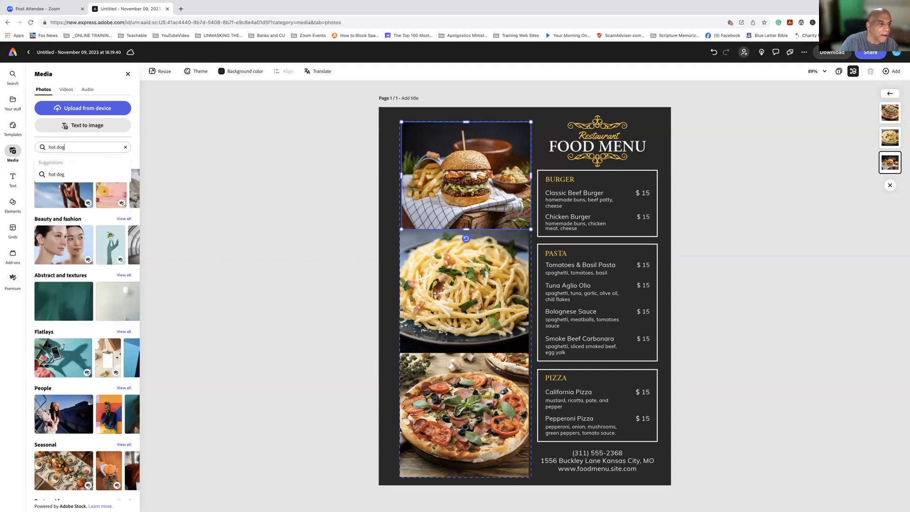
key(Return)
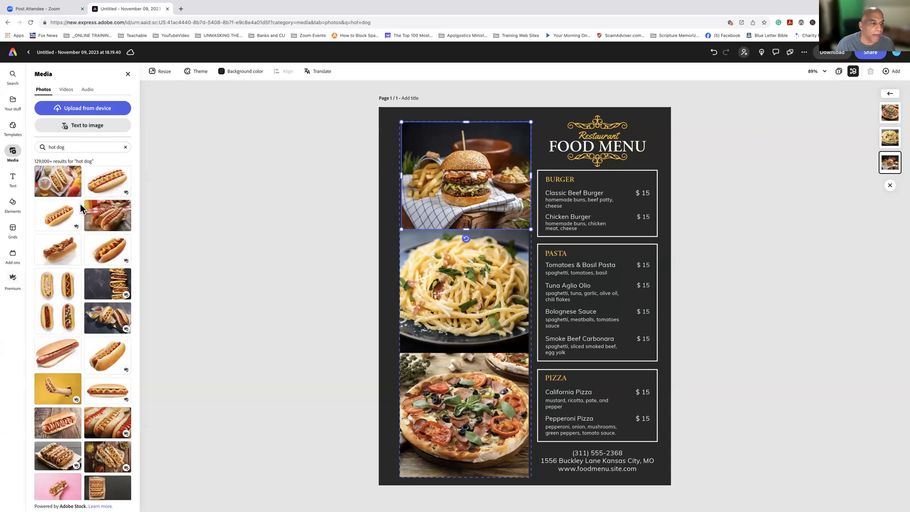
click(64, 242)
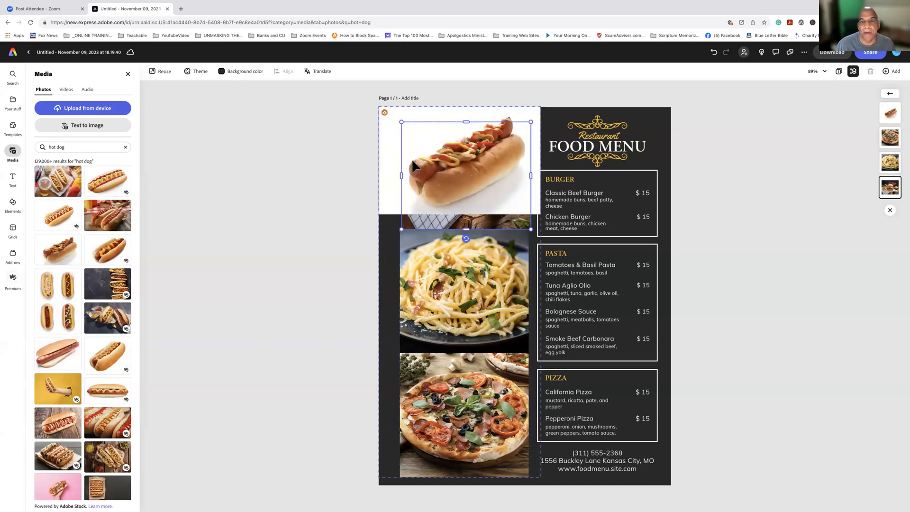
Move the hot dog photo over the burger photo and crop its top and left edges toward the photo column's boundaries
drag(465, 171, 456, 176)
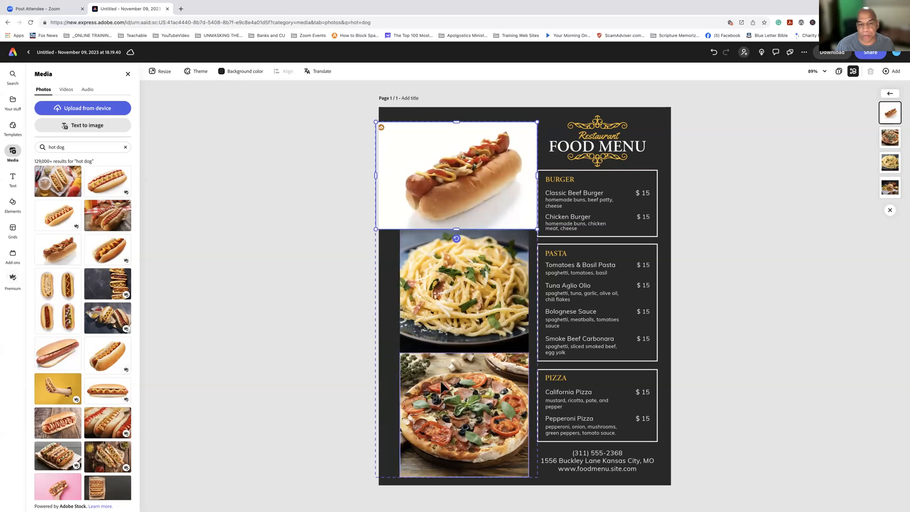
mouse_move(374, 176)
mouse_down()
mouse_move(397, 176)
mouse_move(385, 175)
mouse_up()
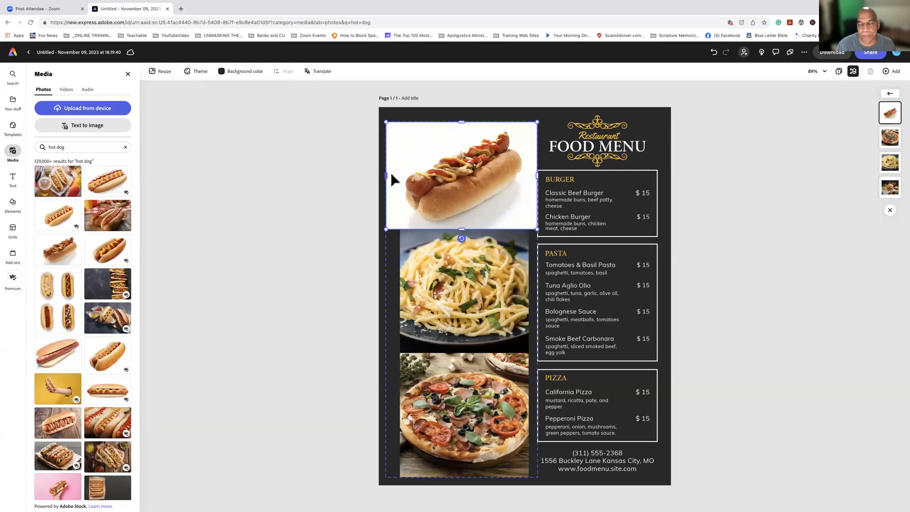
mouse_move(460, 122)
mouse_down()
mouse_move(463, 86)
mouse_move(469, 113)
mouse_move(463, 88)
mouse_move(459, 151)
mouse_move(457, 81)
mouse_move(448, 124)
mouse_up()
mouse_move(387, 180)
mouse_down()
mouse_move(262, 177)
mouse_move(399, 177)
mouse_up()
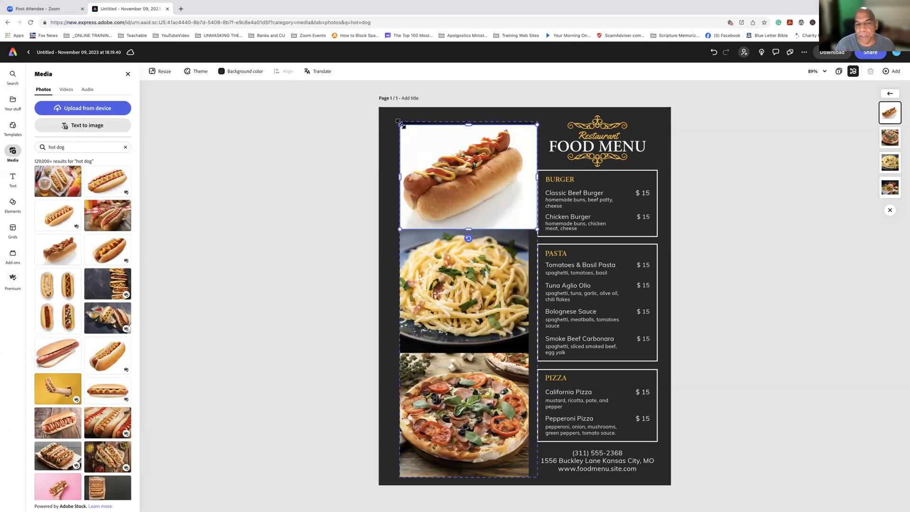
Scale the hot dog photo down from its upper-left corner and enlarge it back to its previous size
drag(402, 122, 423, 144)
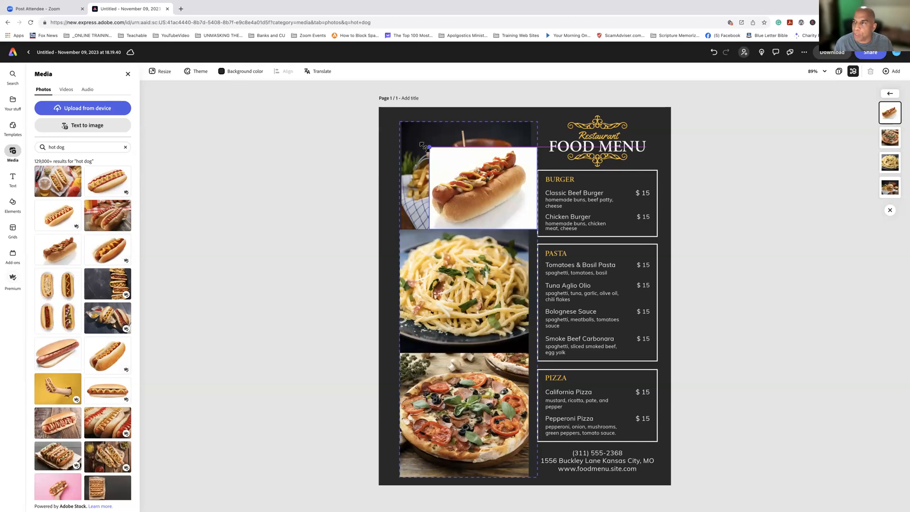
drag(423, 145, 401, 122)
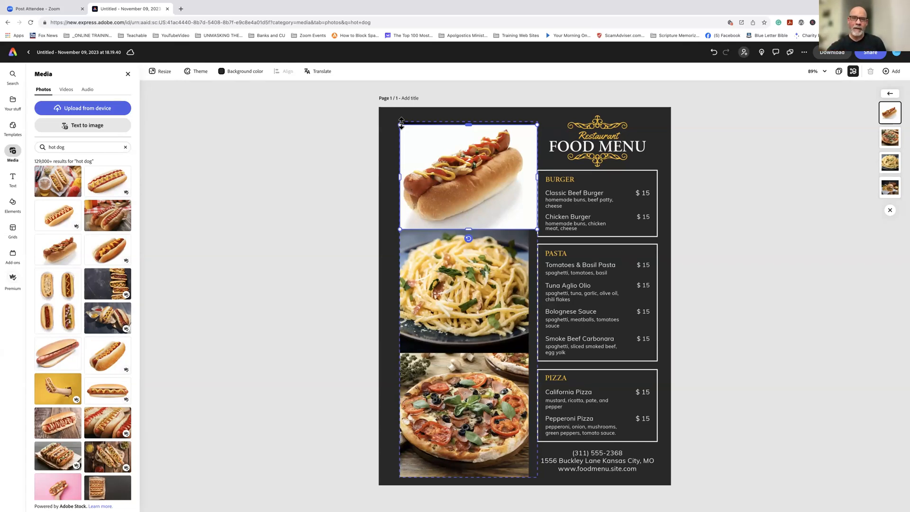
mouse_move(399, 123)
mouse_down()
mouse_move(411, 134)
mouse_move(393, 128)
mouse_move(401, 136)
mouse_move(396, 124)
mouse_up()
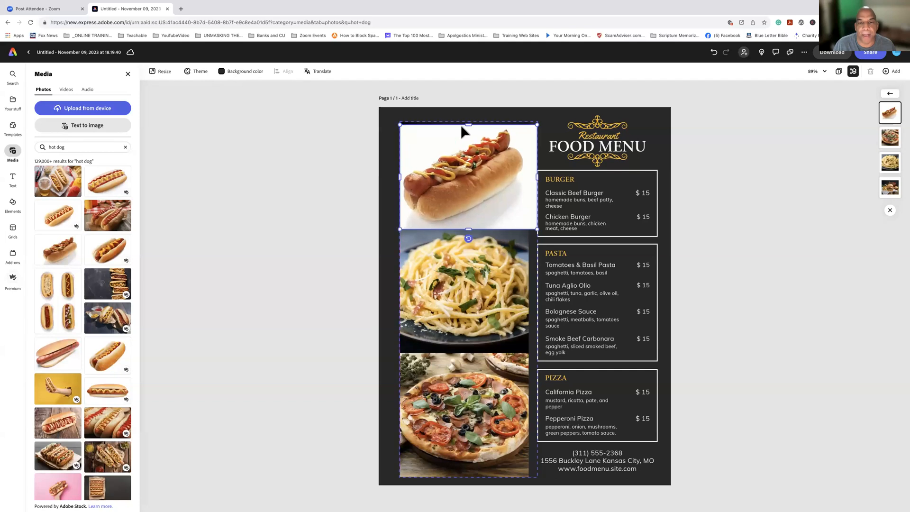
Extend the hot dog photo's cropped top edge to the burger photo's upper boundary and try adjusting its upper-left corner
click(465, 126)
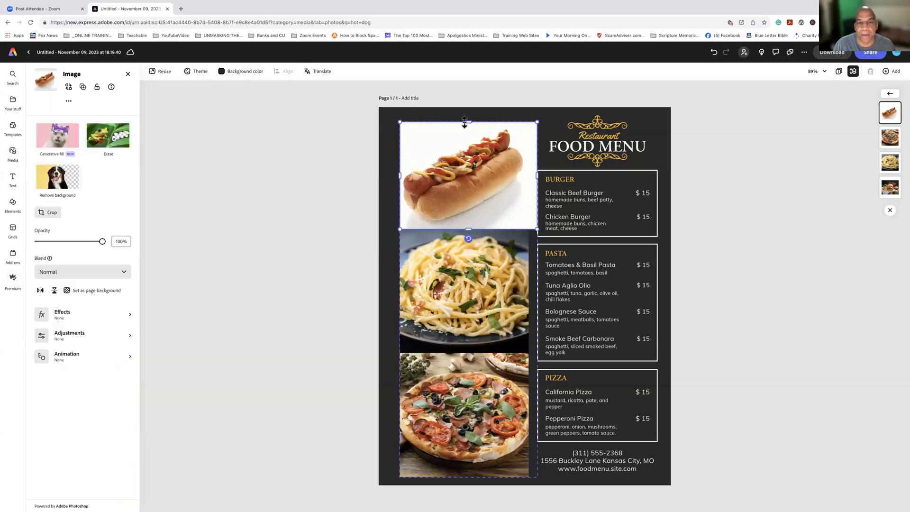
mouse_move(398, 120)
mouse_down()
mouse_move(406, 131)
mouse_move(395, 121)
mouse_up()
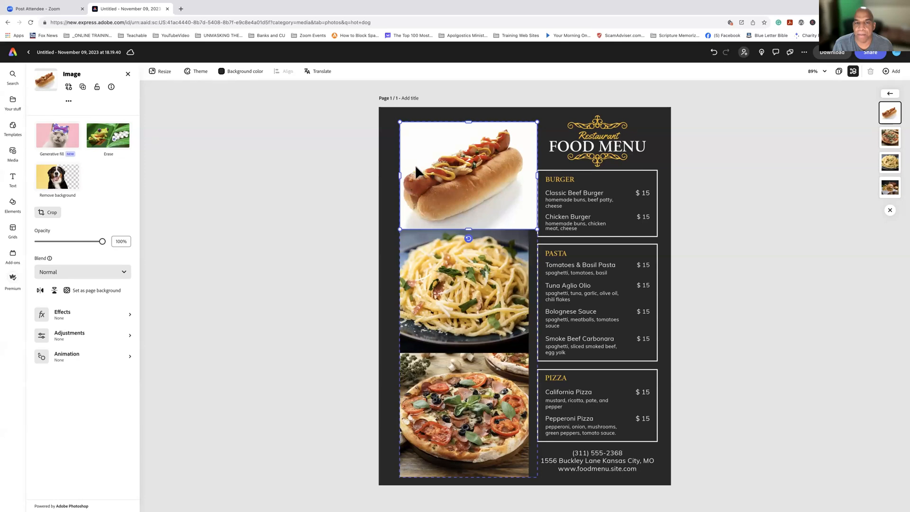
mouse_move(398, 118)
mouse_down()
mouse_move(469, 173)
mouse_move(391, 122)
mouse_move(399, 124)
mouse_up()
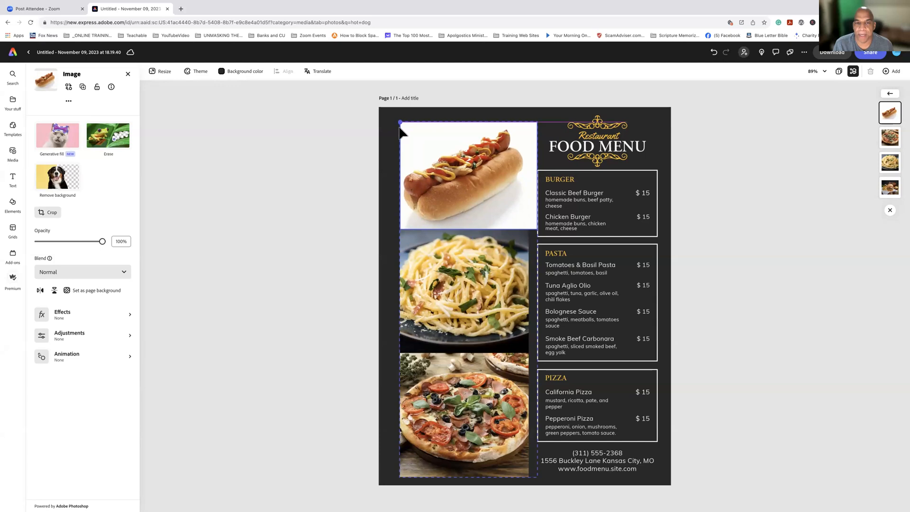
Try removing the hot dog photo's background and moving the cutout aside to reveal the burger photo, and undo the move
mouse_move(401, 174)
mouse_down()
mouse_move(315, 173)
mouse_move(397, 179)
mouse_up()
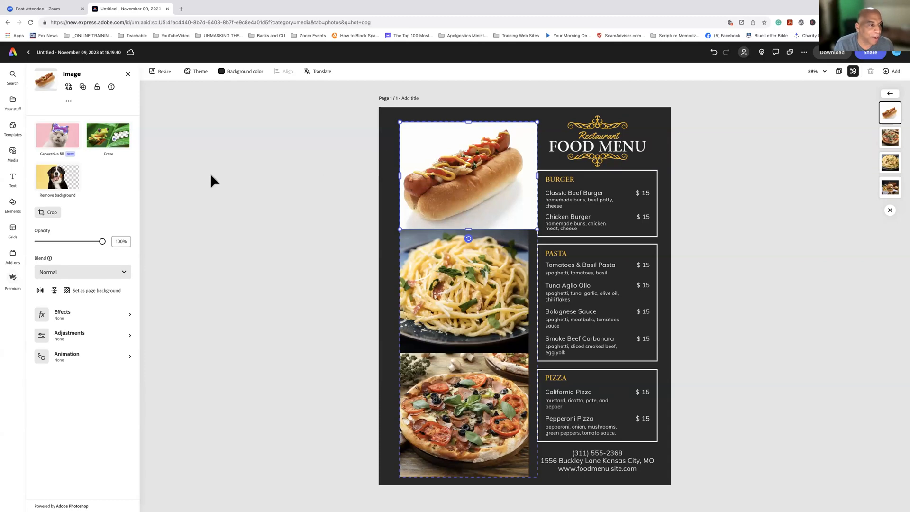
click(64, 181)
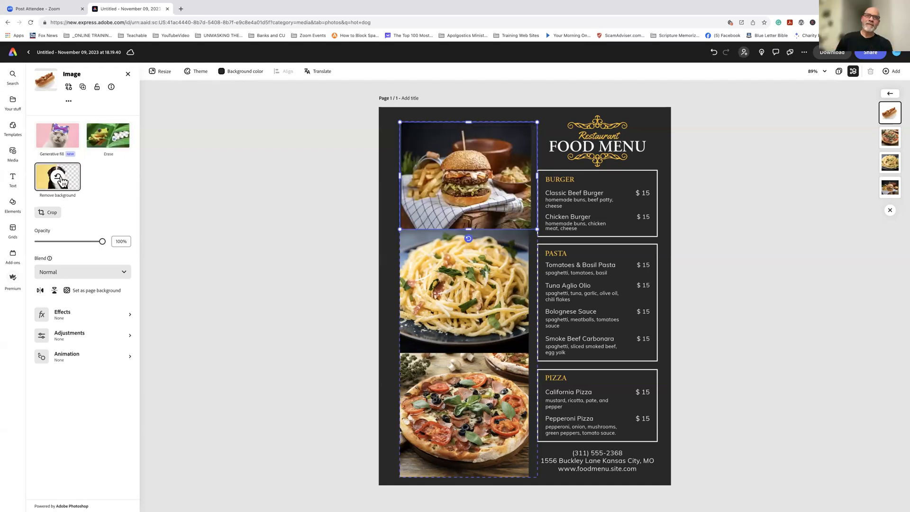
drag(483, 181, 335, 180)
click(452, 192)
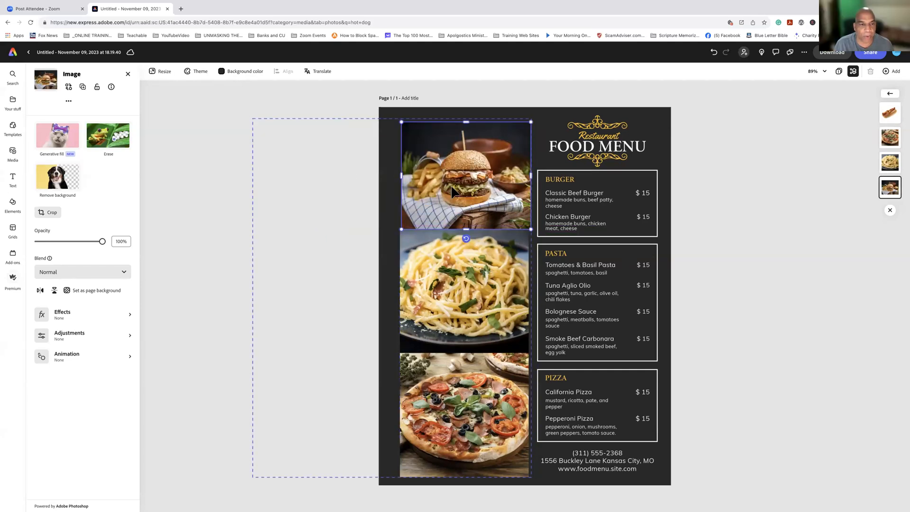
key(super+z)
Shift the hot dog cutout over the burger and pasta photos and back, and undo its background removal
drag(459, 189, 450, 224)
mouse_move(444, 168)
mouse_down()
mouse_move(437, 161)
mouse_move(431, 174)
mouse_up()
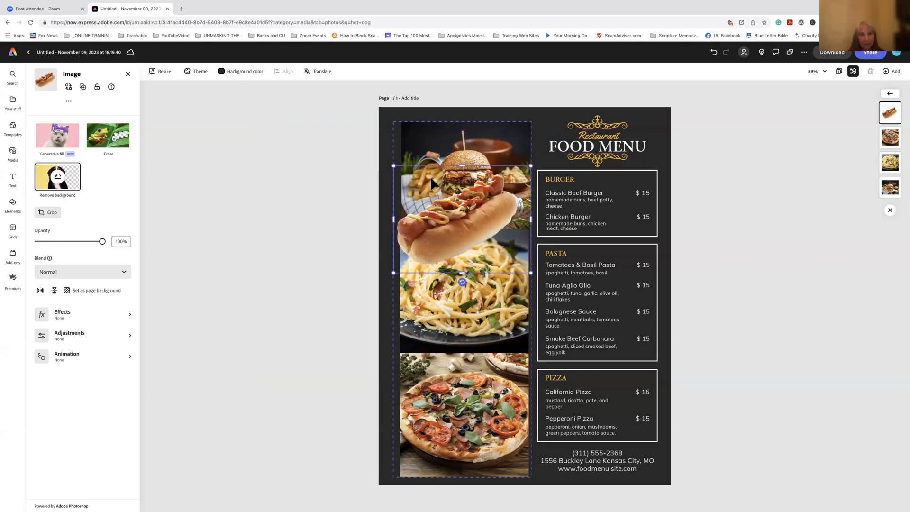
drag(458, 213, 459, 213)
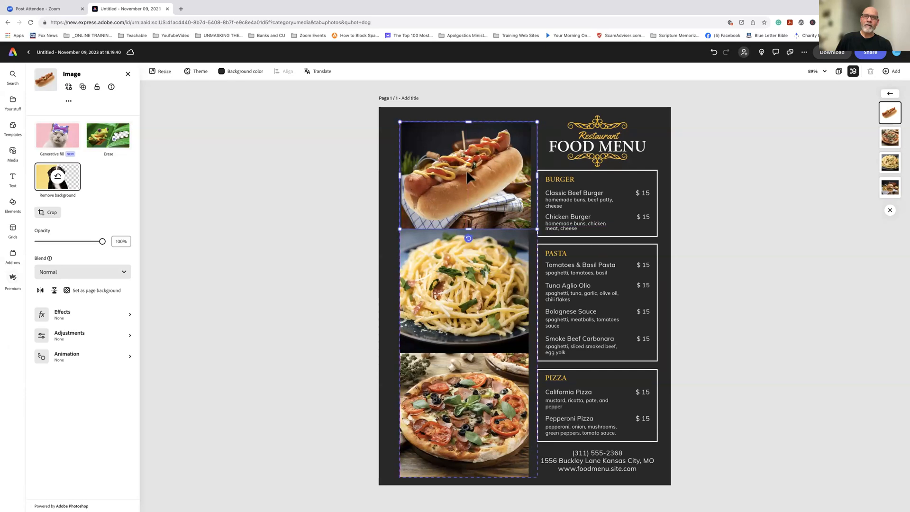
key(super+z)
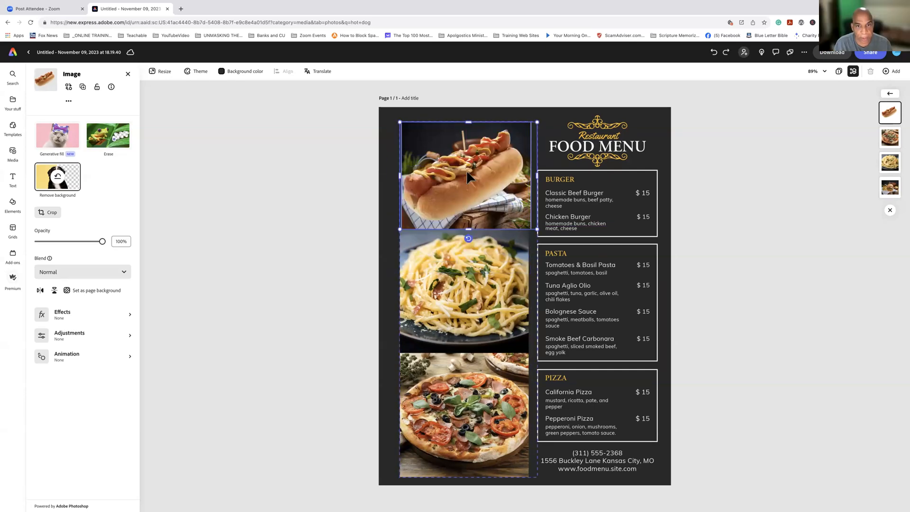
key(super+z)
Delete the burger photo beneath the hot dog, place the hot dog photo in its spot, and scale it down slightly
drag(469, 181, 344, 181)
click(479, 195)
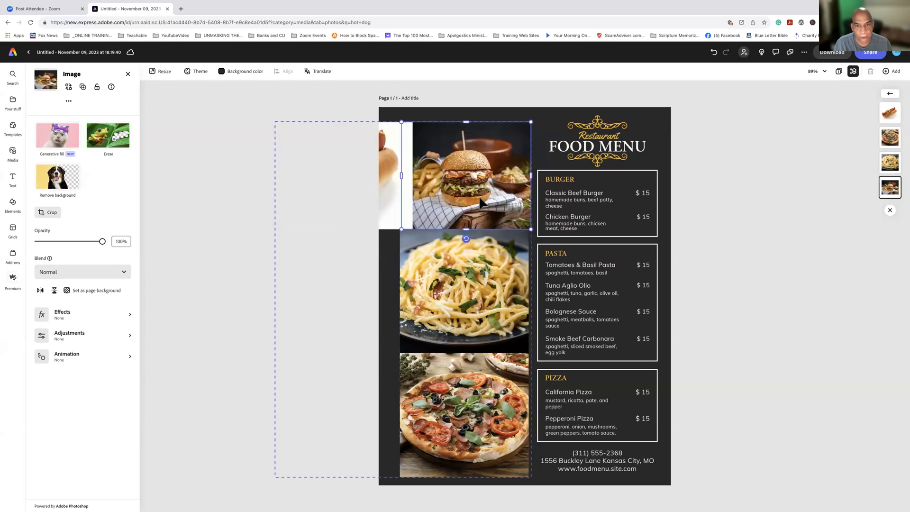
key(BackSpace)
drag(404, 195, 526, 191)
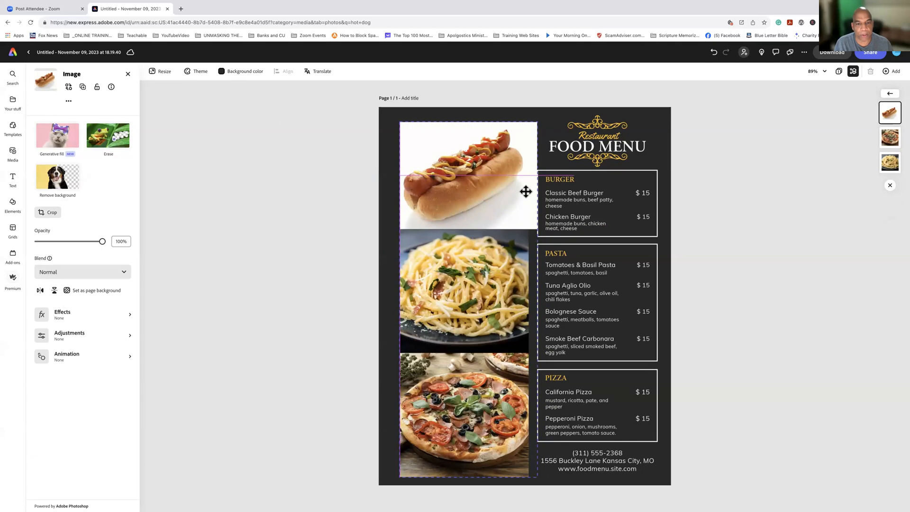
drag(536, 227, 531, 224)
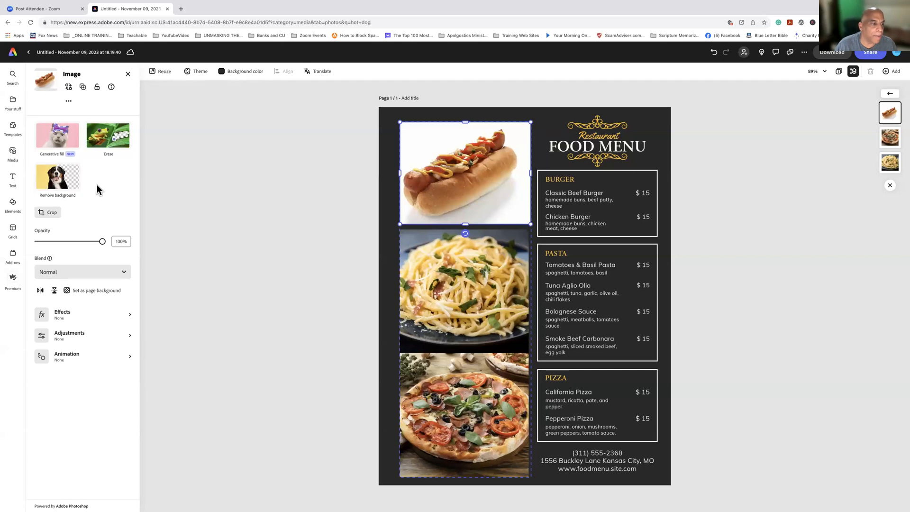
Remove the hot dog photo's background and align the cutout's lower edge with the pasta photo's upper edge
click(61, 179)
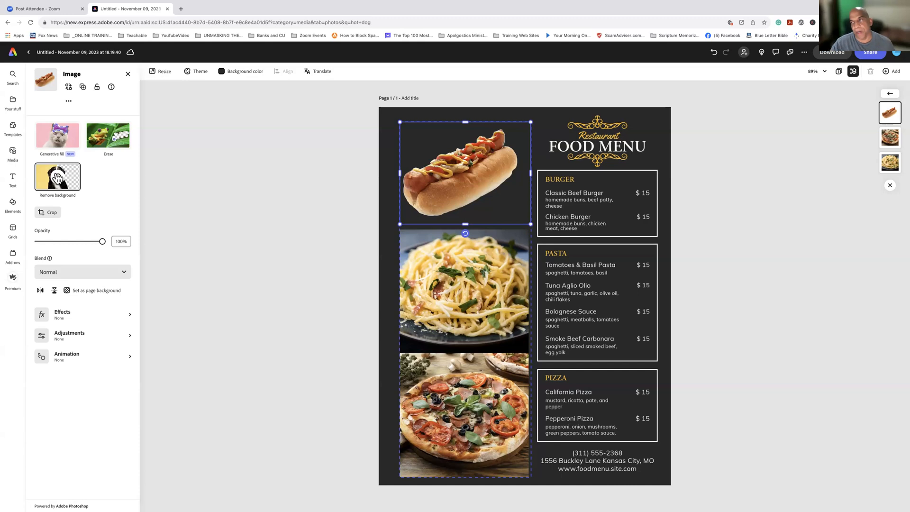
click(57, 177)
mouse_move(439, 196)
mouse_down()
mouse_move(552, 246)
mouse_move(531, 357)
mouse_move(469, 209)
mouse_move(436, 179)
mouse_move(443, 194)
mouse_up()
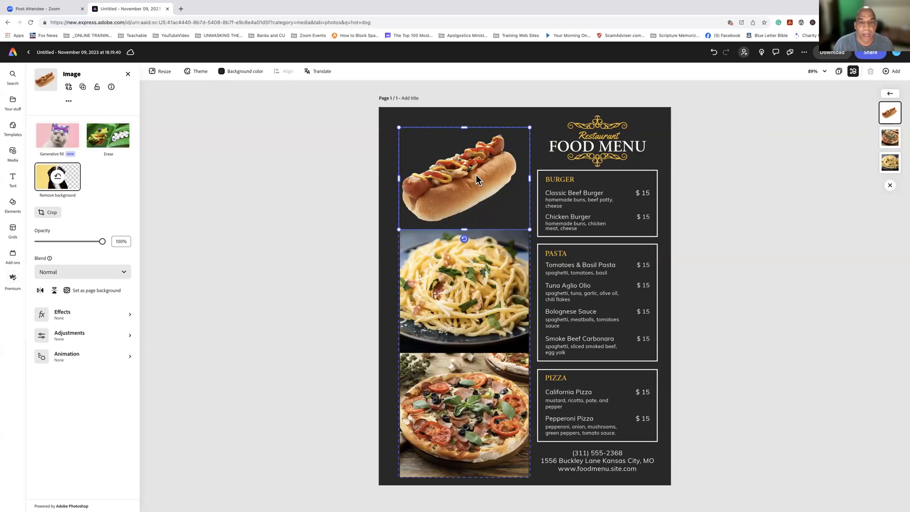
drag(461, 180, 459, 179)
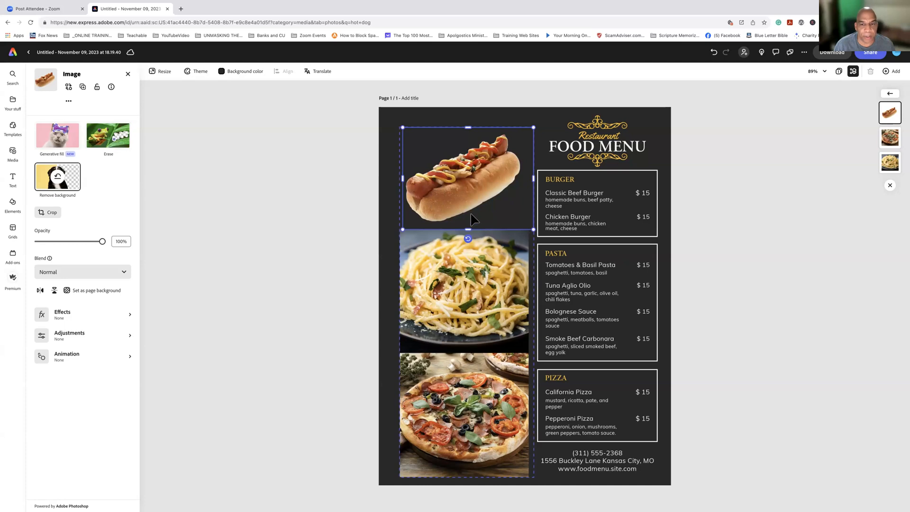
Try erasing the hot dog's bun with the Quick selection brush at size 29, undoing the strokes
click(108, 137)
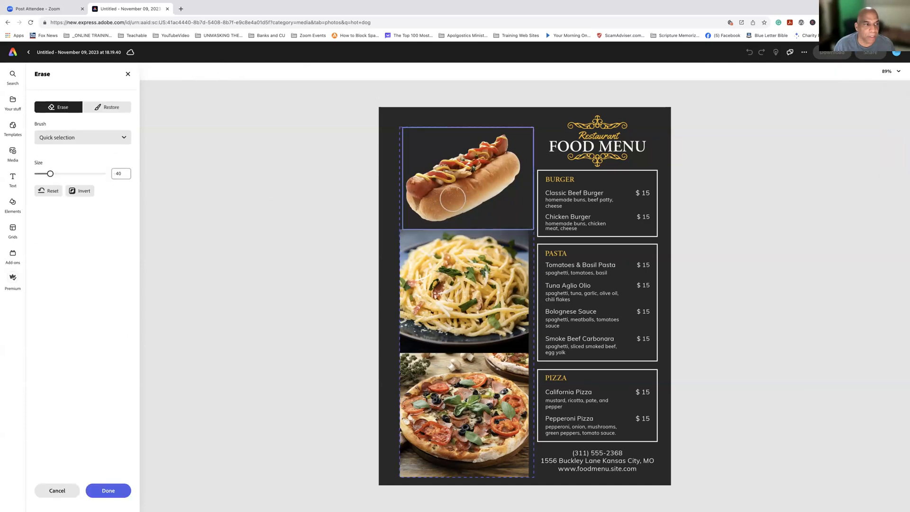
drag(50, 175, 47, 174)
mouse_move(498, 178)
mouse_down()
mouse_move(420, 217)
mouse_move(441, 213)
mouse_up()
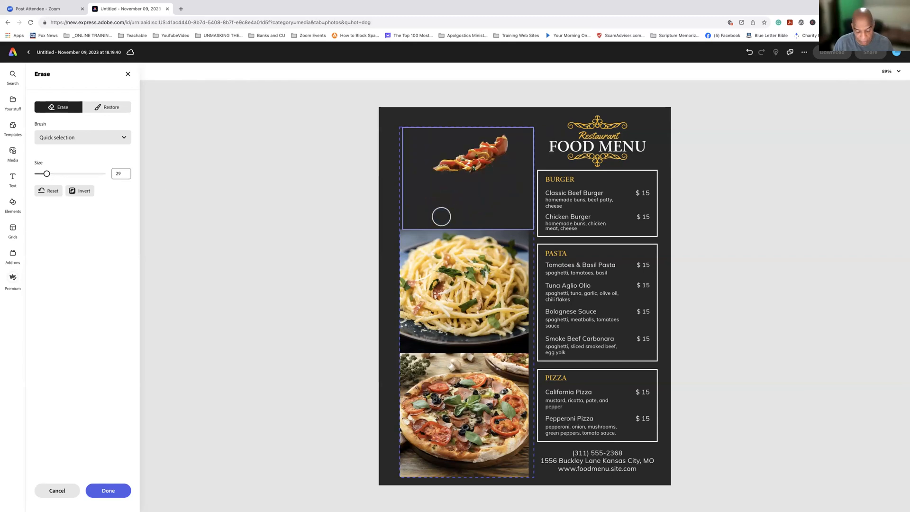
key(super+z)
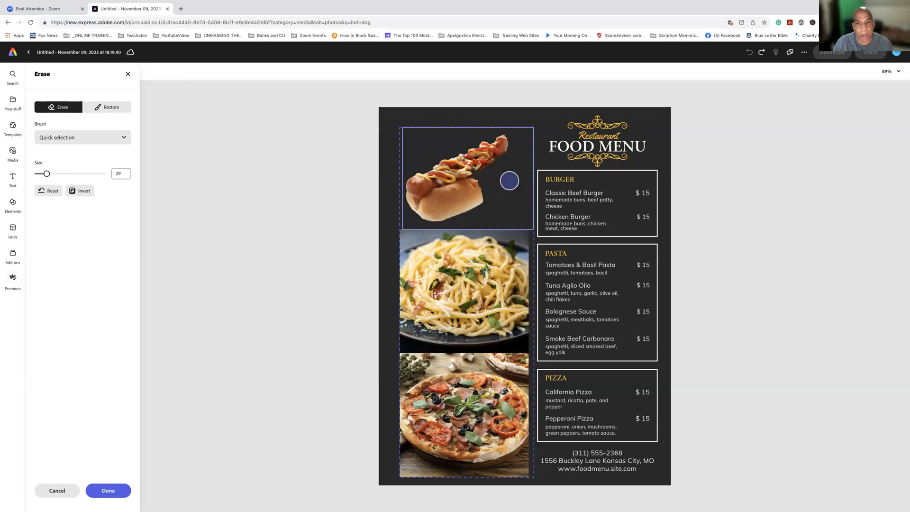
drag(495, 187, 475, 199)
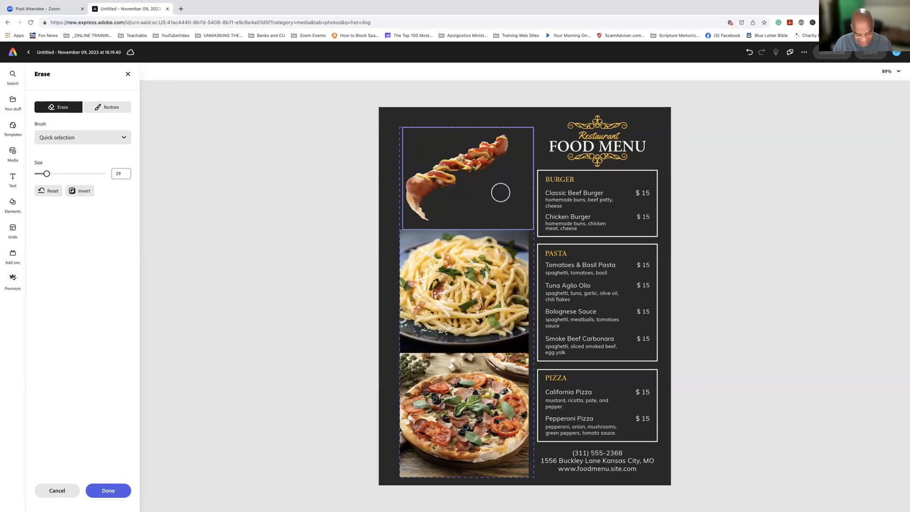
key(super+z)
Try erasing the bun from its outer end inward with the Quick selection brush and undo the erasing
mouse_move(524, 158)
mouse_down()
mouse_move(492, 183)
mouse_move(498, 187)
mouse_up()
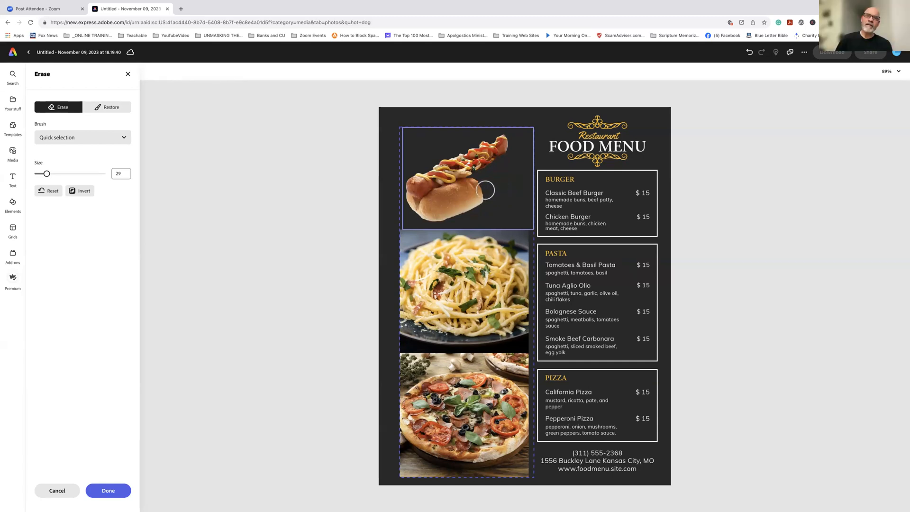
mouse_move(484, 190)
mouse_down()
mouse_move(471, 208)
mouse_move(485, 200)
mouse_move(477, 181)
mouse_up()
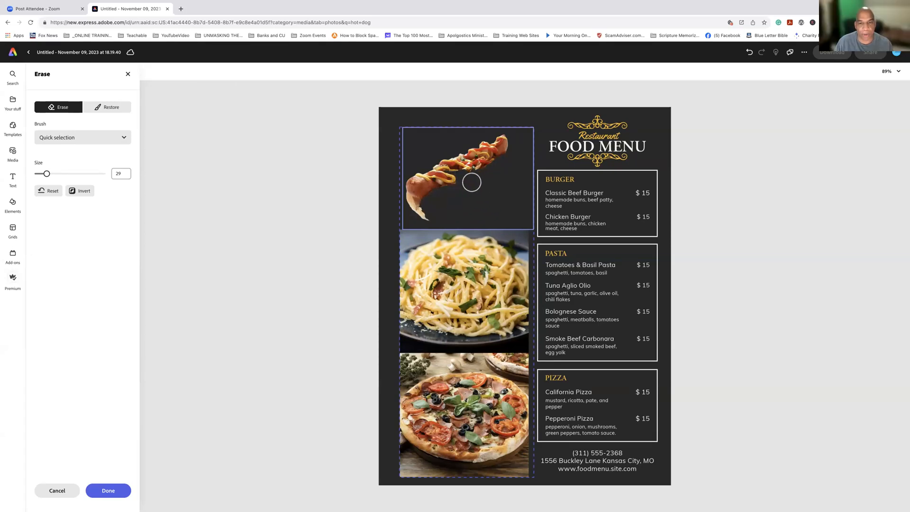
key(super+z)
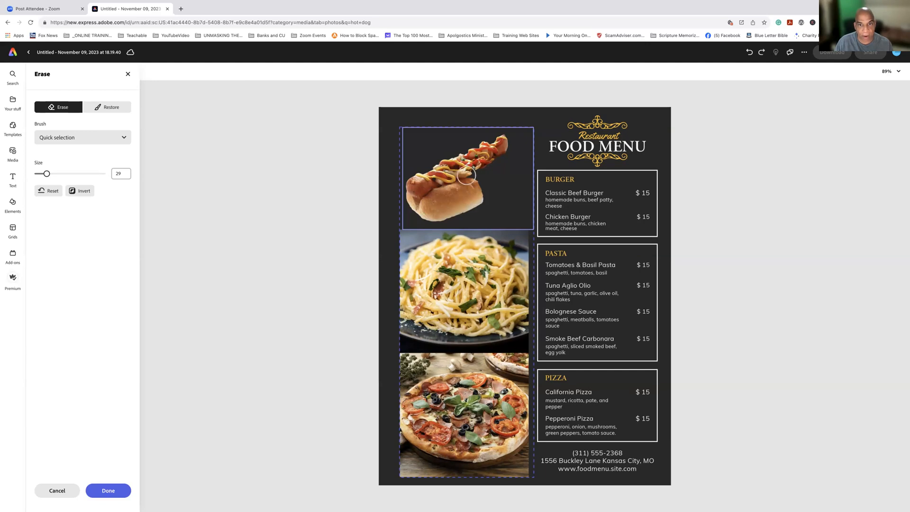
key(super+z)
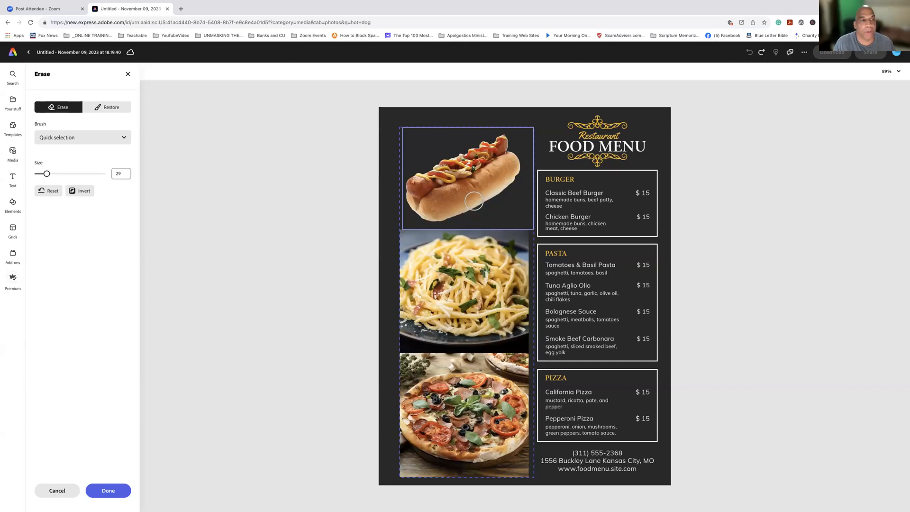
Paint the white background back around the hot dog with the Restore brush and leave the Erase tool
click(108, 108)
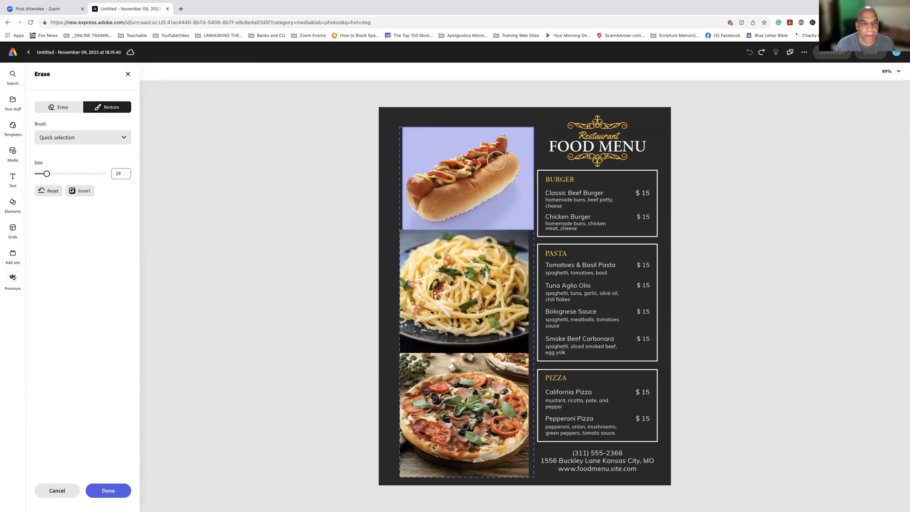
click(203, 135)
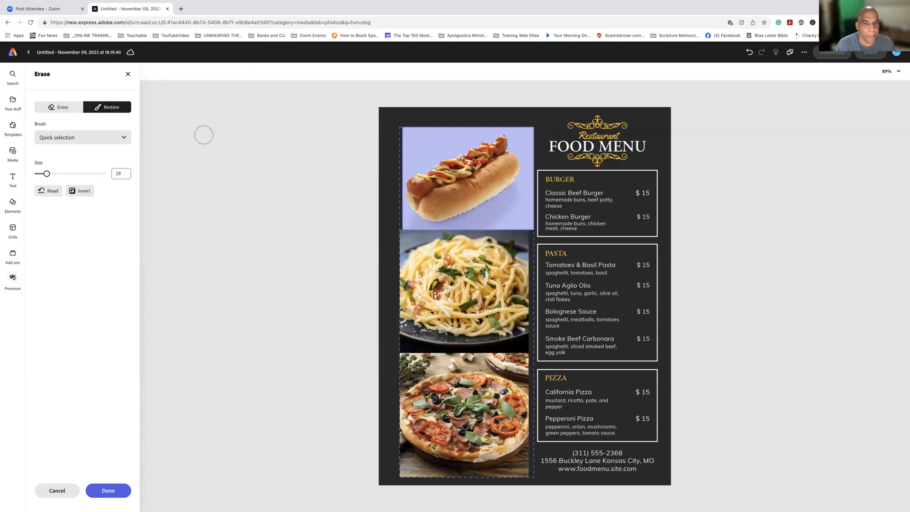
click(462, 199)
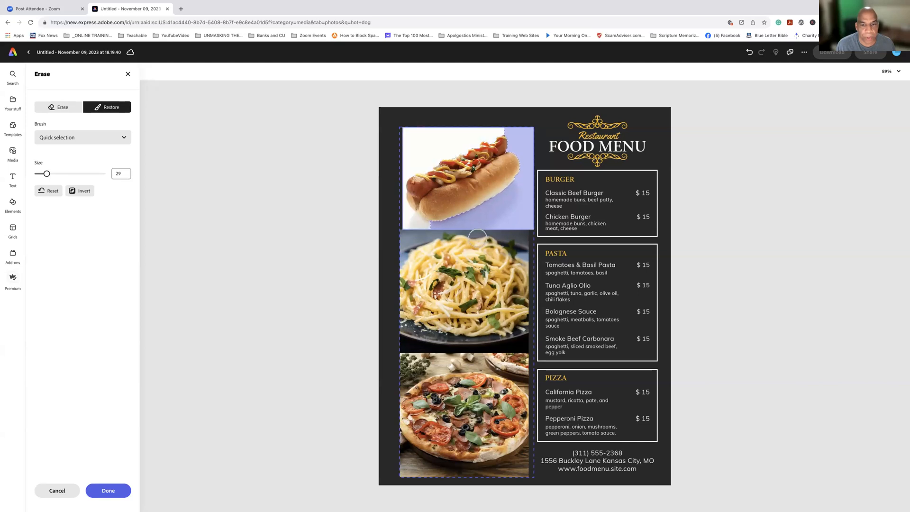
click(486, 222)
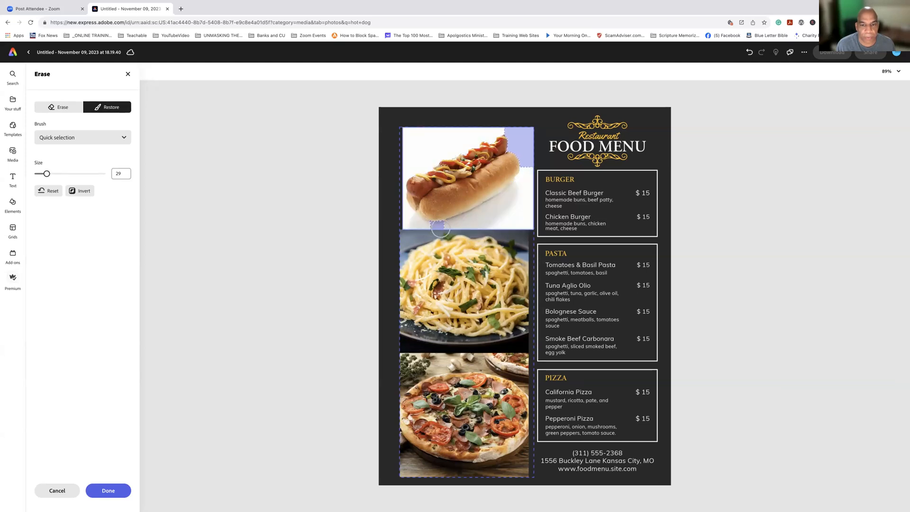
click(522, 138)
click(530, 169)
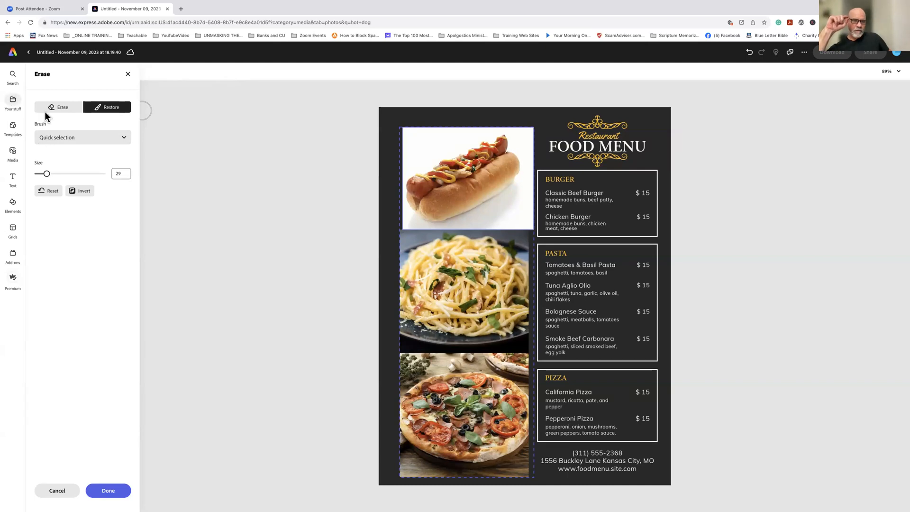
mouse_move(19, 109)
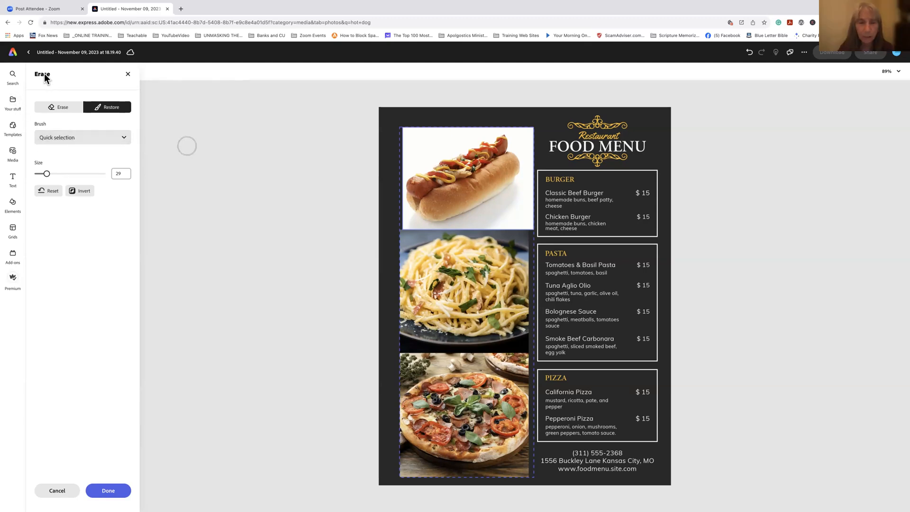
click(65, 107)
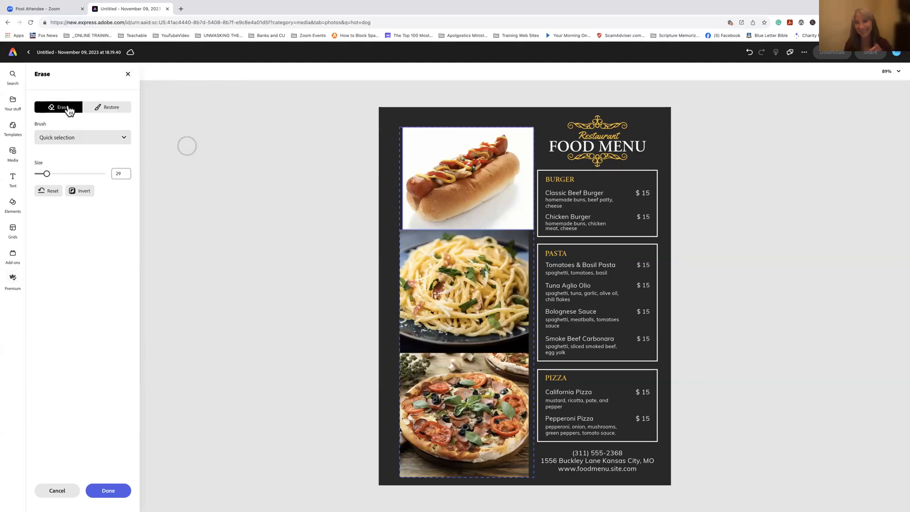
click(128, 74)
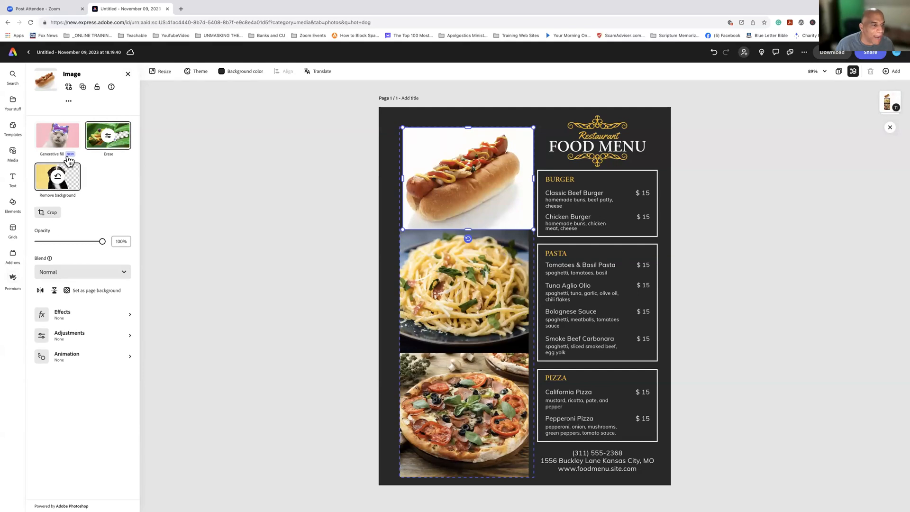
View the effects available for the hot dog photo and return to its image settings
mouse_move(54, 135)
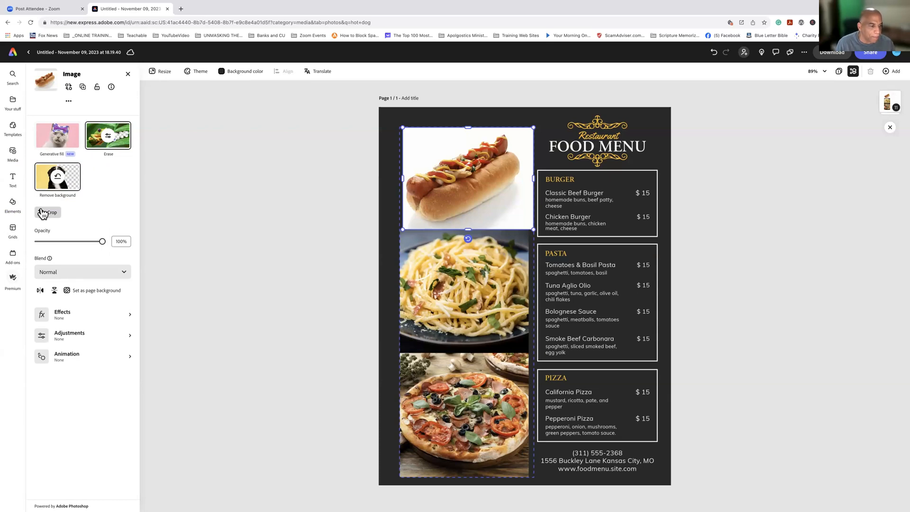
click(67, 314)
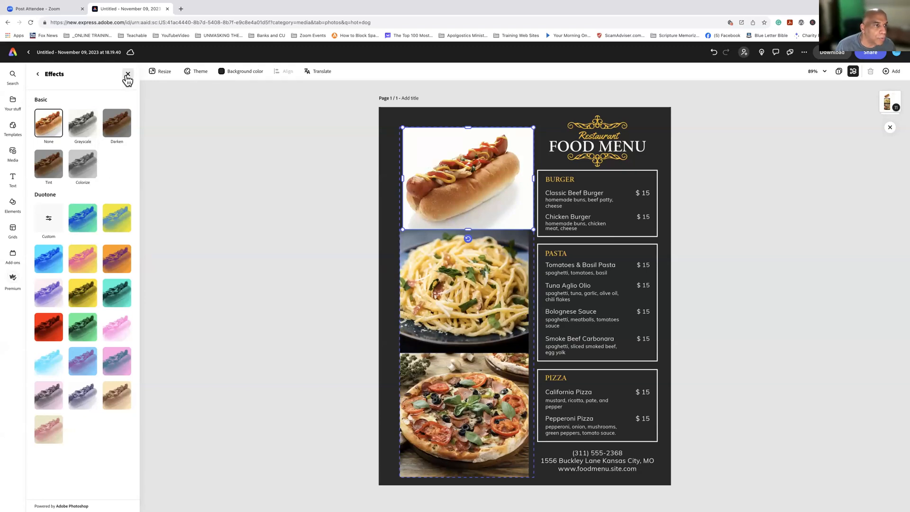
click(38, 74)
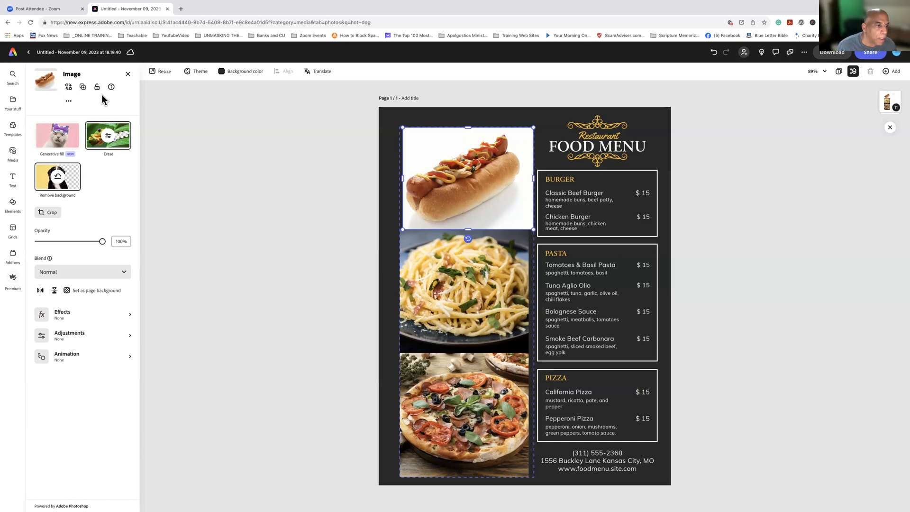
Revert the hot dog photo's background removal, discarding its Erase edits, and reselect the photo within the menu
click(69, 182)
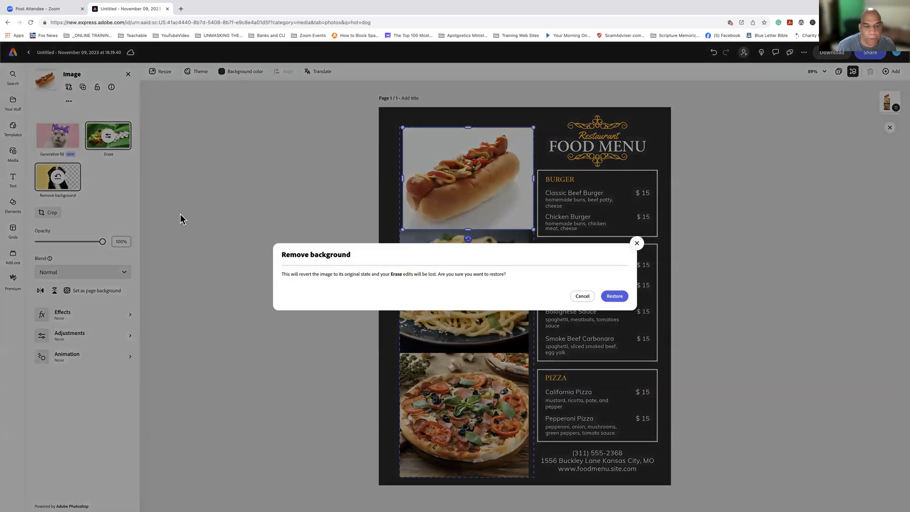
click(614, 297)
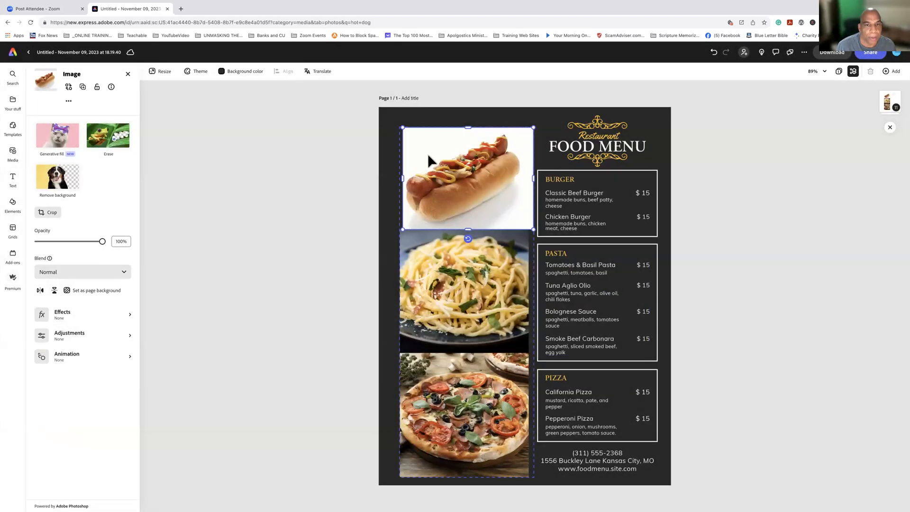
click(379, 160)
click(412, 157)
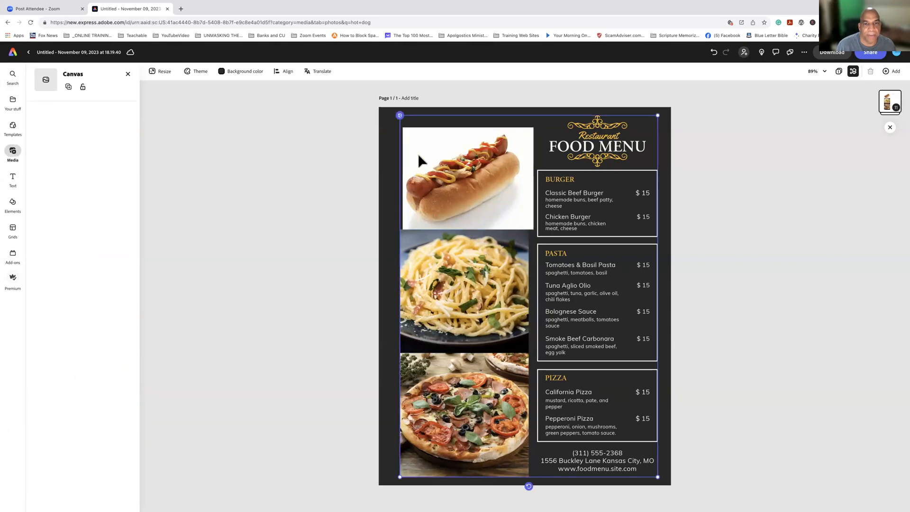
click(419, 154)
click(422, 158)
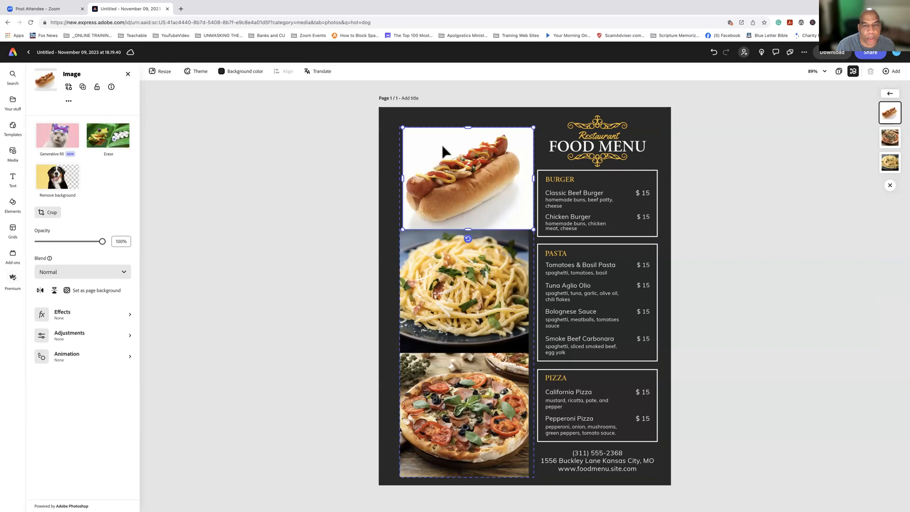
Remove the white background from the hot dog photo
click(56, 184)
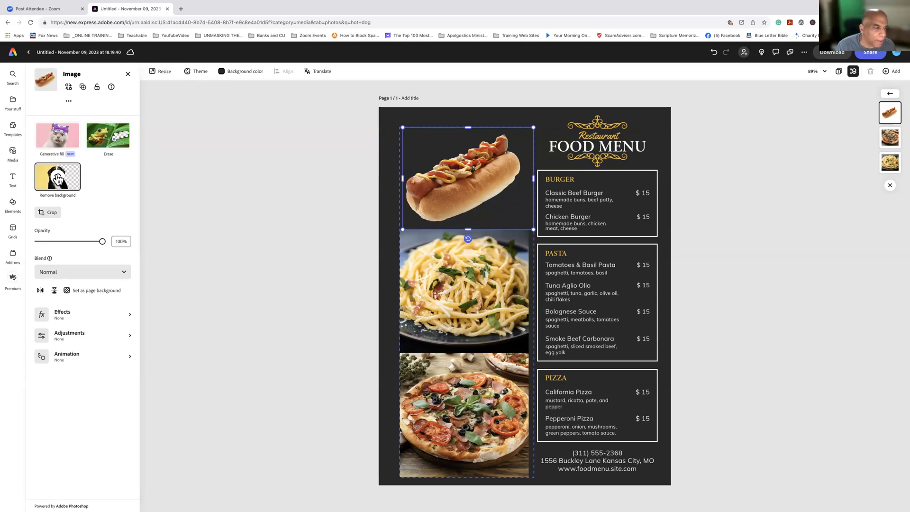
click(57, 179)
click(58, 178)
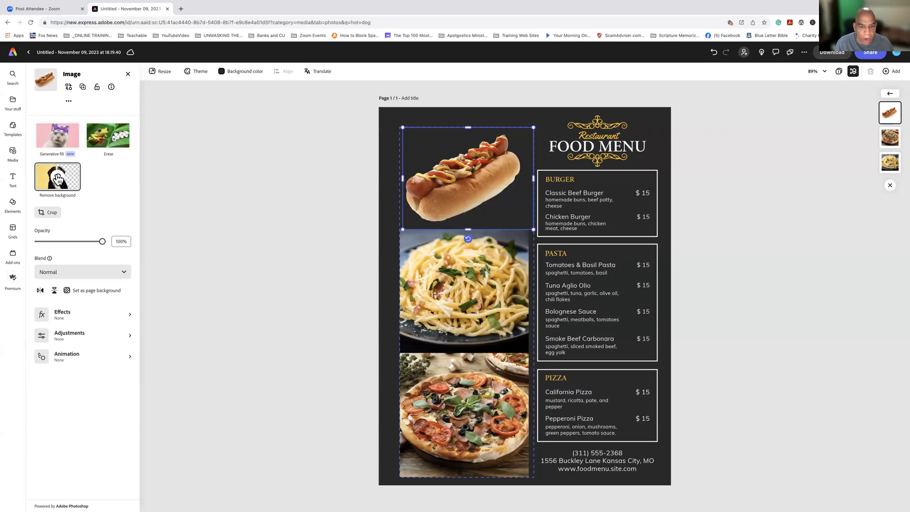
Select the pasta photo within the grouped pictures and delete it from the menu
click(446, 279)
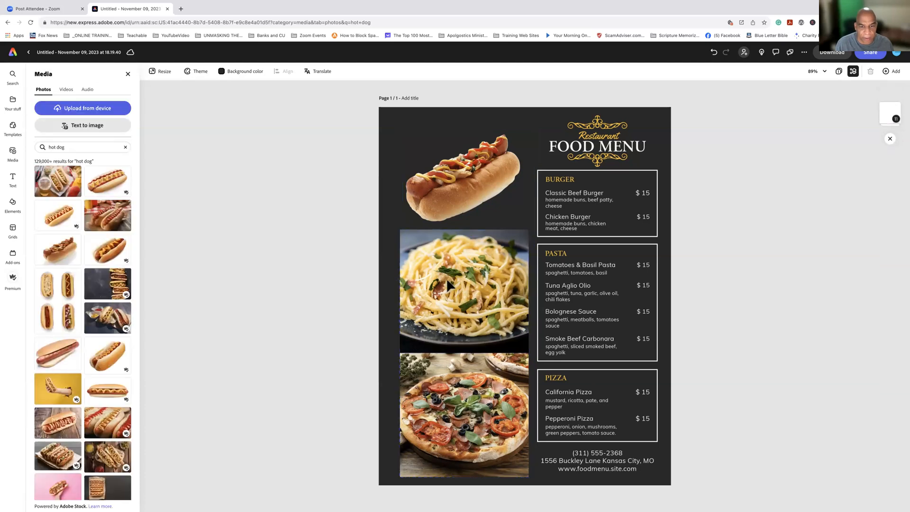
click(443, 283)
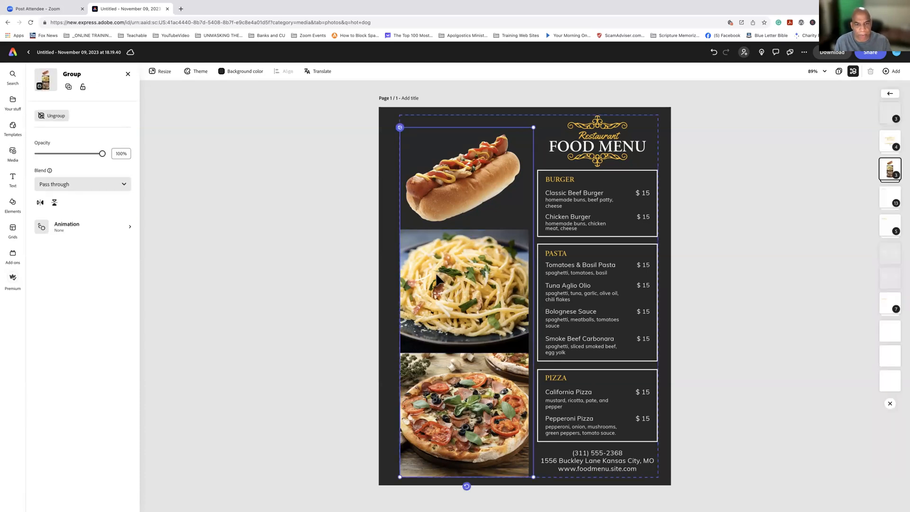
click(443, 281)
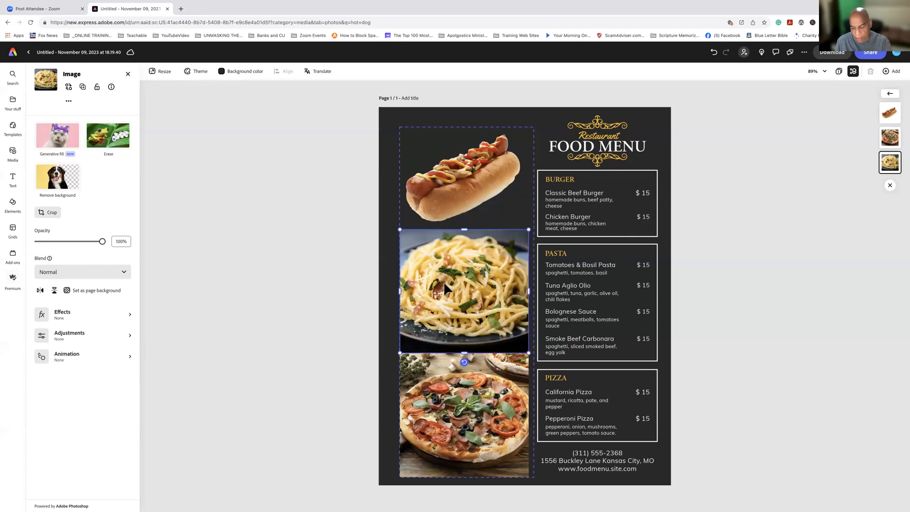
key(Delete)
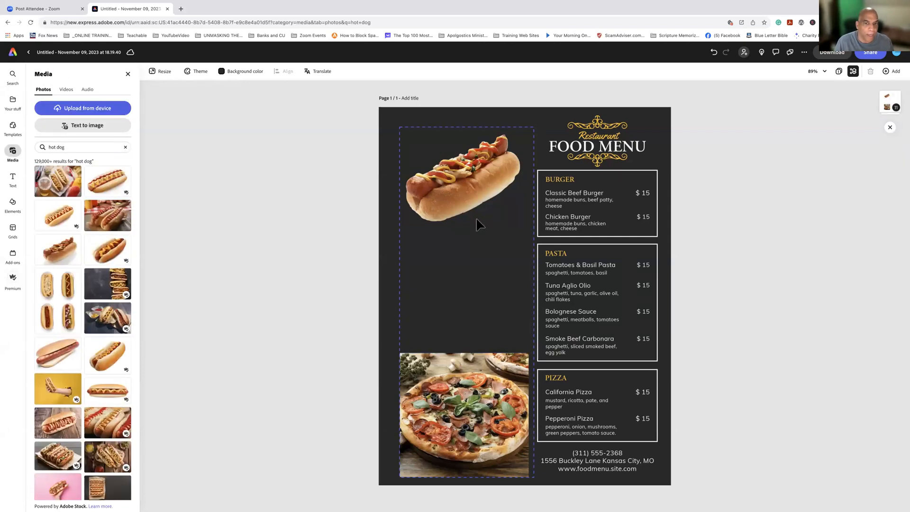
Try placing a duplicate of the hot dog photo in the gap above the pizza, and remove the copy
click(475, 178)
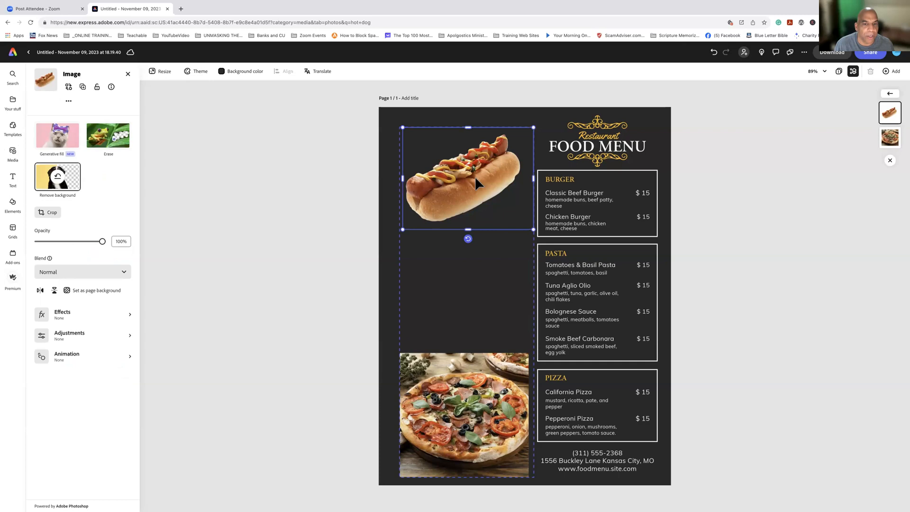
click(82, 87)
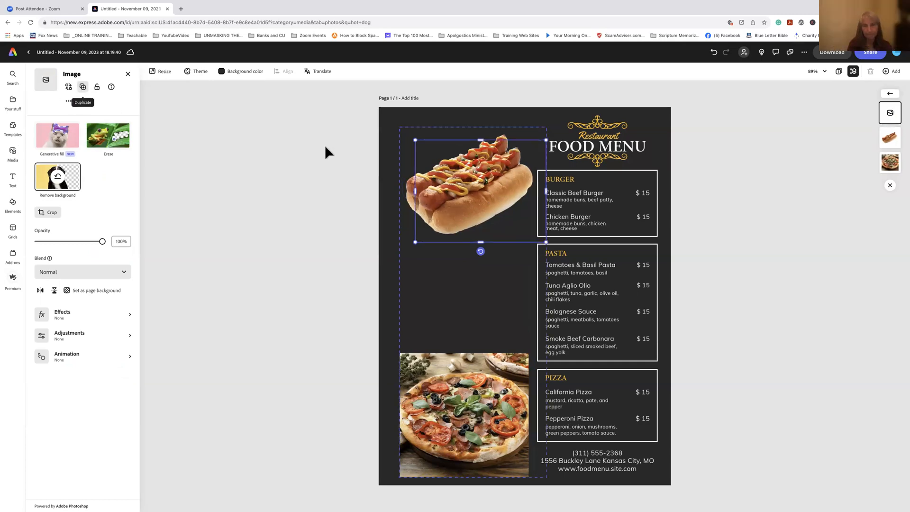
drag(479, 183, 474, 268)
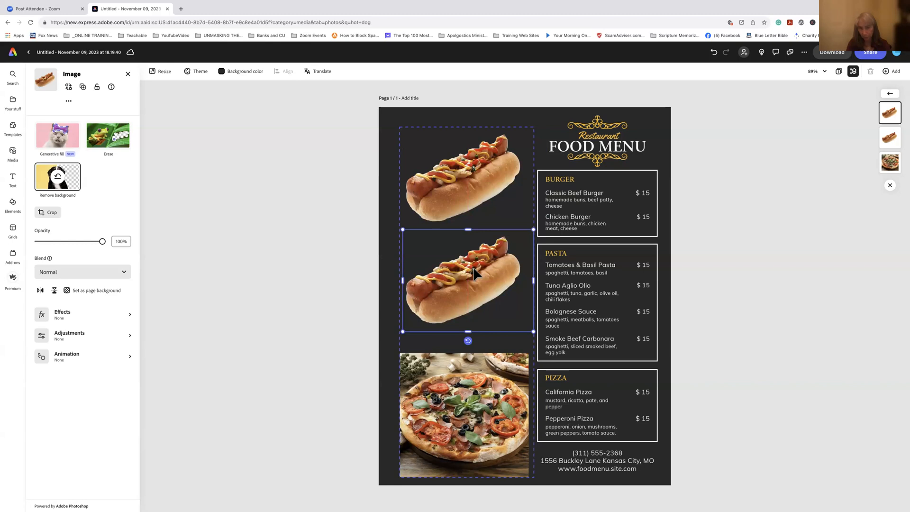
key(Delete)
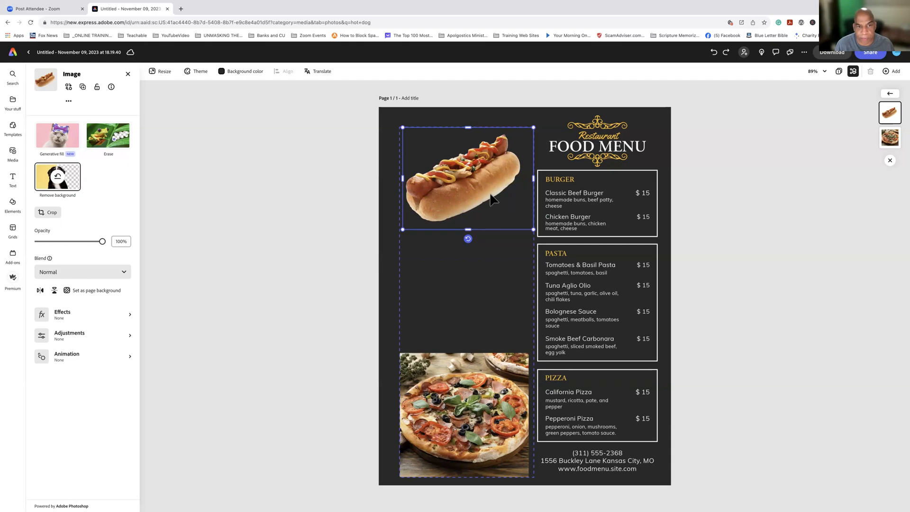
Lock and unlock the hot dog photo, and view its source information
click(96, 87)
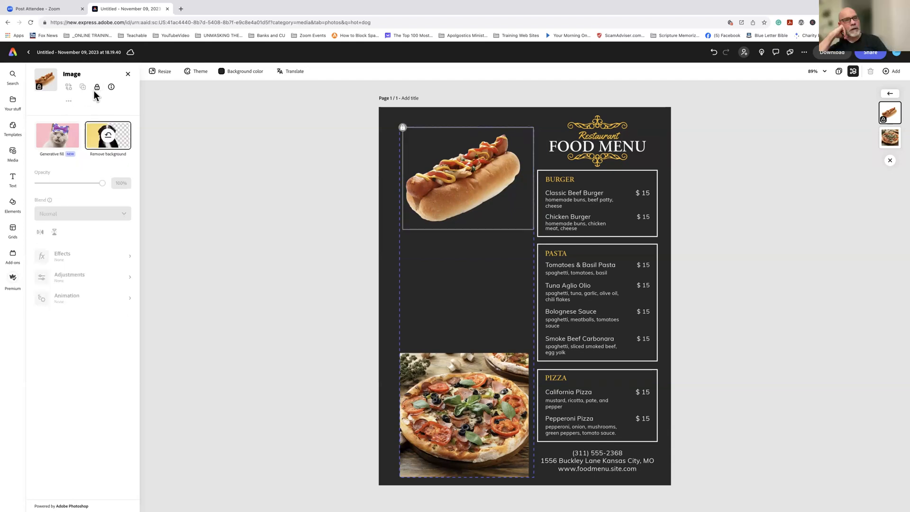
click(459, 191)
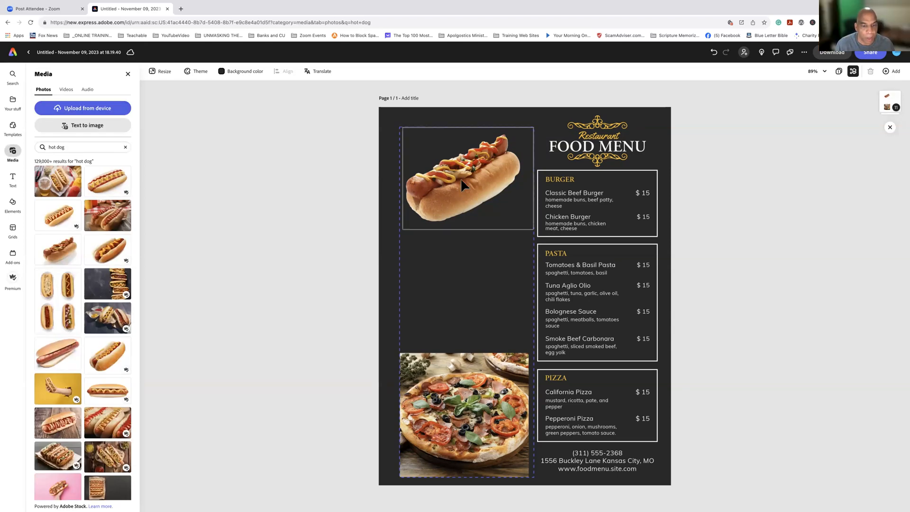
click(459, 178)
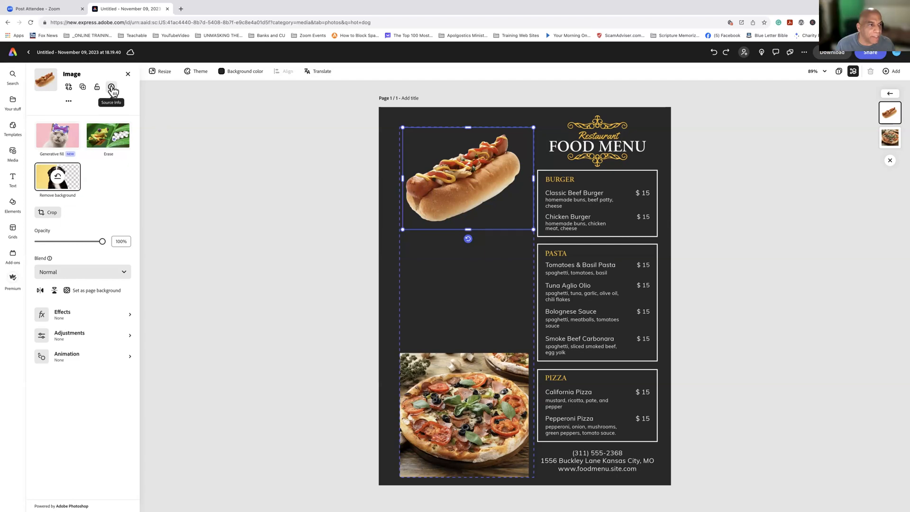
click(111, 86)
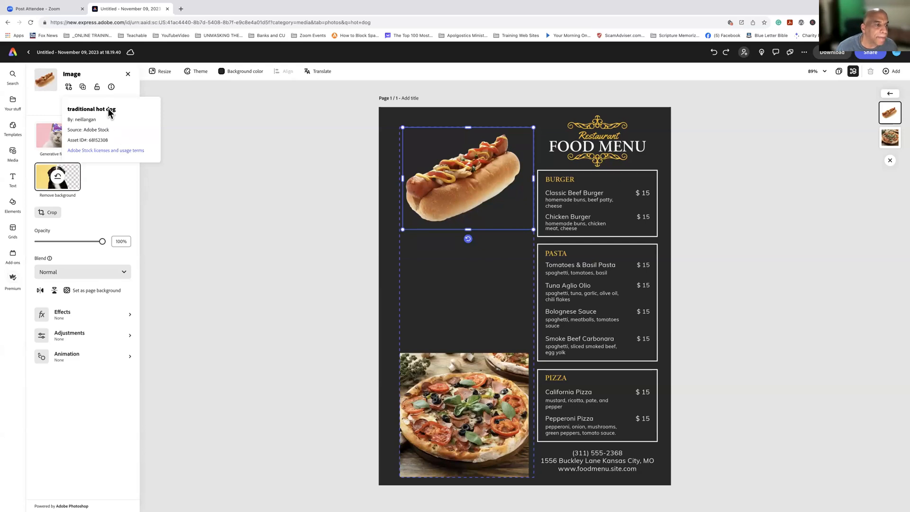
click(130, 84)
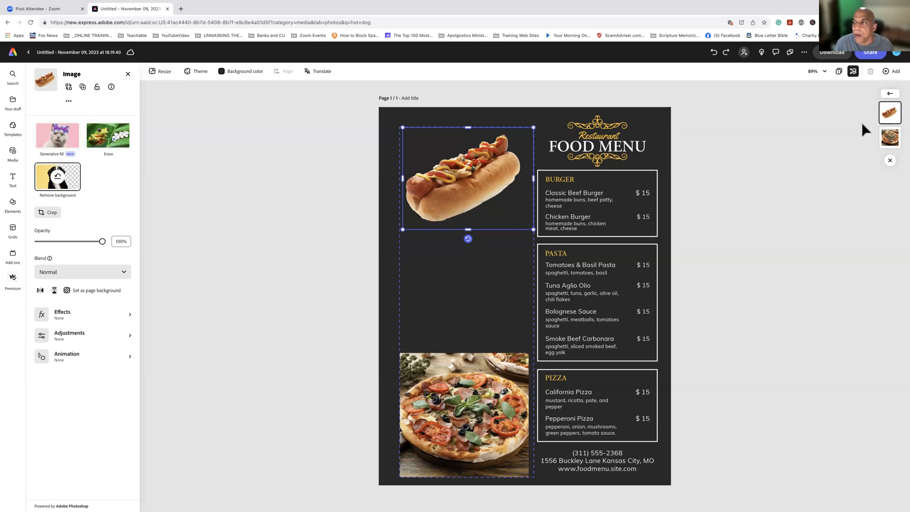
Toggle the layer stack off and on several times, leaving it shown
click(853, 71)
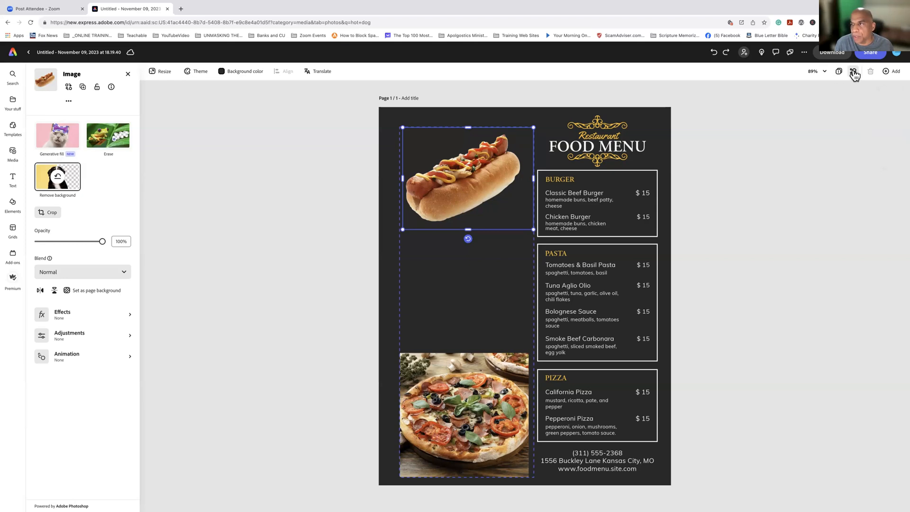
click(854, 73)
click(853, 74)
click(854, 73)
click(853, 75)
click(851, 74)
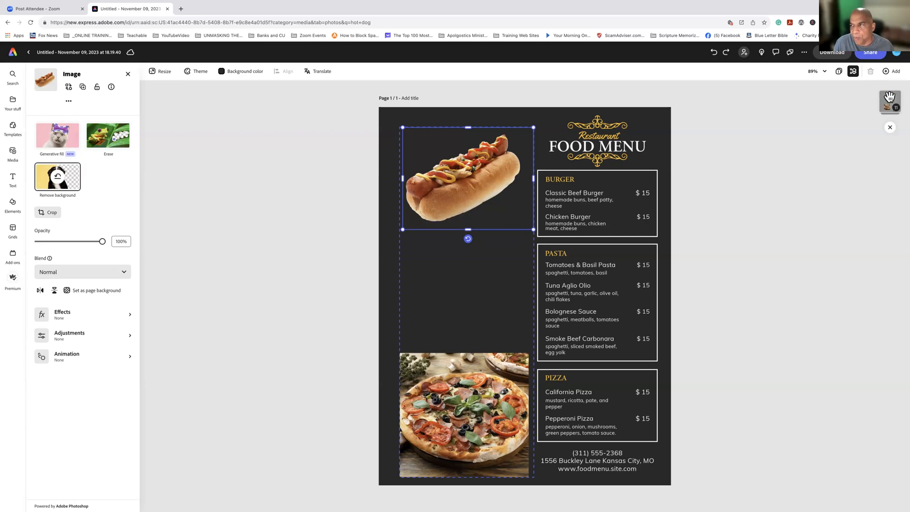
Examine the menu's layer groups, including the contact details and the pasta, pizza and burger text
click(886, 98)
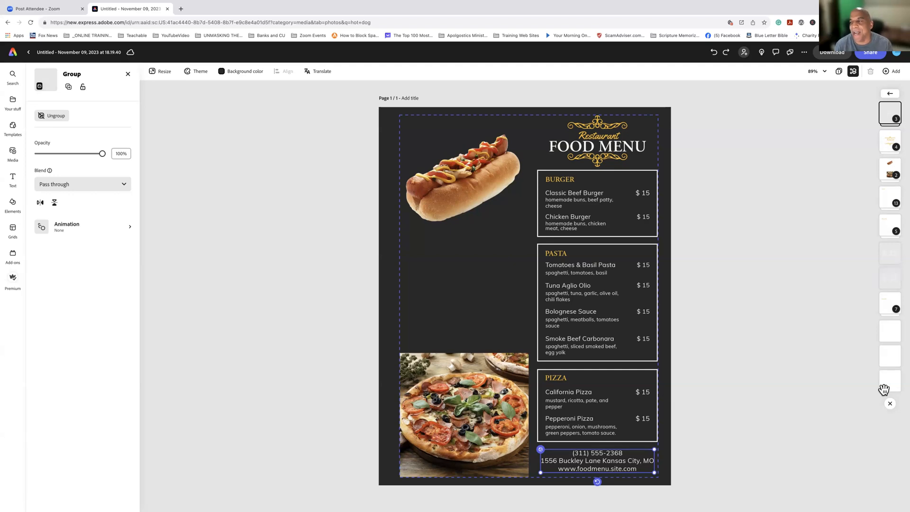
click(887, 115)
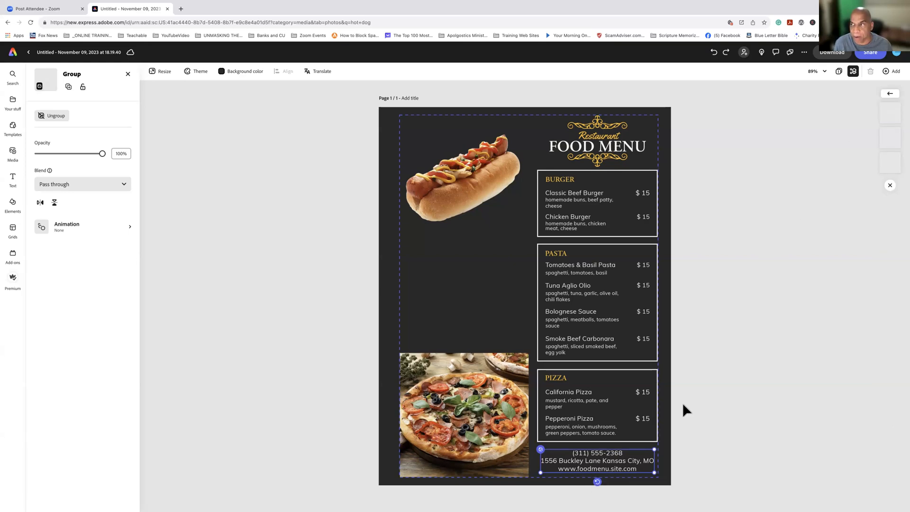
click(887, 93)
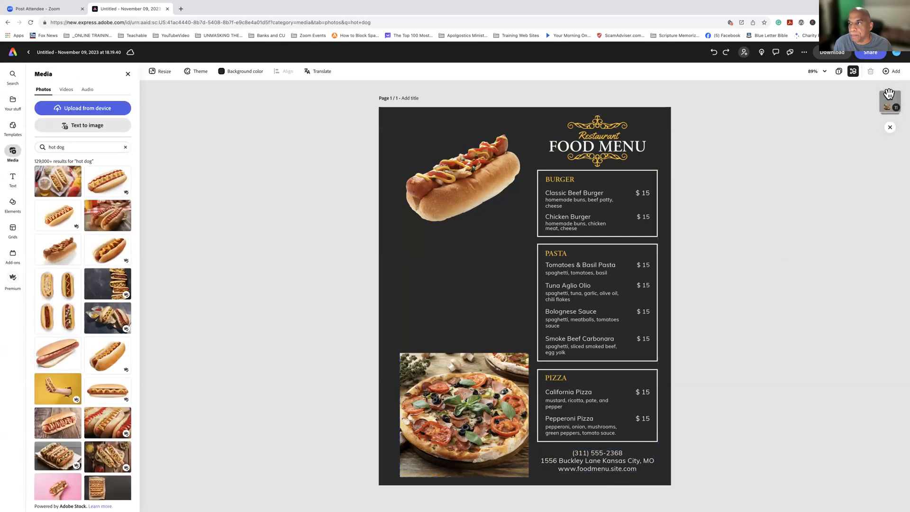
click(888, 98)
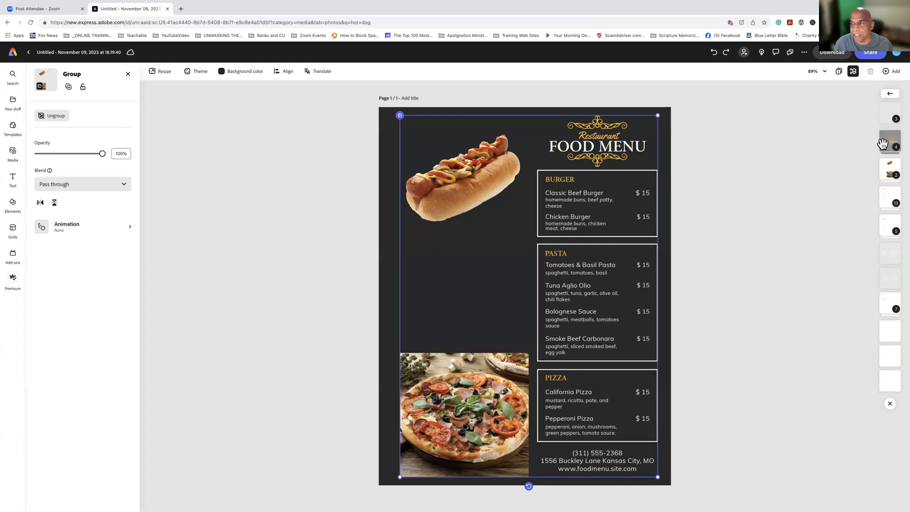
click(891, 197)
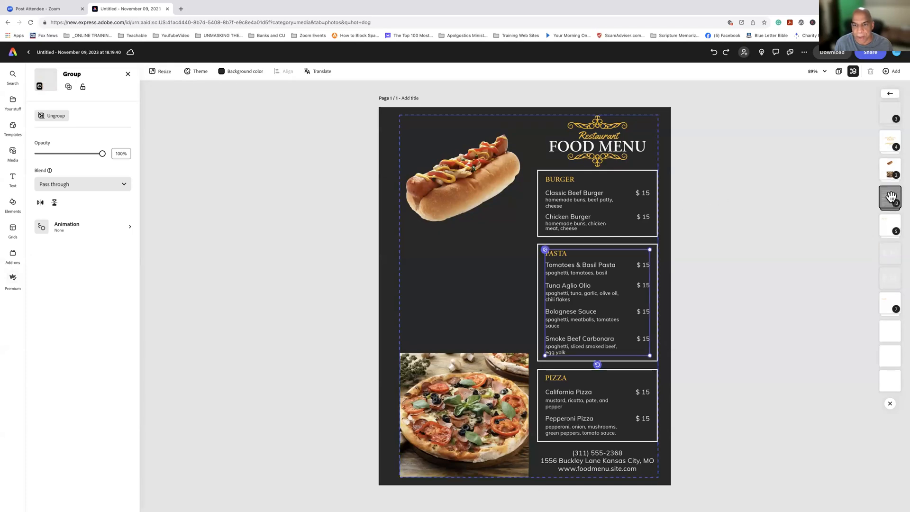
click(889, 221)
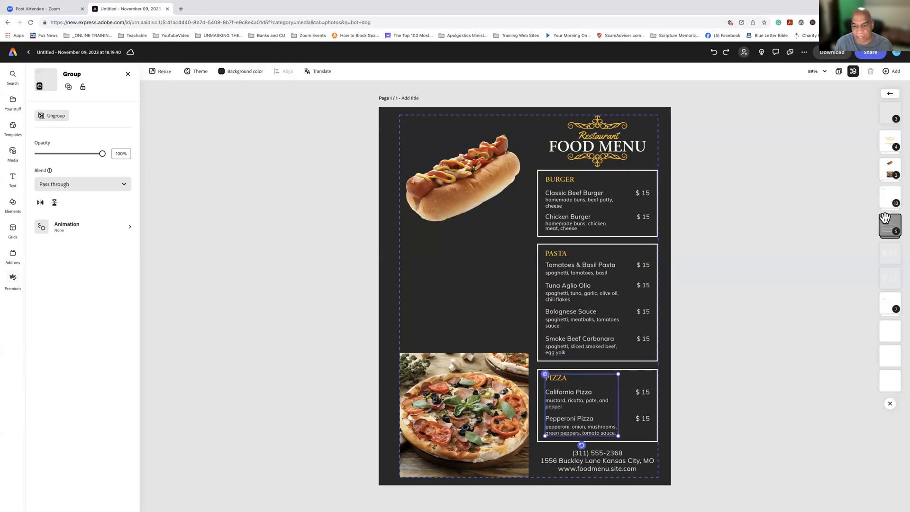
click(889, 307)
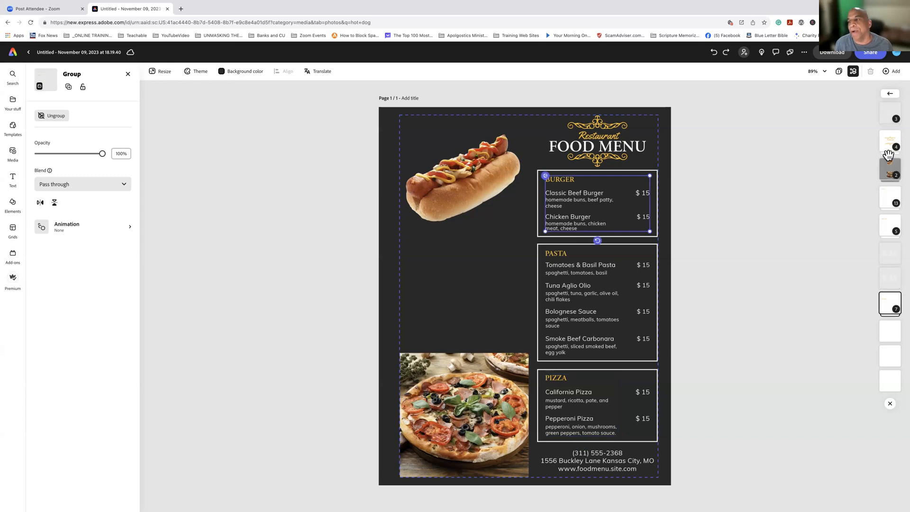
Step through the individual text layers inside the contact details group
click(887, 111)
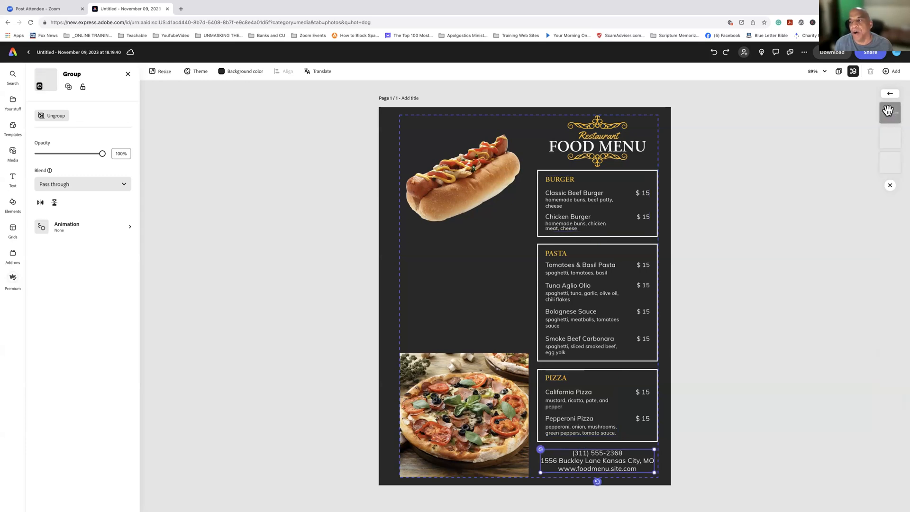
click(885, 159)
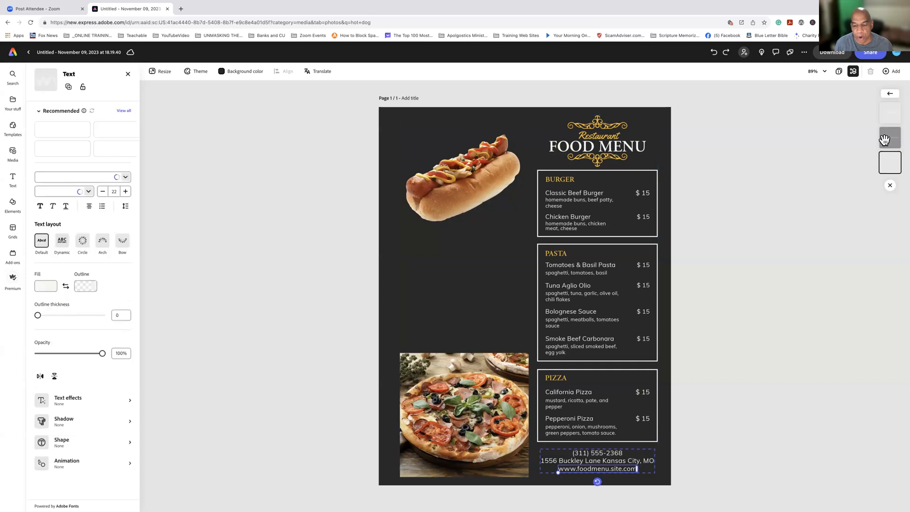
click(887, 136)
click(886, 118)
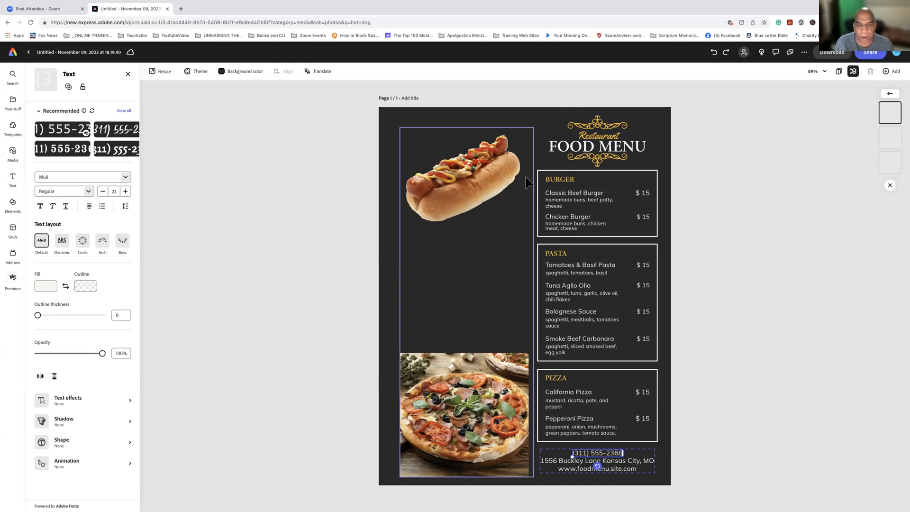
Widen the upper ornament in the FOOD MENU title group on both sides, aligning its ends with the menu text's outer edges
click(567, 149)
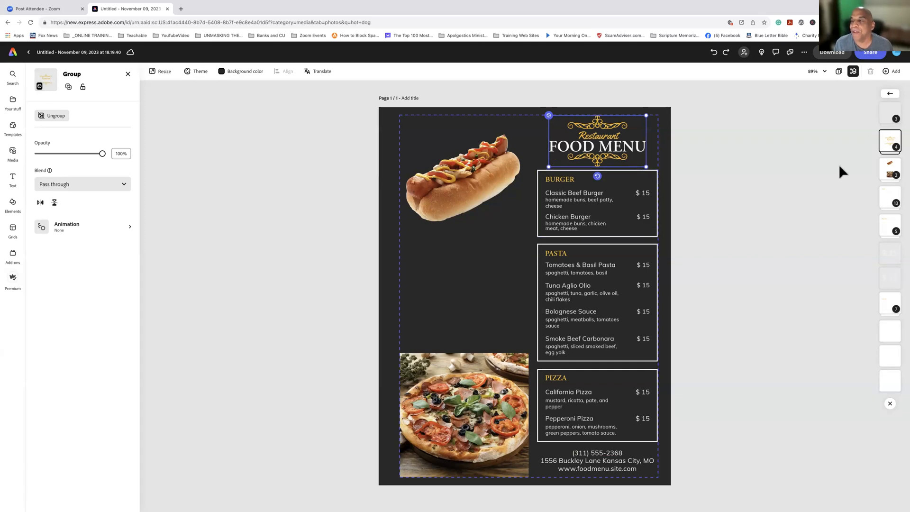
click(889, 141)
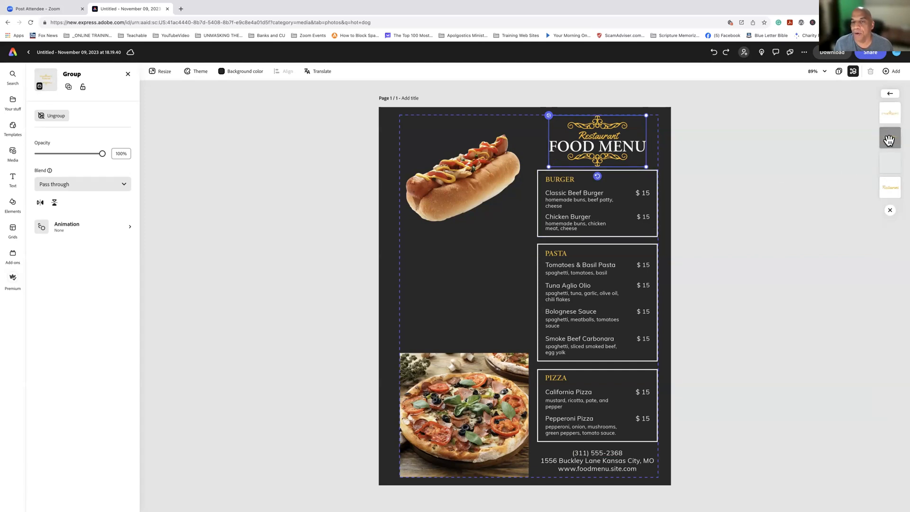
click(599, 122)
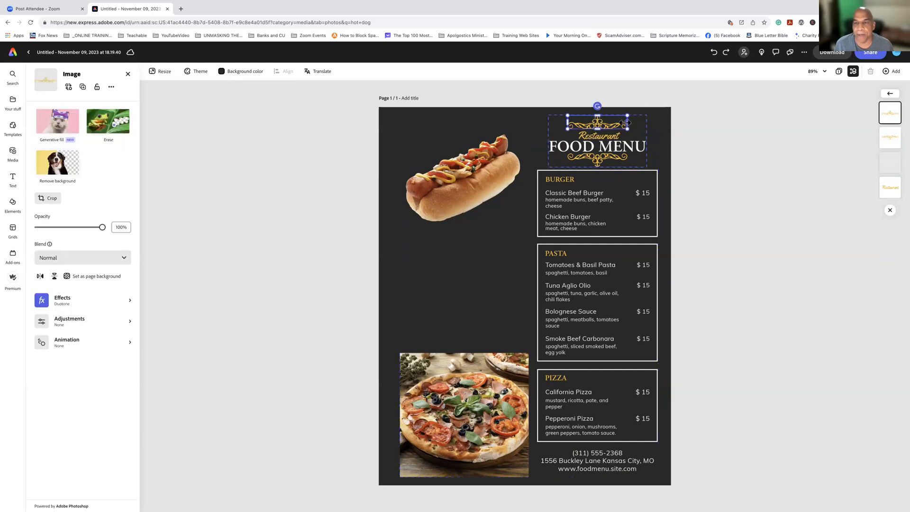
drag(626, 122, 650, 122)
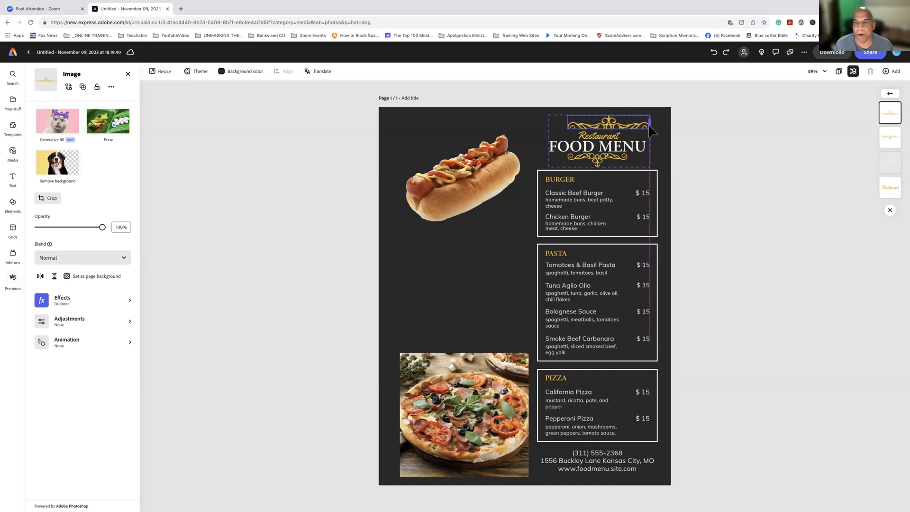
drag(563, 120, 545, 121)
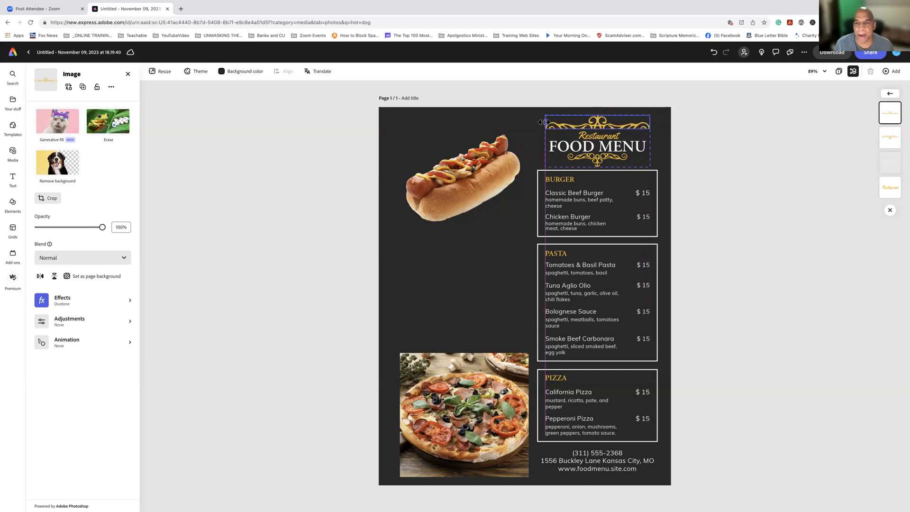
Widen the lower ornament beneath FOOD MENU to match the upper one, and select the upper ornament again
click(590, 161)
drag(563, 158, 545, 158)
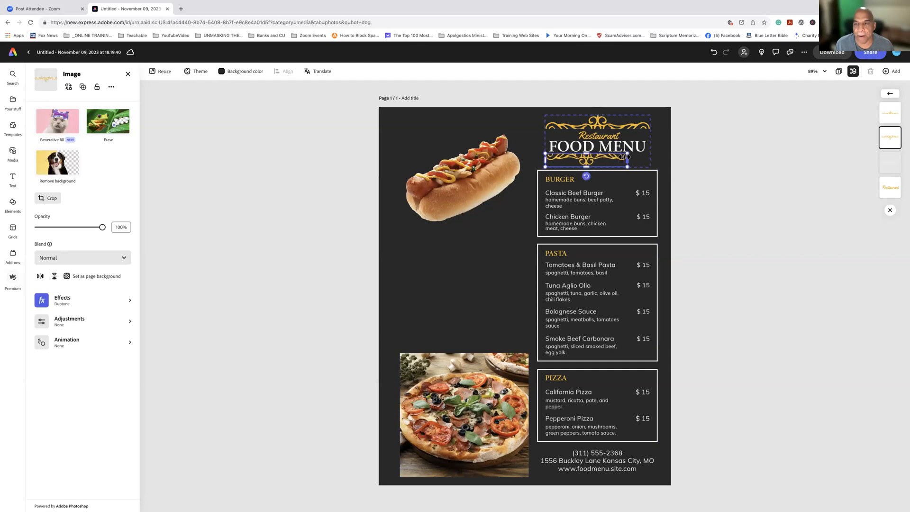
drag(624, 158, 646, 161)
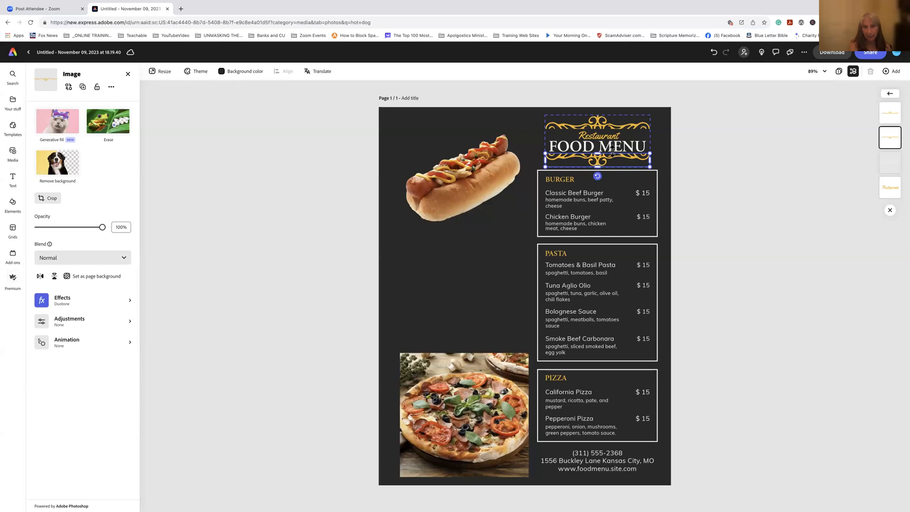
click(609, 128)
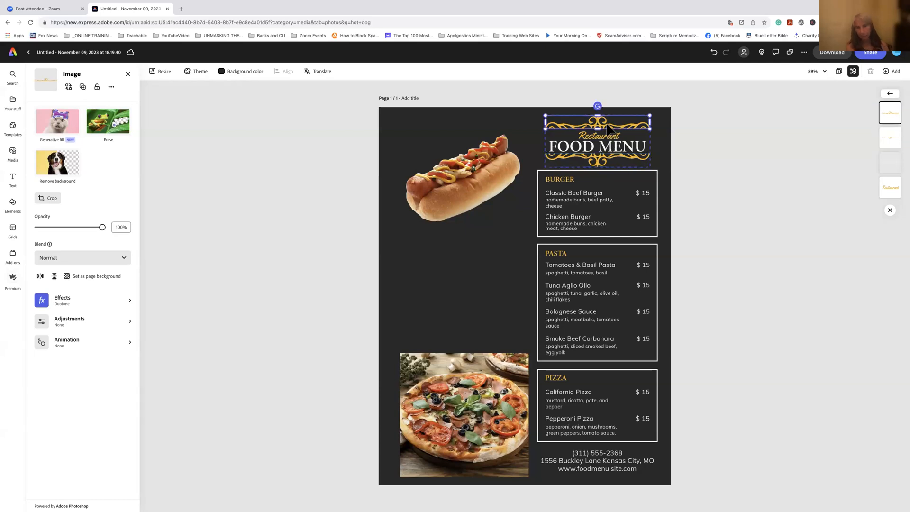
Examine the contact details, pizza, pasta and burger text groups, including the phone number line
click(585, 459)
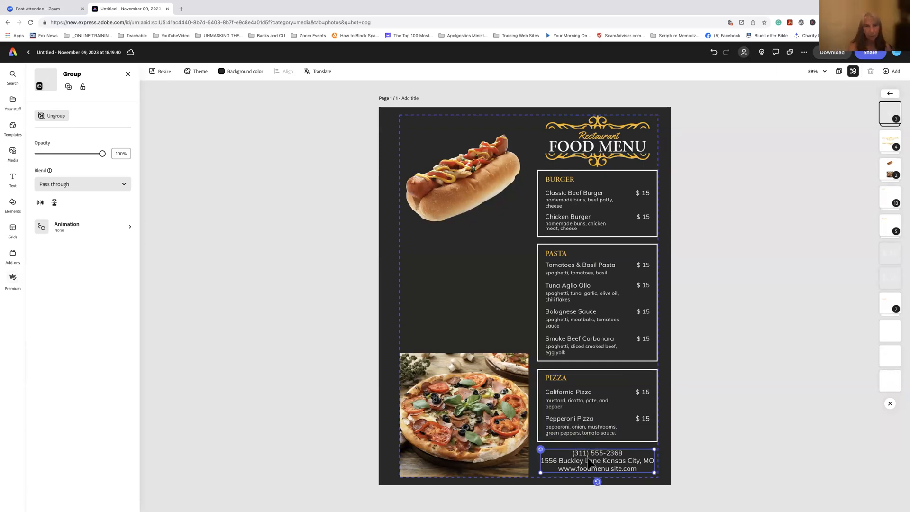
click(588, 462)
click(585, 453)
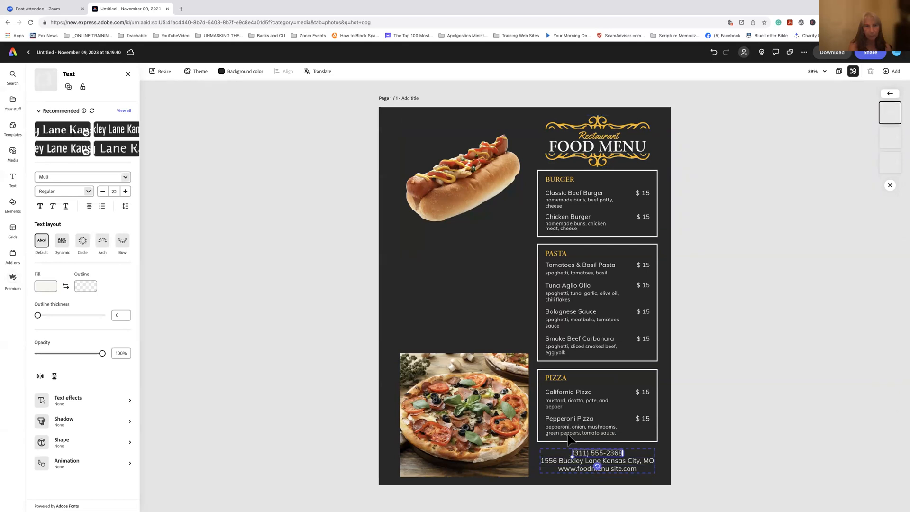
click(572, 404)
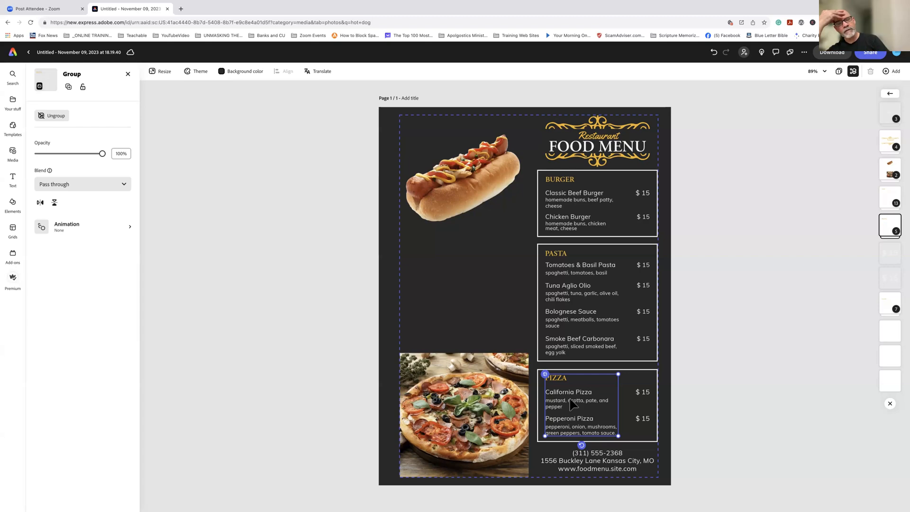
double_click(644, 394)
click(571, 332)
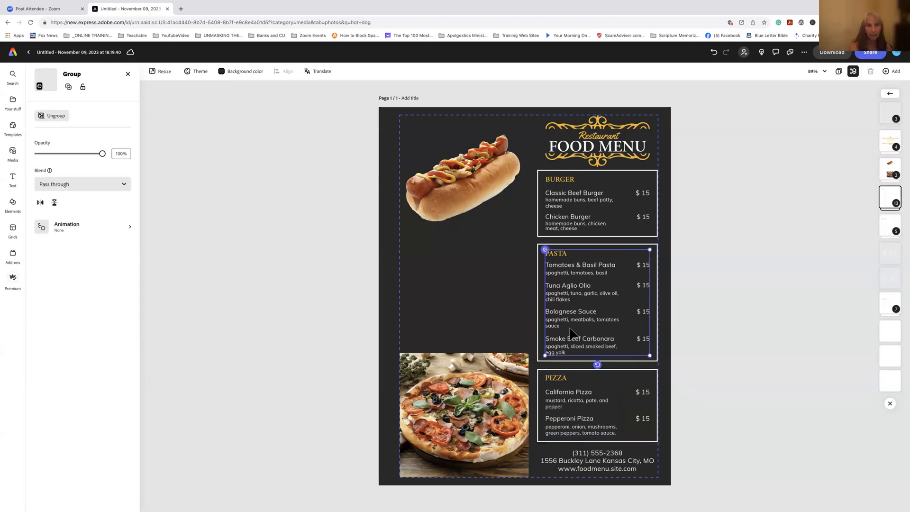
click(559, 185)
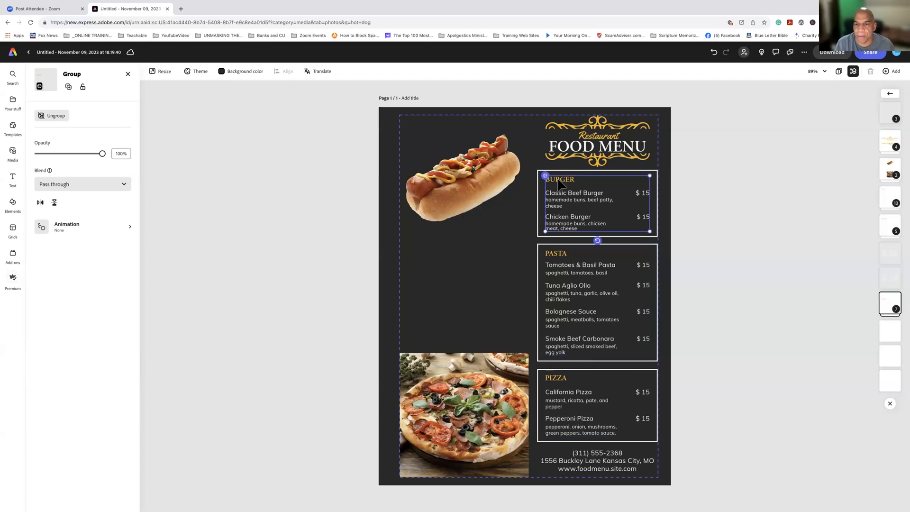
Try Tablet Gothic and Charcuterie Contrast on the BURGER heading, and settle on the recommended P22 Arts and Crafts font
click(559, 184)
double_click(543, 181)
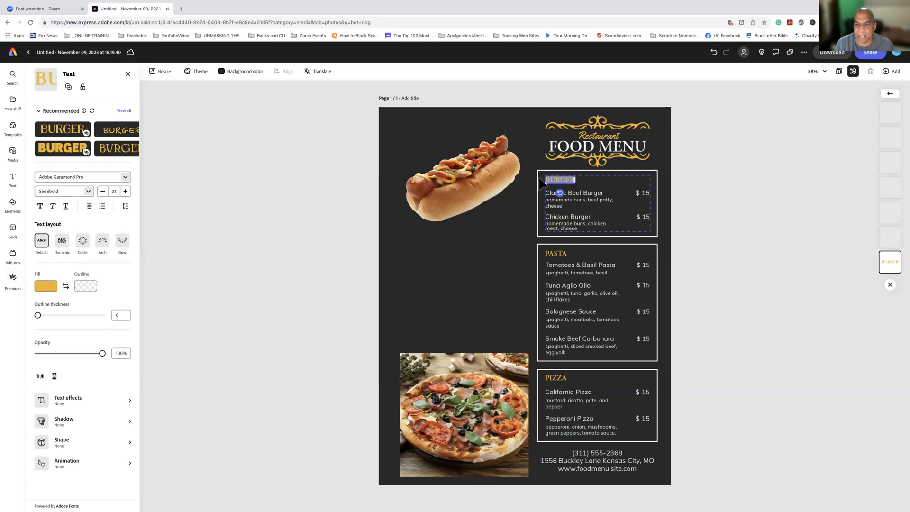
click(547, 193)
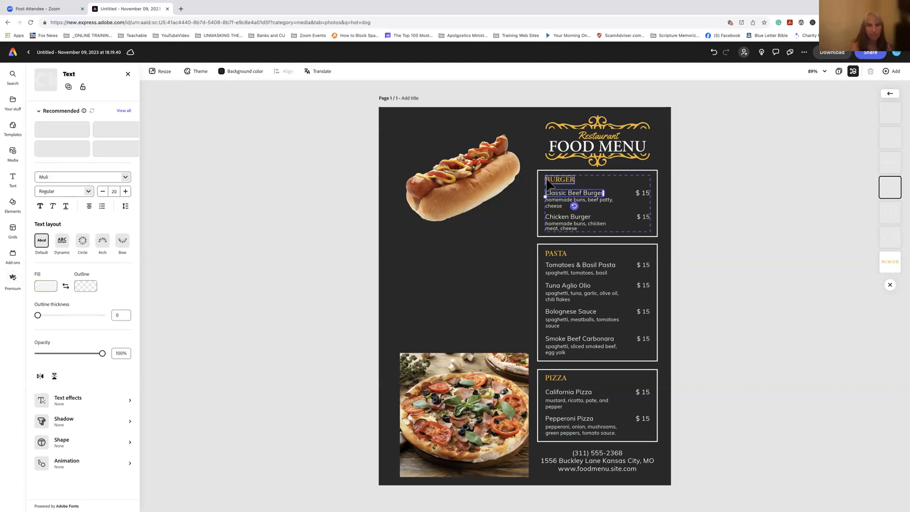
click(548, 184)
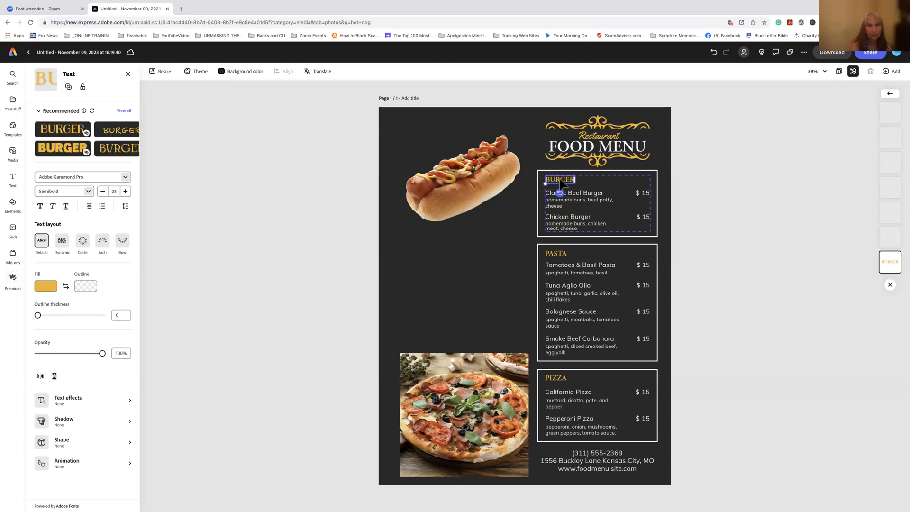
double_click(559, 178)
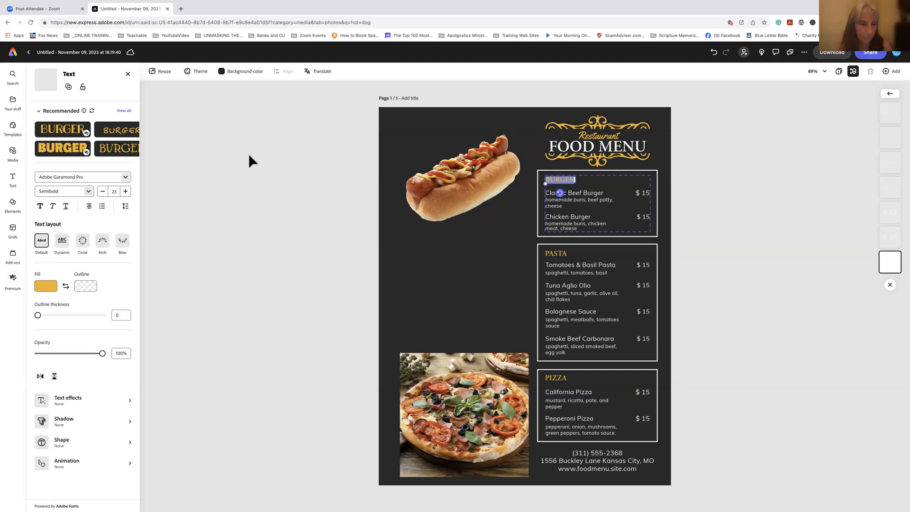
click(65, 150)
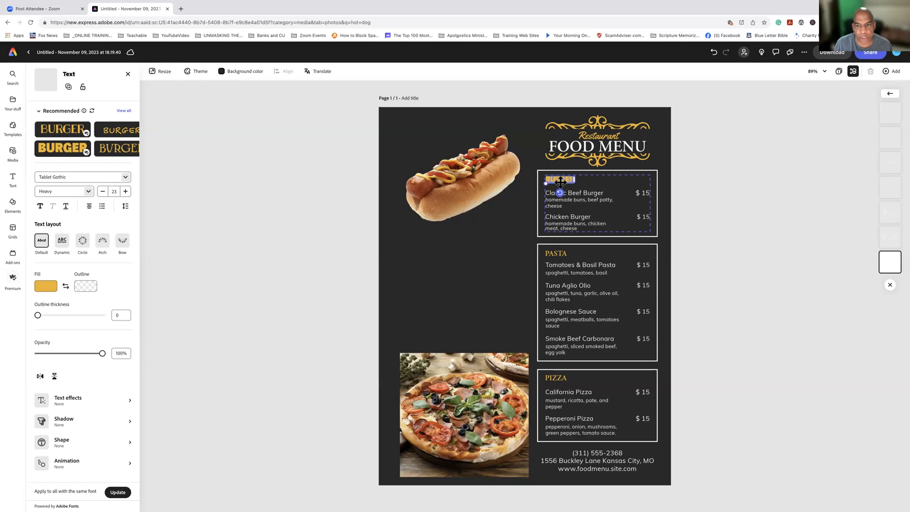
click(72, 129)
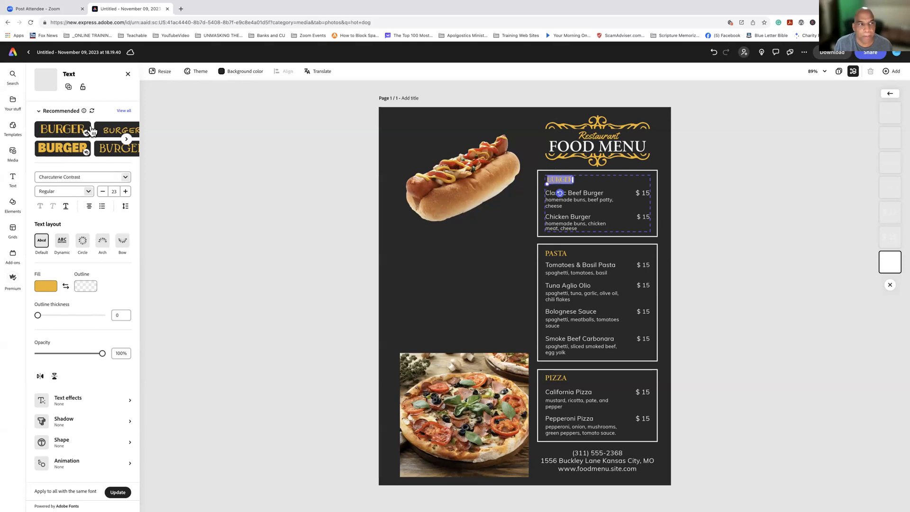
click(117, 129)
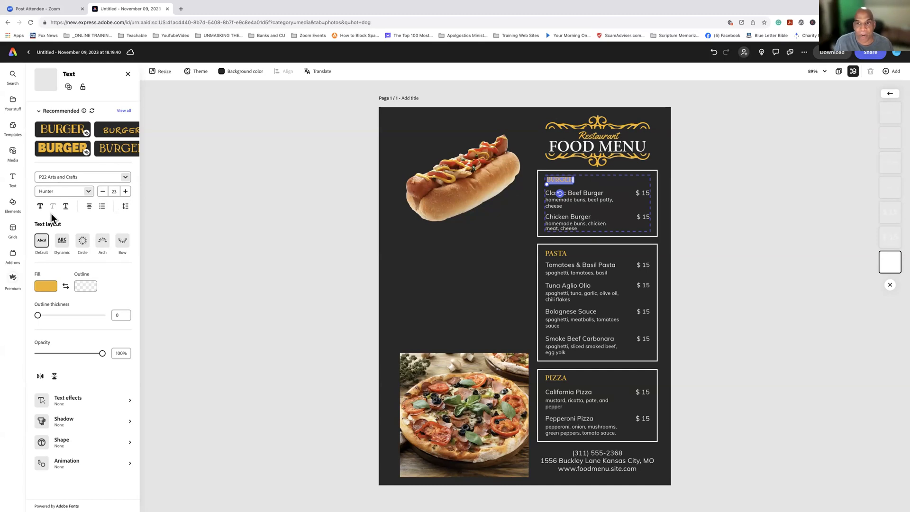
Move the FOOD MENU title into the gap between the hot dog and pizza photos and give it the Dynamic text layout
click(574, 150)
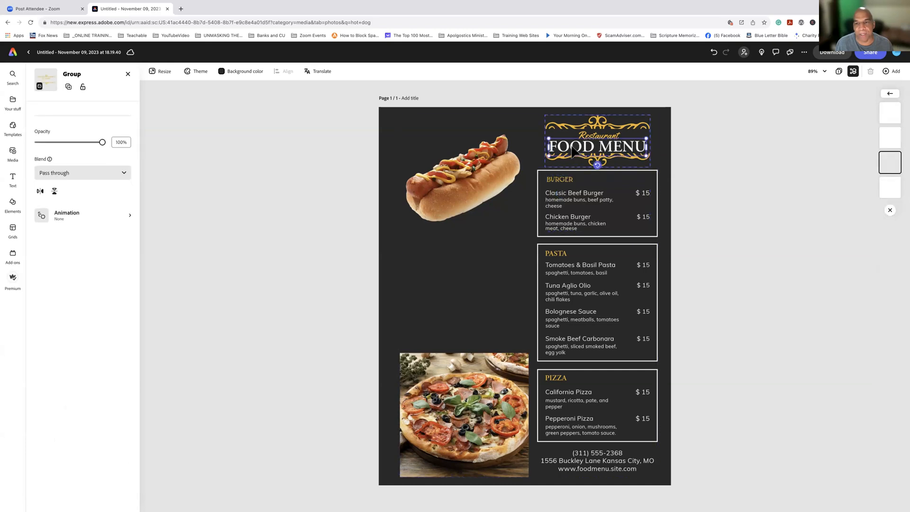
click(575, 150)
drag(509, 184, 442, 273)
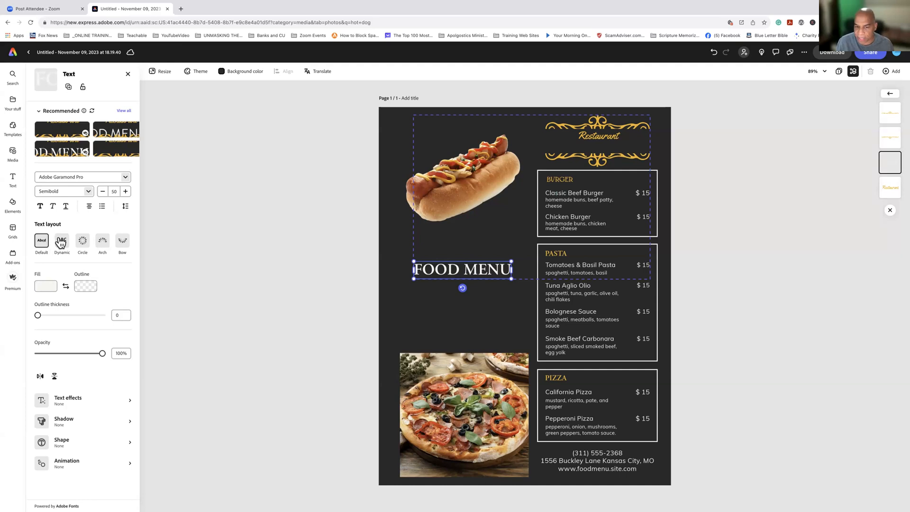
mouse_move(60, 243)
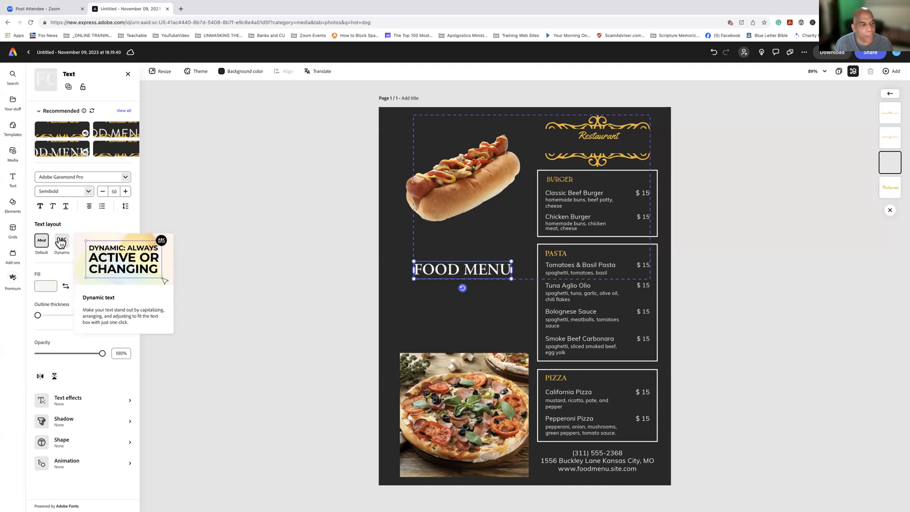
click(60, 241)
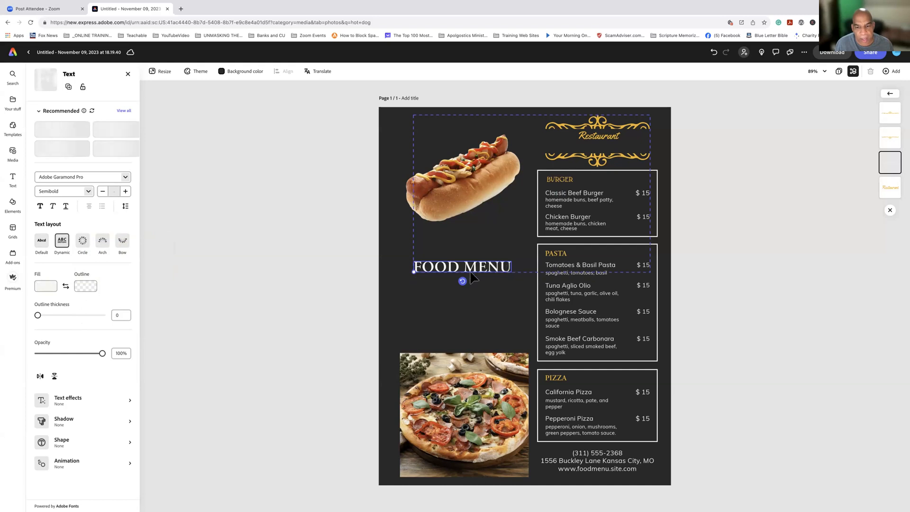
drag(430, 298, 410, 273)
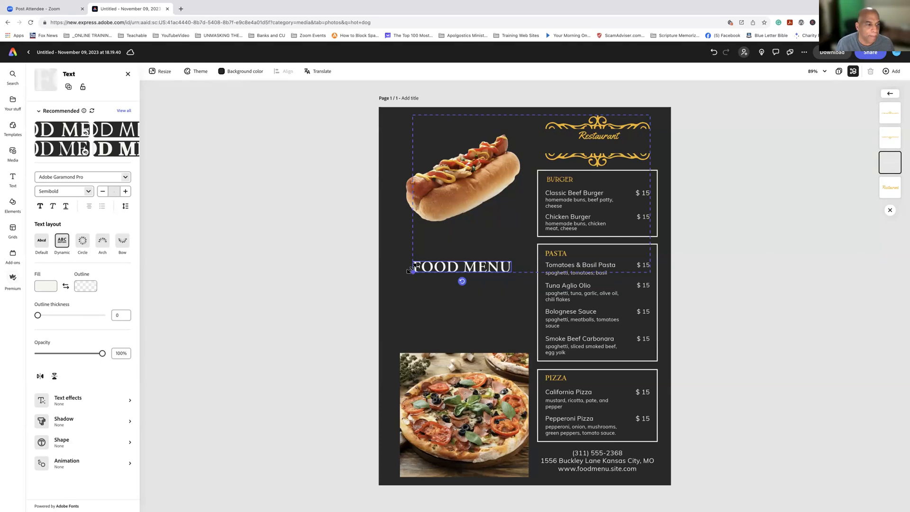
Try the Arch and Bow text layouts on the FOOD MENU title and undo them
click(103, 243)
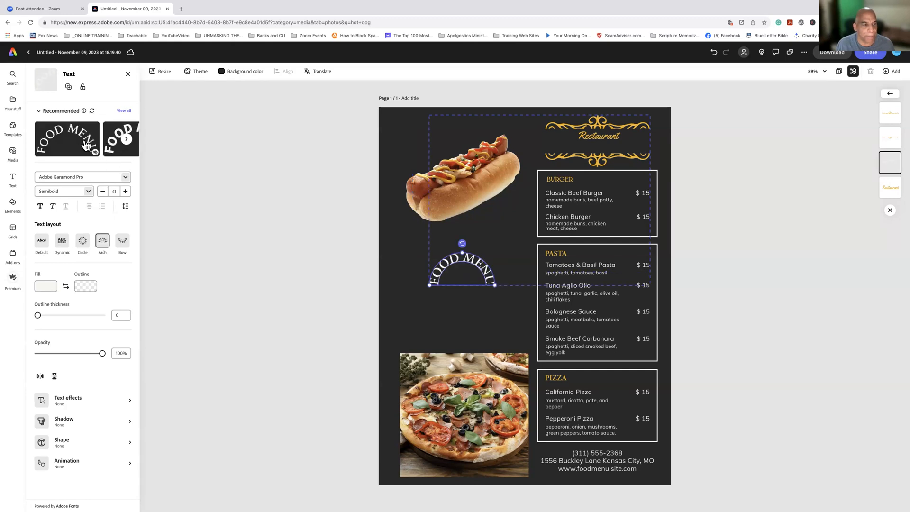
click(126, 138)
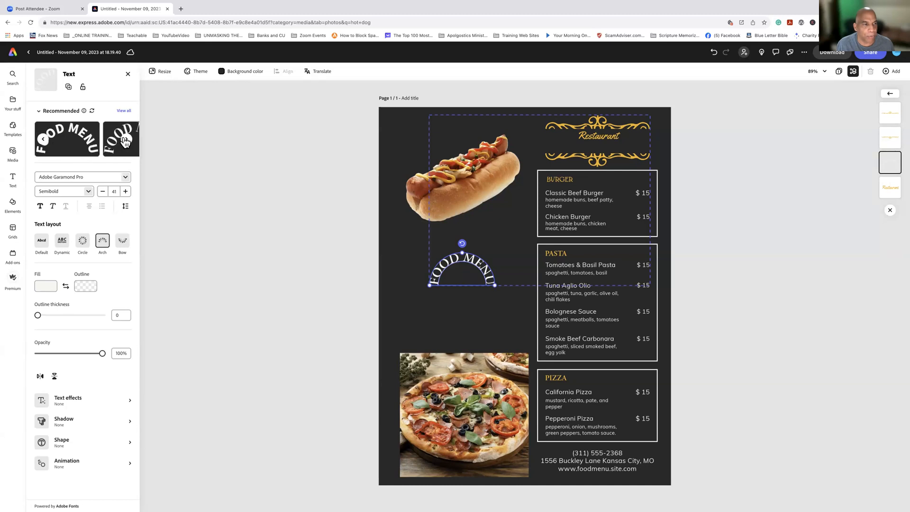
click(121, 241)
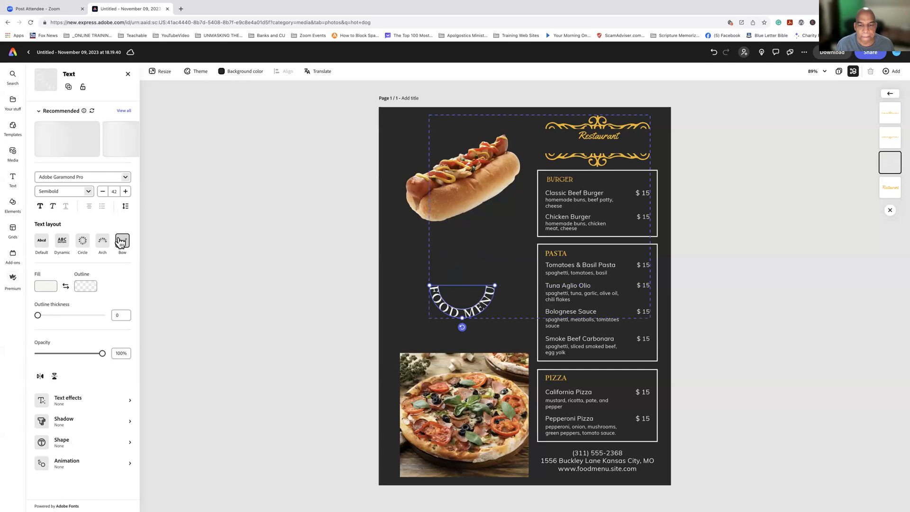
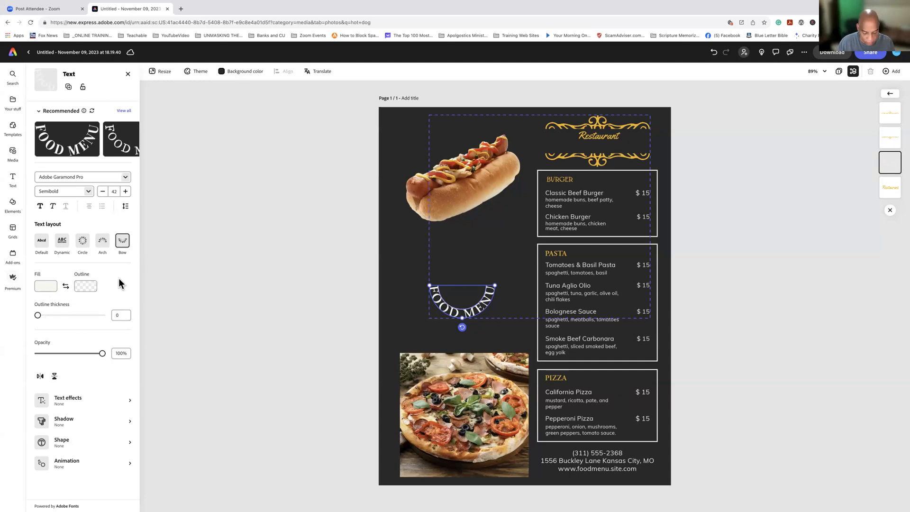
key(ctrl+z)
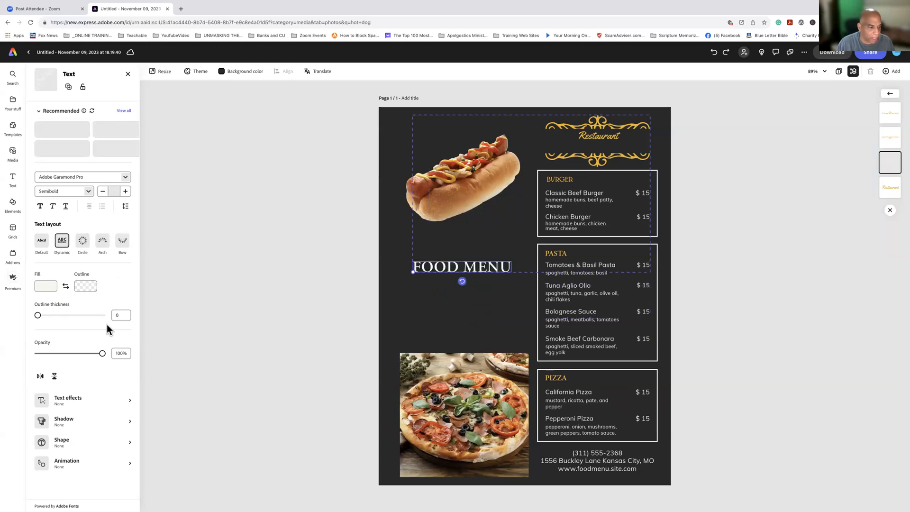
Examine the text effects options for the FOOD MENU title, including font, fit, tint, style and sample effects
click(75, 401)
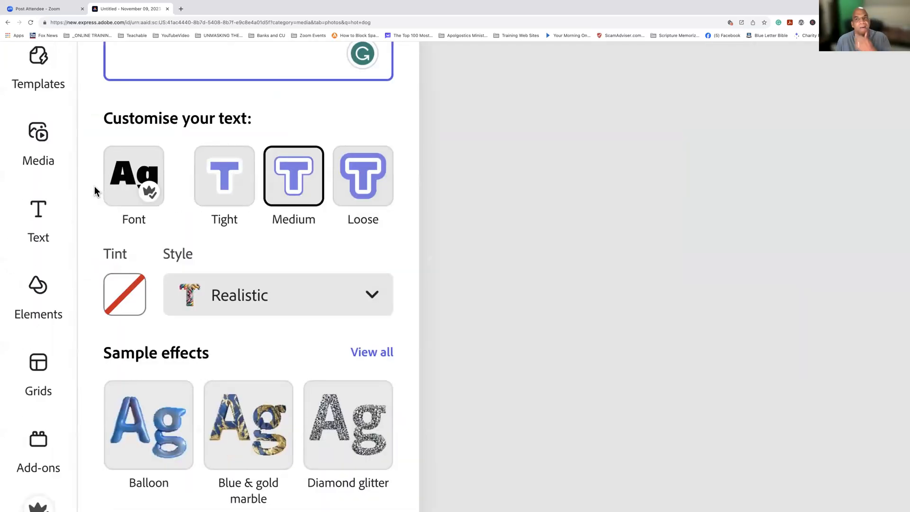
scroll(95, 186, down, 1)
scroll(95, 187, up, 1)
scroll(95, 186, down, 1)
scroll(96, 186, right, 2)
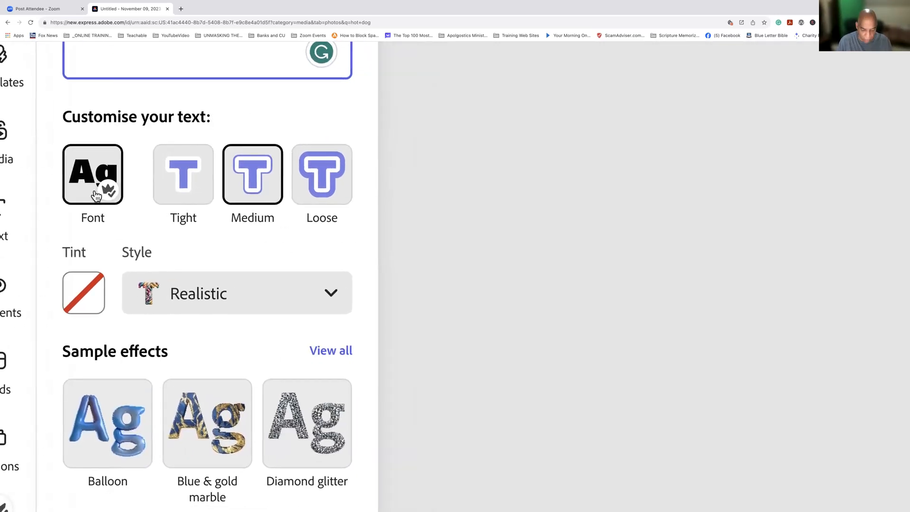
scroll(95, 191, down, 5)
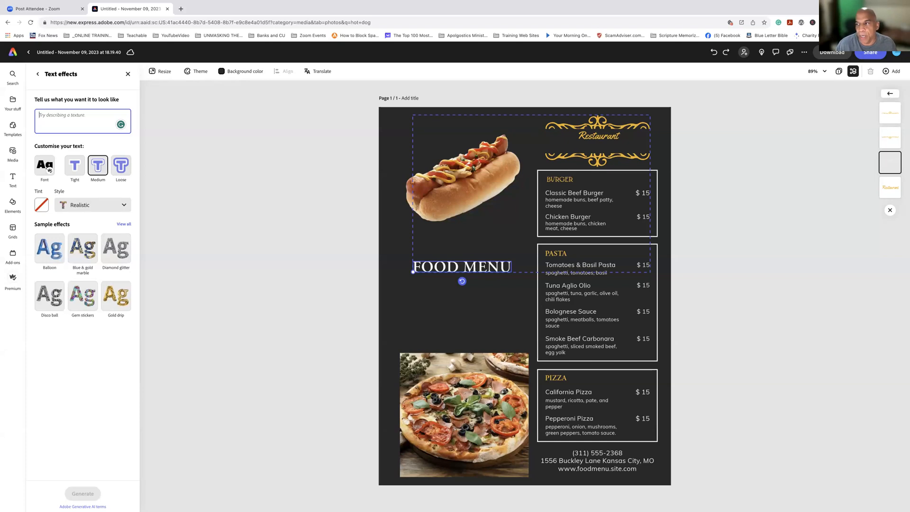
Add the stock video of sausages on a roller grill from the hot dog video results to the menu page
click(459, 189)
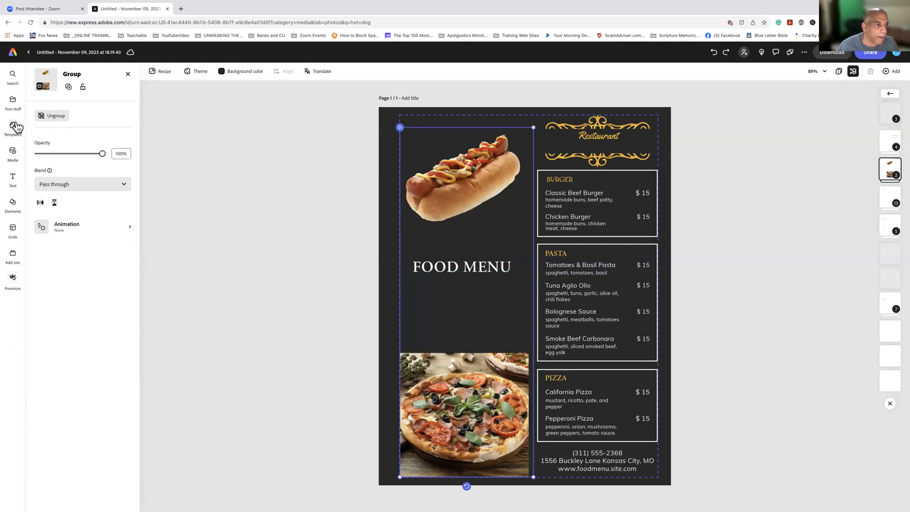
click(13, 152)
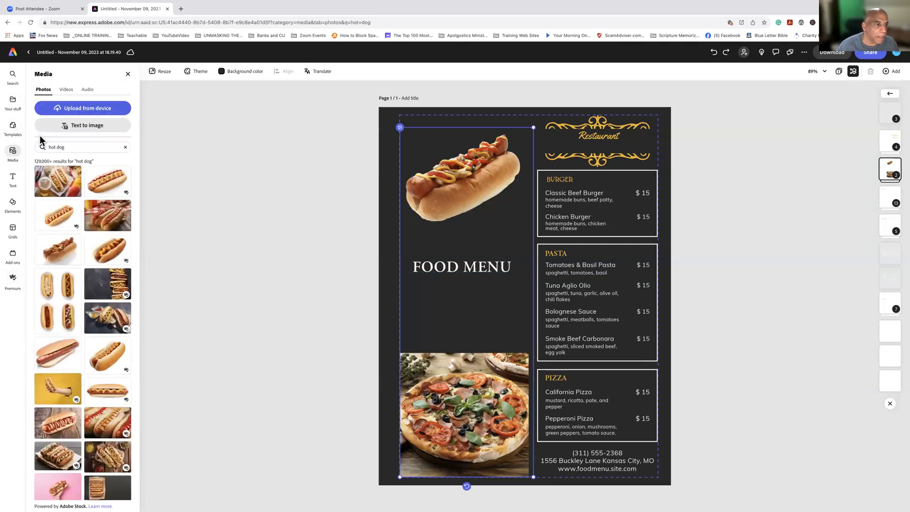
click(64, 90)
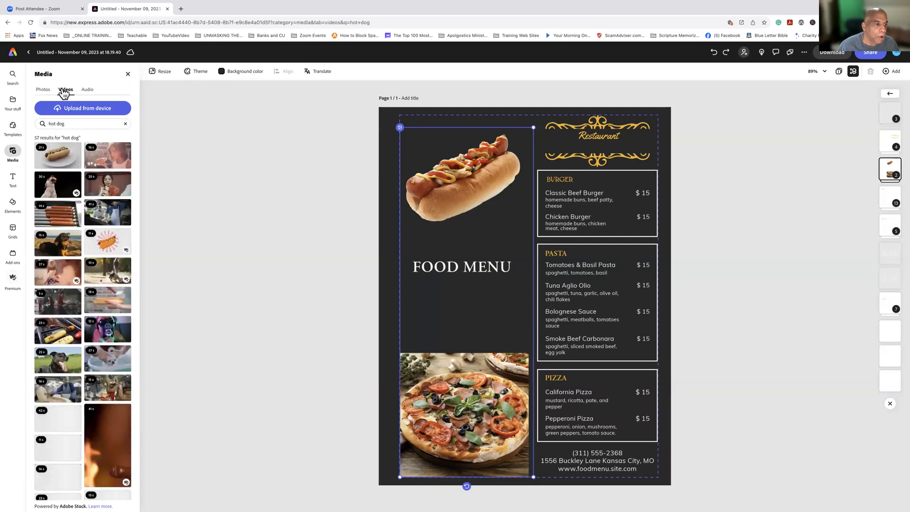
click(49, 212)
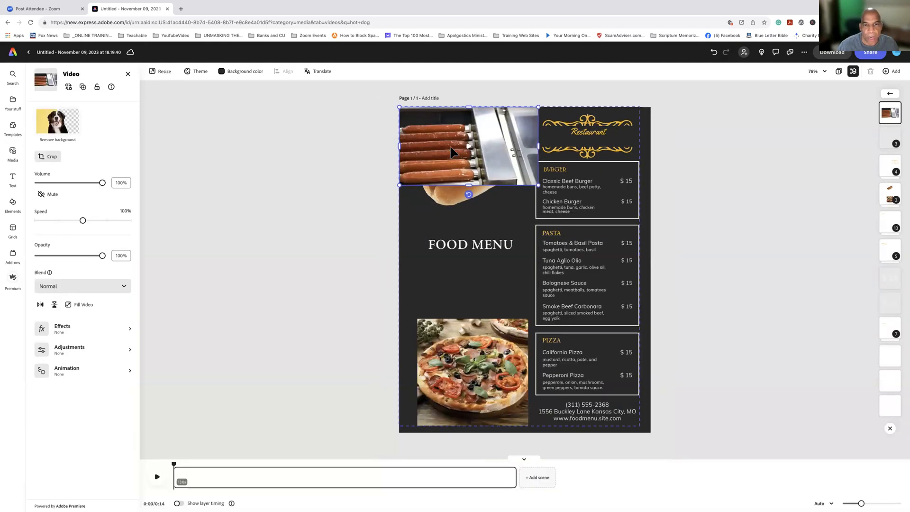
Preview the sausage video on the page and in the timeline, and remove it from the menu
click(466, 145)
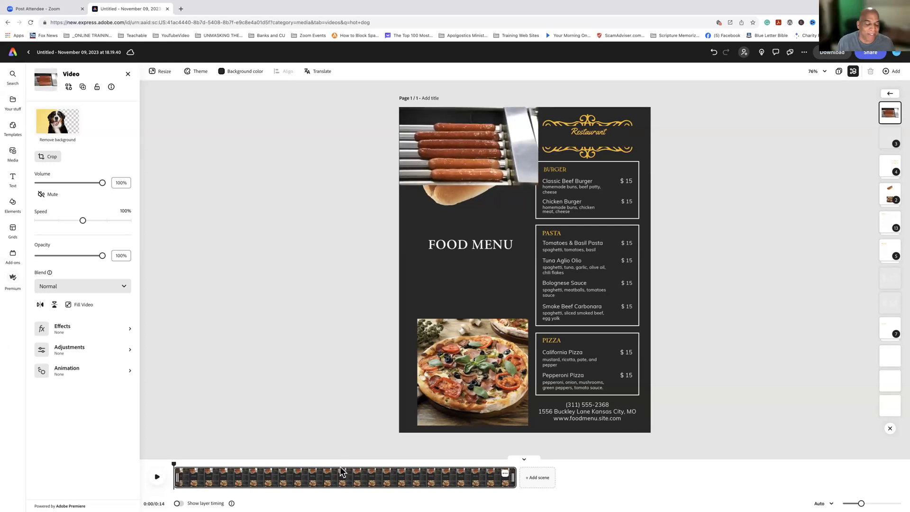
click(158, 476)
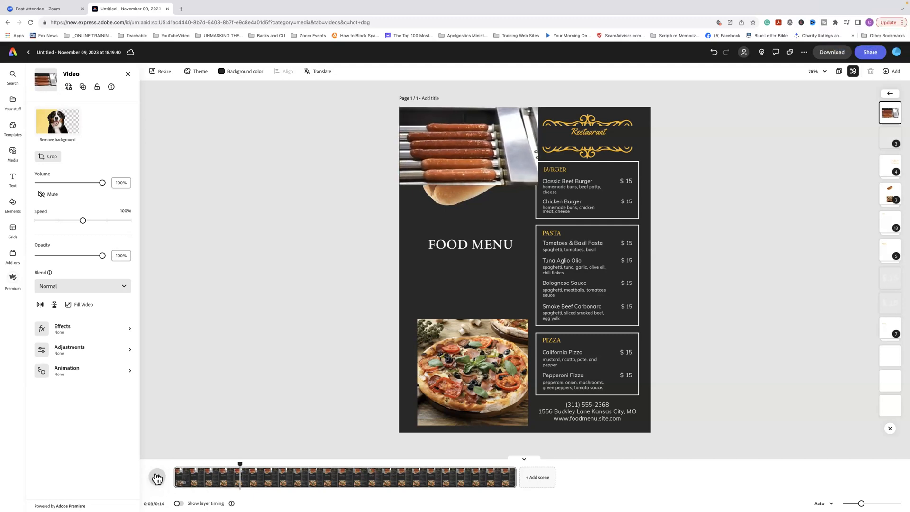
click(157, 476)
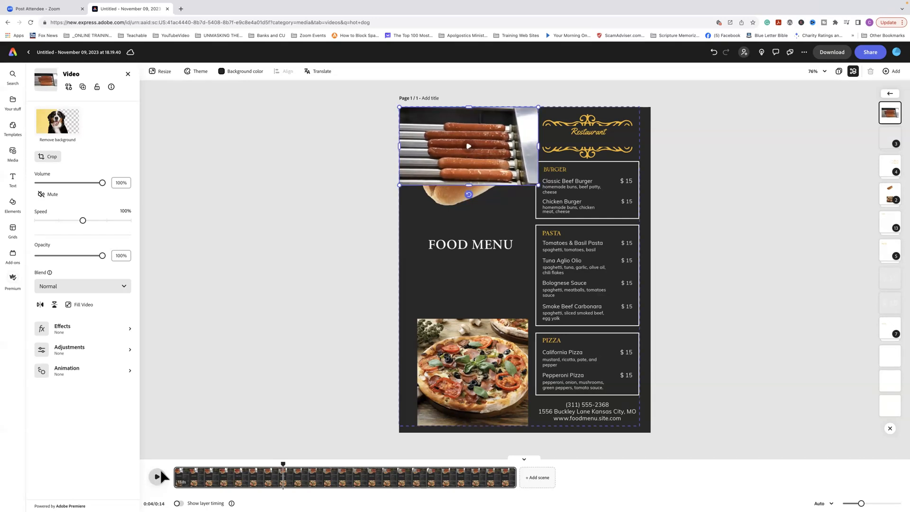
click(465, 146)
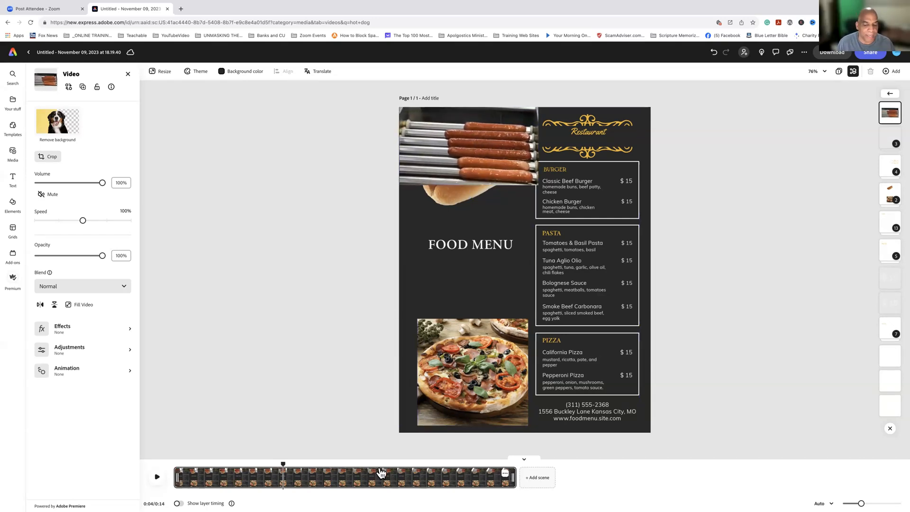
click(468, 147)
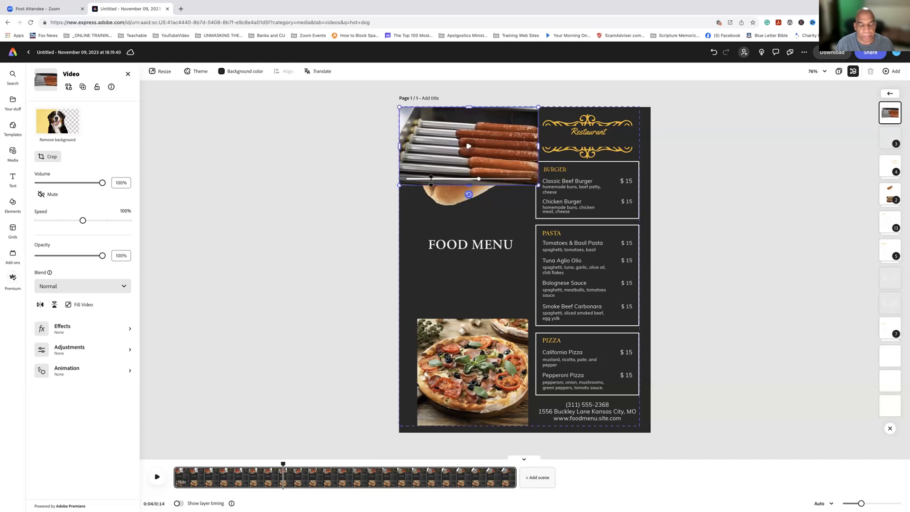
click(358, 190)
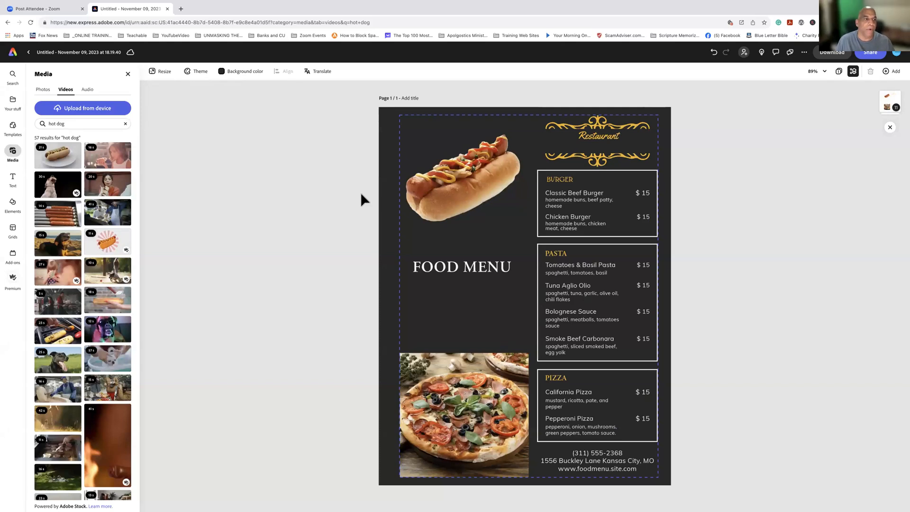
Check the audio library for the hot dog search and browse the ready-made text templates
click(87, 91)
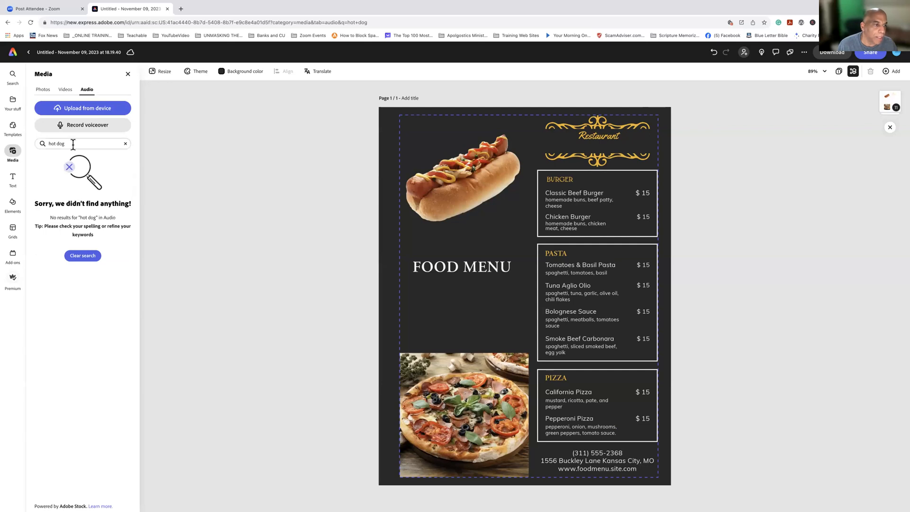
drag(91, 143, 40, 144)
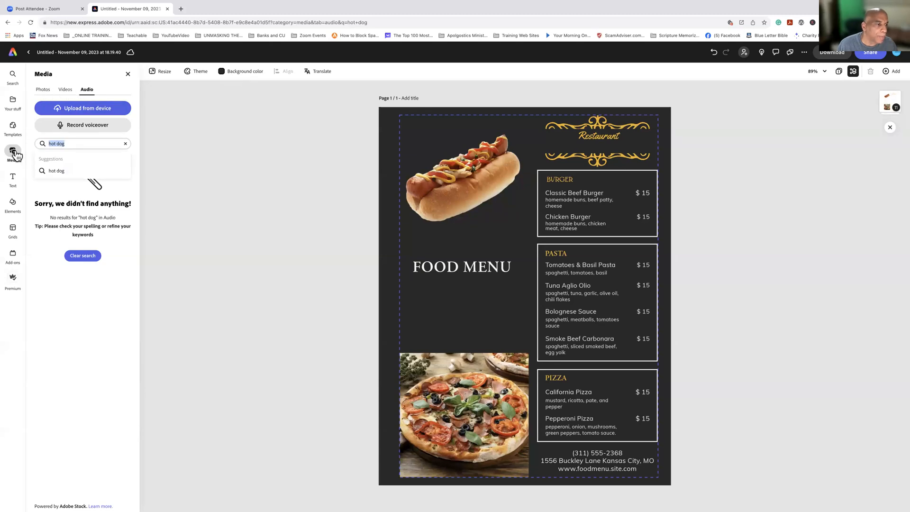
click(14, 177)
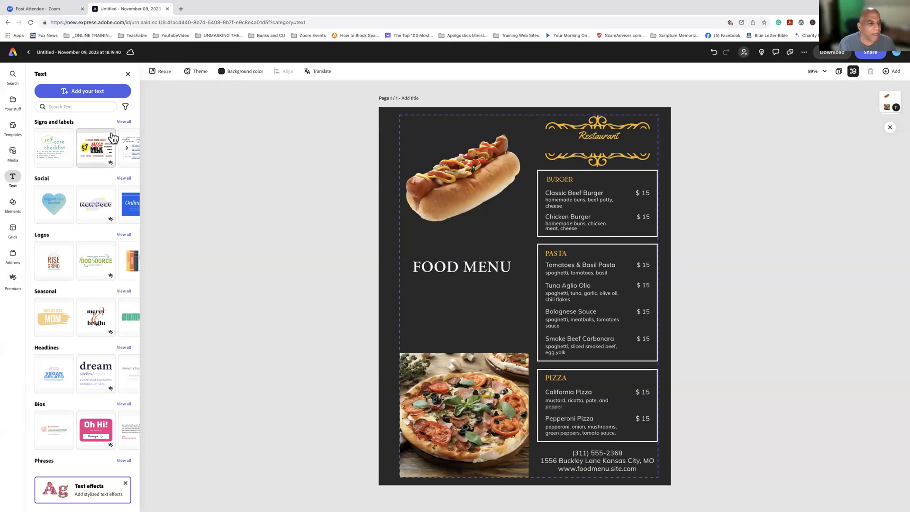
Move the FOOD MENU title between the gold ornaments, directly beneath the Restaurant text
click(449, 267)
drag(445, 257, 454, 254)
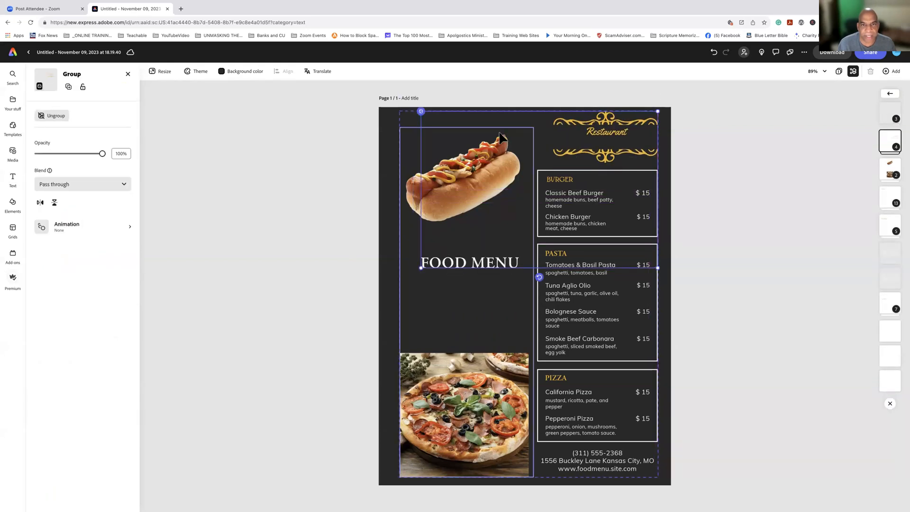
click(448, 268)
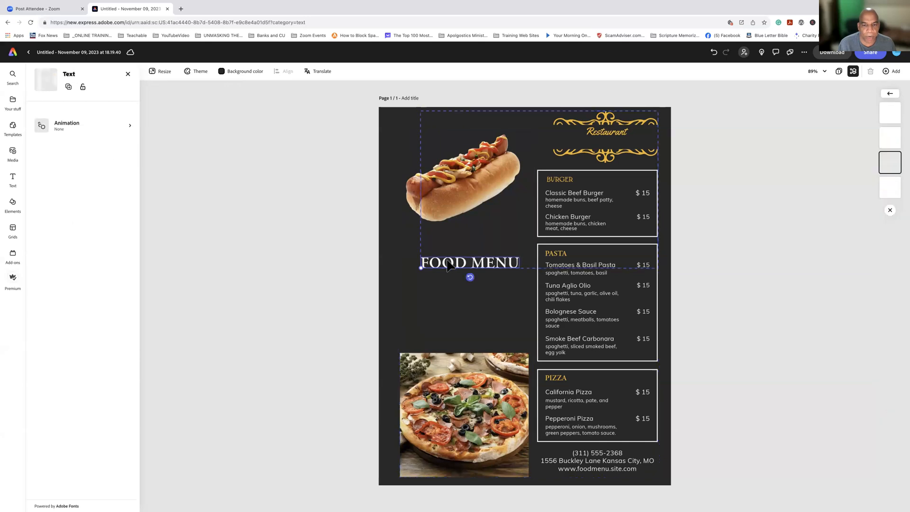
drag(446, 263, 576, 140)
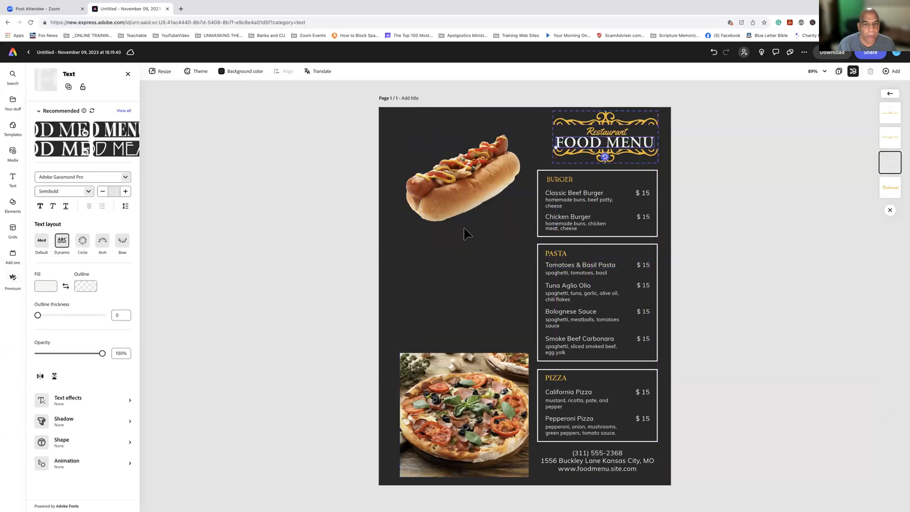
Move the hot dog image slightly higher so it sits near the upper margin of the menu page
click(464, 233)
click(434, 200)
click(434, 201)
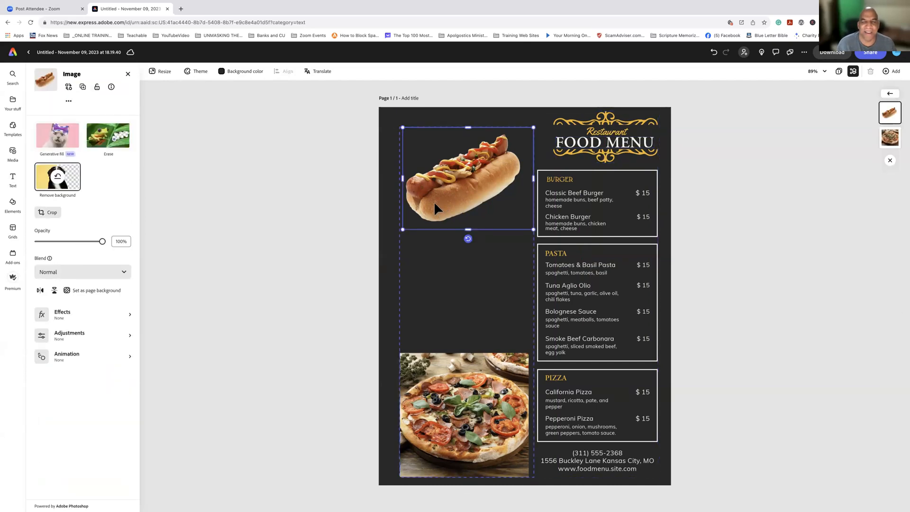
drag(435, 201, 434, 188)
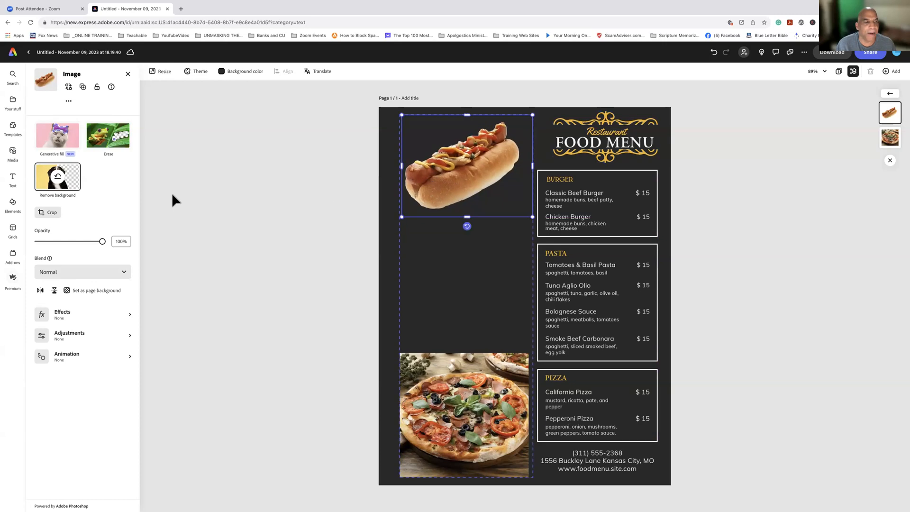
Add the $7 Mega Milk Shakes text template, shrink it to about half size and place it between the hot dog and pizza photos
click(11, 179)
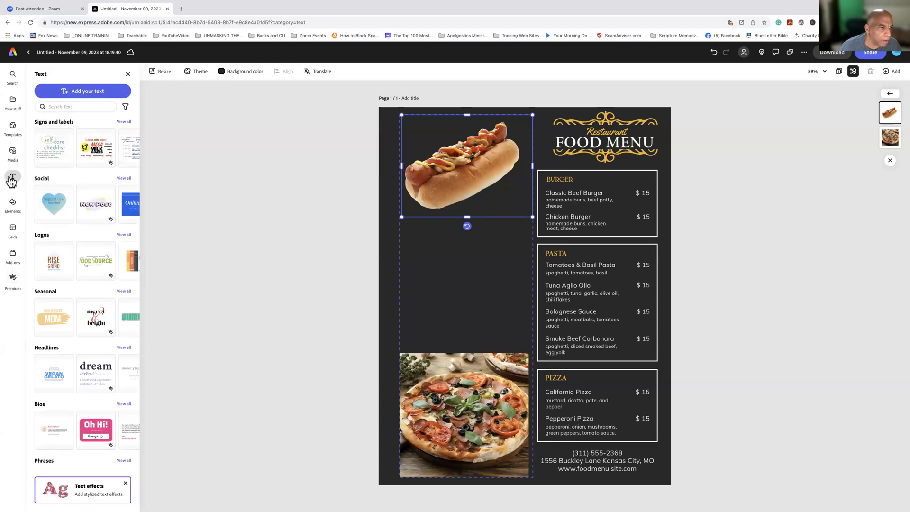
click(88, 151)
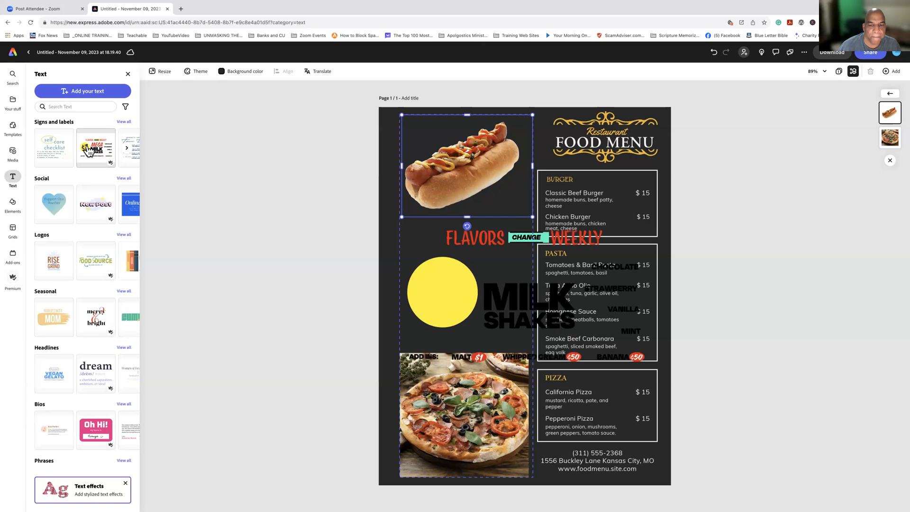
mouse_move(448, 302)
mouse_down()
mouse_move(359, 286)
mouse_move(442, 298)
mouse_up()
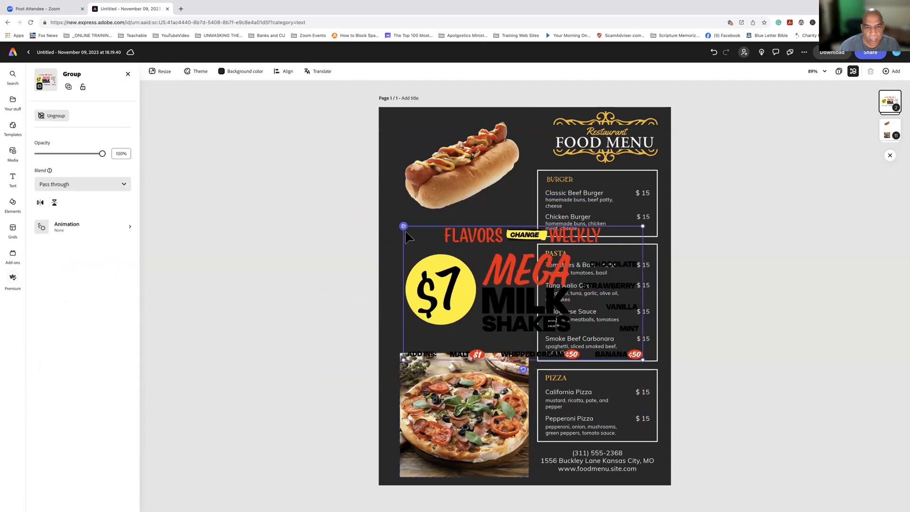
drag(403, 225, 518, 290)
drag(537, 336, 416, 281)
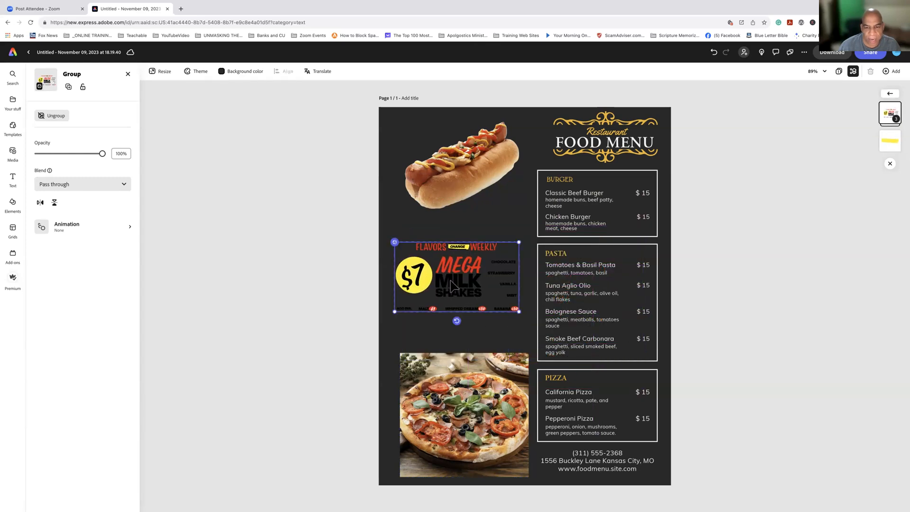
Set the fill colour of the MILK SHAKES words in the milkshake text template to white
double_click(448, 282)
click(448, 280)
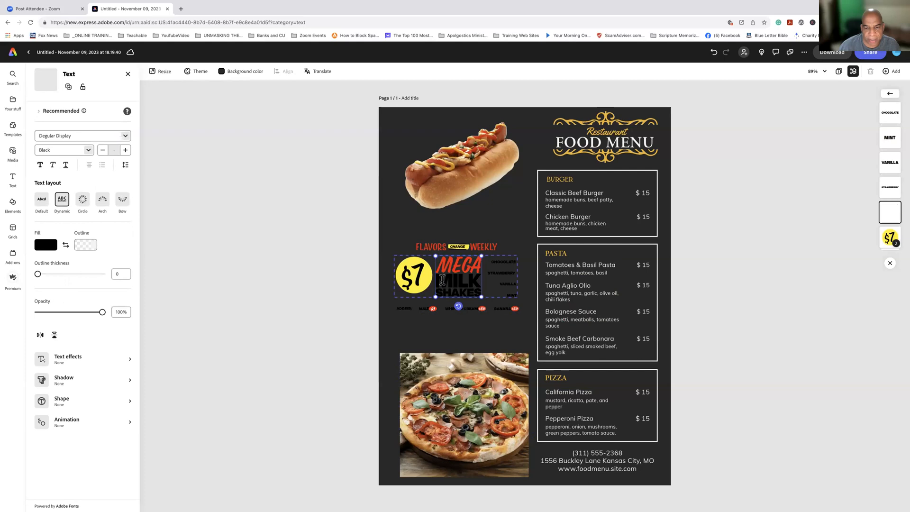
drag(436, 279, 472, 296)
click(47, 247)
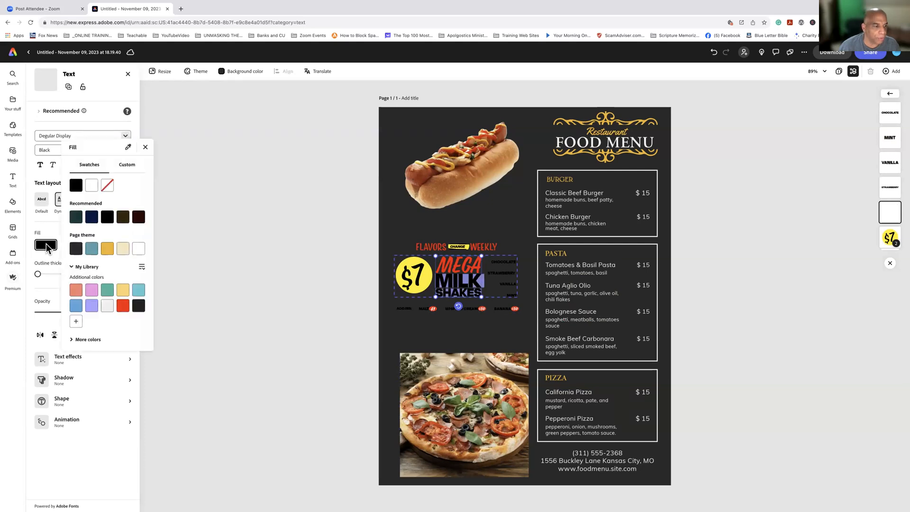
click(91, 185)
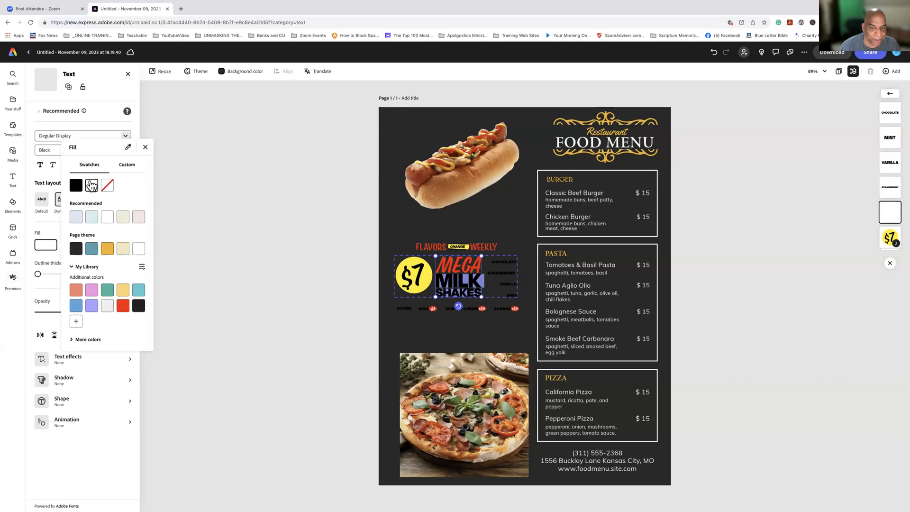
Delete the MALT text from the add-ins row beneath the milkshake offer
click(500, 265)
click(499, 266)
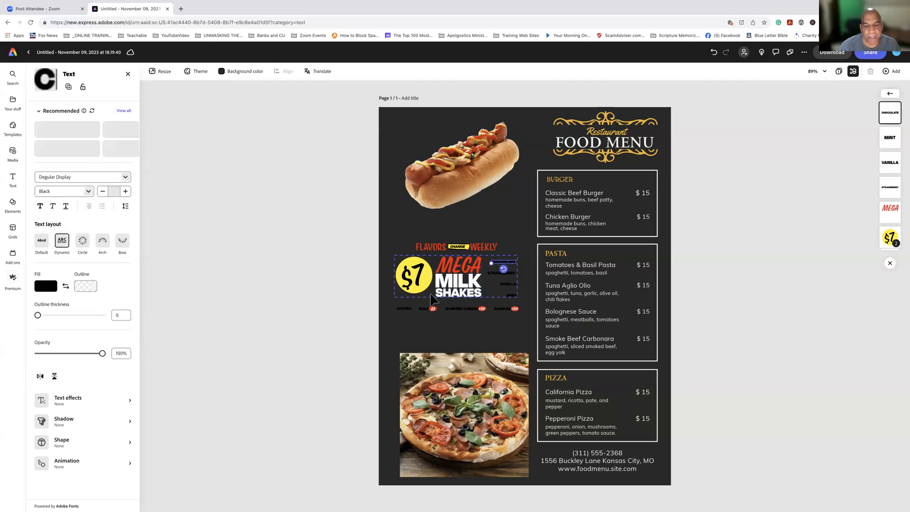
click(425, 308)
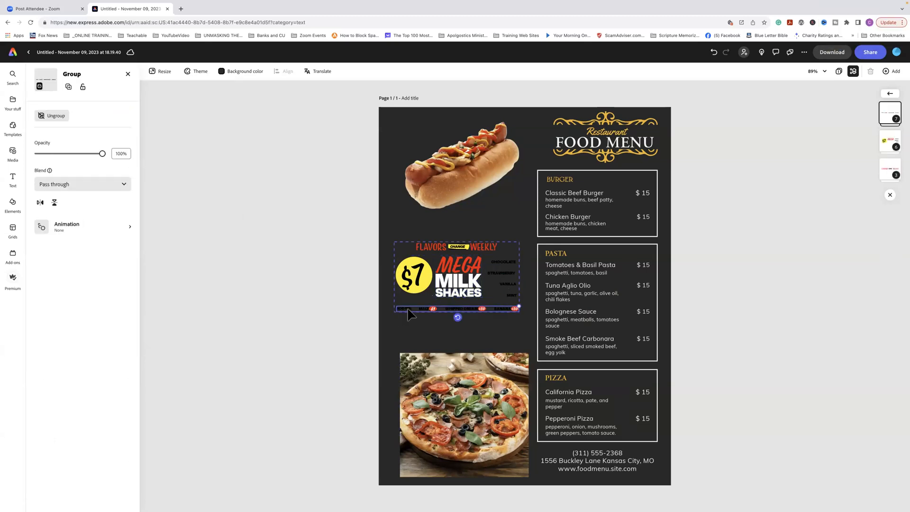
click(424, 309)
key(Delete)
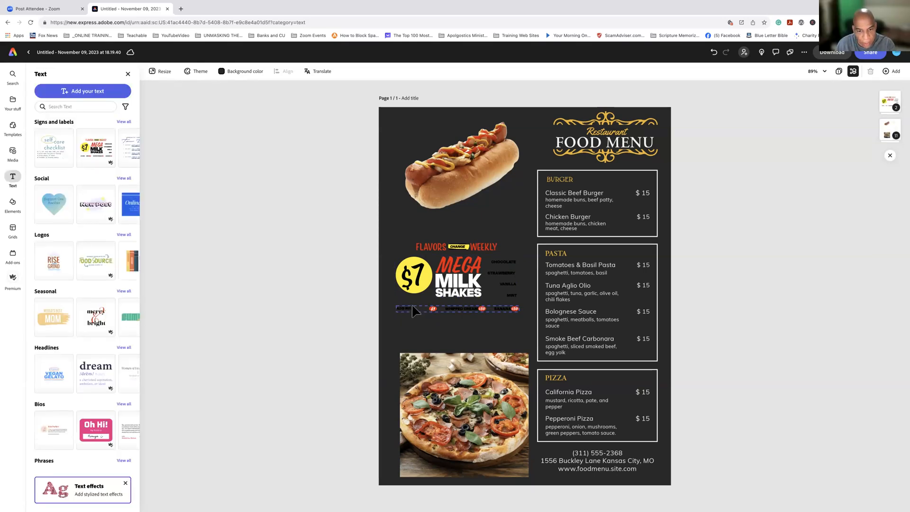
Delete the "ADD INS:" label and the rest of the add-ins row beneath the Mega Milk Shakes text
click(410, 312)
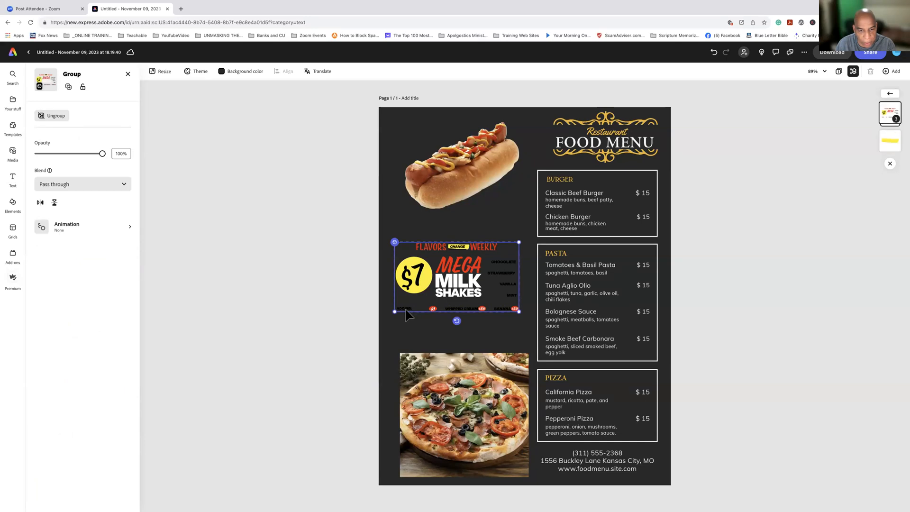
click(405, 309)
click(406, 311)
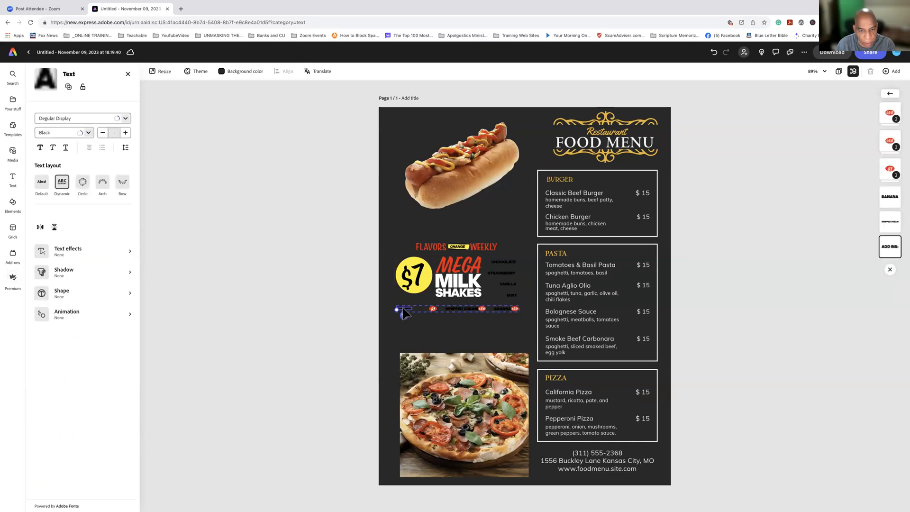
key(Delete)
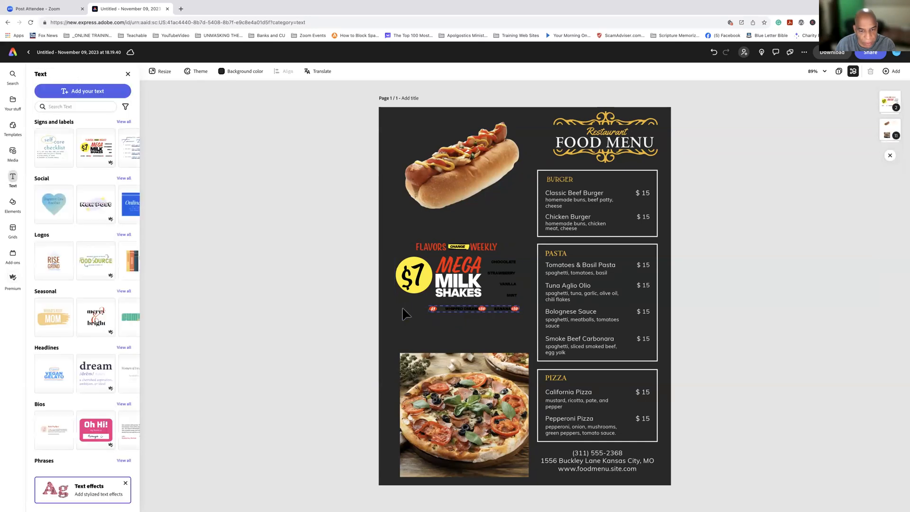
click(443, 316)
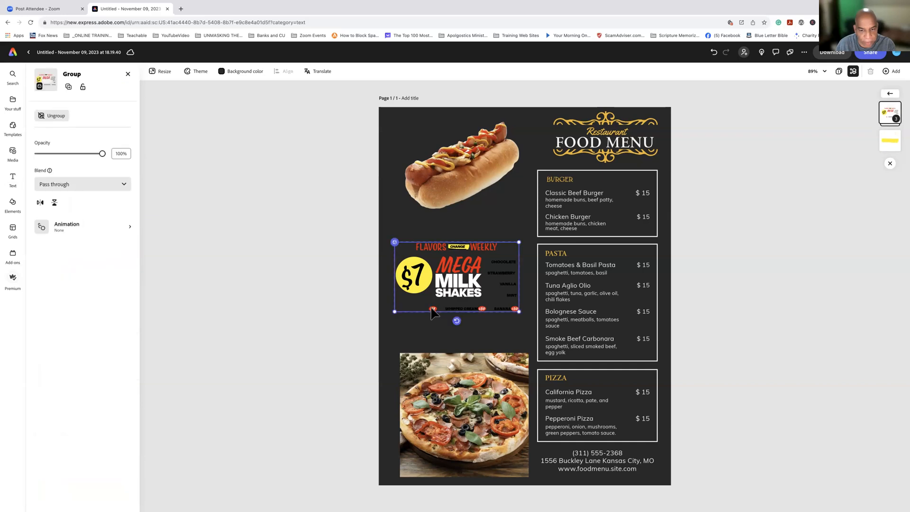
click(432, 312)
key(Delete)
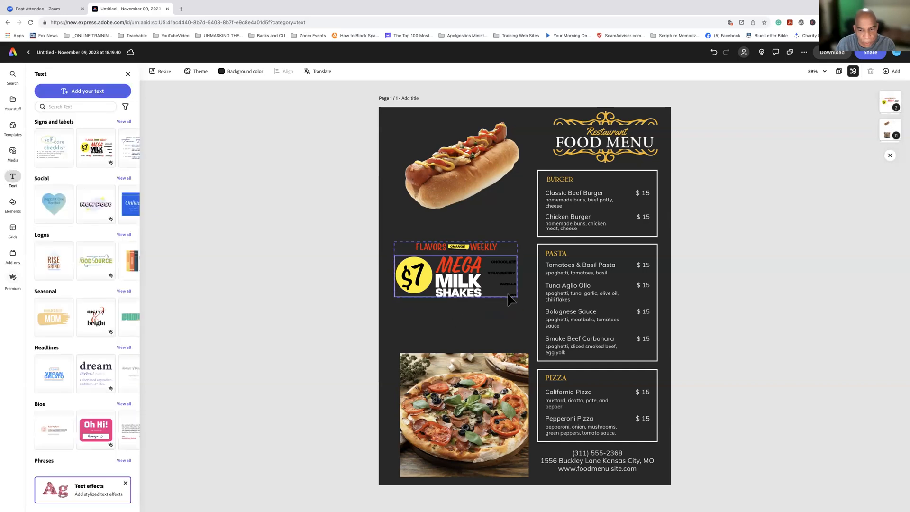
Delete the Mint, Vanilla, Strawberry and Chocolate flavor labels beside the Mega Milk Shakes text
click(507, 295)
click(509, 294)
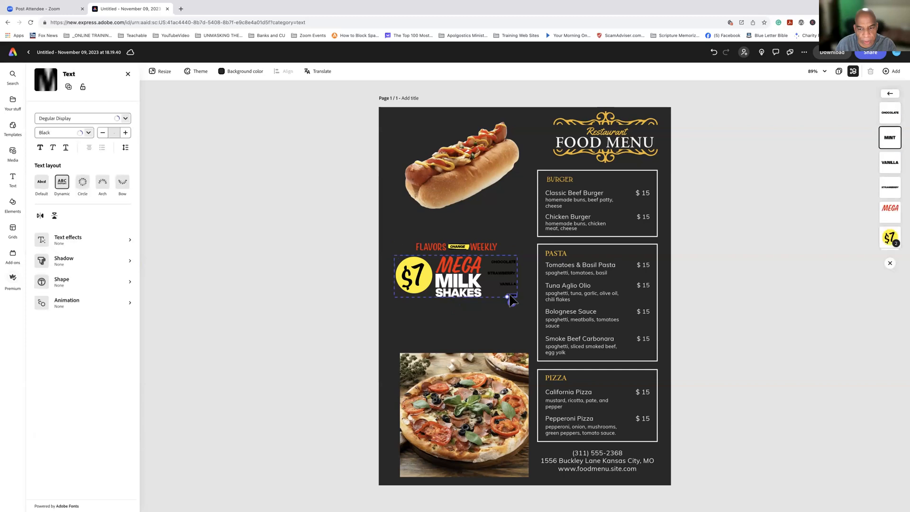
key(Delete)
double_click(507, 284)
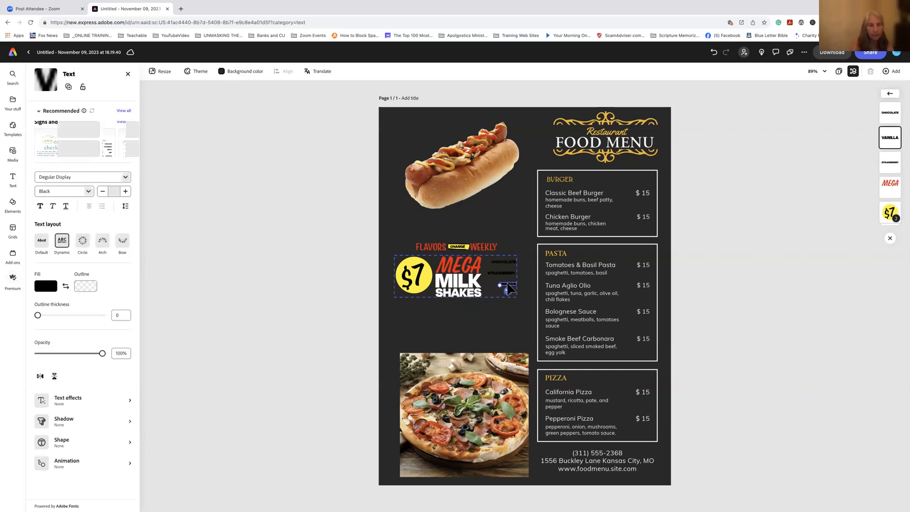
key(Delete)
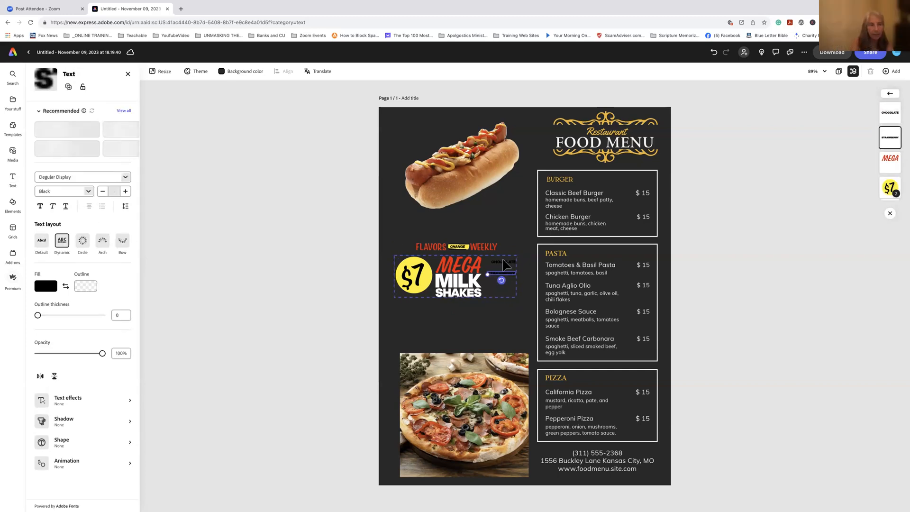
key(Delete)
double_click(503, 262)
key(Delete)
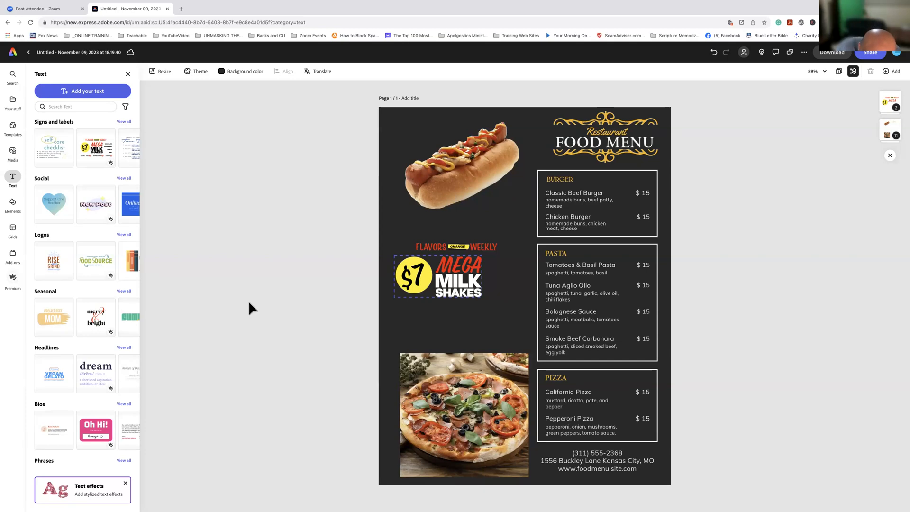
Inspect the milkshake promo text on the menu up close and browse the ready-made text templates
scroll(249, 303, up, 5)
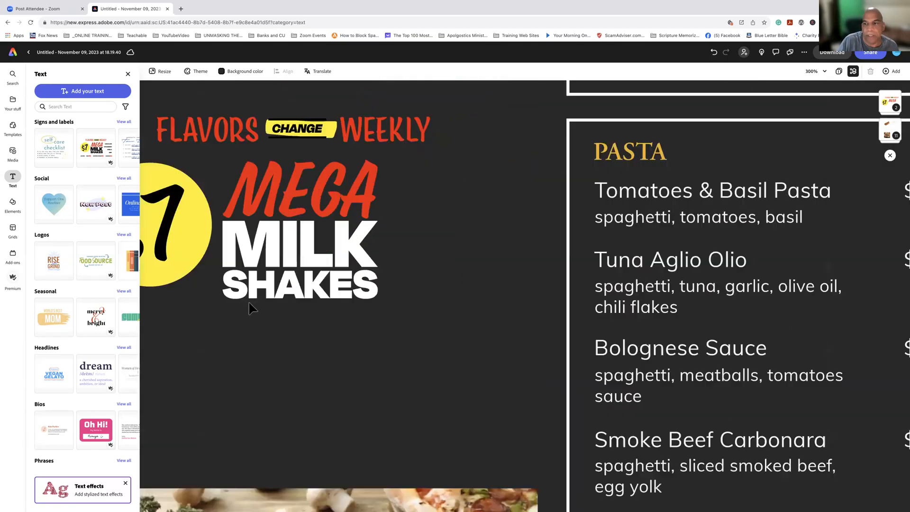
scroll(249, 303, down, 6)
scroll(249, 304, up, 3)
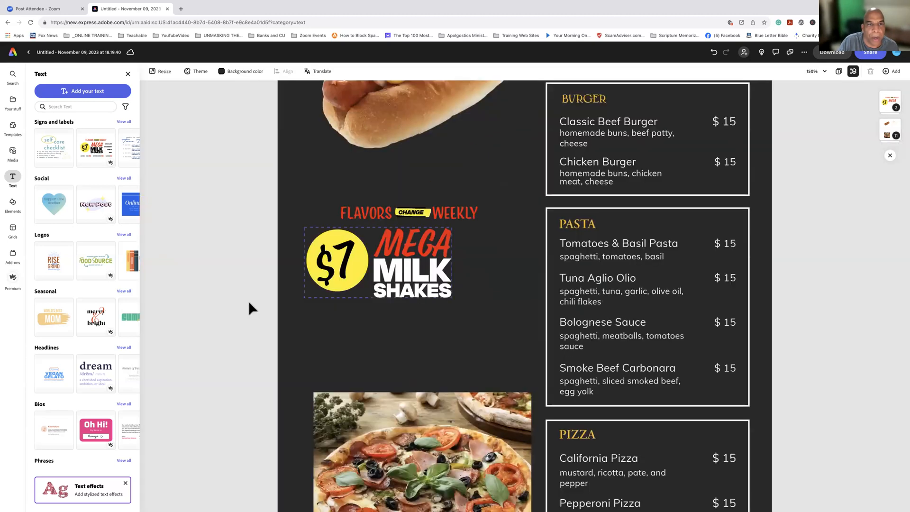
scroll(249, 303, up, 3)
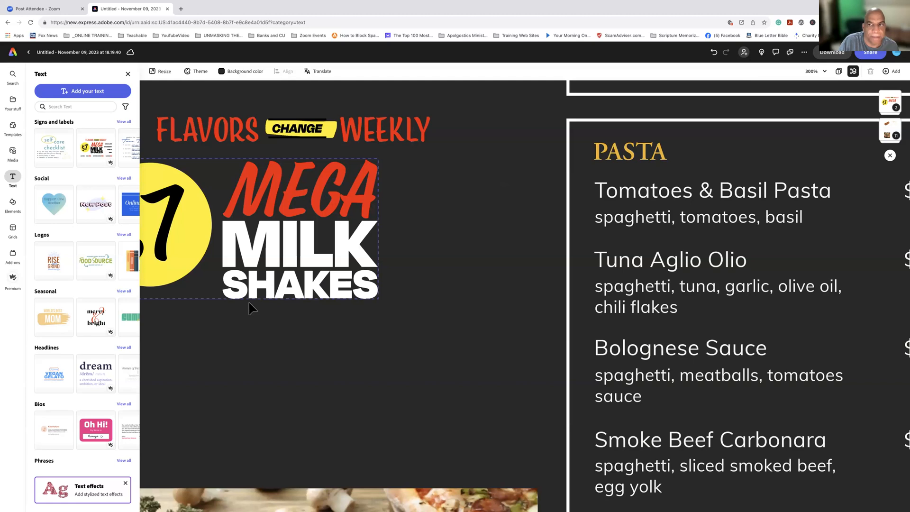
scroll(252, 307, down, 3)
scroll(249, 304, up, 3)
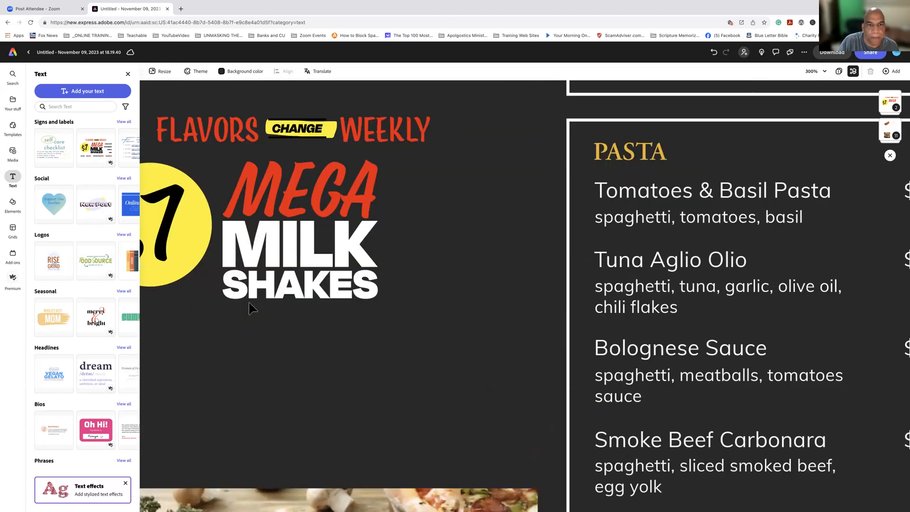
scroll(249, 304, down, 5)
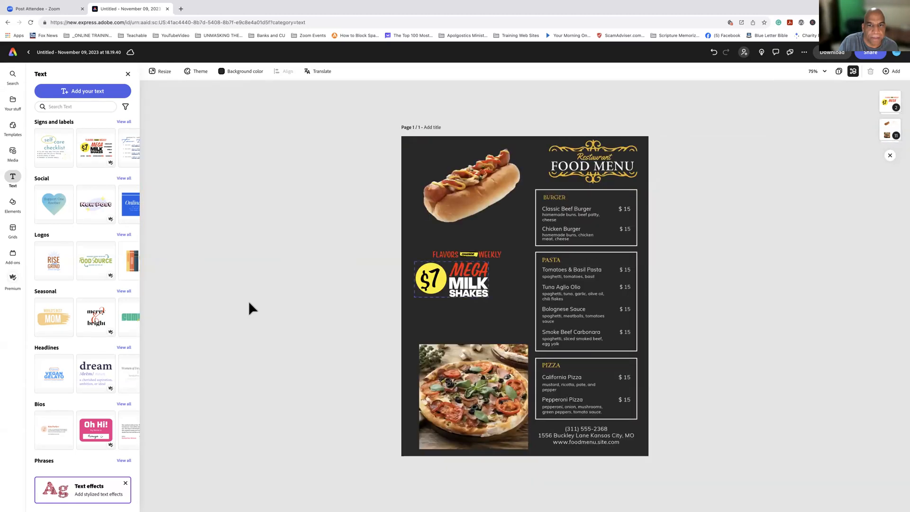
scroll(250, 304, up, 2)
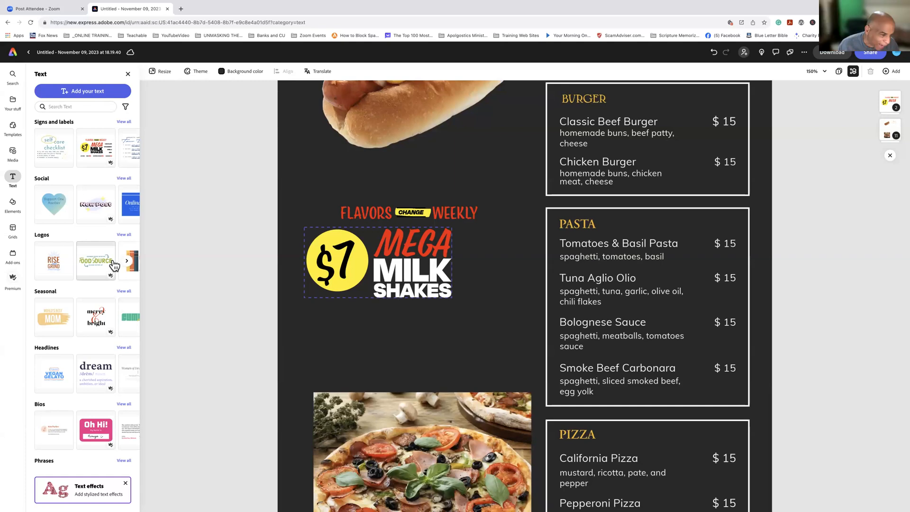
scroll(113, 264, down, 2)
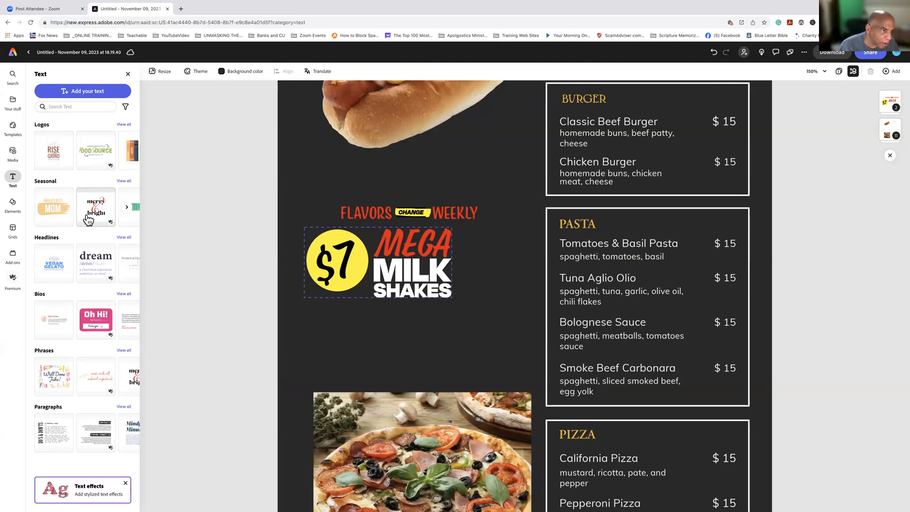
scroll(88, 222, up, 2)
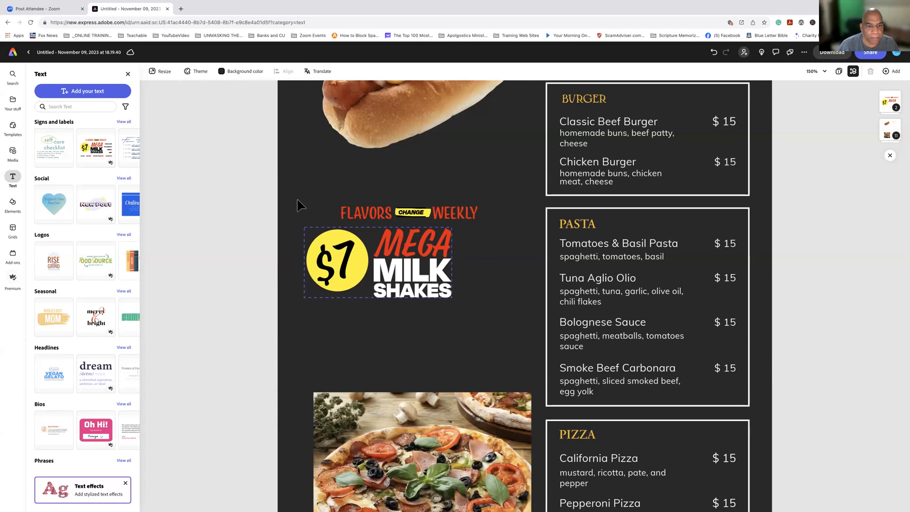
scroll(297, 202, up, 2)
scroll(297, 207, up, 1)
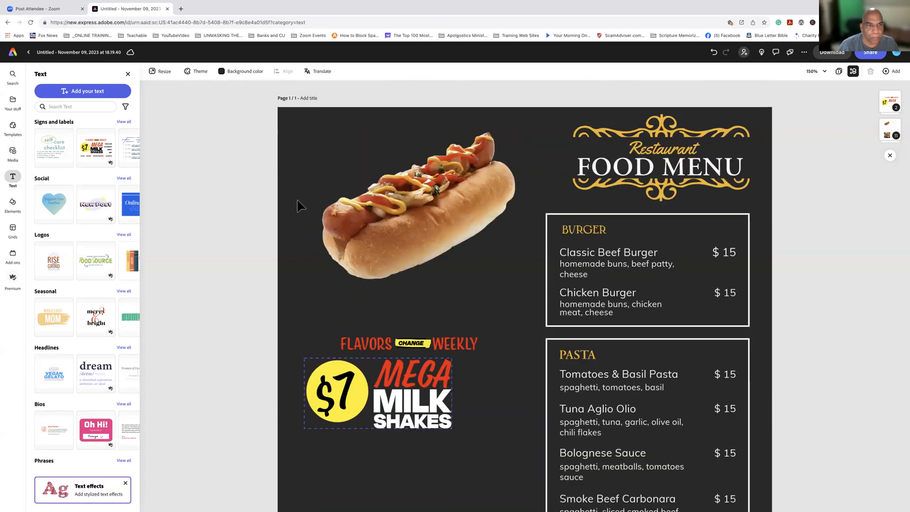
Search the design asset elements for "paint splatter"
click(13, 202)
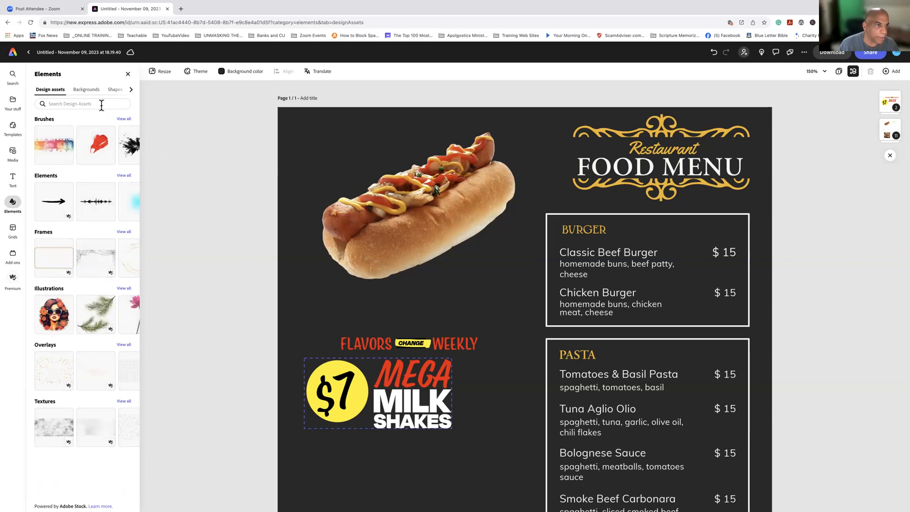
text(paint splatter)
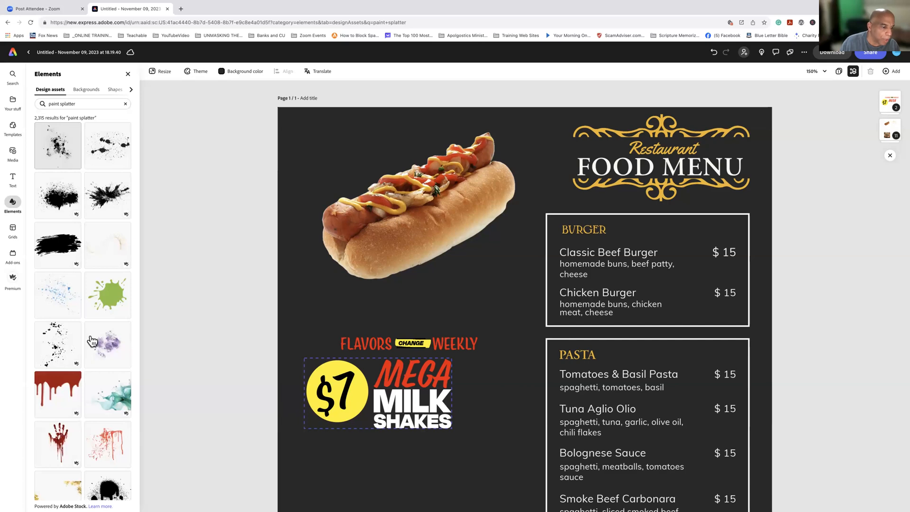
Try placing the red dripping paint graphic on the hot dog picture, and undo the placement
drag(57, 383, 311, 208)
key(ctrl+z)
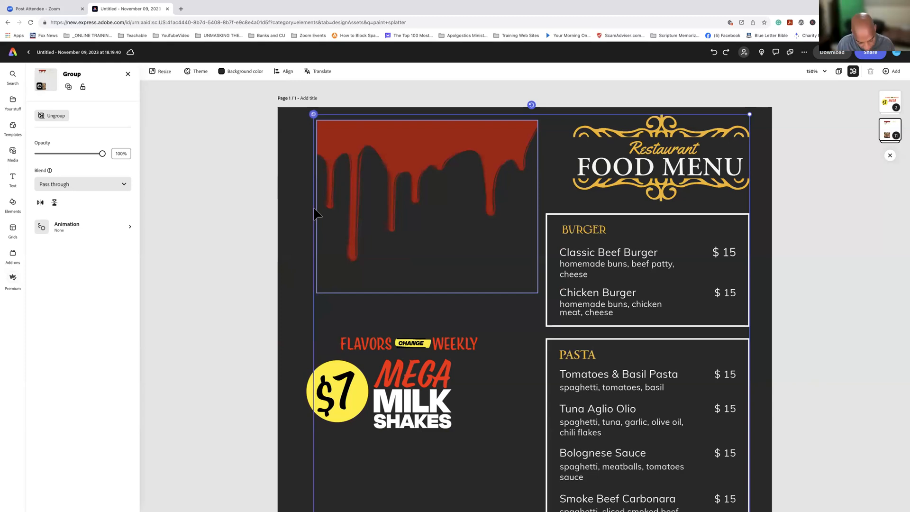
key(super+z)
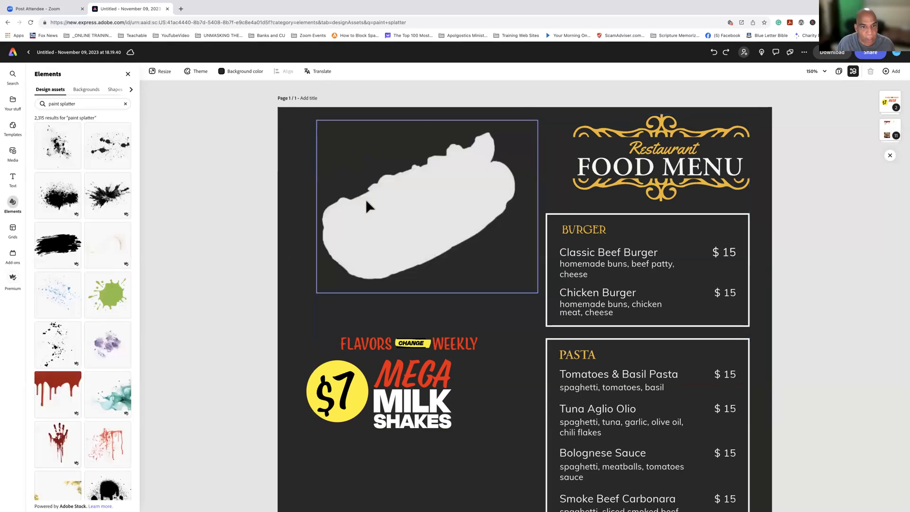
Add the red dripping paint graphic to the page, shrink it and position it over the hot dog at the page's upper edge
click(413, 214)
click(413, 213)
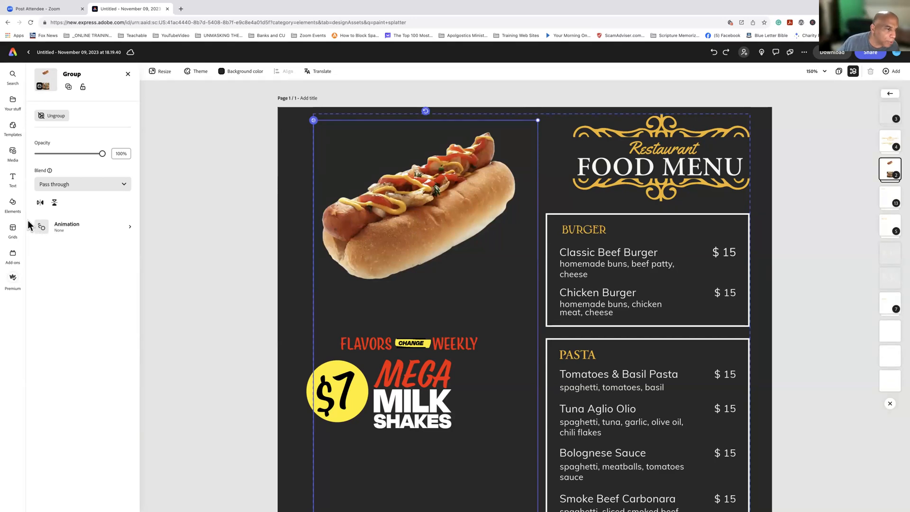
click(13, 204)
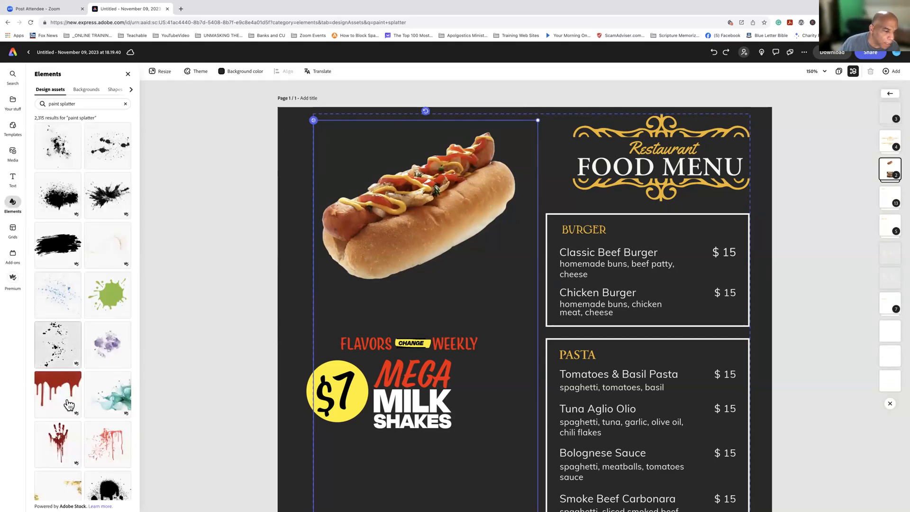
click(56, 388)
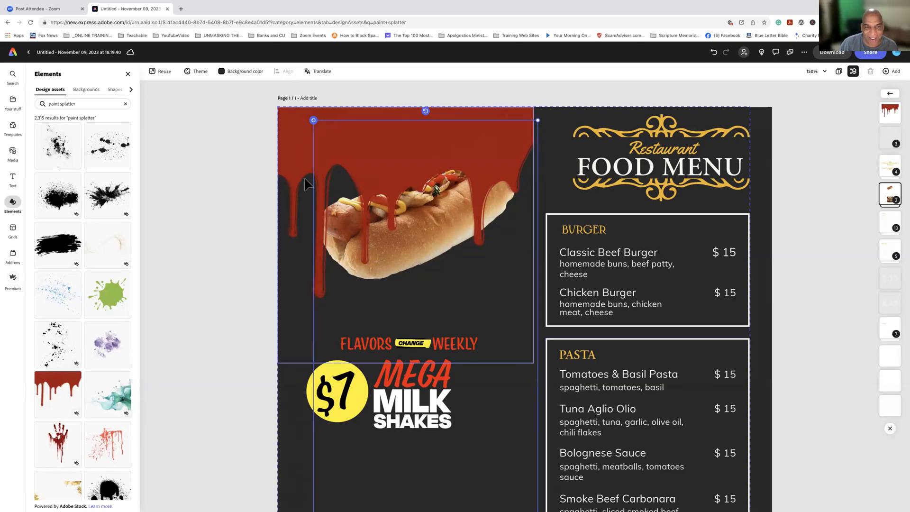
click(298, 155)
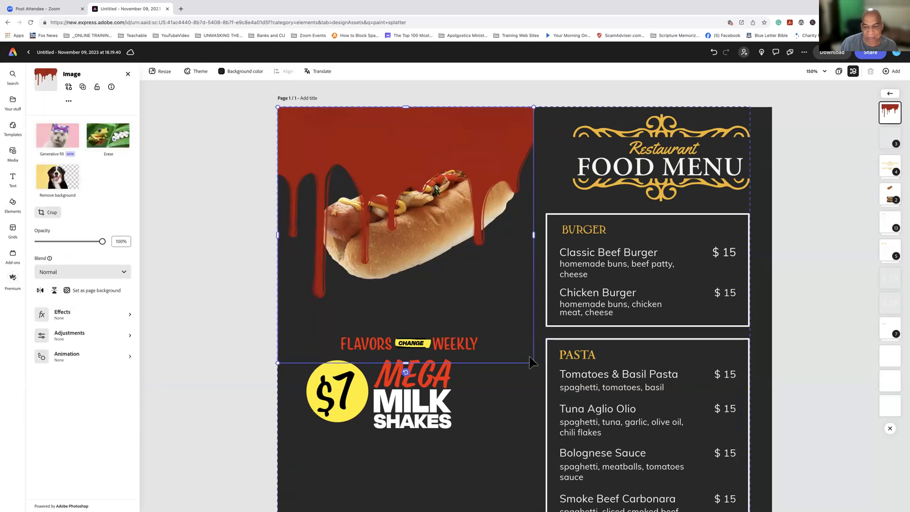
drag(530, 359, 437, 266)
drag(351, 138, 393, 129)
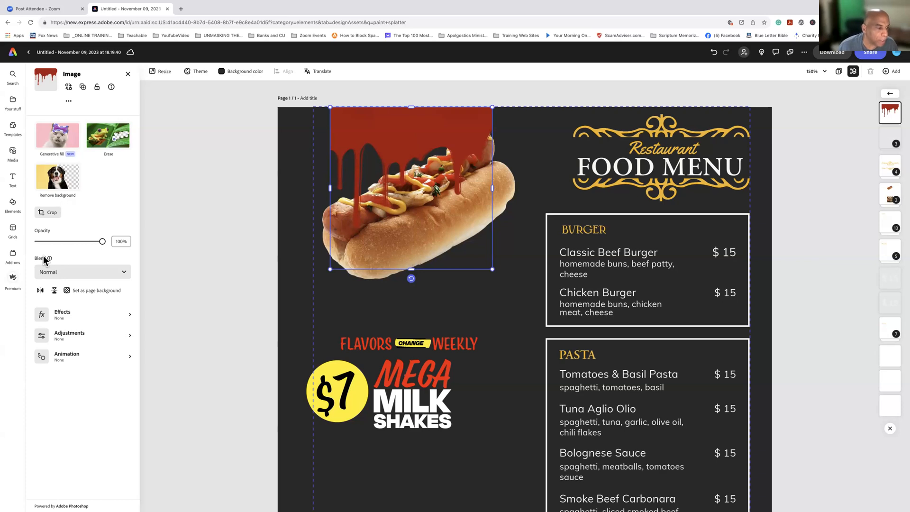
Try a three-column photo grid on the page, delete it and browse the other grid layouts
click(12, 230)
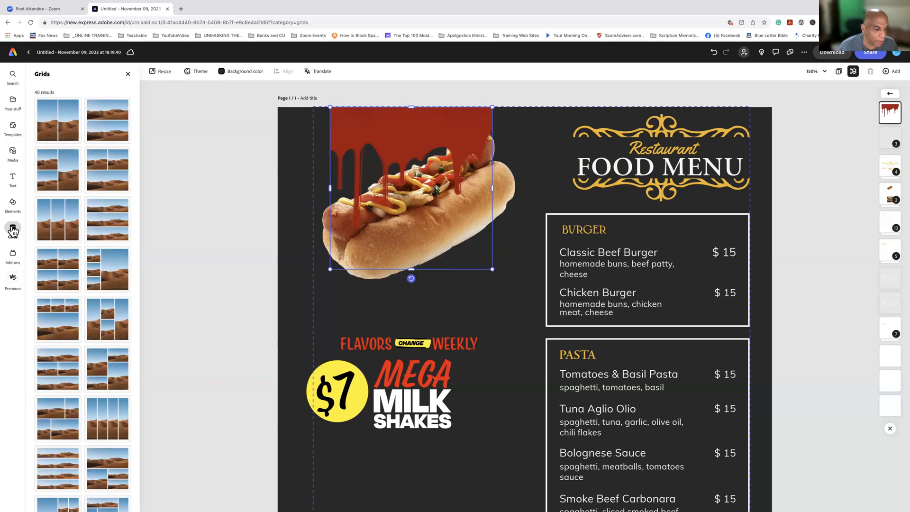
click(62, 223)
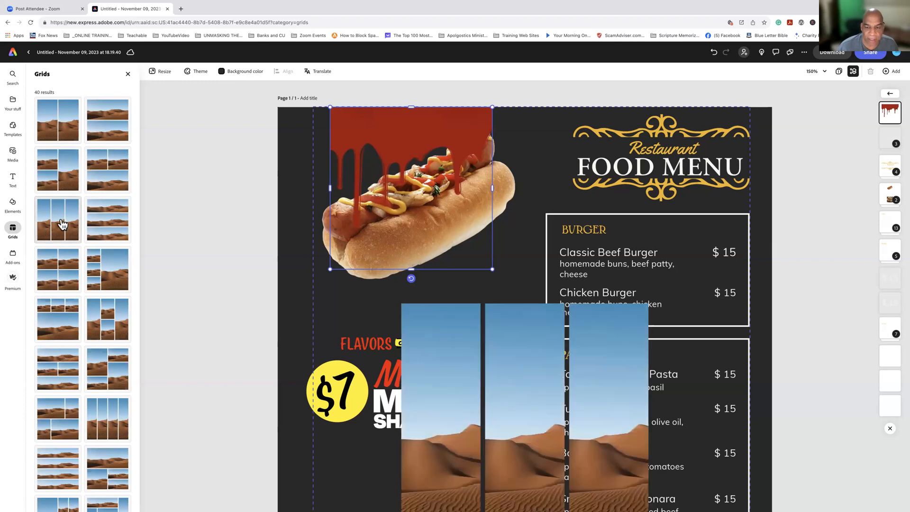
click(451, 377)
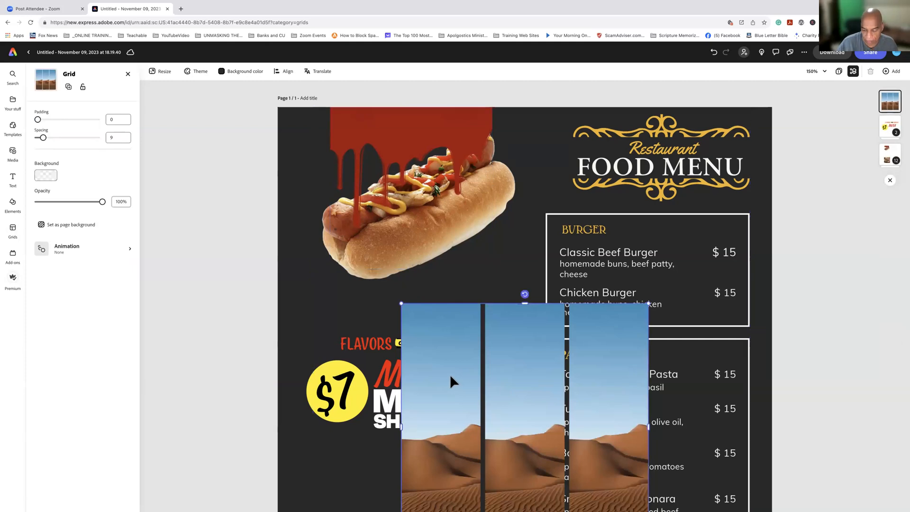
key(Delete)
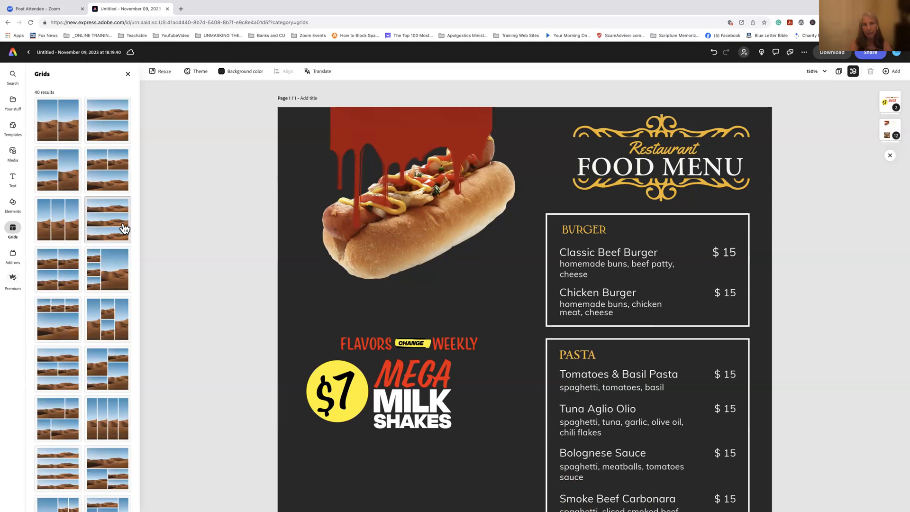
scroll(125, 229, down, 10)
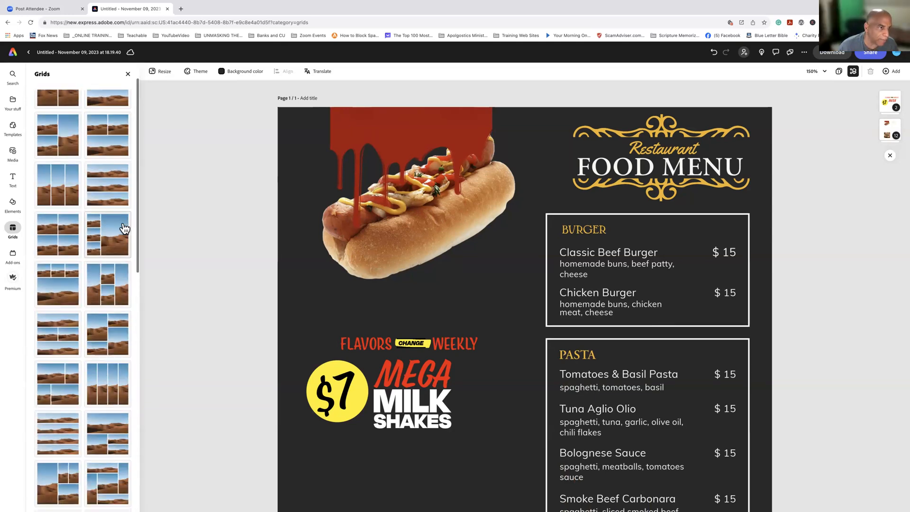
scroll(123, 230, up, 10)
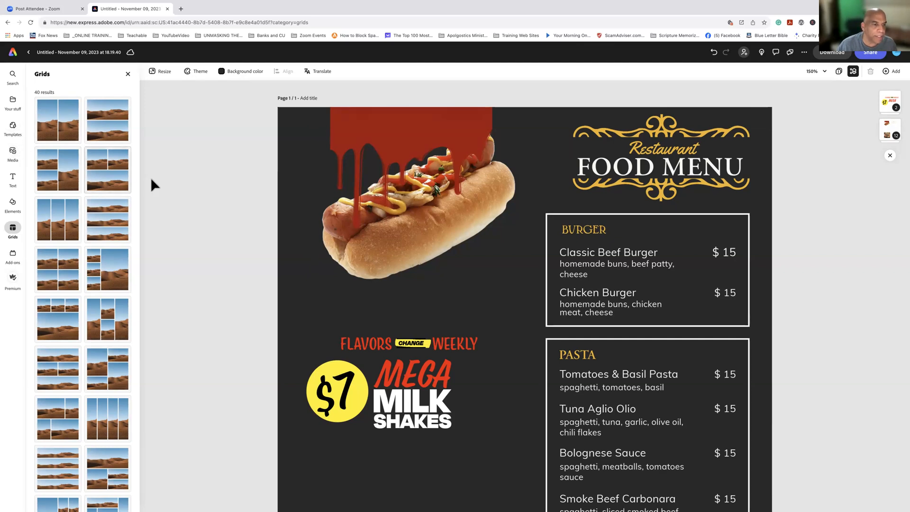
Search the stock photos for "food"
click(13, 152)
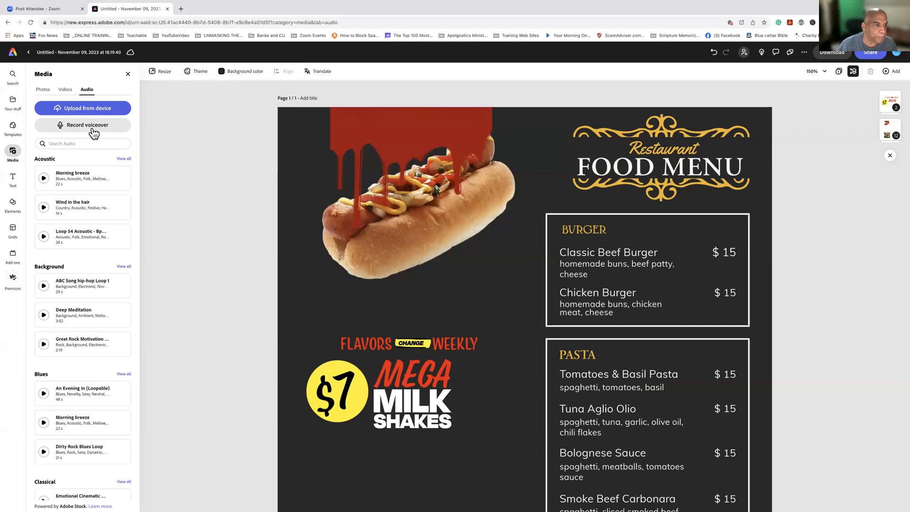
click(48, 90)
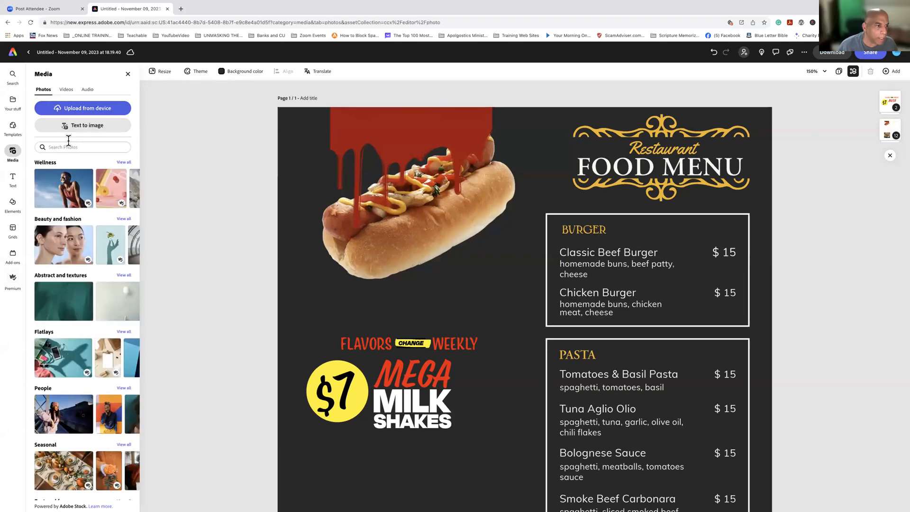
click(69, 142)
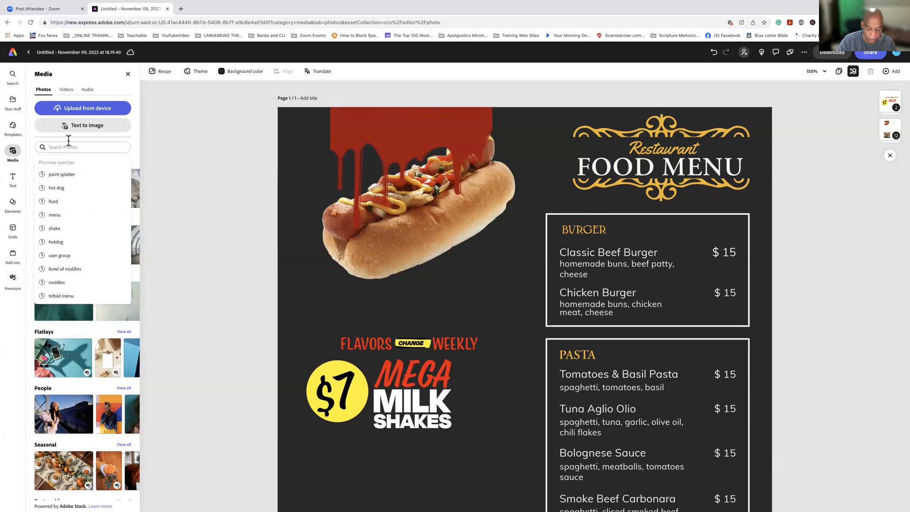
text(food)
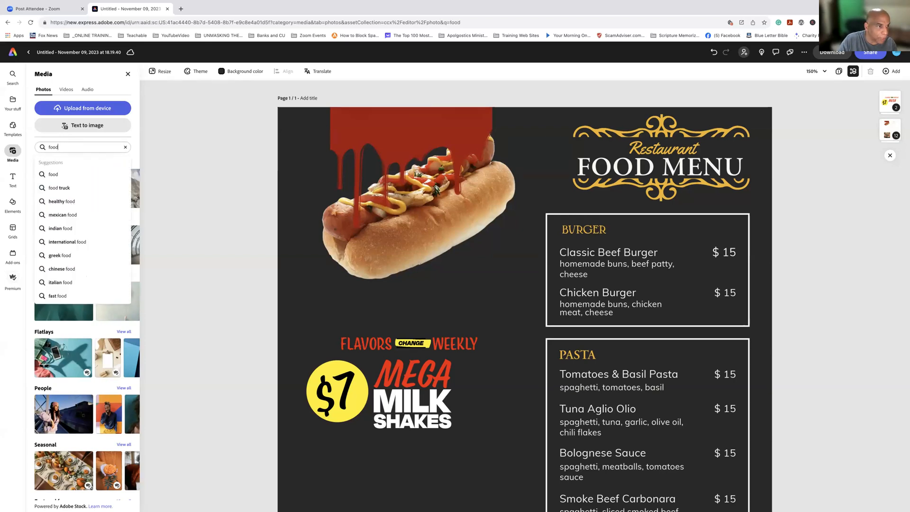
key(Return)
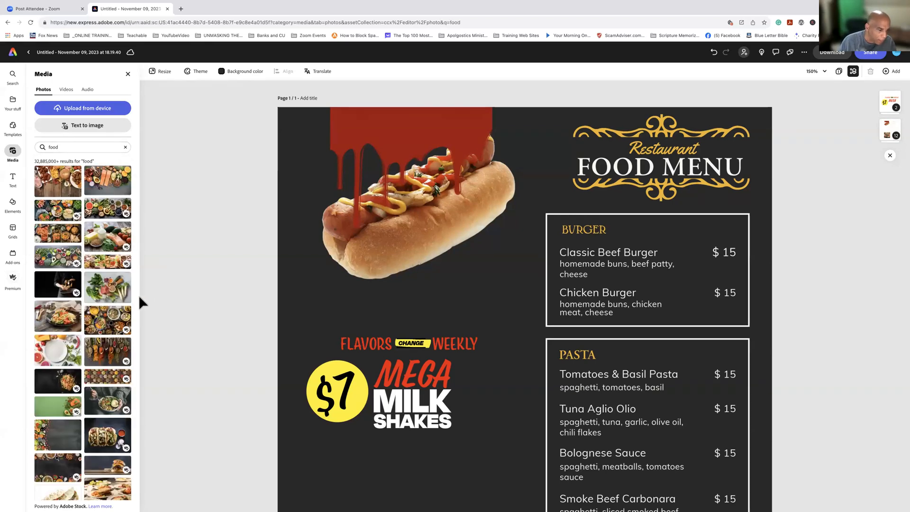
Add the dark slate photo with vegetables along one side and move it over the middle of the page
scroll(129, 382, down, 5)
scroll(114, 397, down, 3)
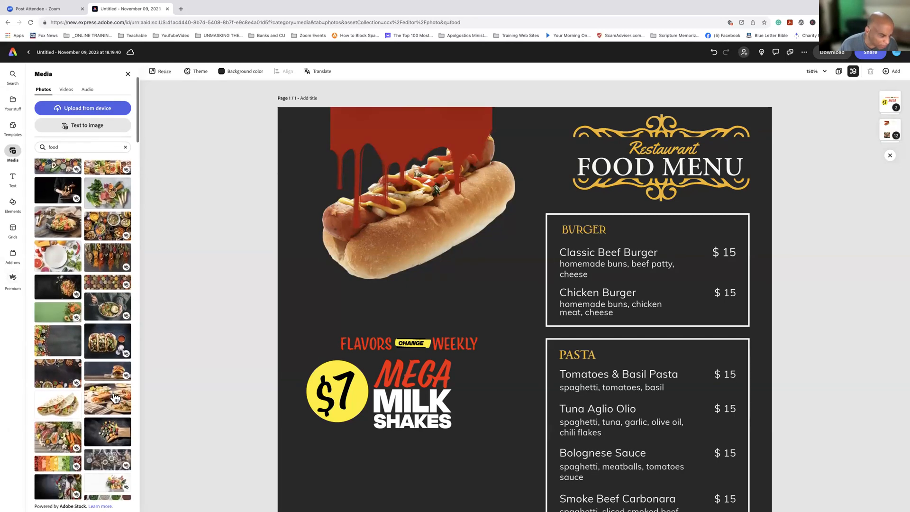
scroll(114, 397, up, 2)
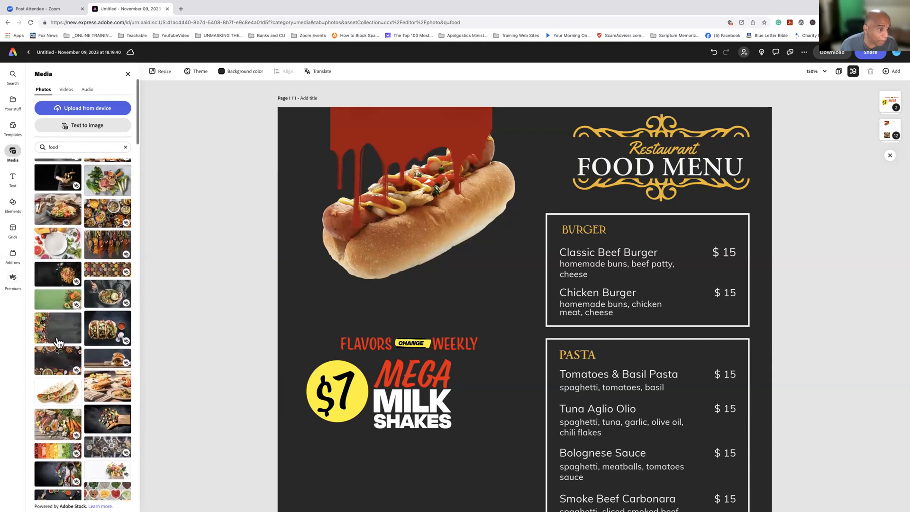
click(57, 327)
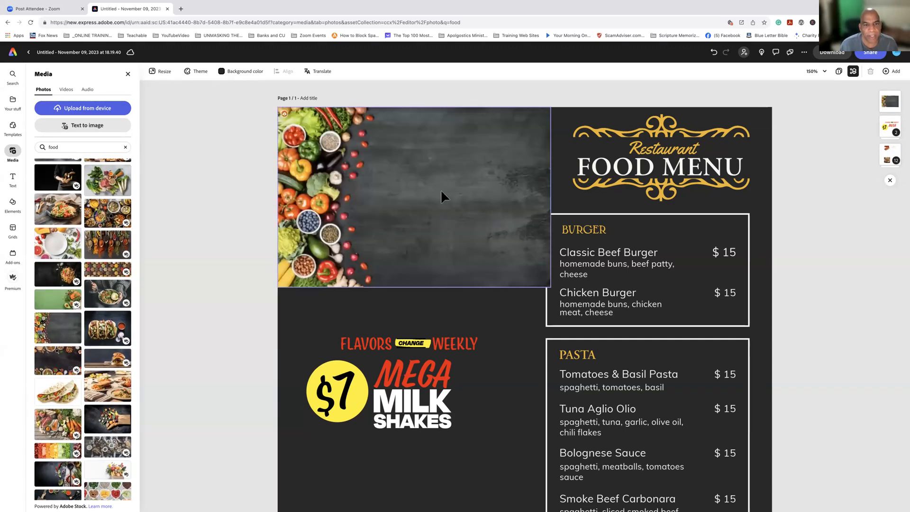
drag(419, 188, 498, 267)
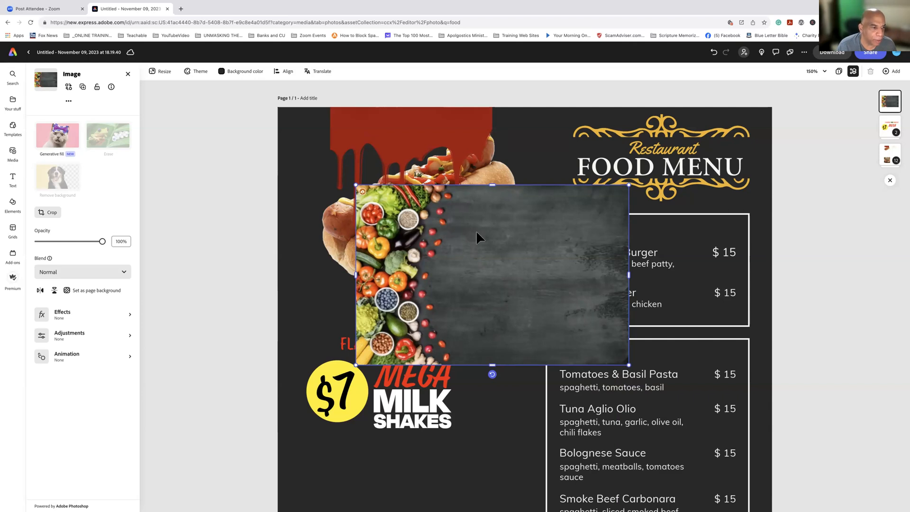
click(252, 233)
click(439, 228)
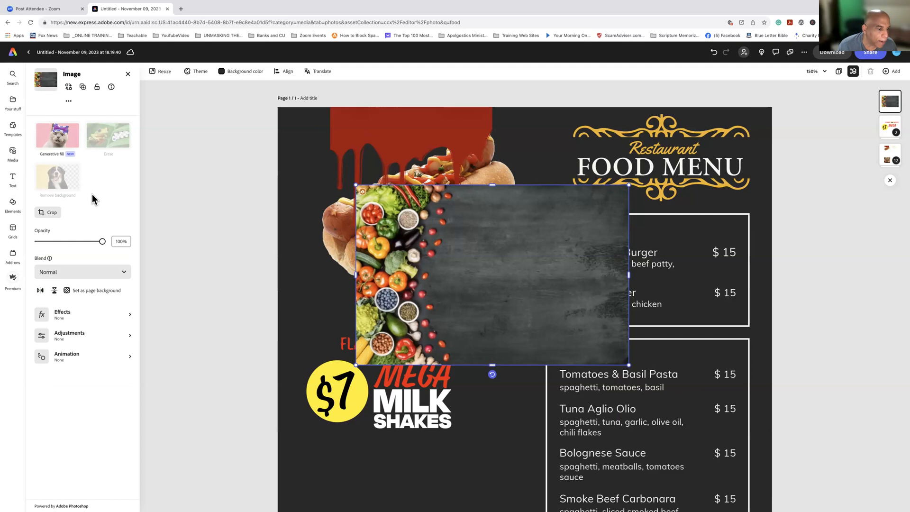
Try flipping the vegetable photo vertically, restore it, and flip the photo horizontally
click(54, 290)
click(54, 291)
click(54, 290)
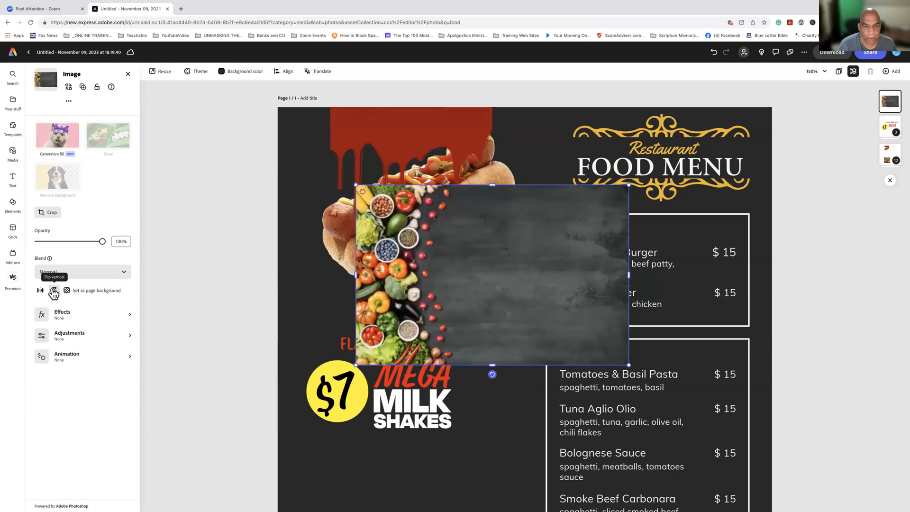
click(53, 291)
click(40, 290)
click(40, 290)
click(40, 291)
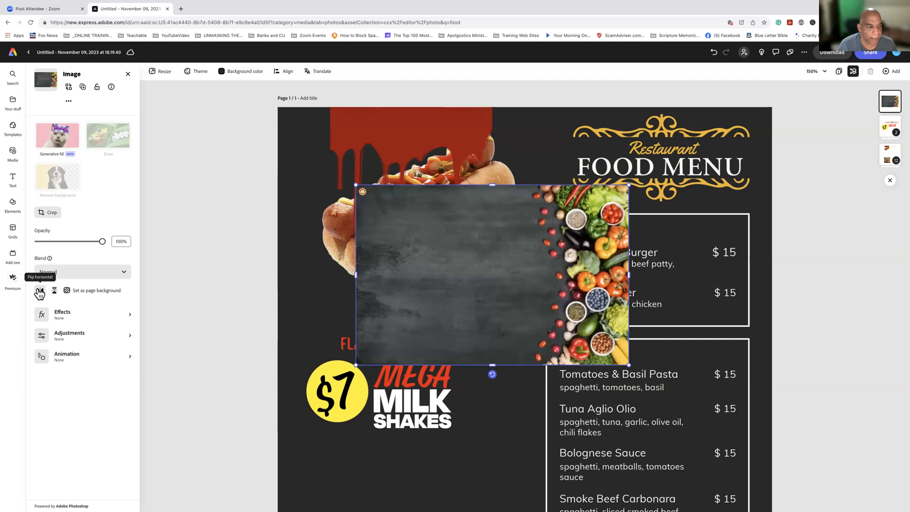
Set the vegetable photo as the page background and shift the menu group slightly up and to the right
click(90, 291)
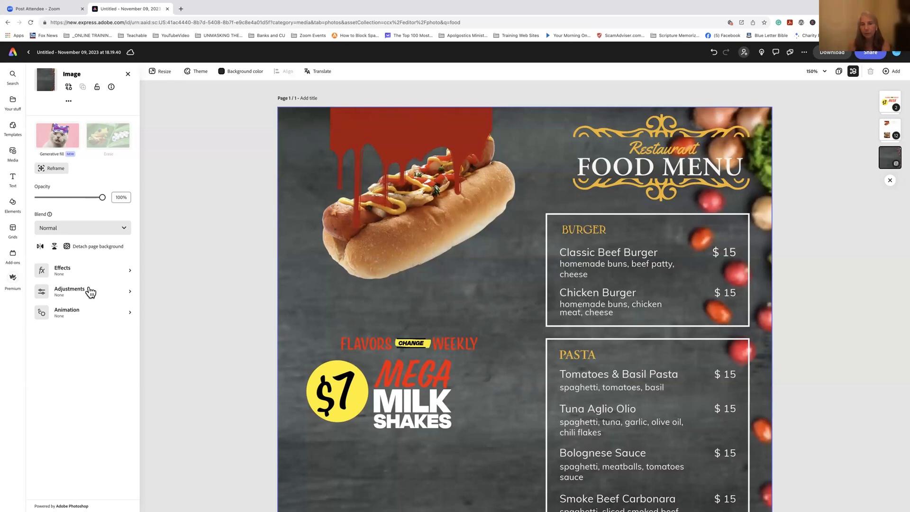
drag(416, 291, 435, 286)
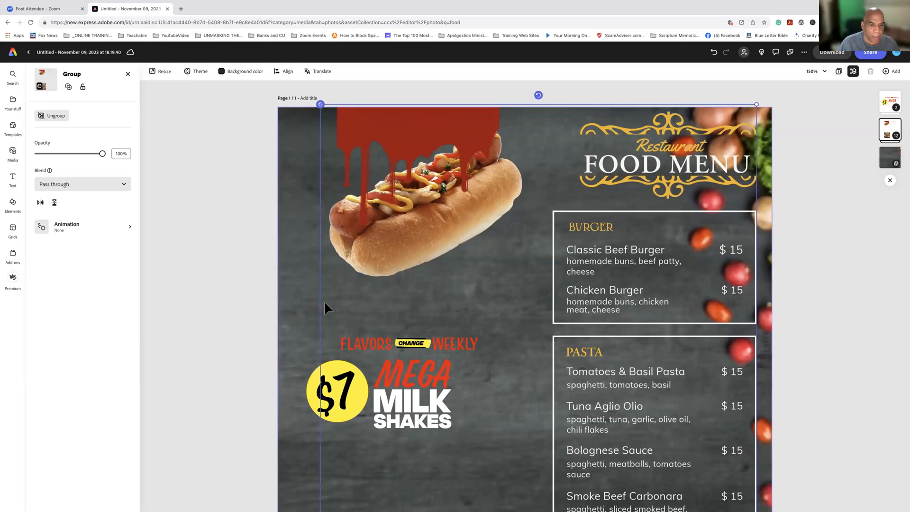
click(294, 277)
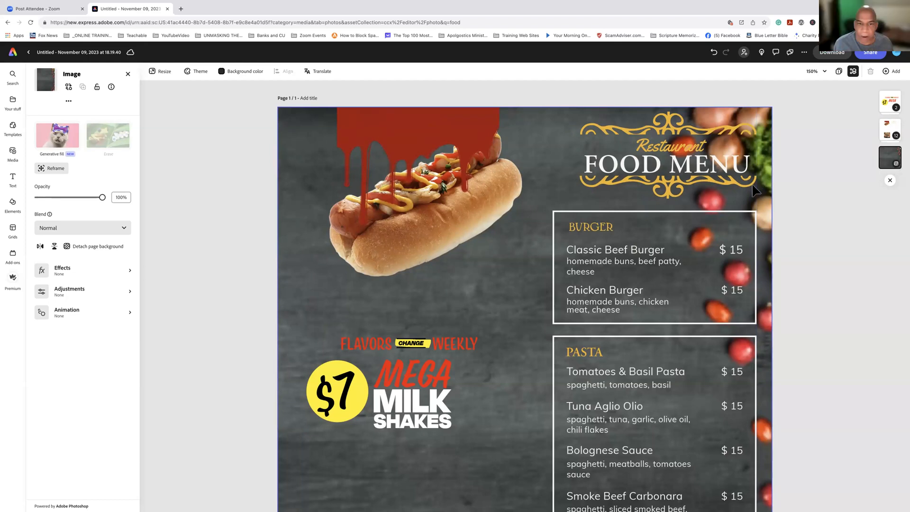
Detach the vegetable photo from the page background
right_click(894, 167)
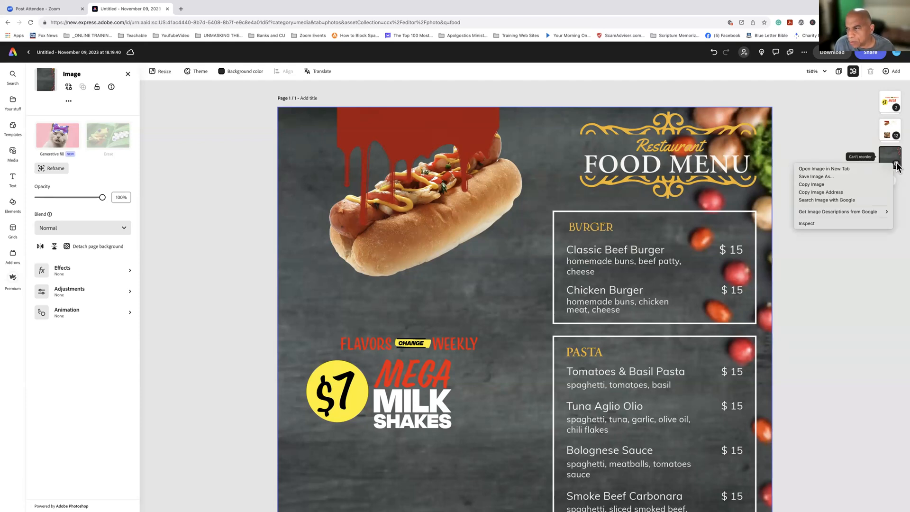
click(895, 166)
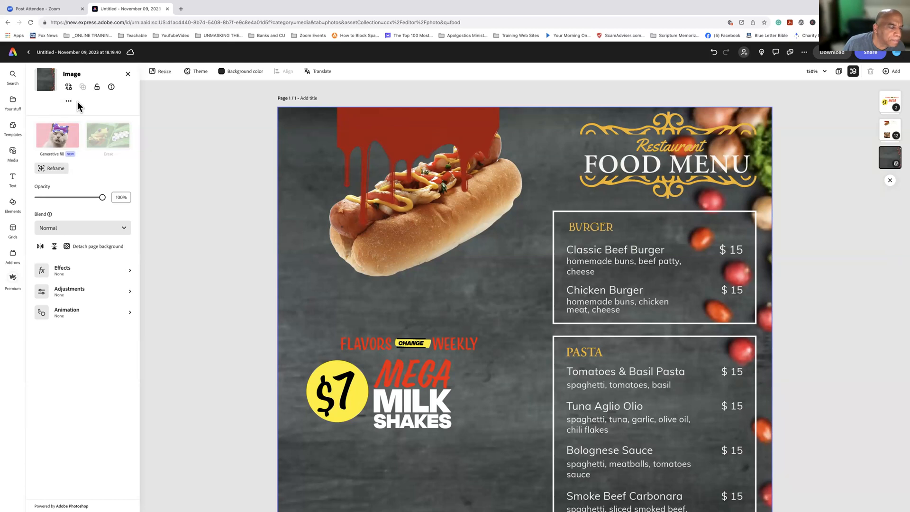
click(92, 251)
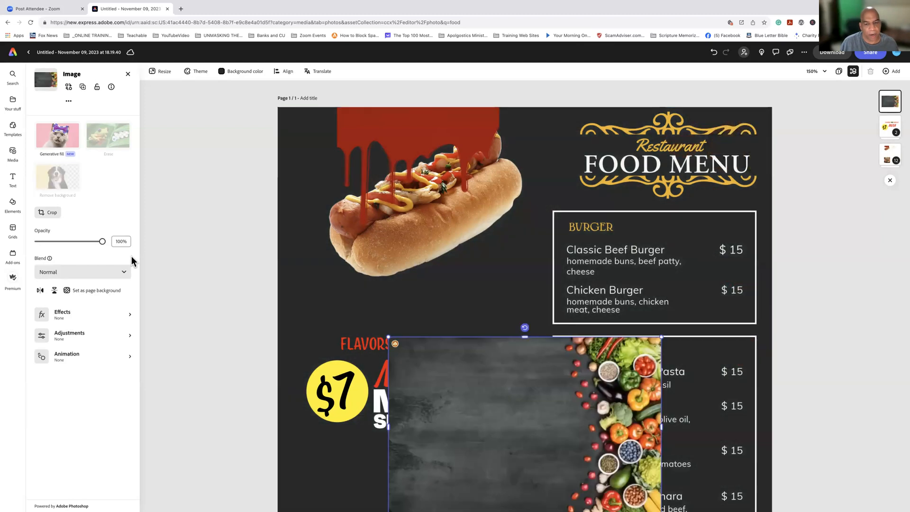
Try rotating the detached vegetable photo to a portrait orientation, undo the rotation and delete the photo
drag(473, 404, 392, 247)
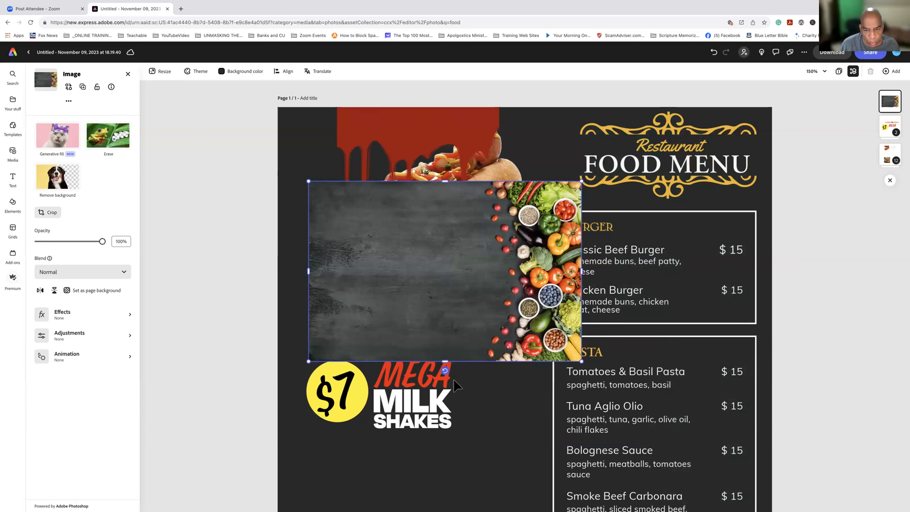
drag(445, 370, 473, 269)
drag(394, 393, 359, 260)
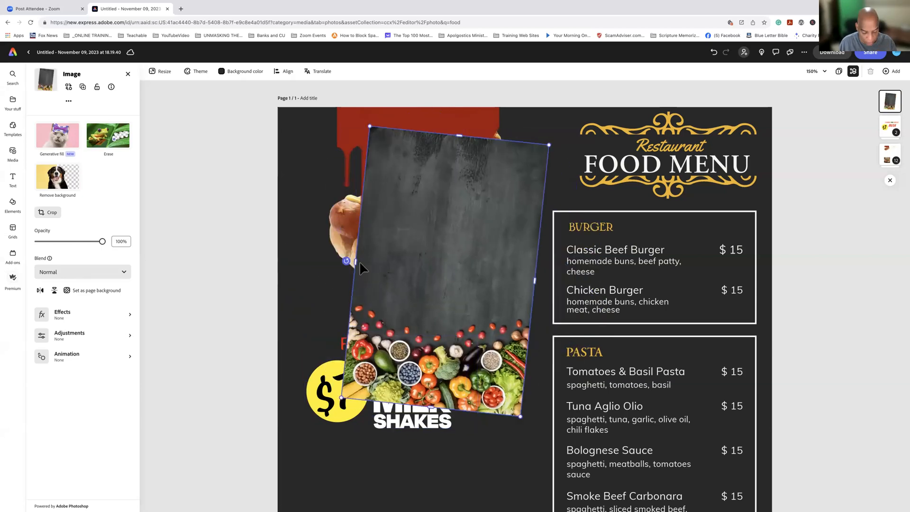
key(super+z)
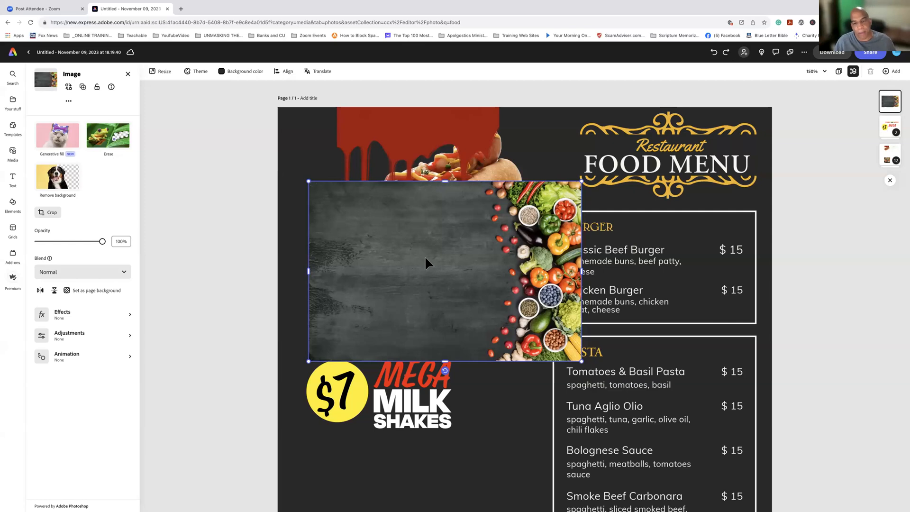
key(Delete)
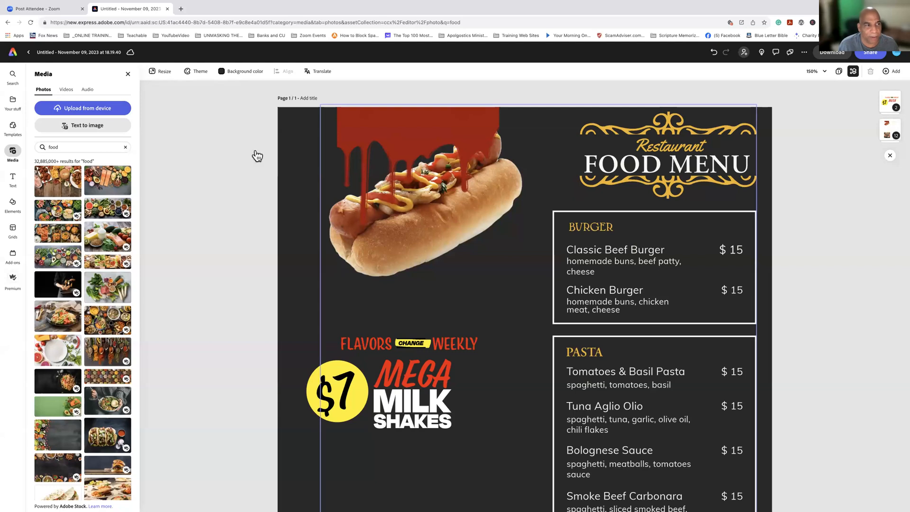
Apply a Glow shadow in white to the FOOD MENU title text
click(13, 178)
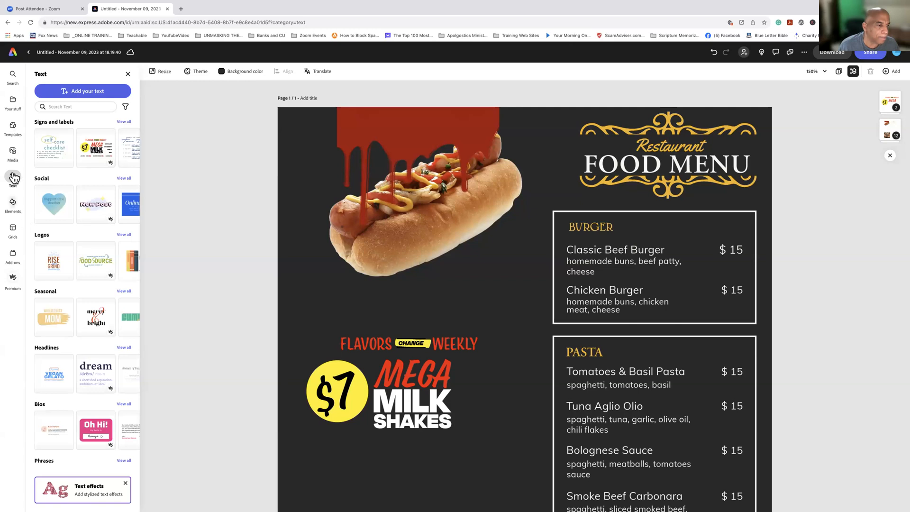
click(373, 339)
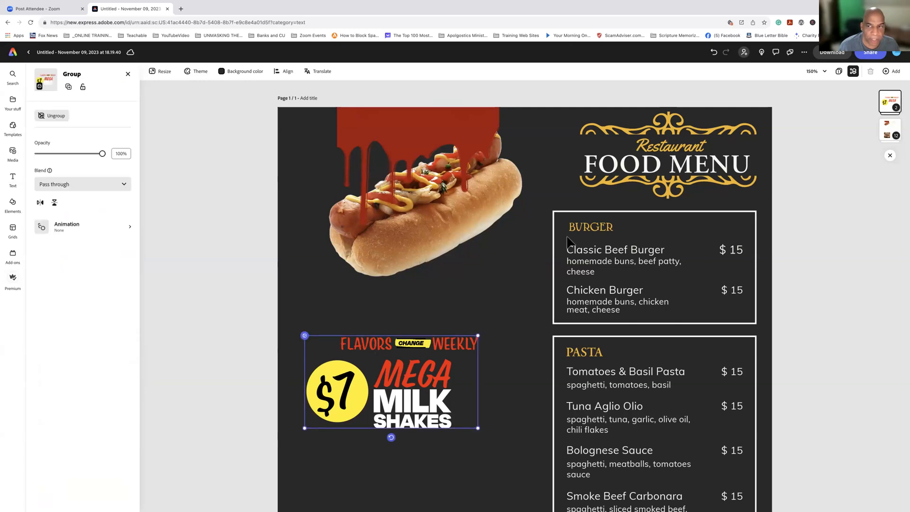
click(601, 164)
click(601, 164)
click(601, 164)
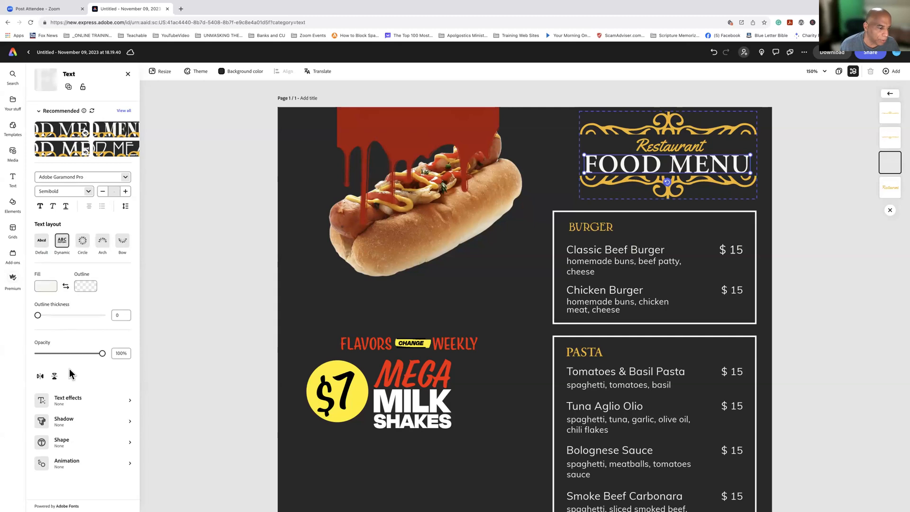
click(69, 422)
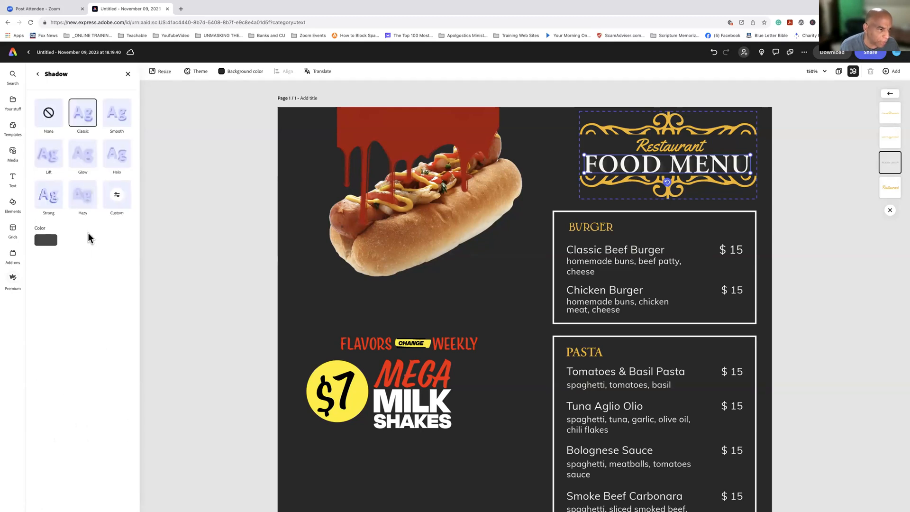
click(85, 160)
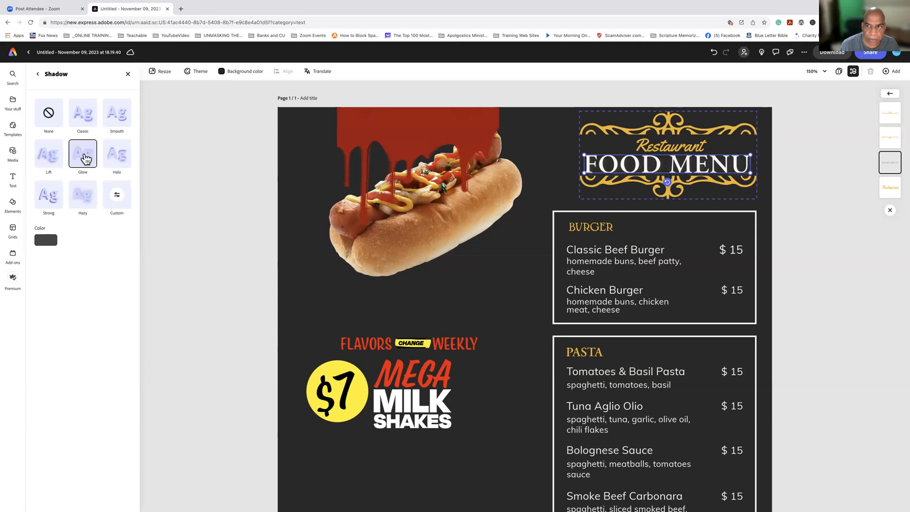
click(46, 241)
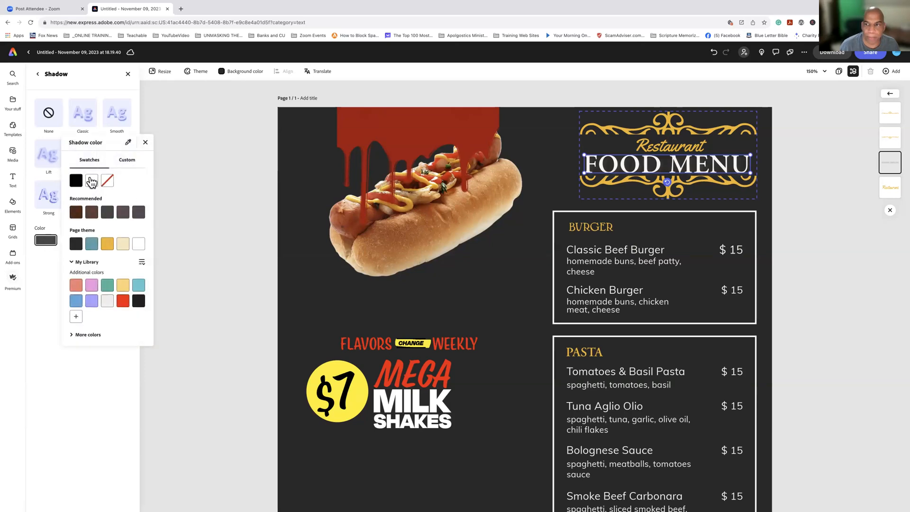
click(91, 181)
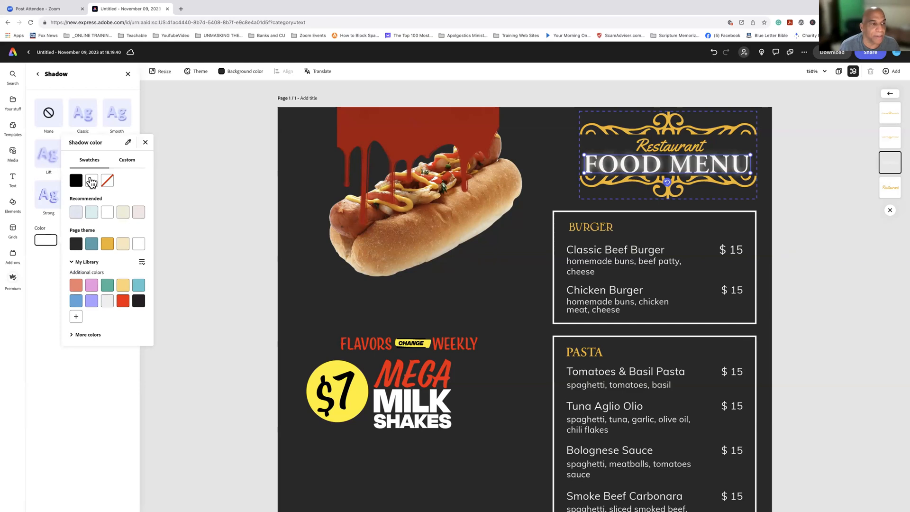
click(165, 178)
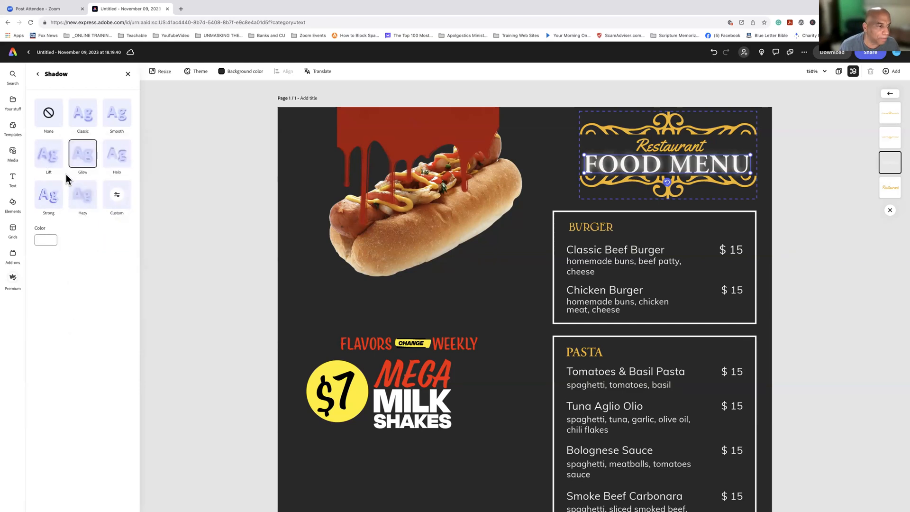
click(38, 74)
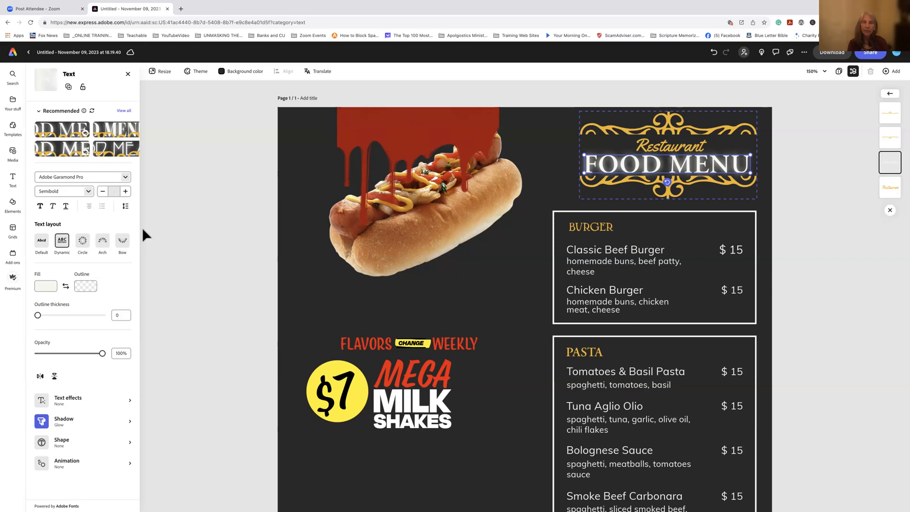
Create resized duplicates of the menu page in the Facebook post and YouTube thumbnail sizes
key(super+0)
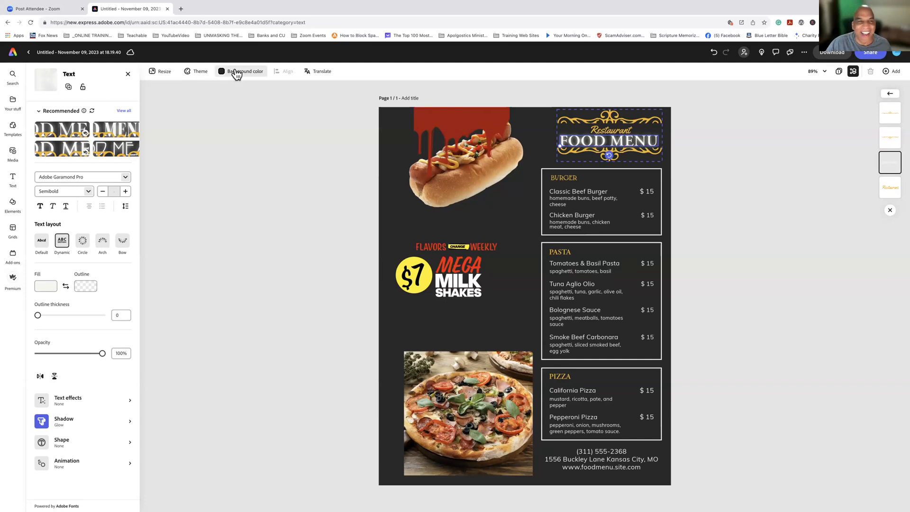
click(164, 73)
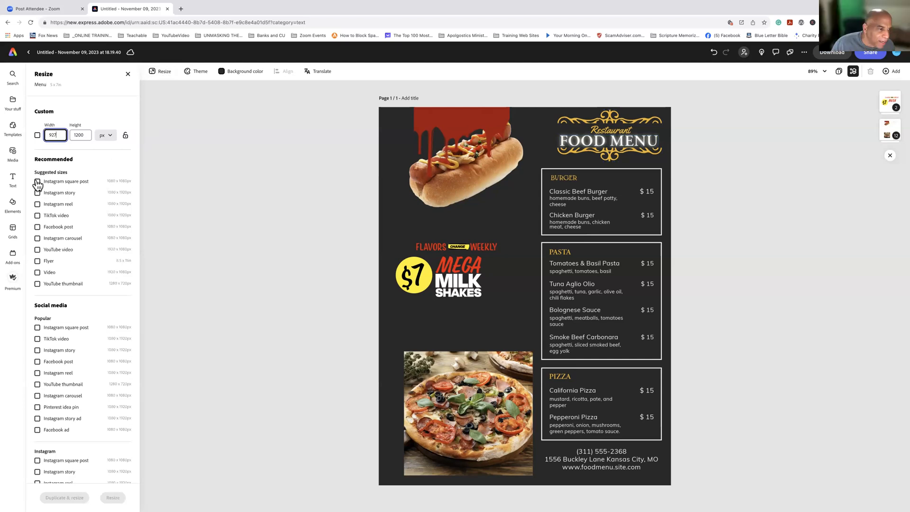
click(37, 227)
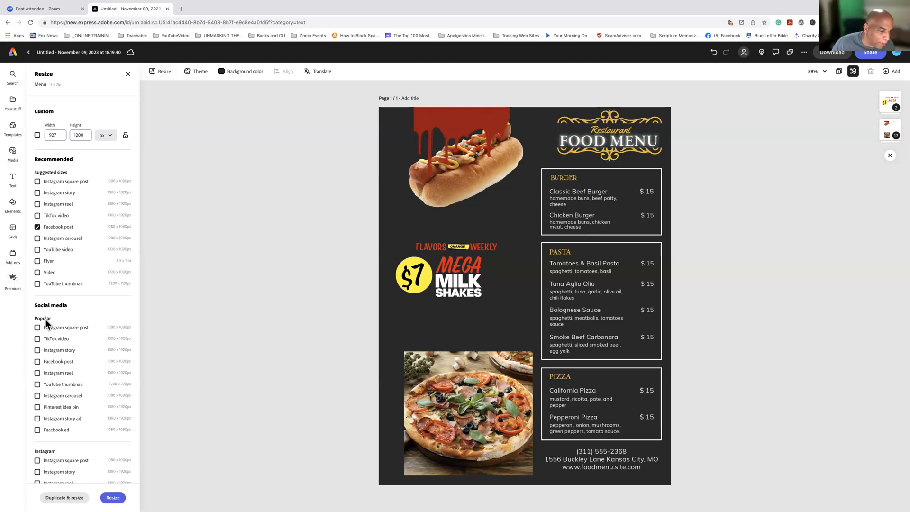
click(37, 384)
scroll(97, 417, down, 4)
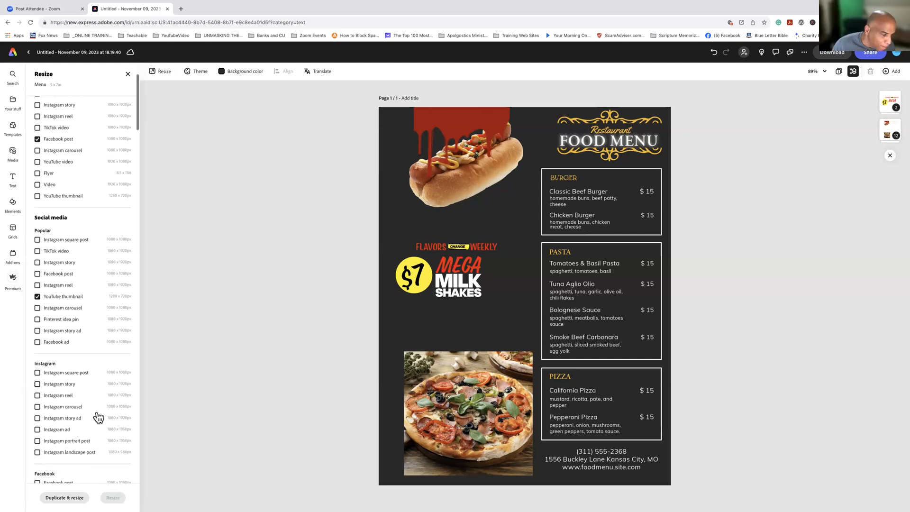
scroll(74, 432, down, 6)
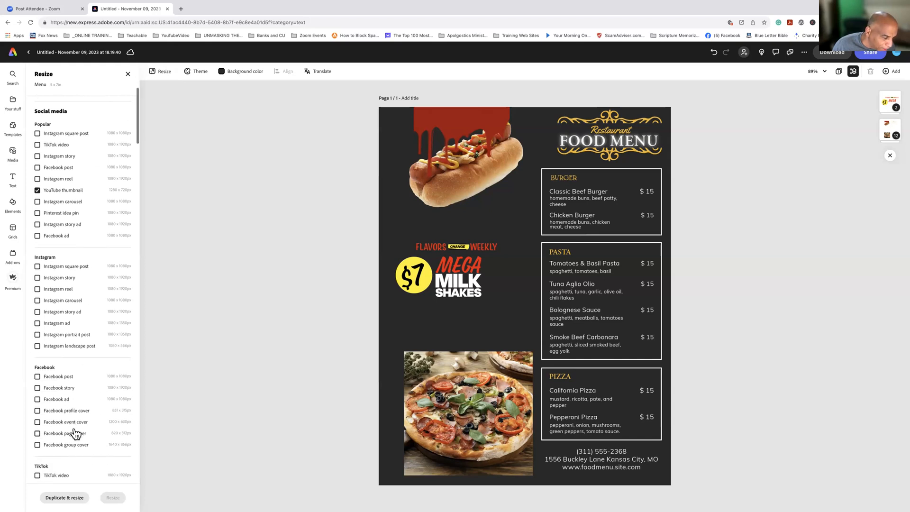
scroll(75, 433, down, 8)
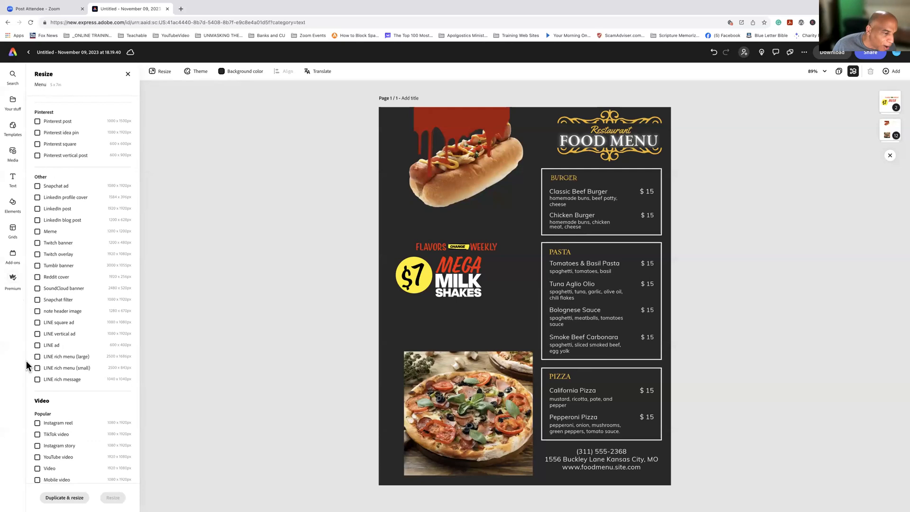
scroll(85, 378, down, 2)
scroll(85, 379, down, 10)
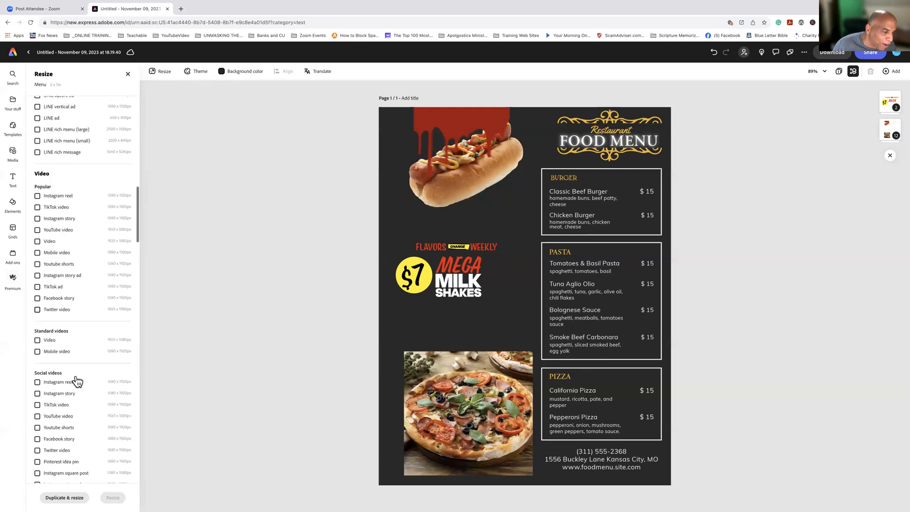
scroll(78, 382, down, 8)
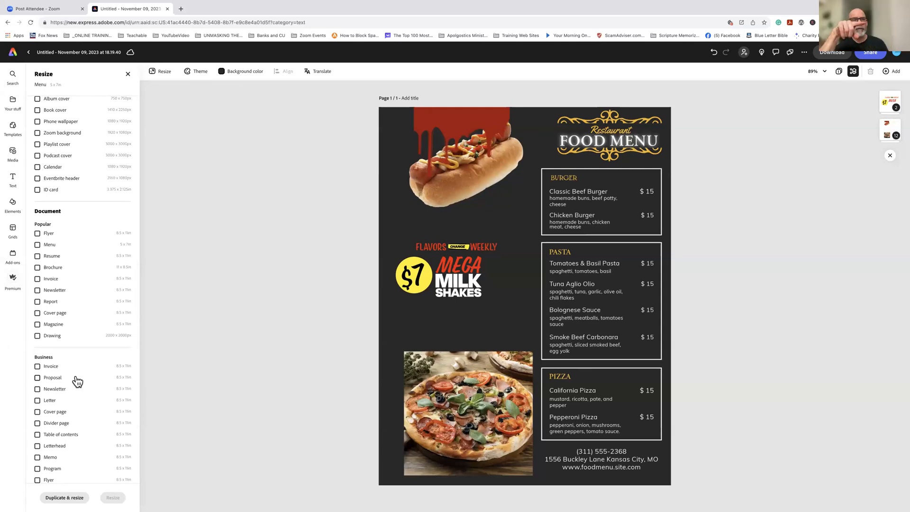
scroll(77, 381, up, 10)
scroll(77, 382, up, 10)
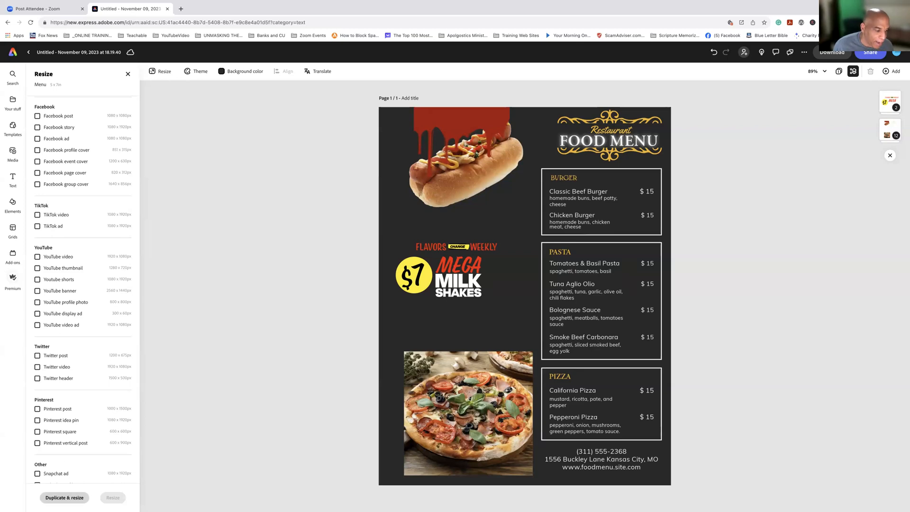
click(66, 497)
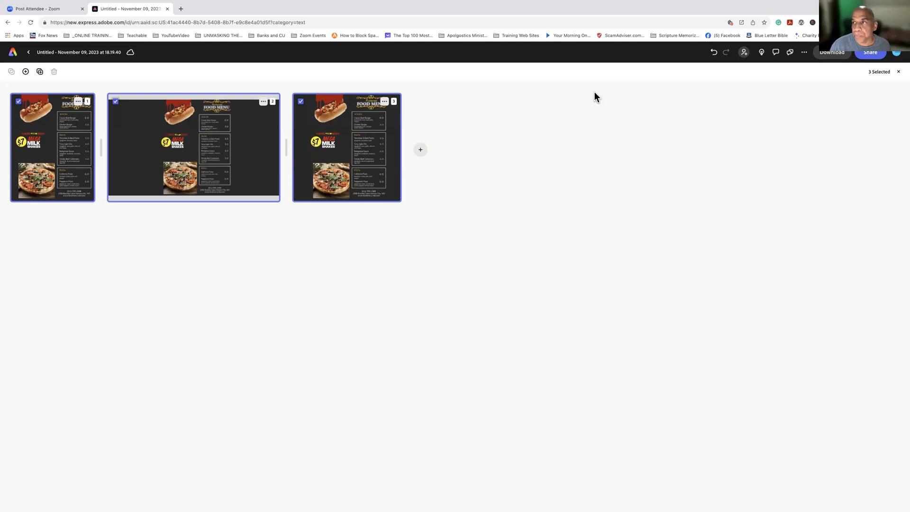
Open the Facebook post copy on page 3 and create a duplicate translated from English to Simplified Chinese
click(312, 134)
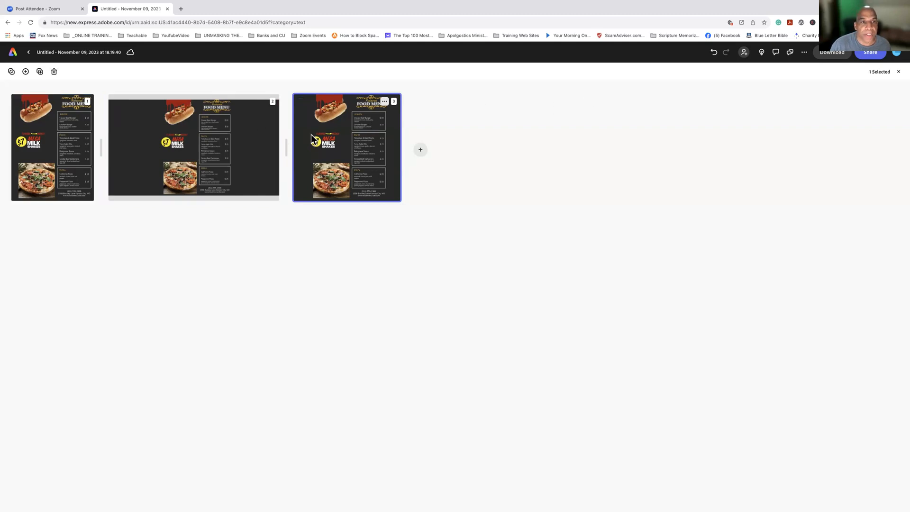
double_click(341, 131)
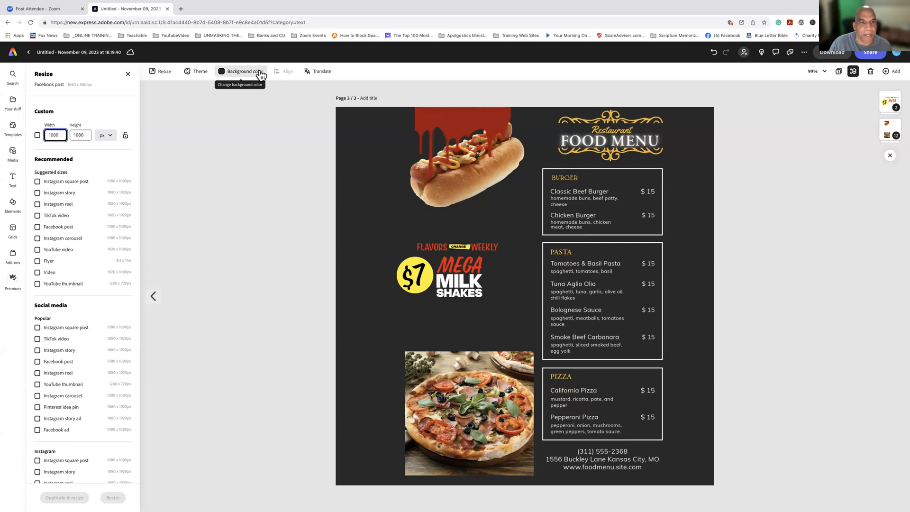
click(317, 72)
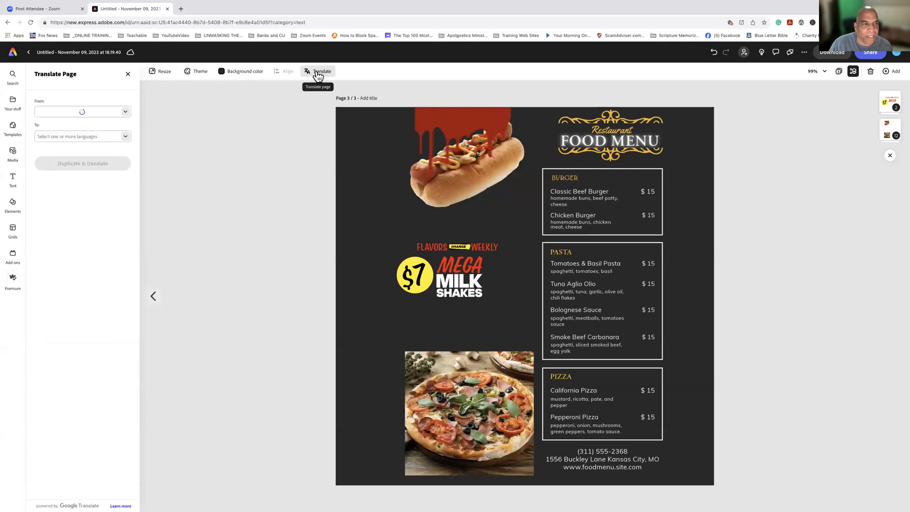
click(67, 132)
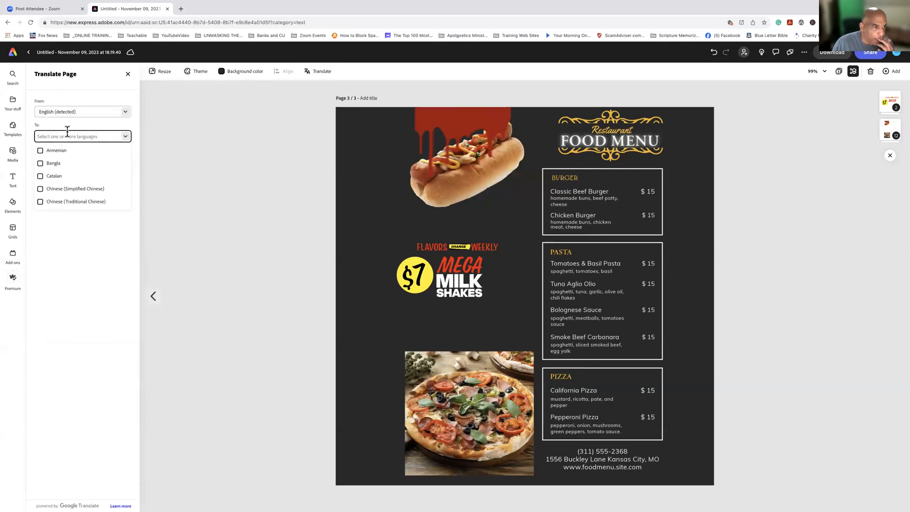
text(ch)
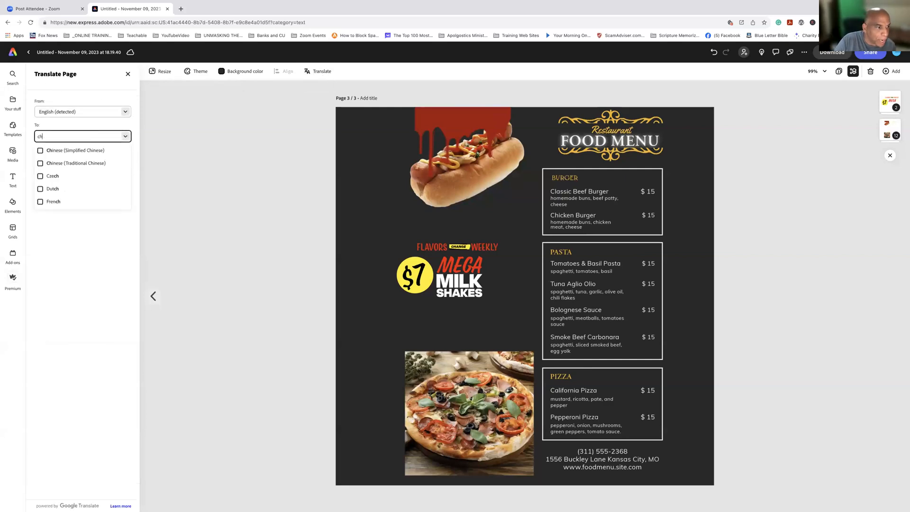
click(85, 150)
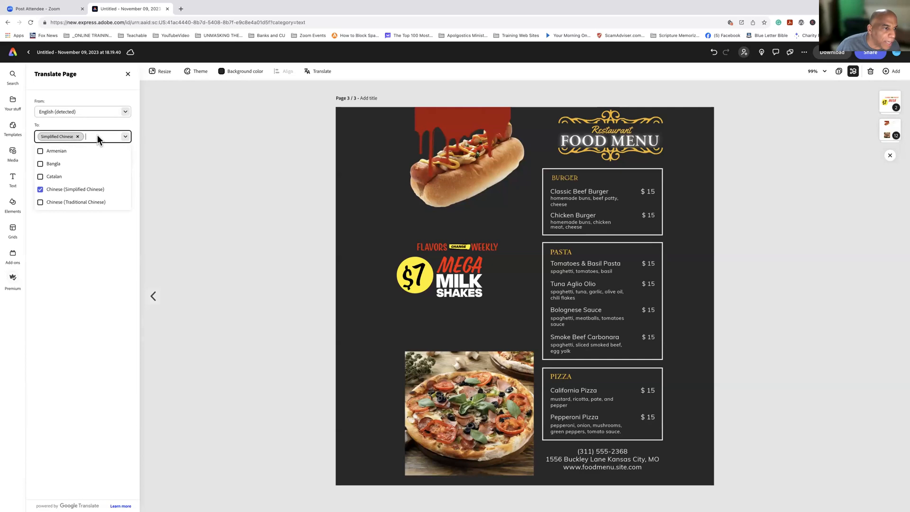
click(97, 136)
click(78, 163)
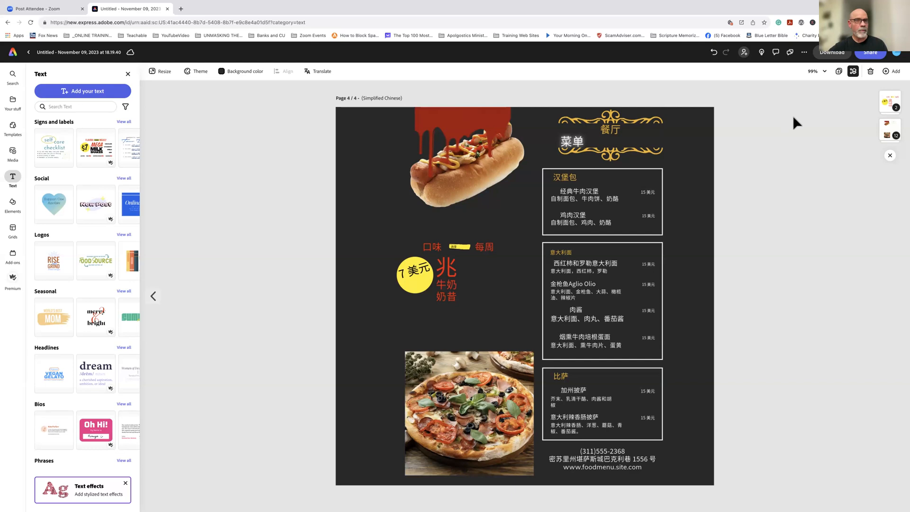
Return to page 3 and open the animation options of the red dripping sauce image
click(837, 72)
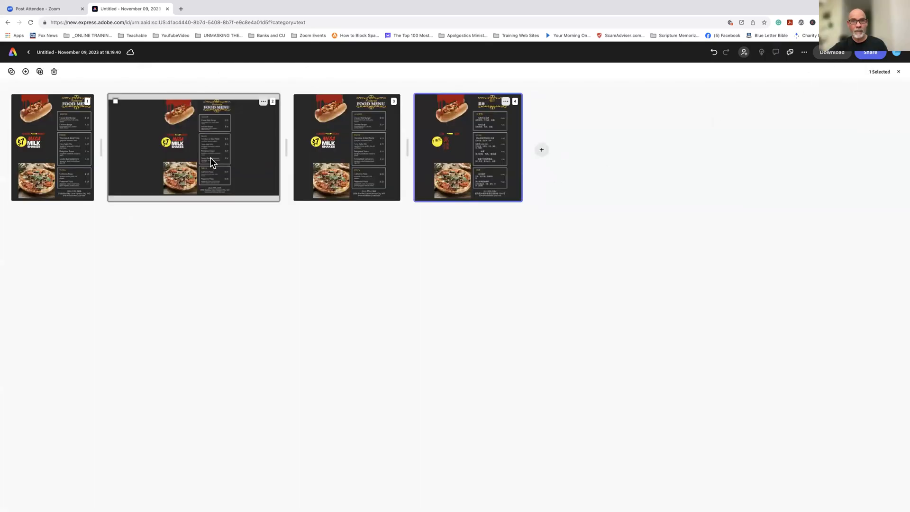
double_click(338, 144)
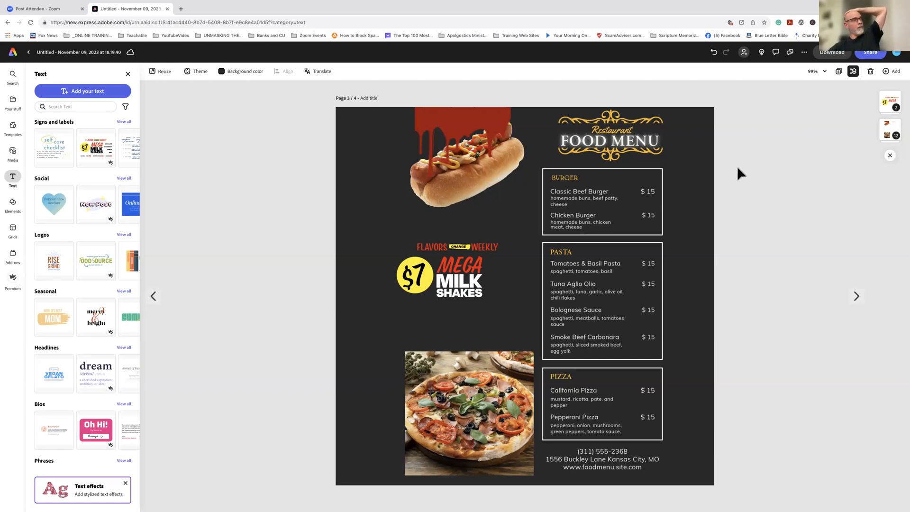
click(467, 176)
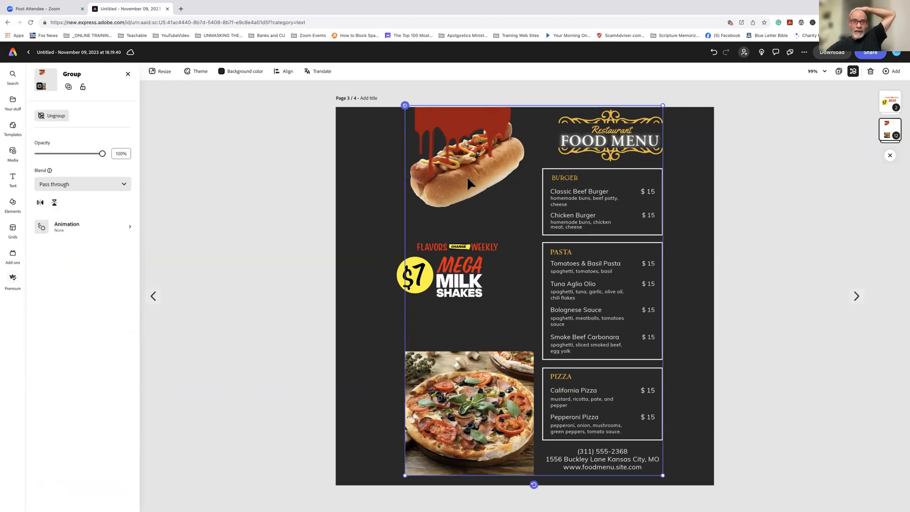
click(452, 122)
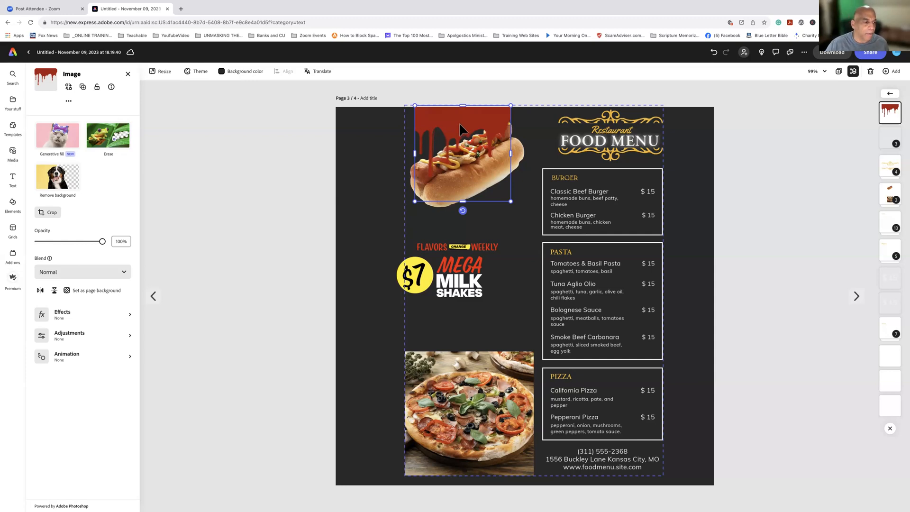
click(72, 356)
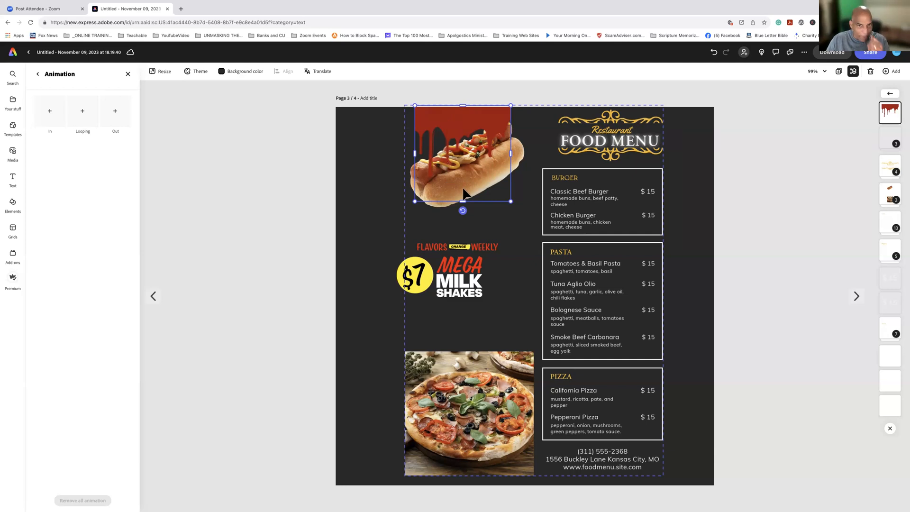
Move the hot dog image on page 3 slightly down, below the red drip graphic
click(885, 193)
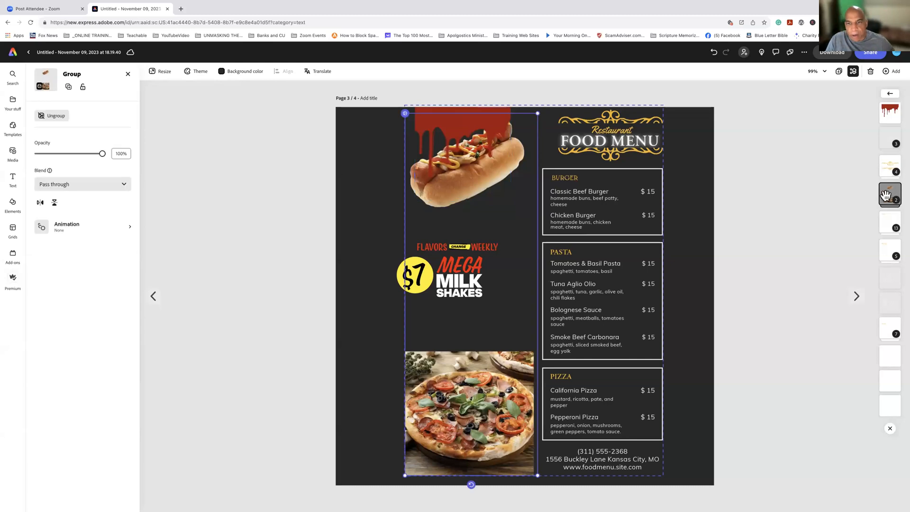
click(493, 189)
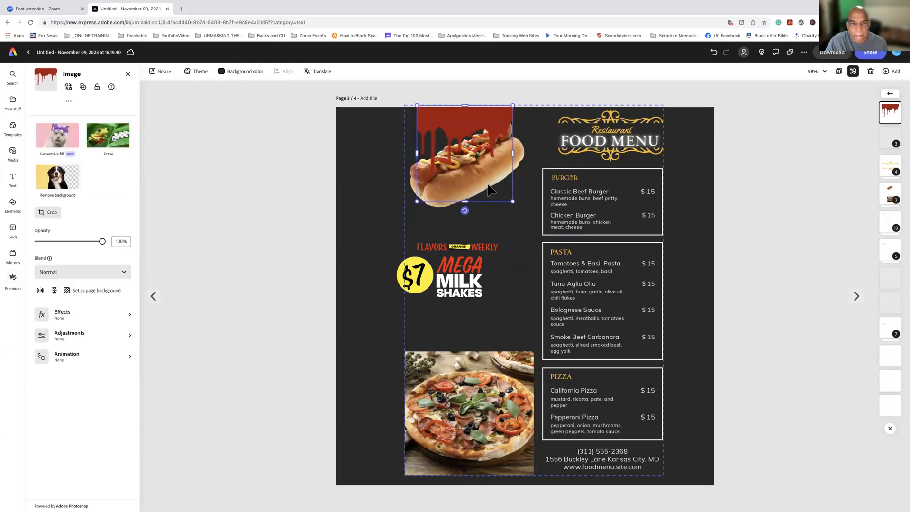
click(518, 166)
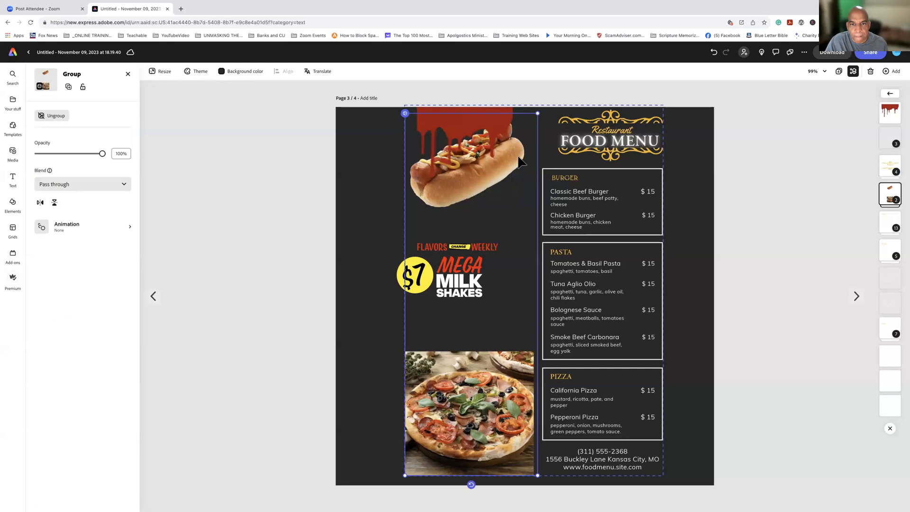
click(520, 162)
mouse_move(519, 162)
mouse_down()
mouse_move(505, 179)
mouse_move(513, 175)
mouse_up()
click(496, 189)
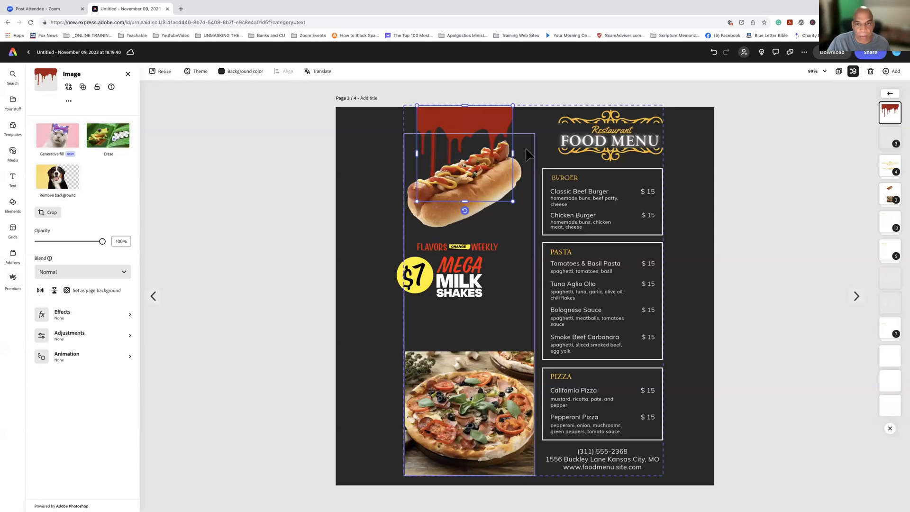
Select the hot dog image within the nested photo group and open its In animation styles
click(505, 182)
click(489, 184)
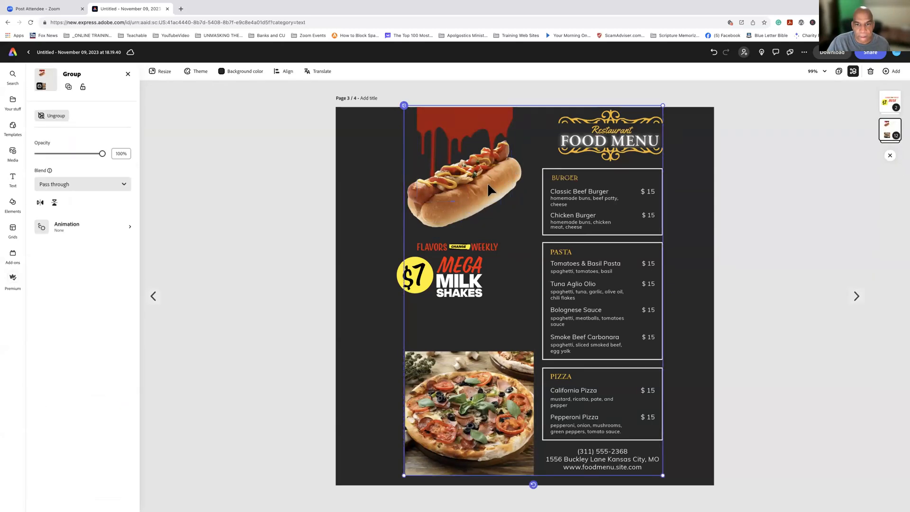
click(487, 183)
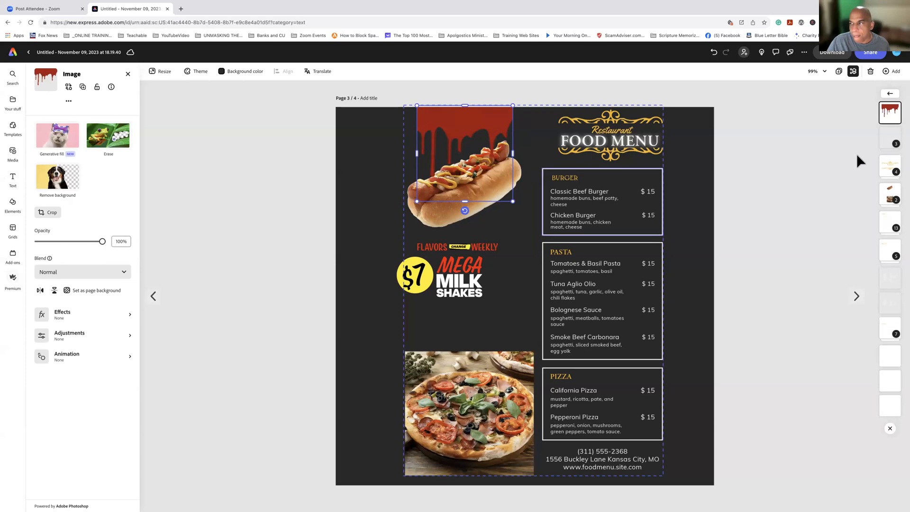
click(888, 189)
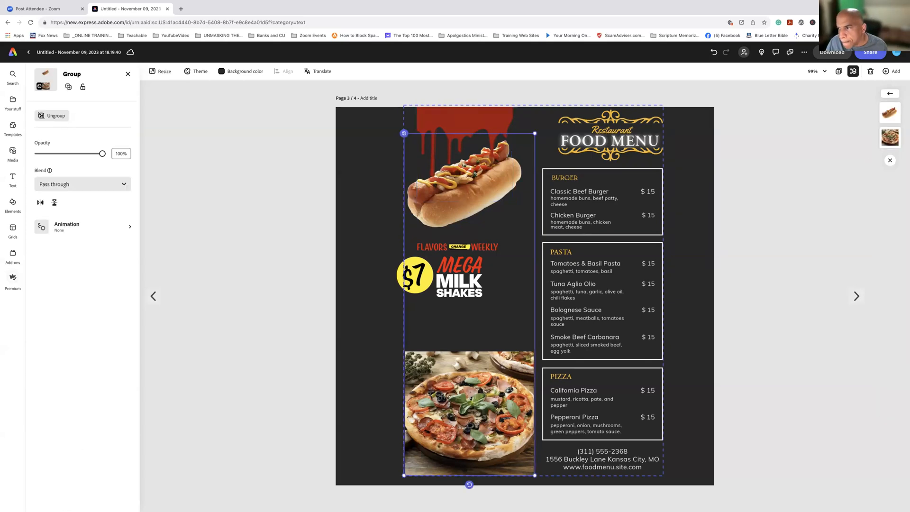
click(877, 115)
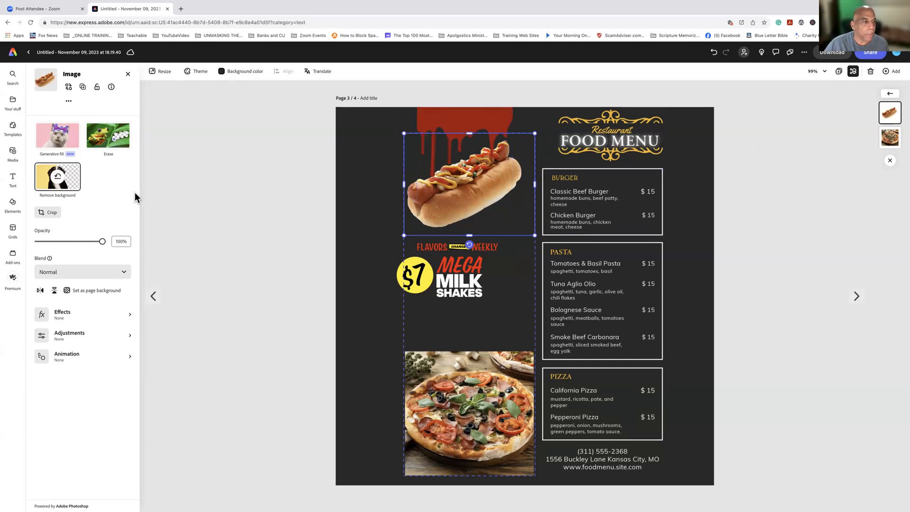
click(66, 356)
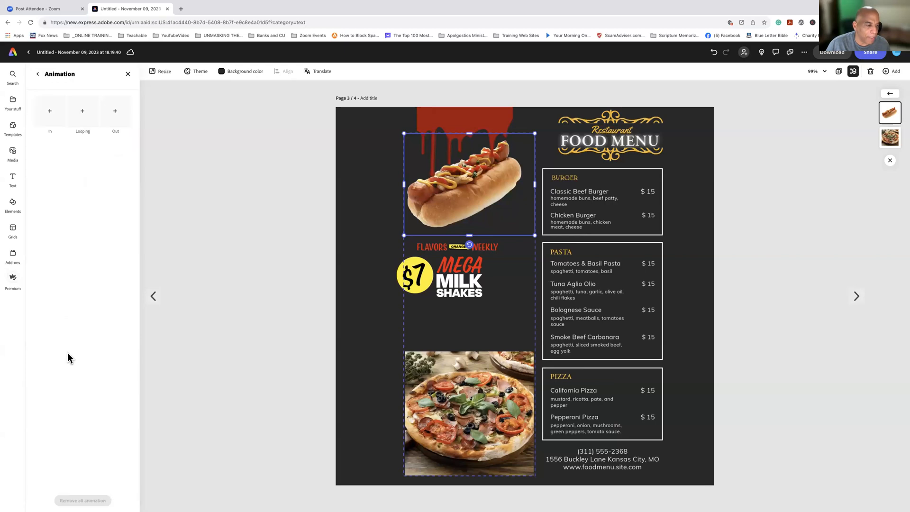
click(48, 111)
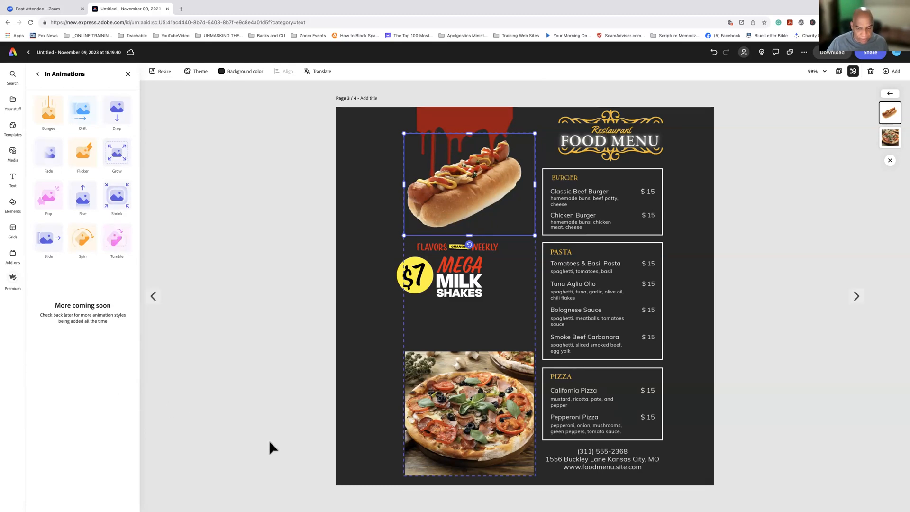
Examine the nested layer groups on page 3, working down from the main menu group to the hot dog image
click(473, 189)
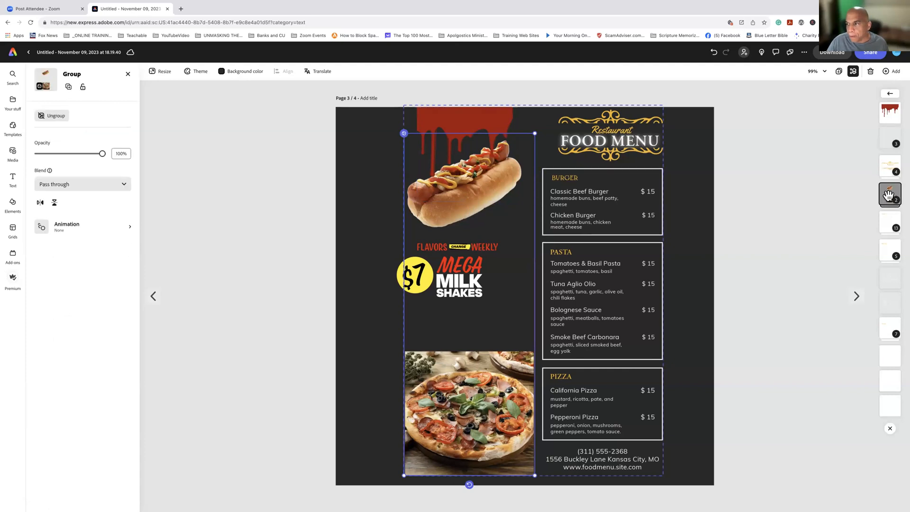
click(871, 116)
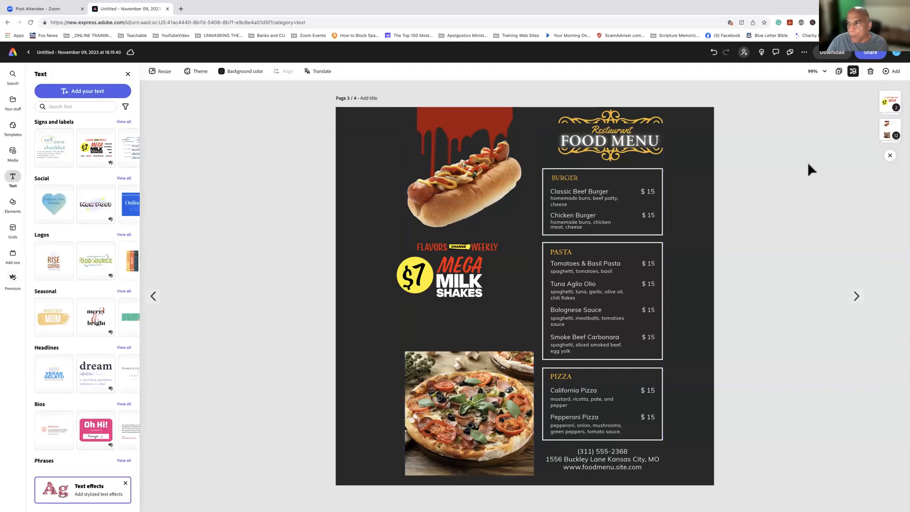
click(470, 194)
click(887, 130)
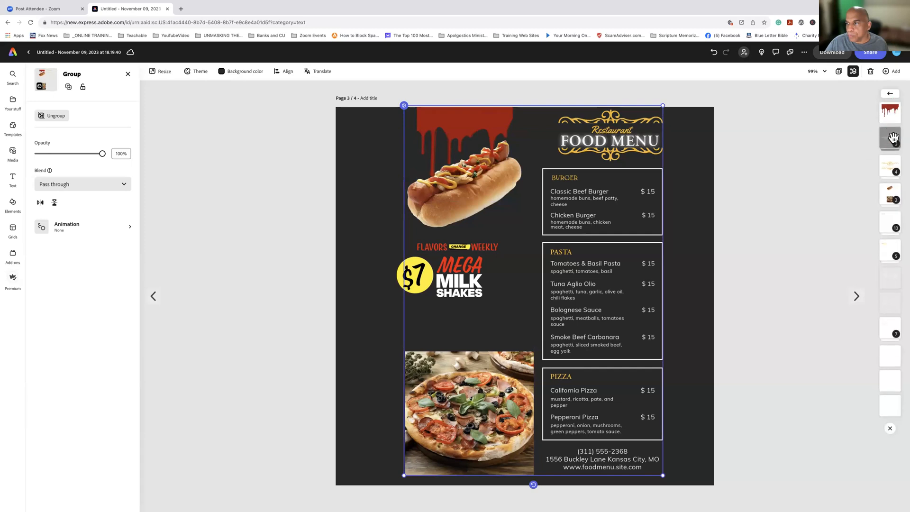
click(887, 192)
click(887, 191)
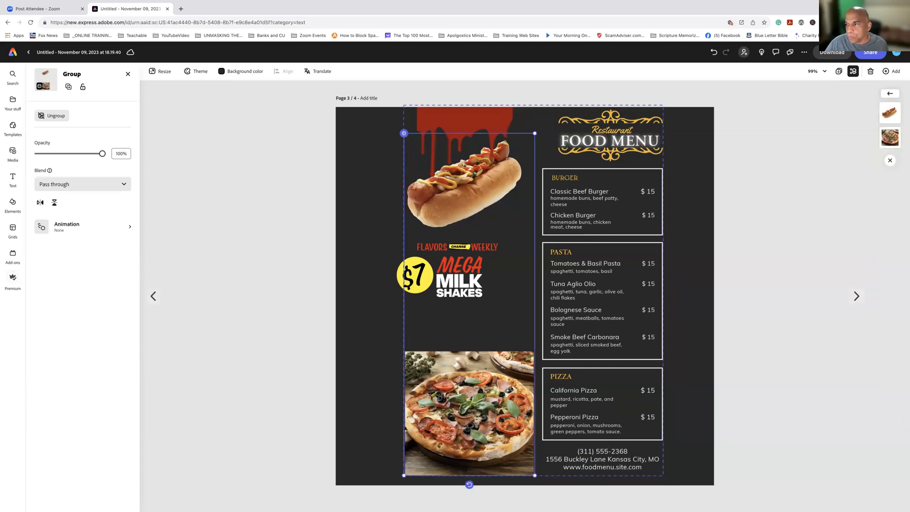
click(837, 167)
click(483, 199)
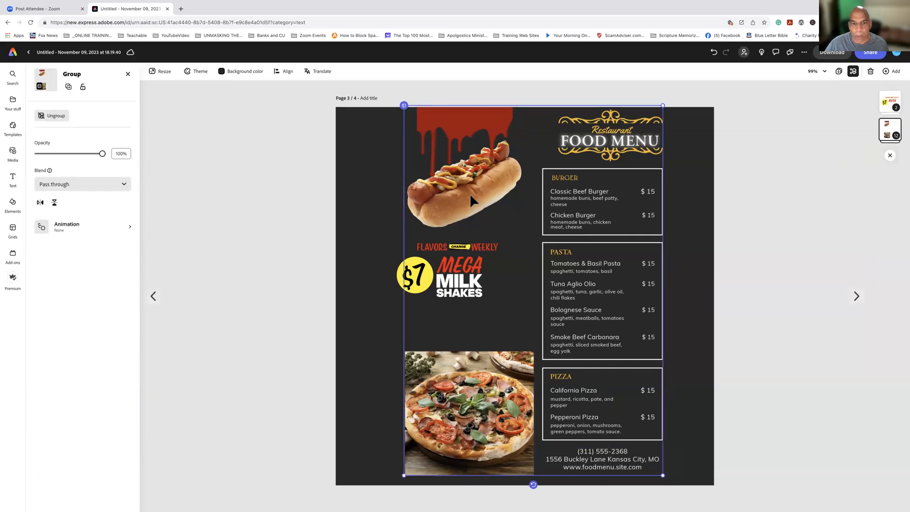
double_click(470, 194)
double_click(469, 195)
click(452, 212)
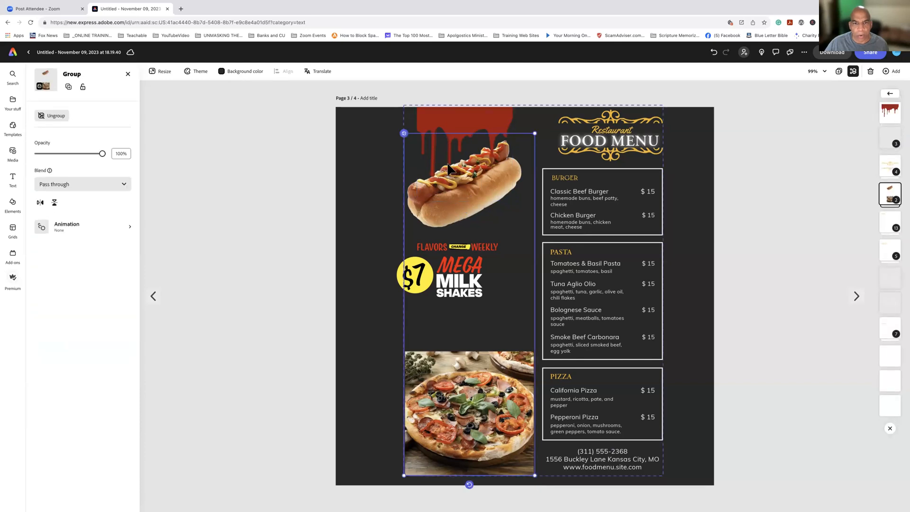
double_click(456, 206)
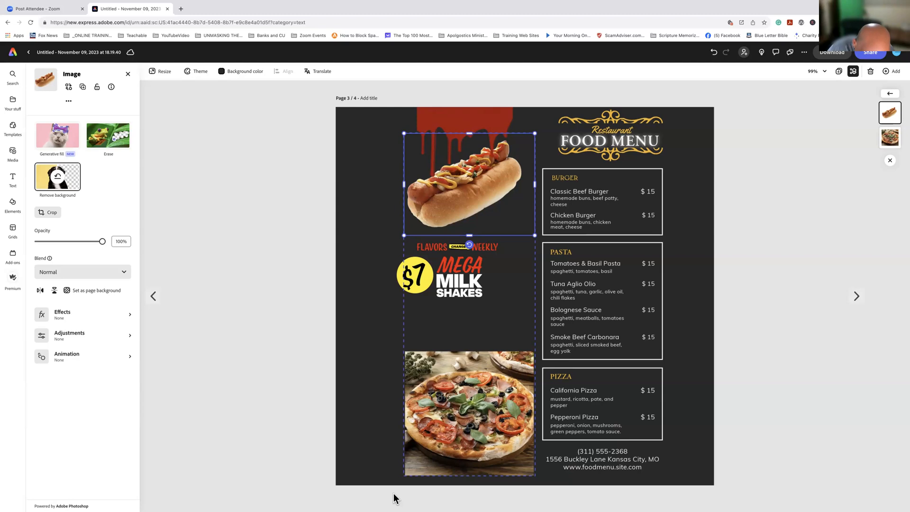
key(super+minus)
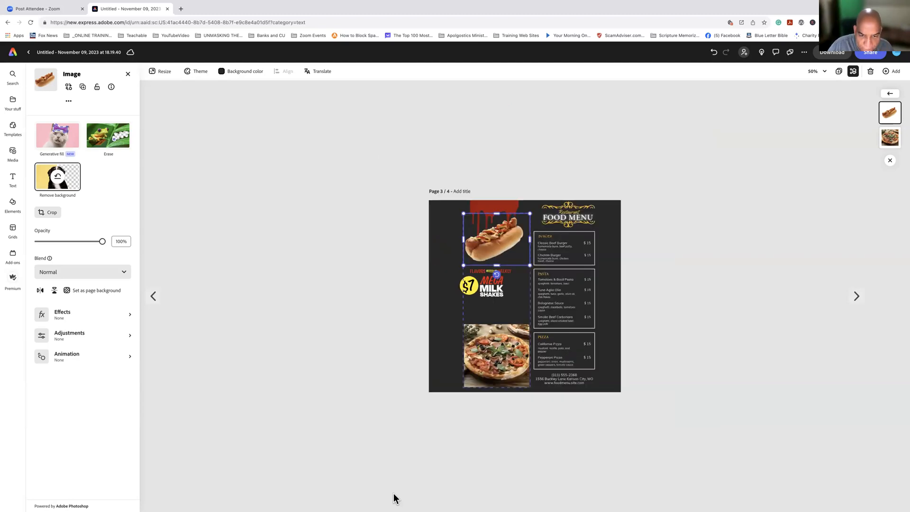
key(super+equal)
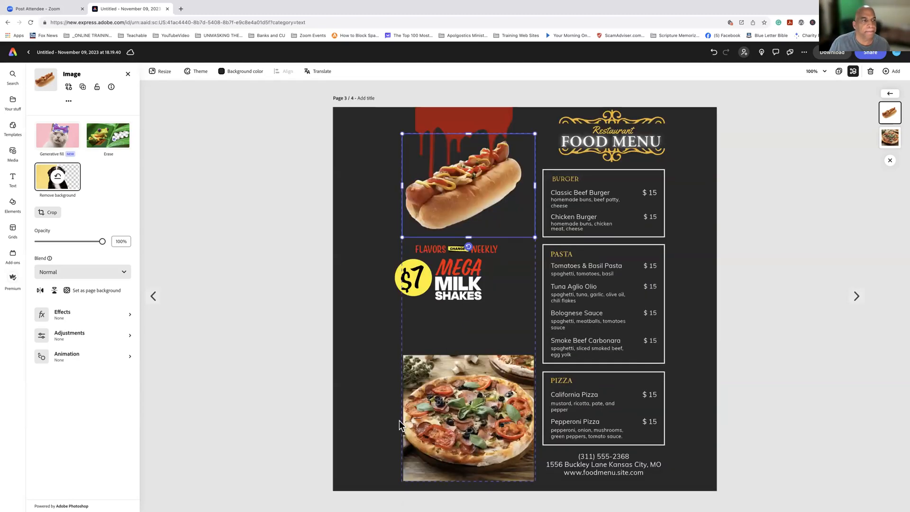
Select the hot dog image inside the nested photo group, apply the Tumble In animation and preview it
click(459, 200)
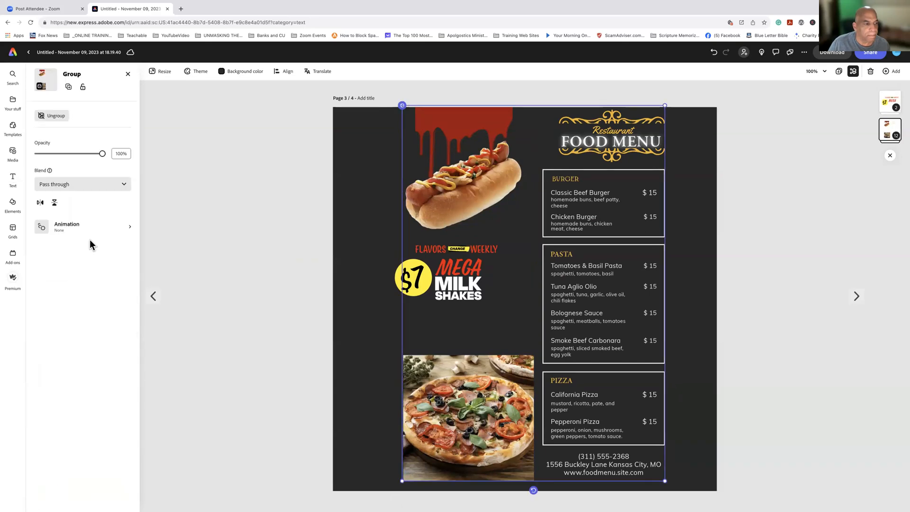
double_click(466, 208)
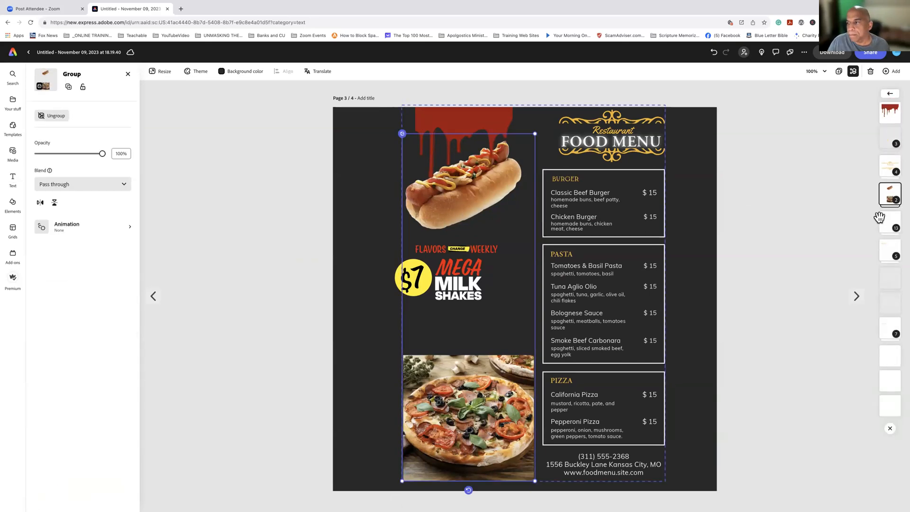
double_click(885, 191)
click(890, 93)
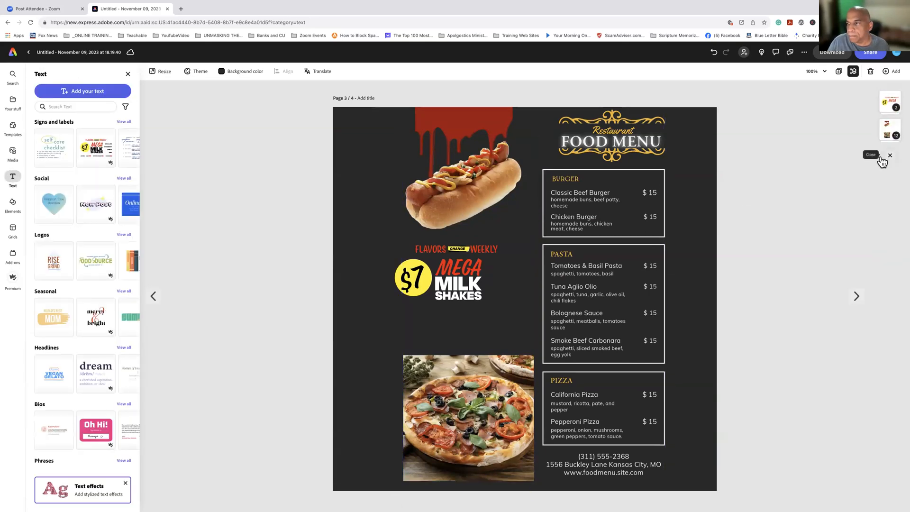
double_click(433, 207)
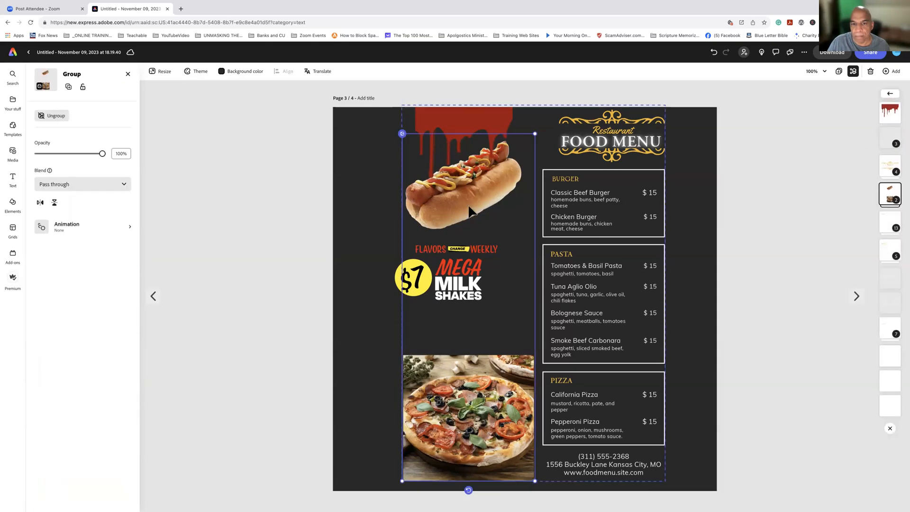
double_click(887, 194)
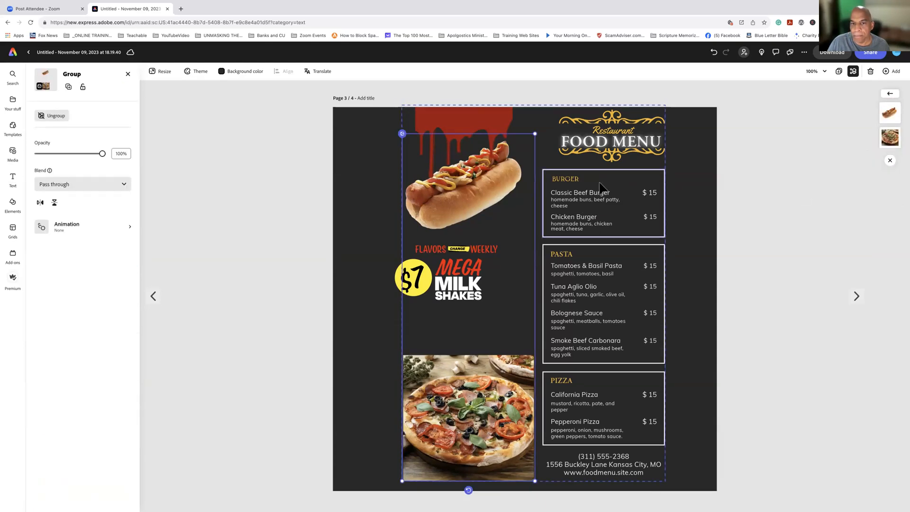
click(469, 211)
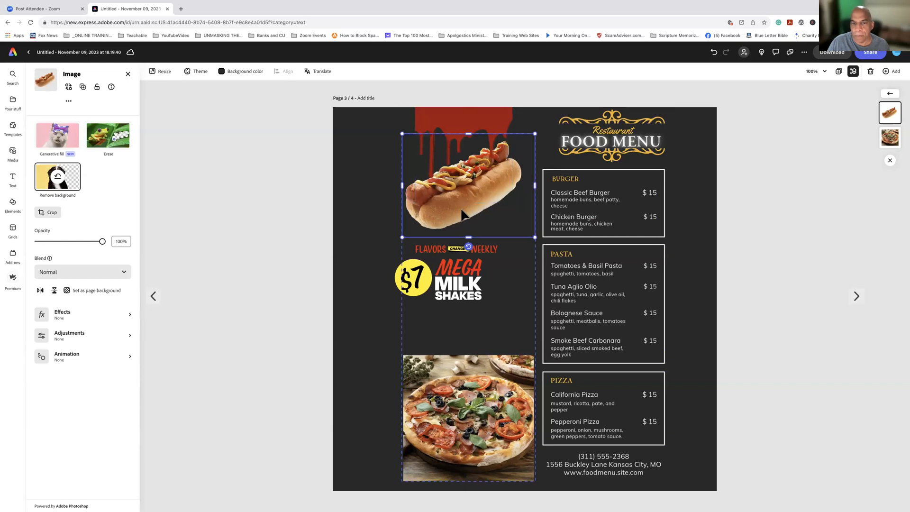
click(75, 361)
click(50, 113)
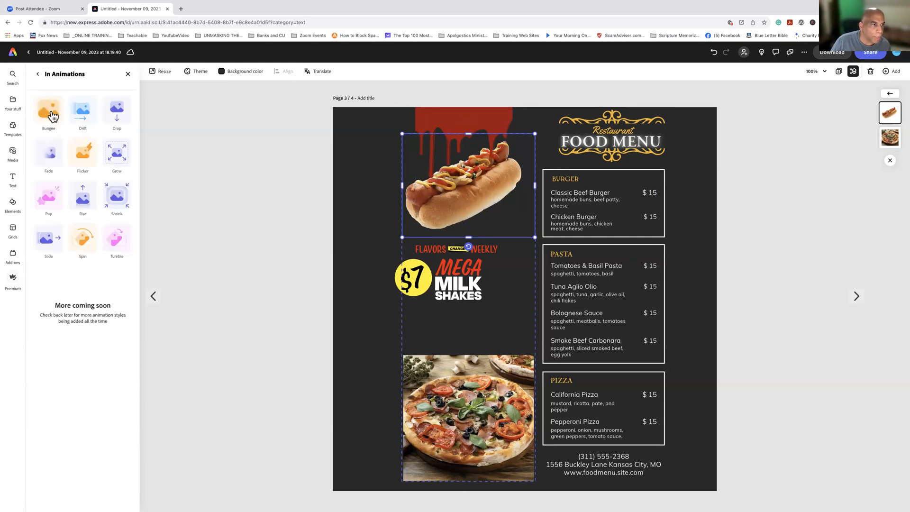
click(116, 239)
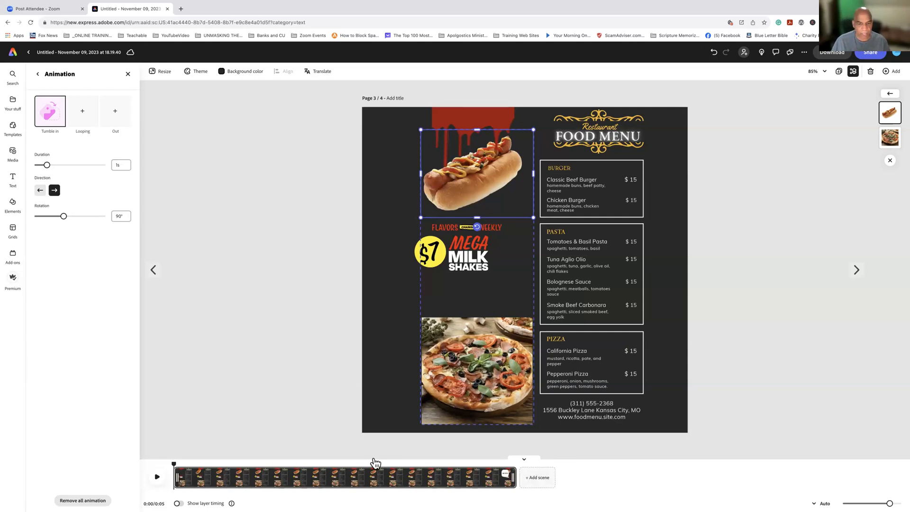
click(153, 477)
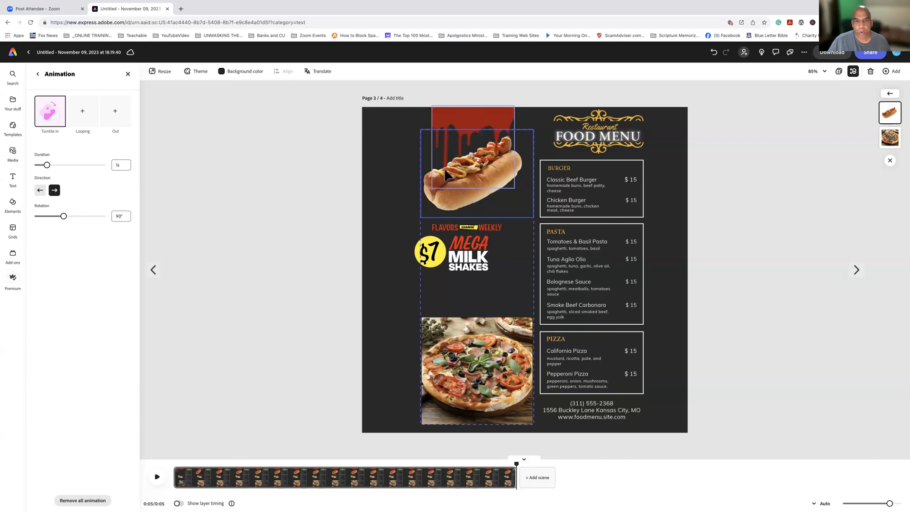
Turn on layer timing in the timeline, show the hot dog image's timing track and play the scene
click(445, 113)
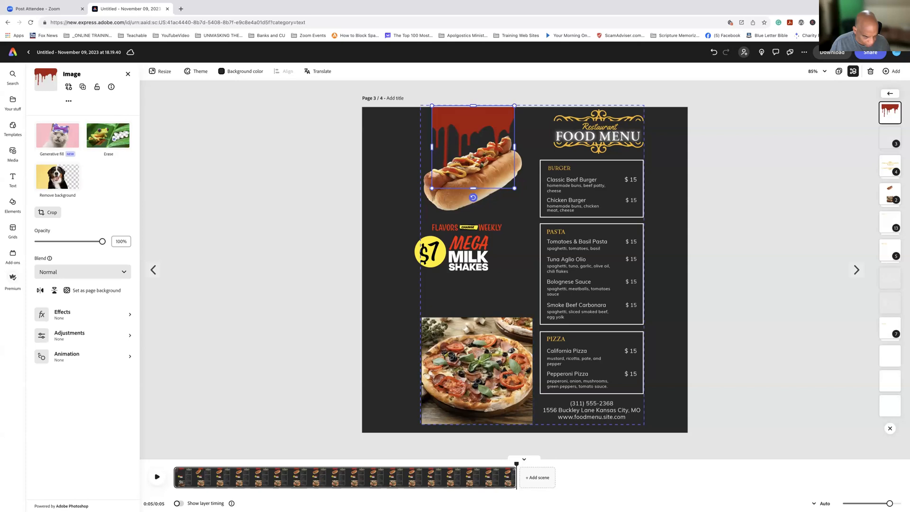
click(178, 503)
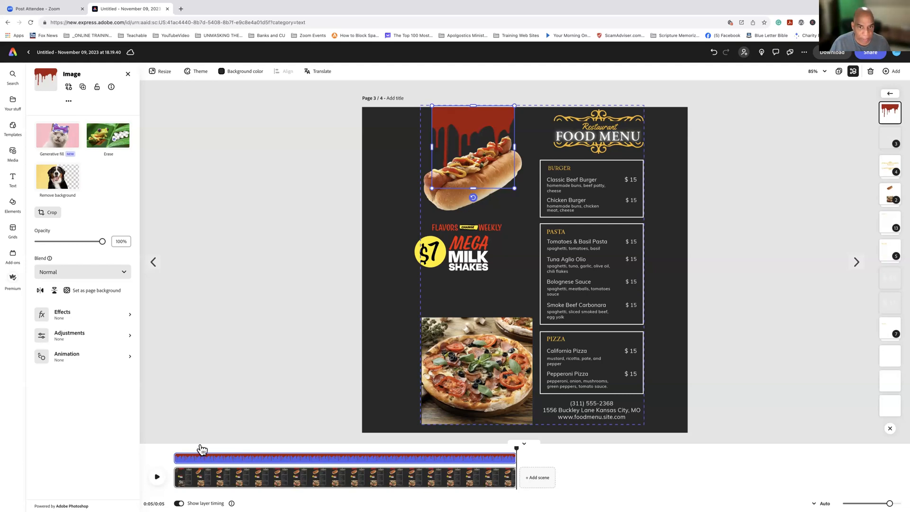
click(464, 203)
click(468, 187)
click(454, 201)
click(454, 201)
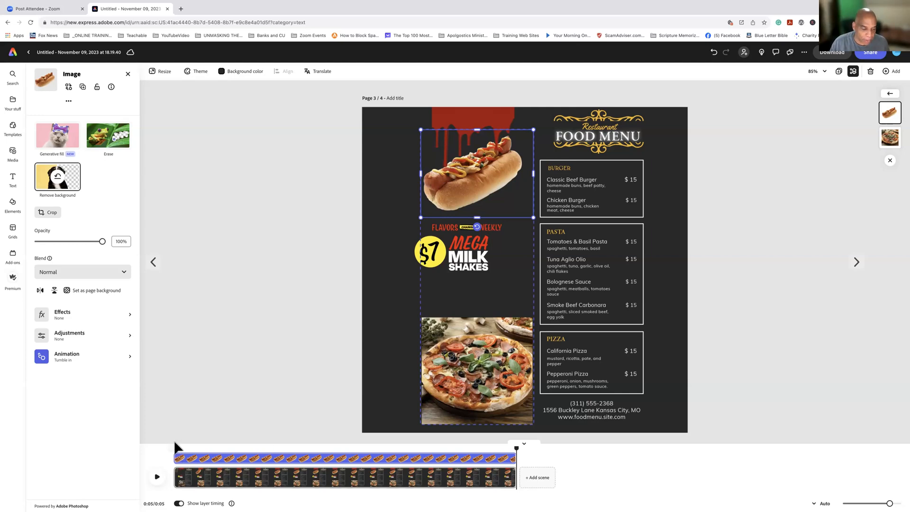
click(157, 477)
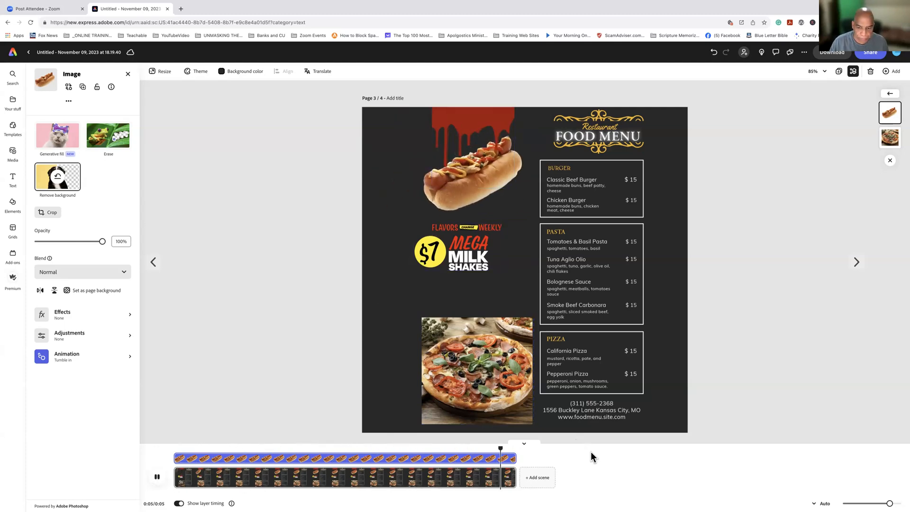
Select the red dripping sauce image within the menu group and apply the Drop In animation
click(310, 227)
click(456, 115)
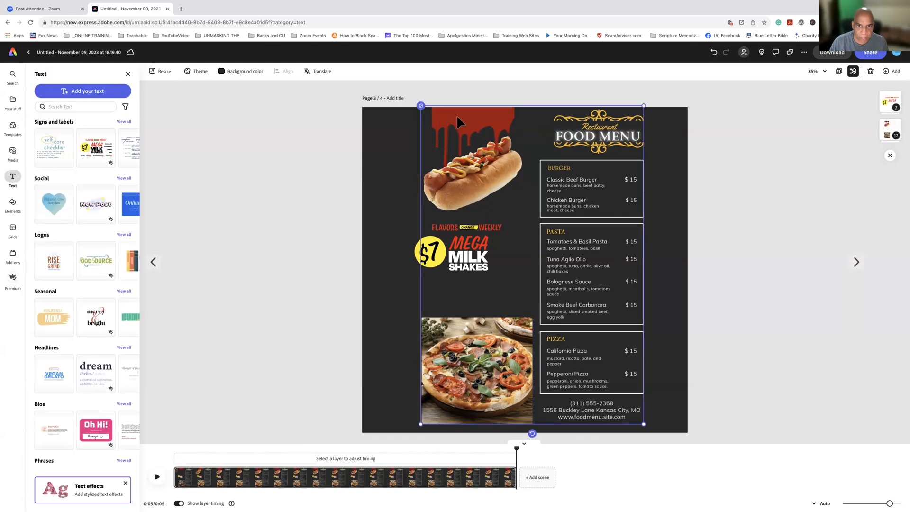
click(467, 116)
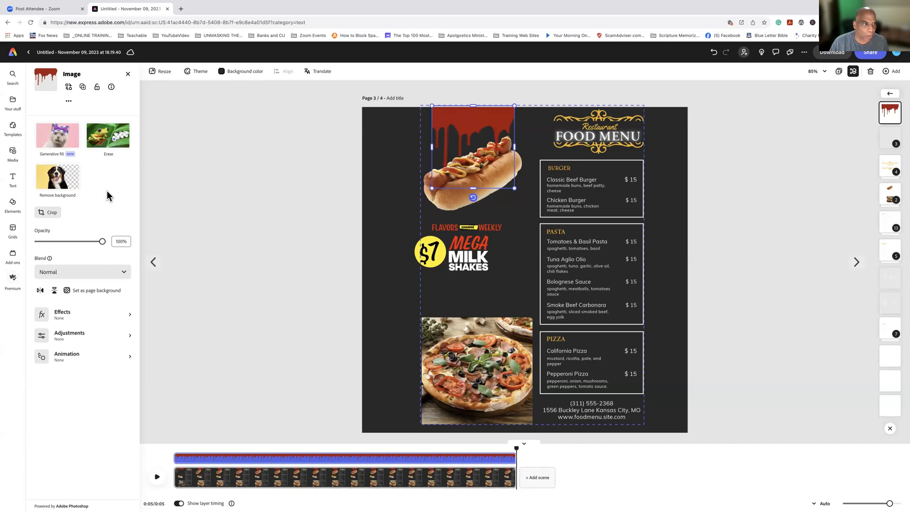
click(69, 356)
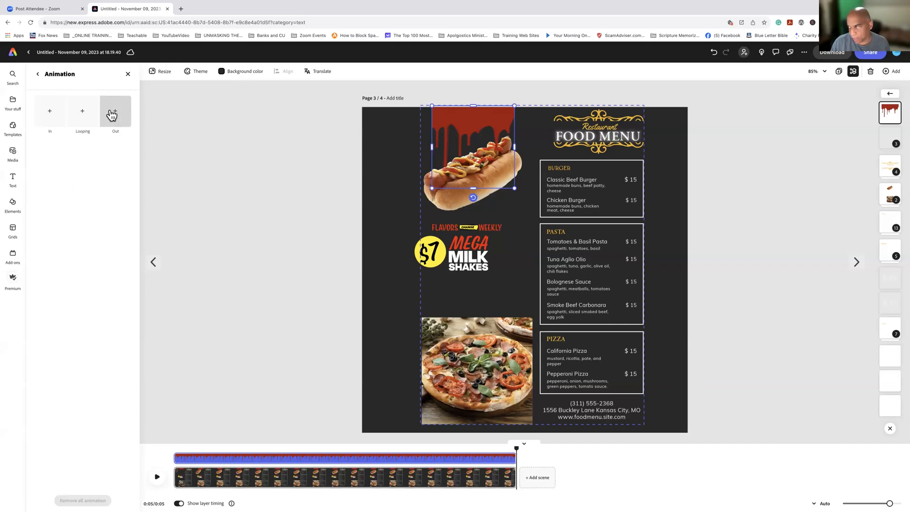
click(50, 114)
click(51, 115)
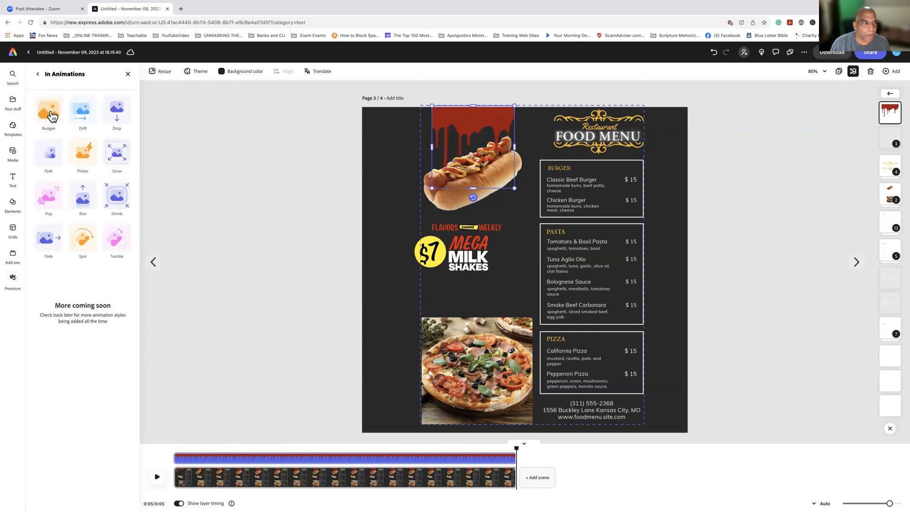
click(115, 116)
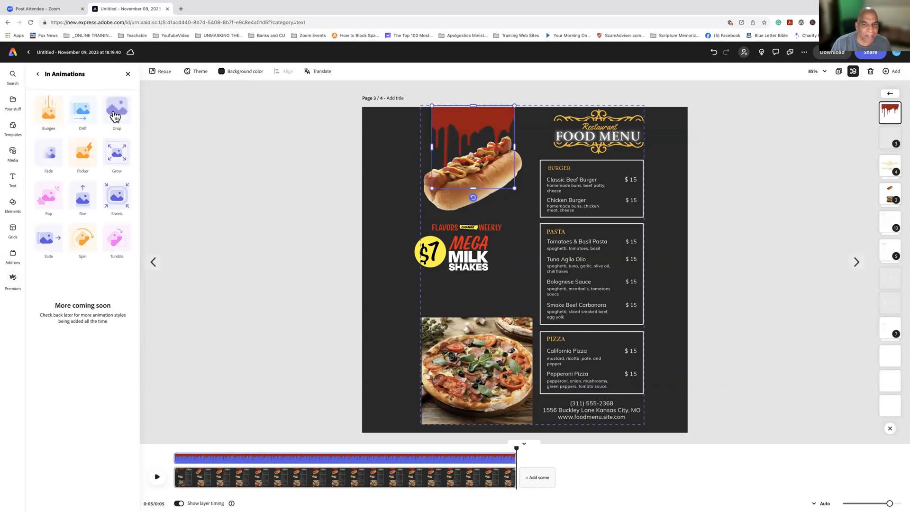
click(119, 116)
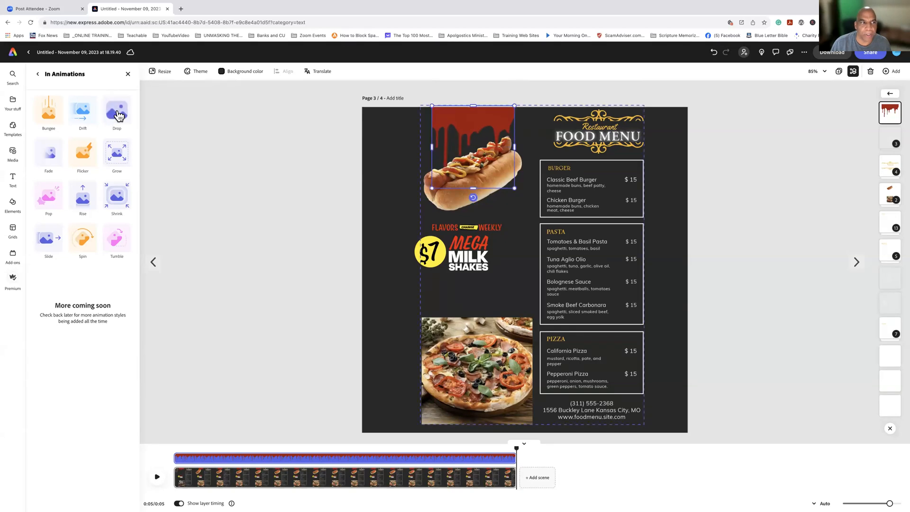
click(118, 116)
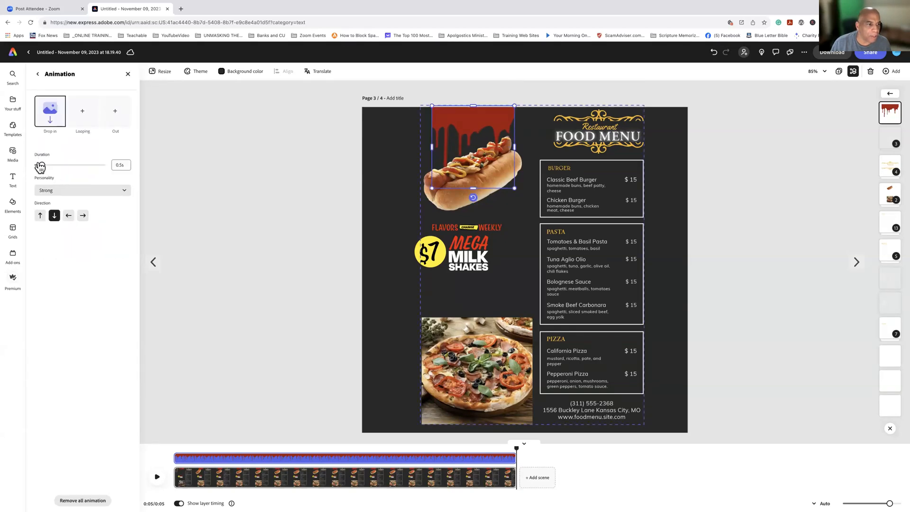
Set the personality of the red drip image's Drop In animation to Energetic and play the scene
click(109, 194)
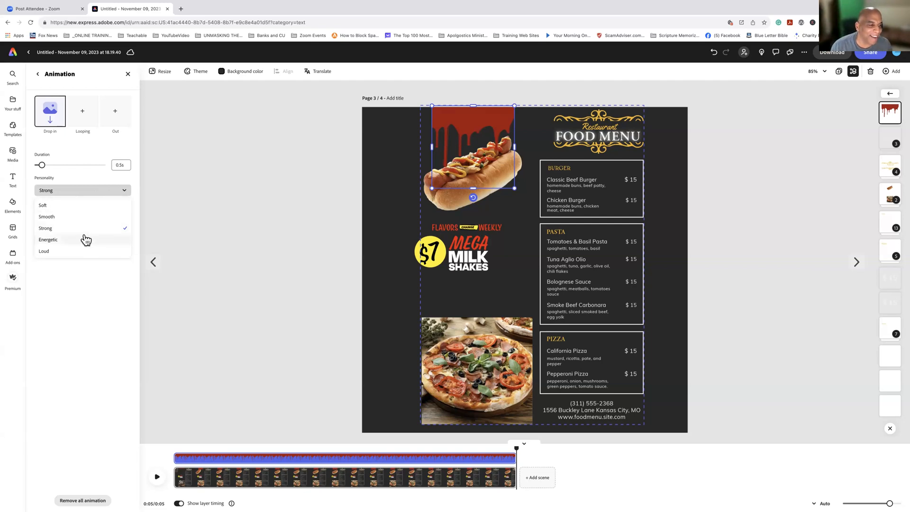
click(64, 239)
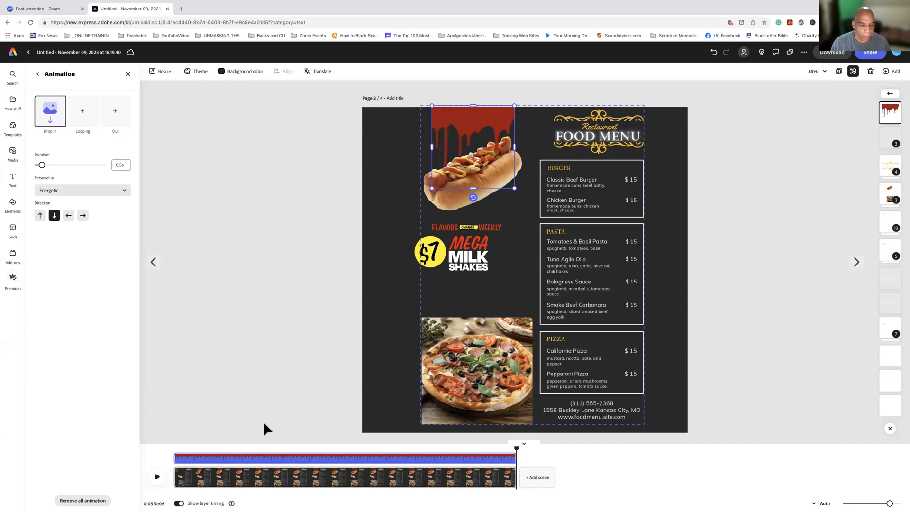
click(156, 477)
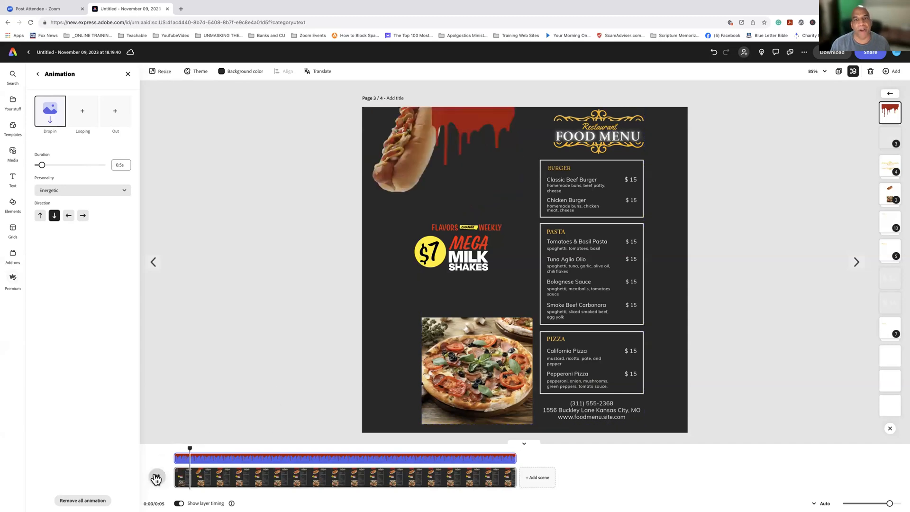
click(157, 478)
click(157, 478)
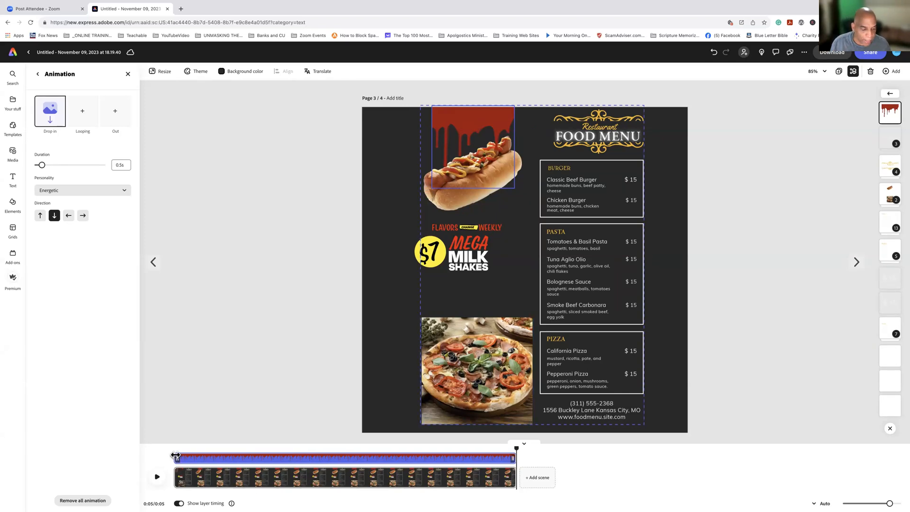
Delay the red drip layer's start to about 1 second in the timeline and scrub through its opening to check the timing
drag(175, 457, 257, 458)
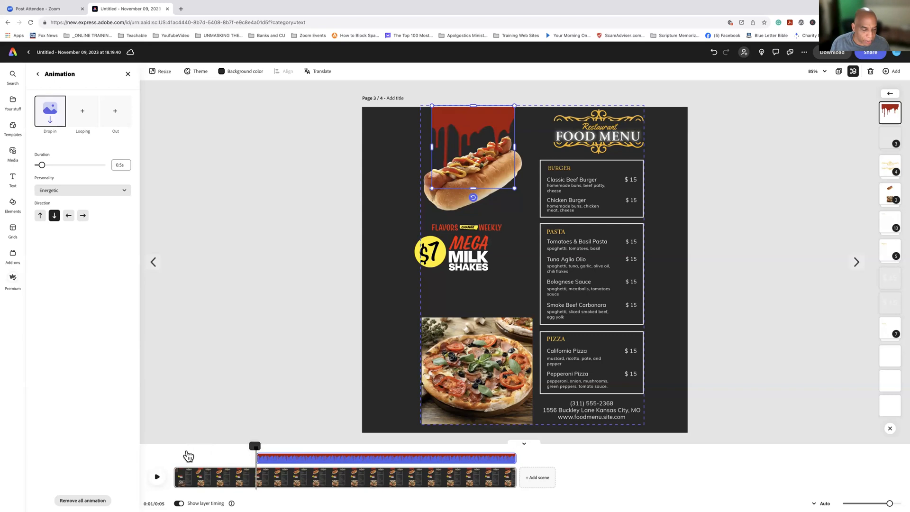
click(176, 447)
drag(191, 447, 245, 448)
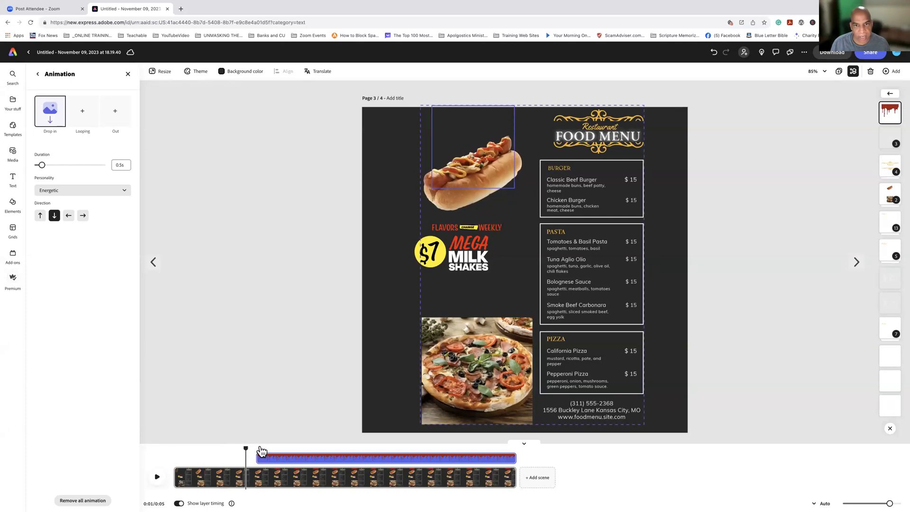
Enlarge the red drip image and center it behind the hot dog at the page's upper edge, then scrub the opening up to about 2 seconds
click(345, 454)
drag(341, 446, 295, 448)
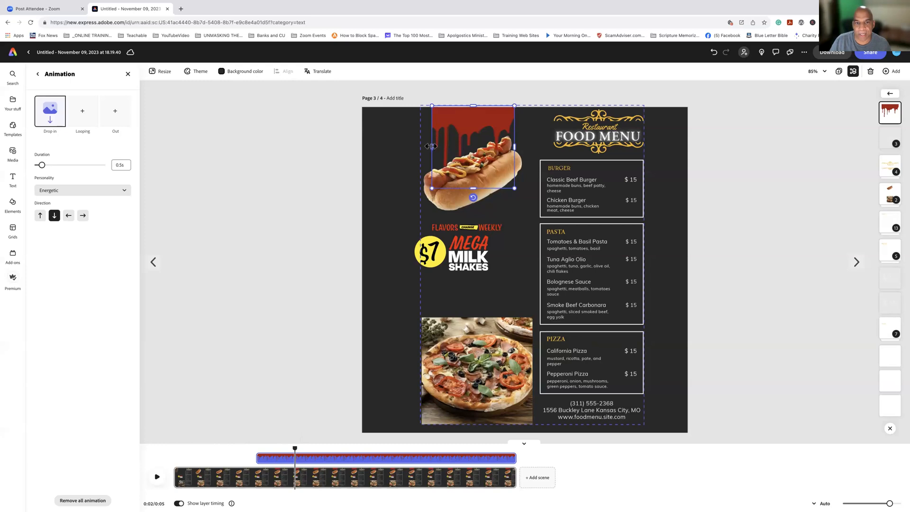
drag(431, 148, 395, 149)
drag(453, 118, 466, 119)
mouse_move(466, 190)
mouse_down()
mouse_move(462, 224)
mouse_move(466, 206)
mouse_up()
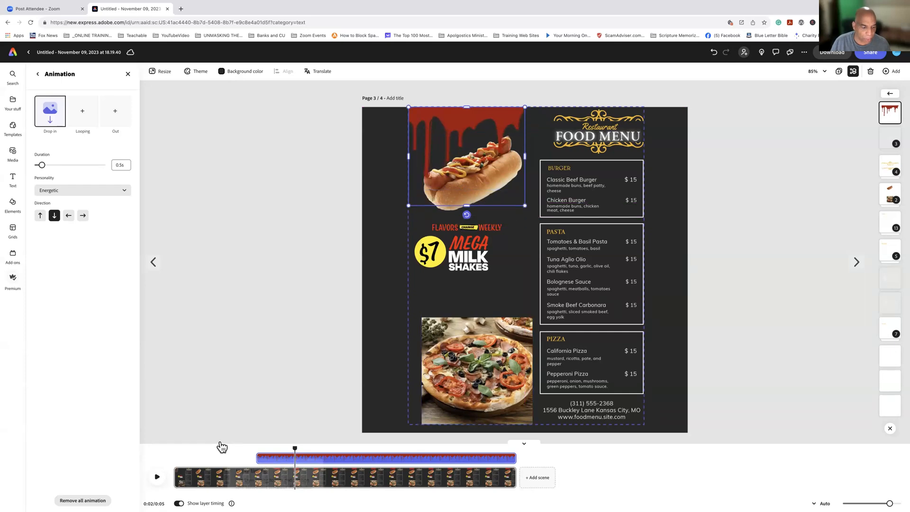
click(203, 449)
drag(174, 451, 291, 452)
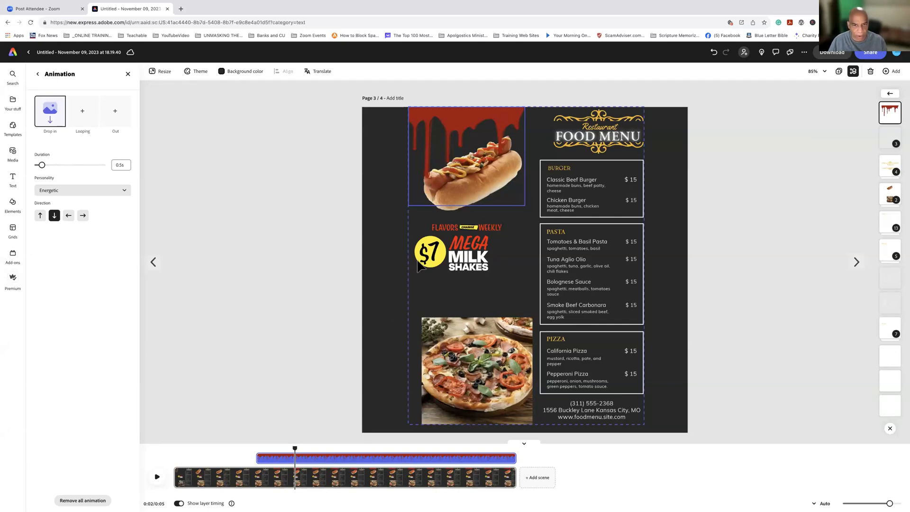
Nudge the red drip image slightly upward and select the hot dog image inside its image group in the layer stack
click(490, 179)
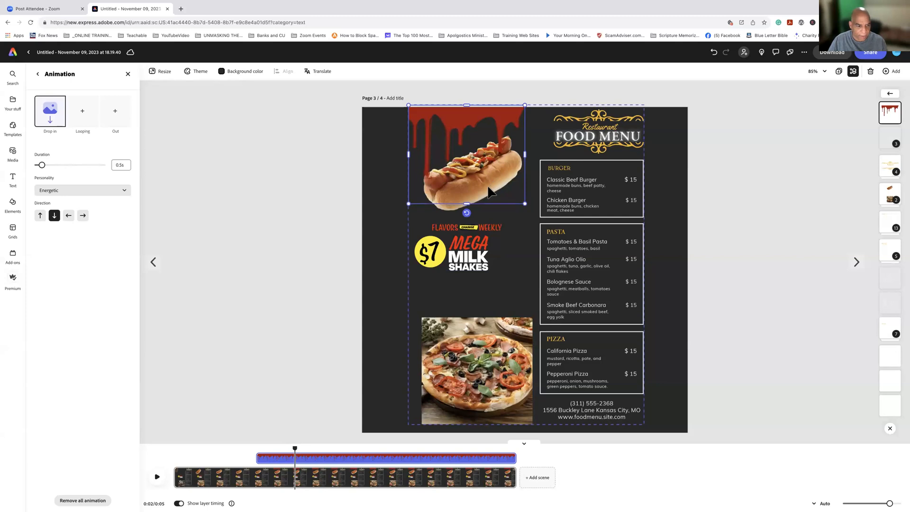
click(493, 201)
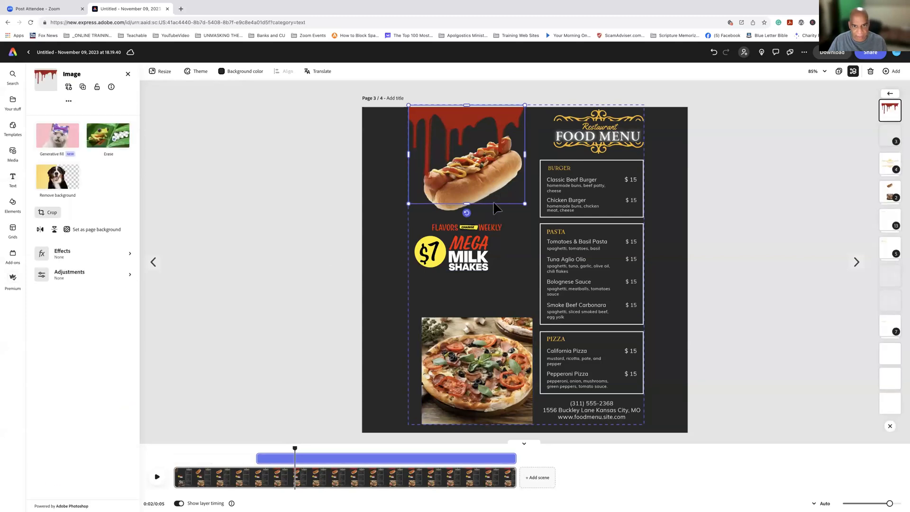
click(890, 193)
click(890, 112)
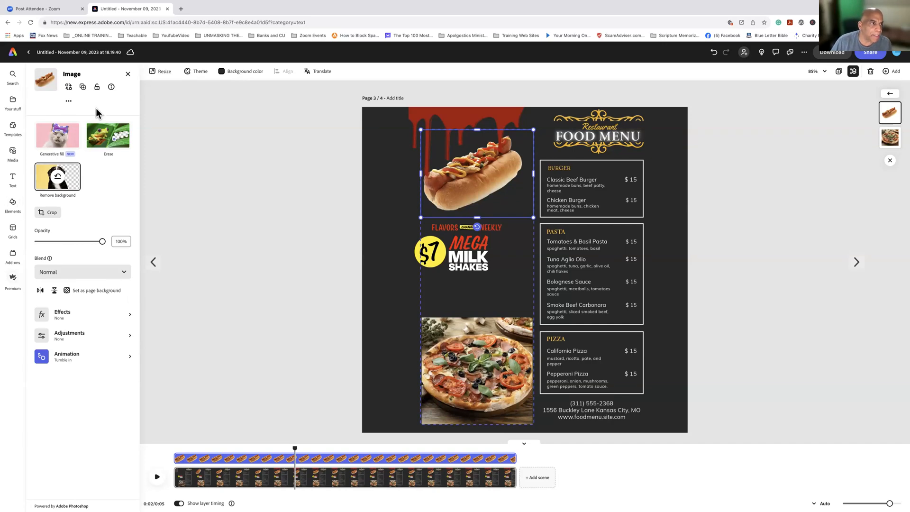
Return to the home page and generate a text-to-image design from the prompt "space scene with alien shipship"
click(21, 54)
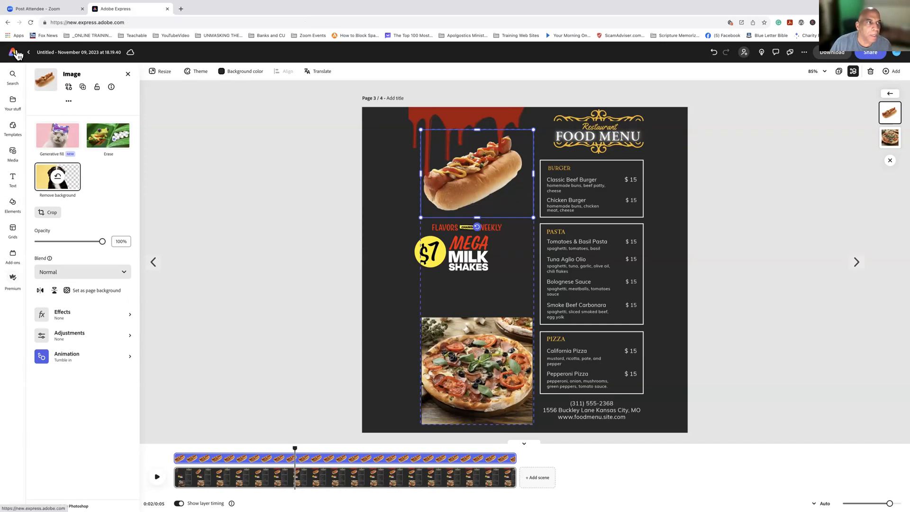
scroll(431, 258, down, 5)
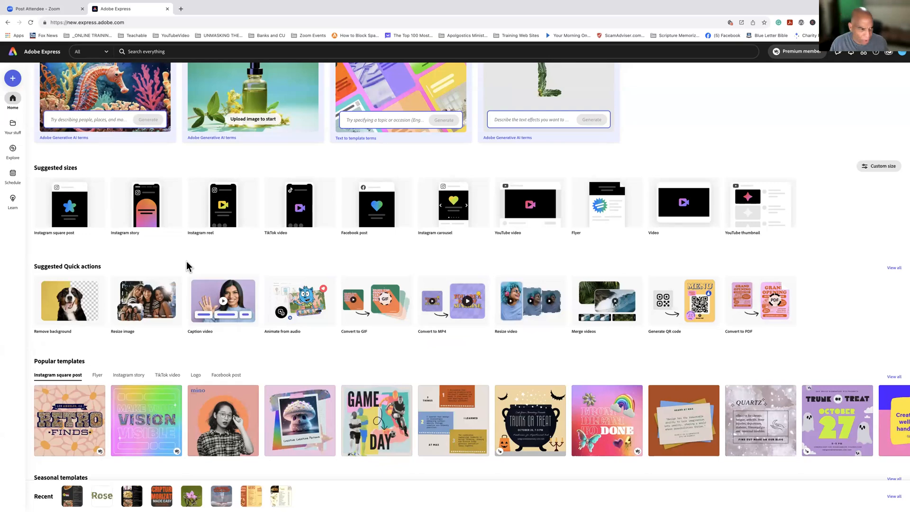
scroll(180, 263, down, 6)
scroll(179, 268, down, 4)
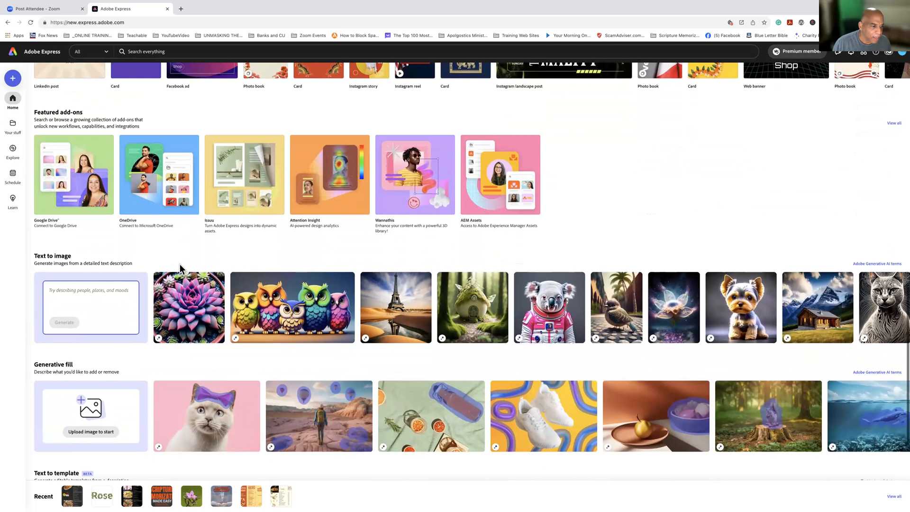
scroll(86, 276, down, 1)
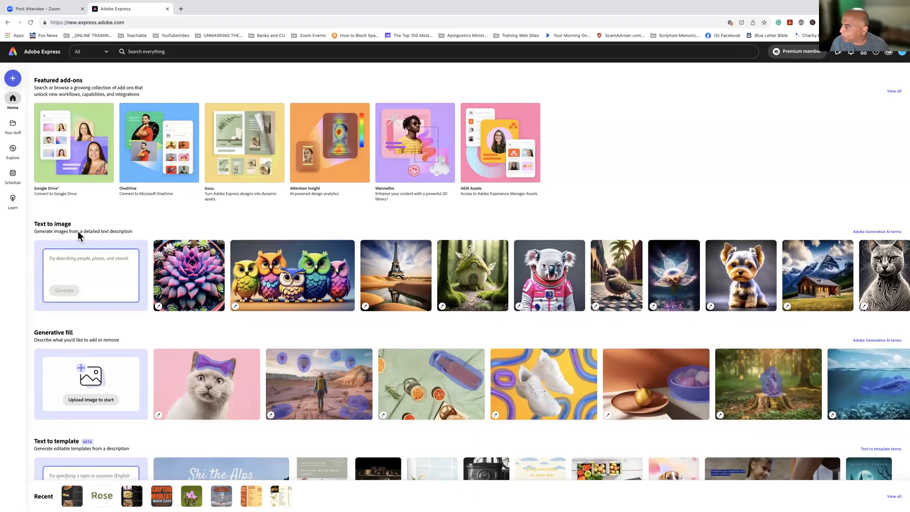
click(84, 257)
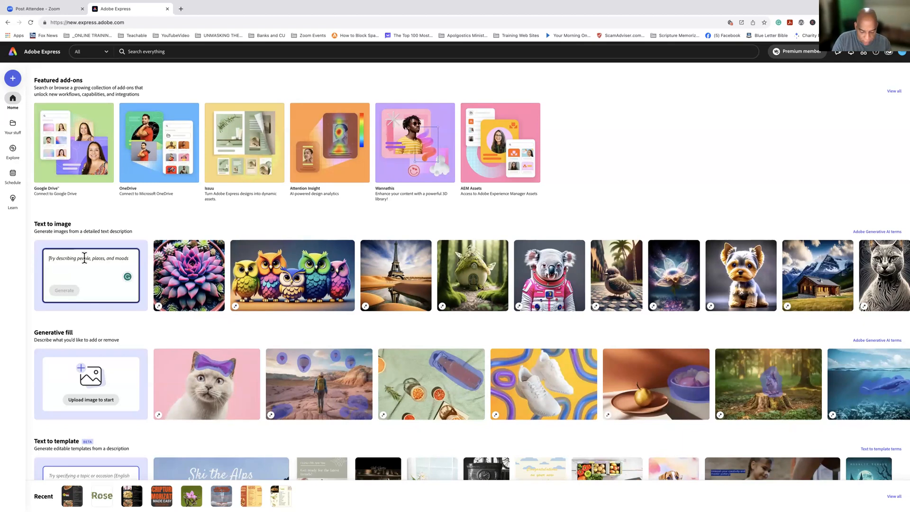
text(space sce)
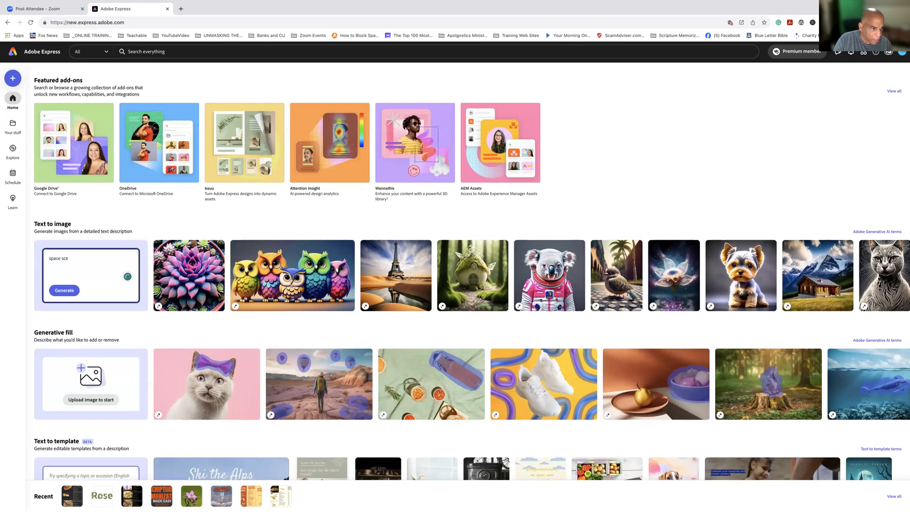
text(ne with)
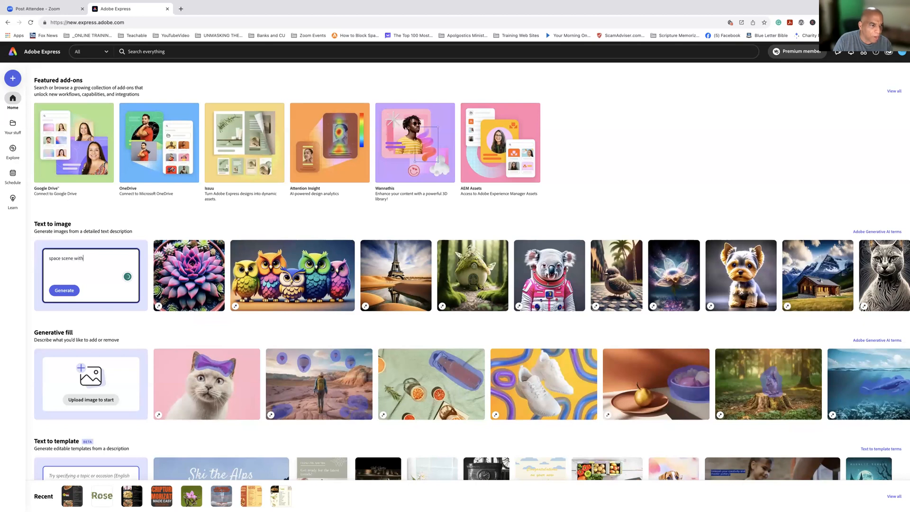
text( ali)
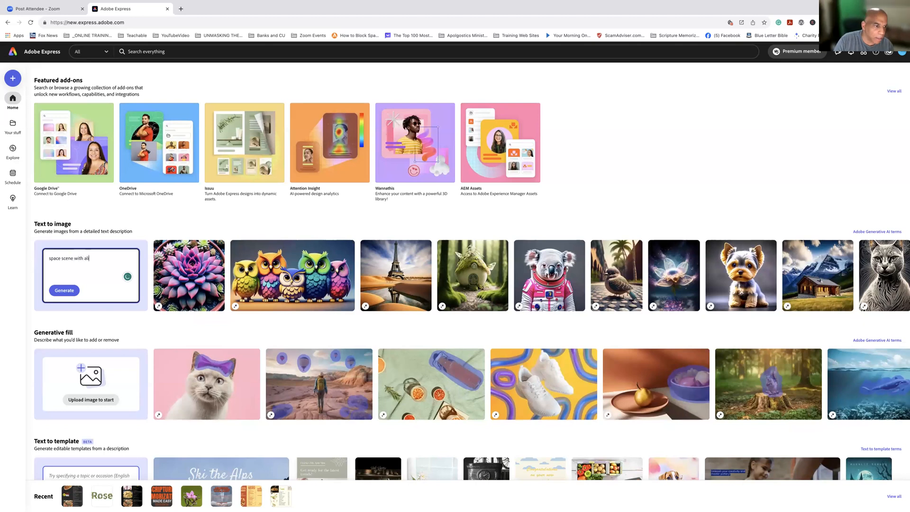
text(en ship)
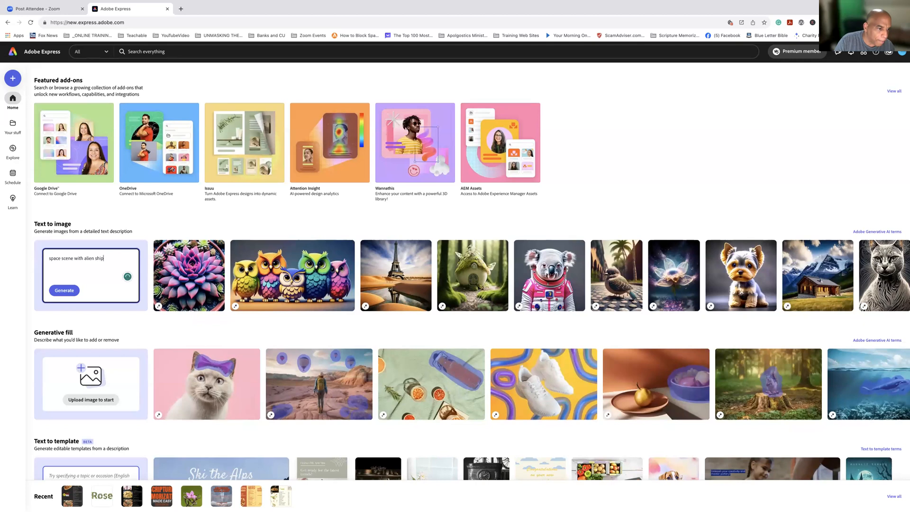
text(ship)
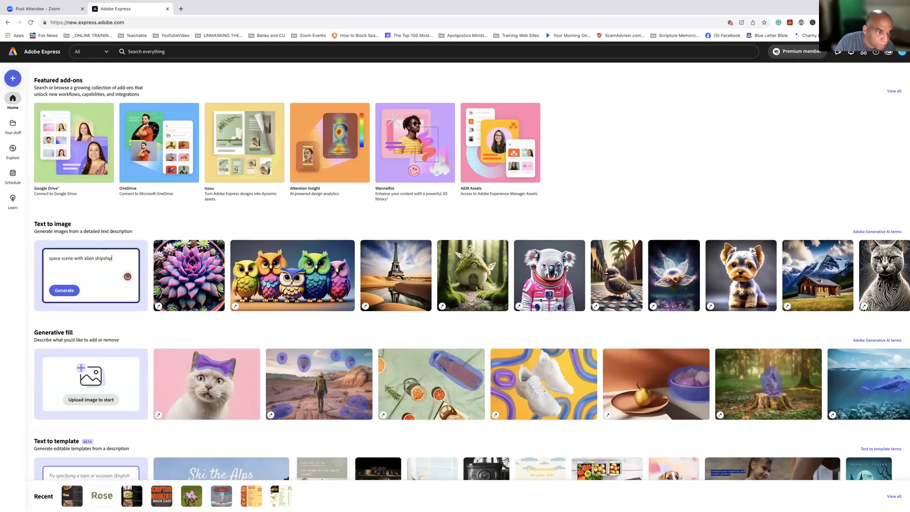
click(73, 291)
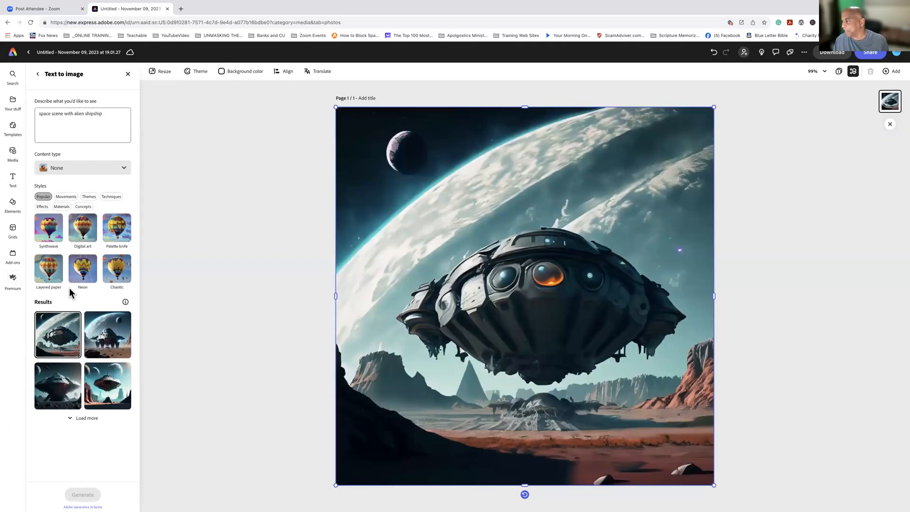
Try the second and third generated images, load more results, and apply the upright spaceship with the large ringed planet behind it
click(103, 334)
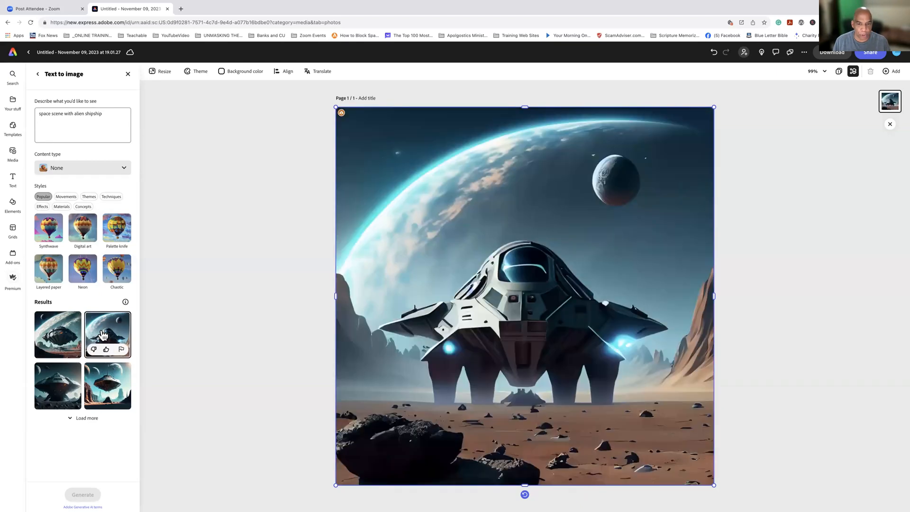
click(56, 383)
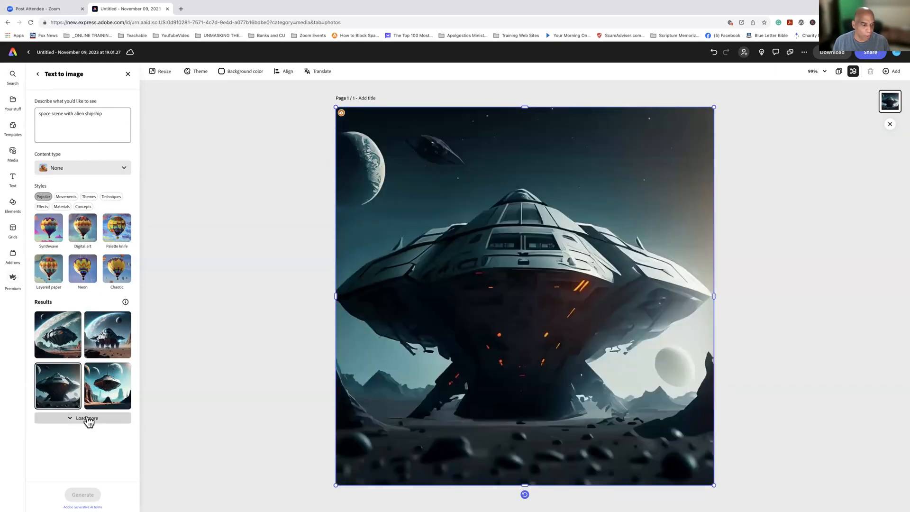
click(87, 419)
scroll(94, 423, down, 2)
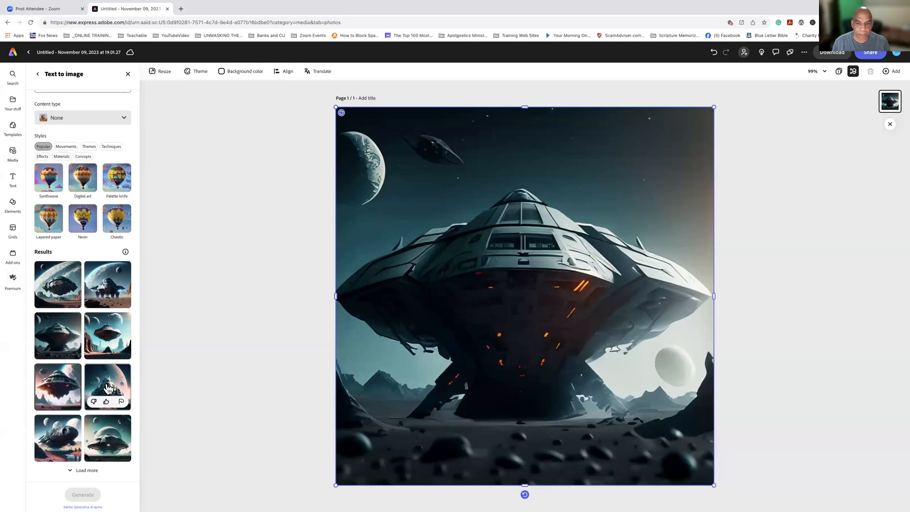
click(109, 388)
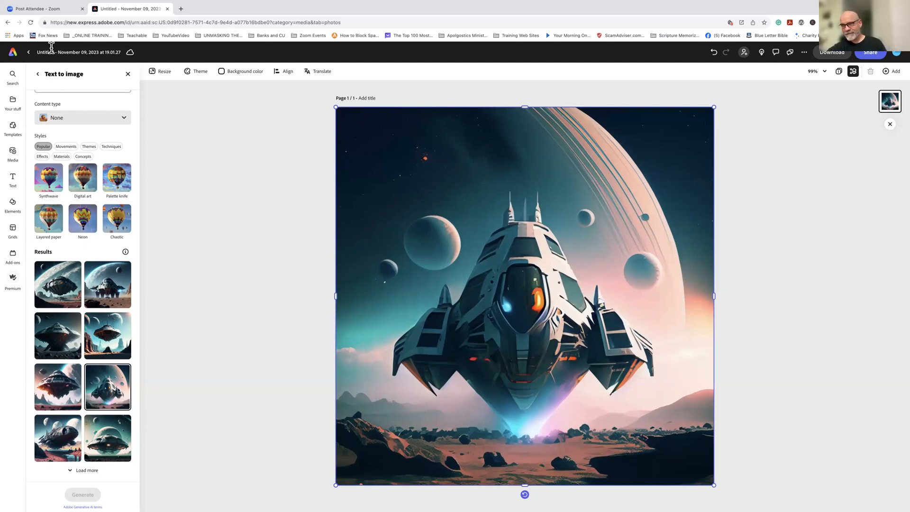
Return to the home page and open the Generative fill sample of the hiker in the desert
click(28, 52)
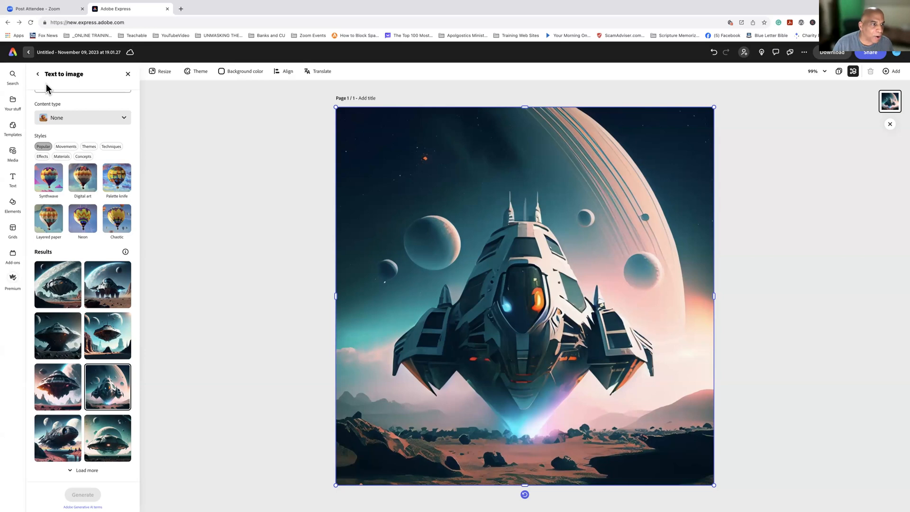
scroll(164, 386, down, 3)
scroll(164, 386, down, 2)
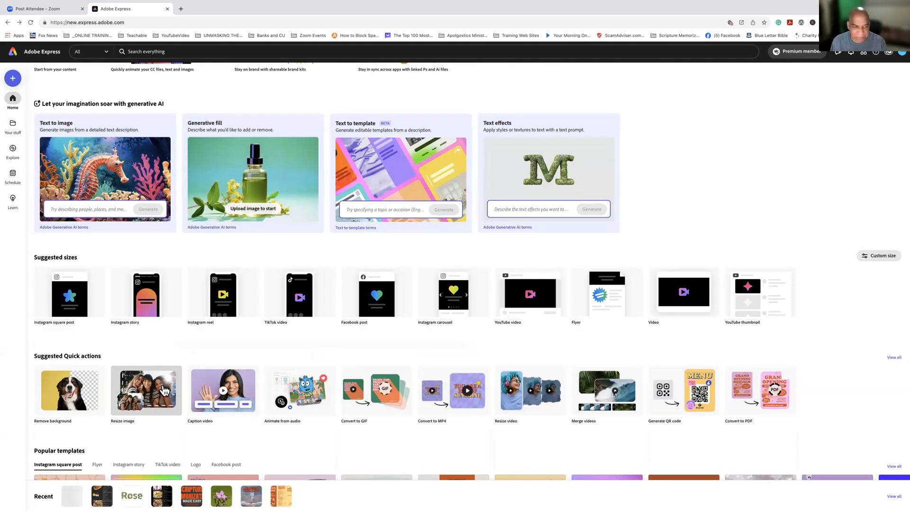
scroll(115, 358, down, 13)
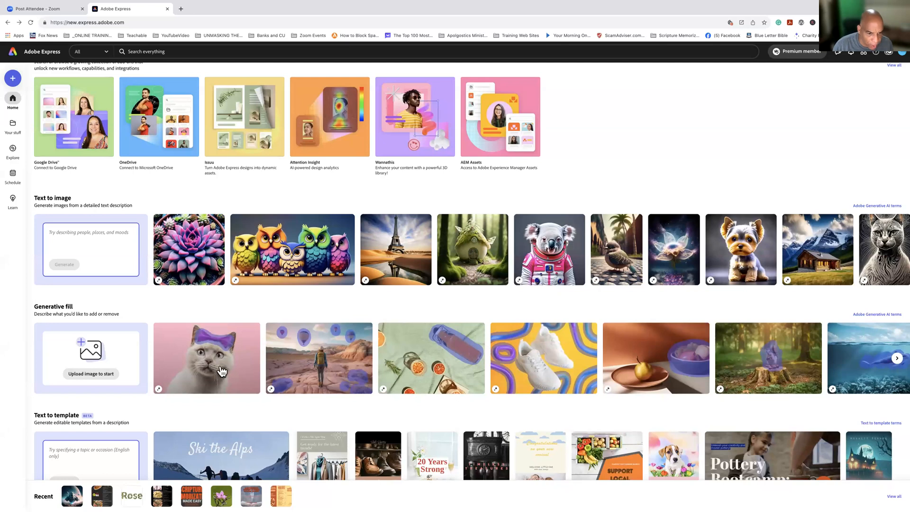
click(322, 365)
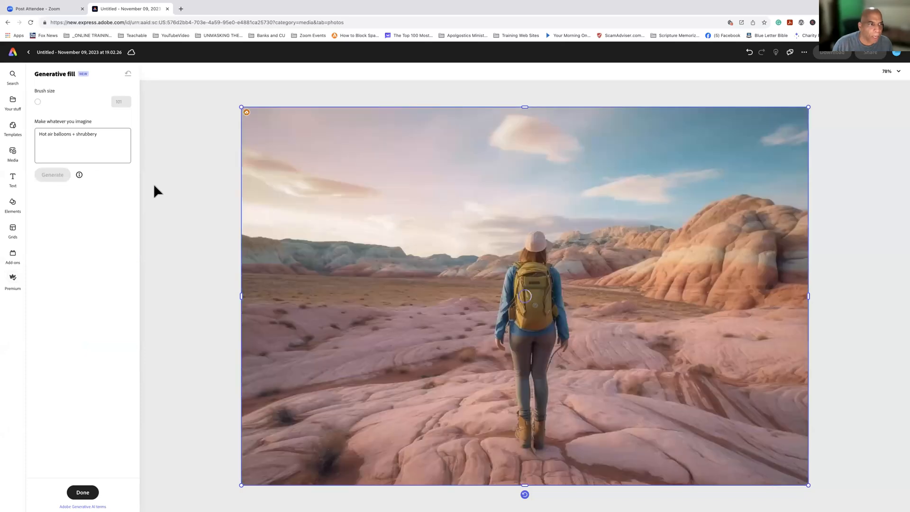
Brush a rounded area in the sky to the hiker's left and fill it using the prompt "Hot air balloons"
drag(102, 134, 27, 135)
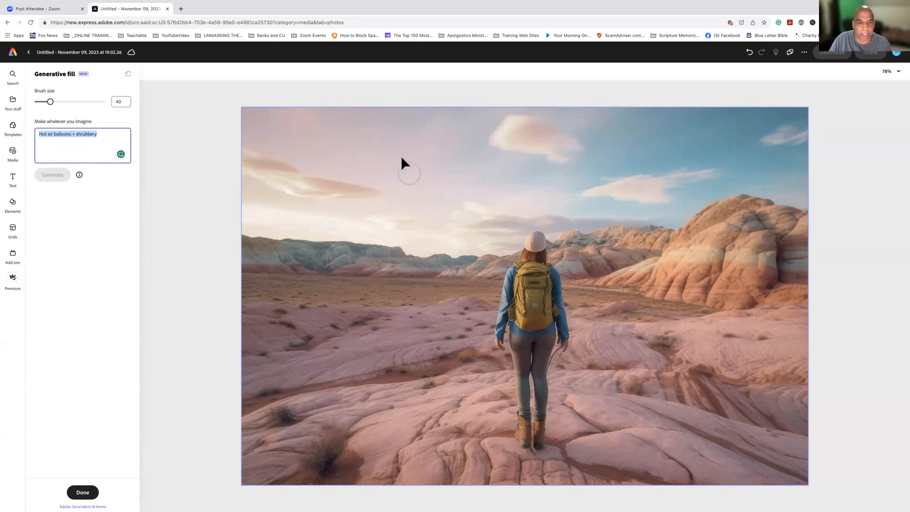
drag(417, 180, 406, 178)
mouse_move(383, 216)
mouse_down()
mouse_move(430, 211)
mouse_move(425, 176)
mouse_move(405, 162)
mouse_move(389, 194)
mouse_up()
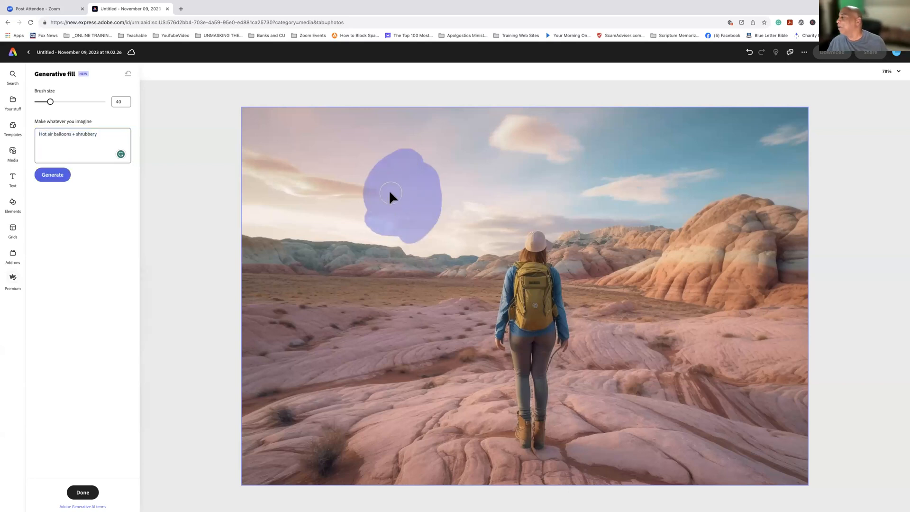
drag(103, 135, 39, 135)
click(104, 132)
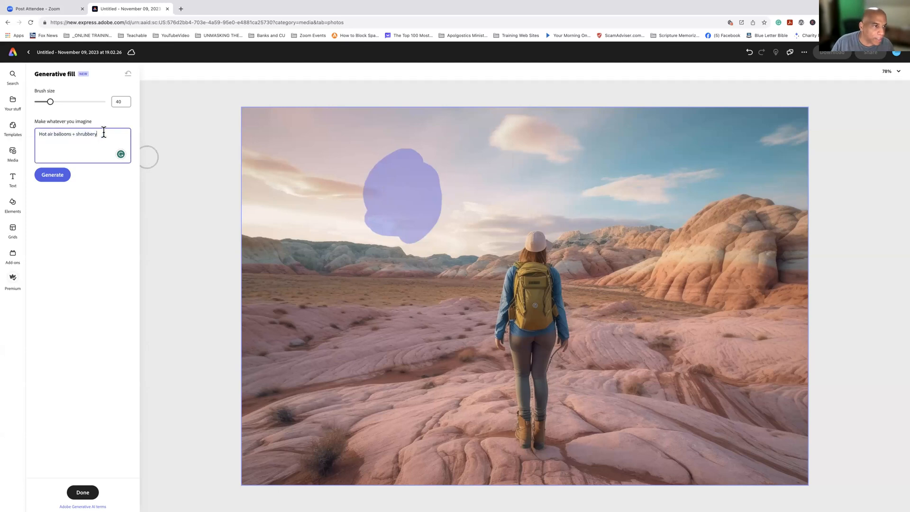
key(BackSpace)
key(BackSpace)
key(BackSpace)
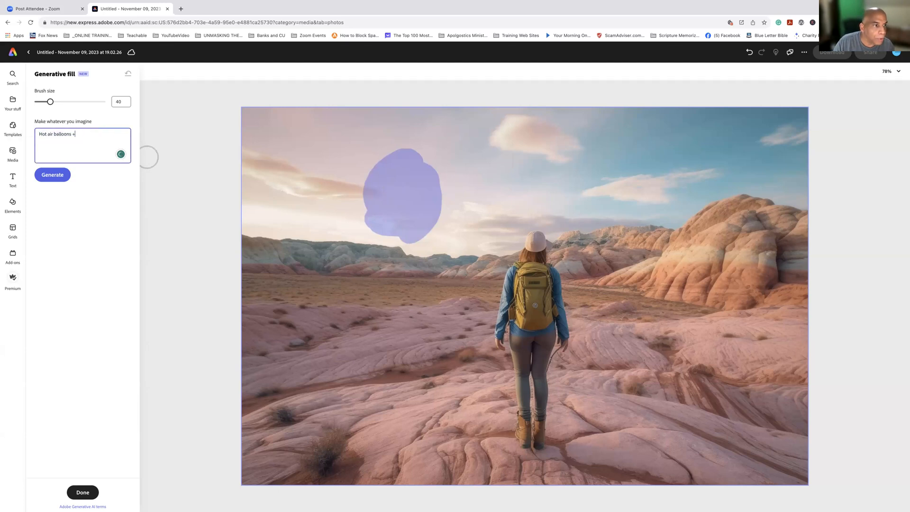
key(Return)
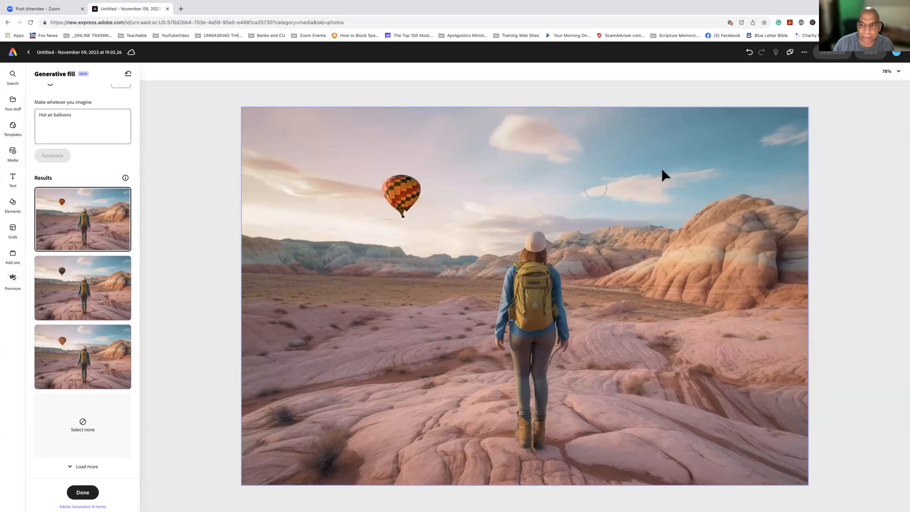
Brush an oval area in the sky above the rock hill to the hiker's right and generate an "alien spaceship" there
mouse_move(683, 178)
mouse_down()
mouse_move(713, 161)
mouse_move(649, 178)
mouse_move(681, 189)
mouse_move(719, 175)
mouse_move(691, 178)
mouse_up()
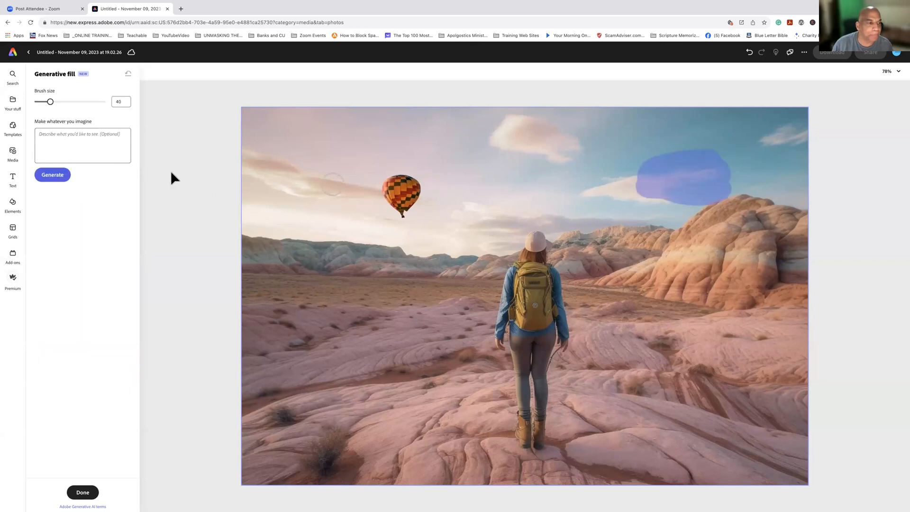
click(78, 133)
text(a)
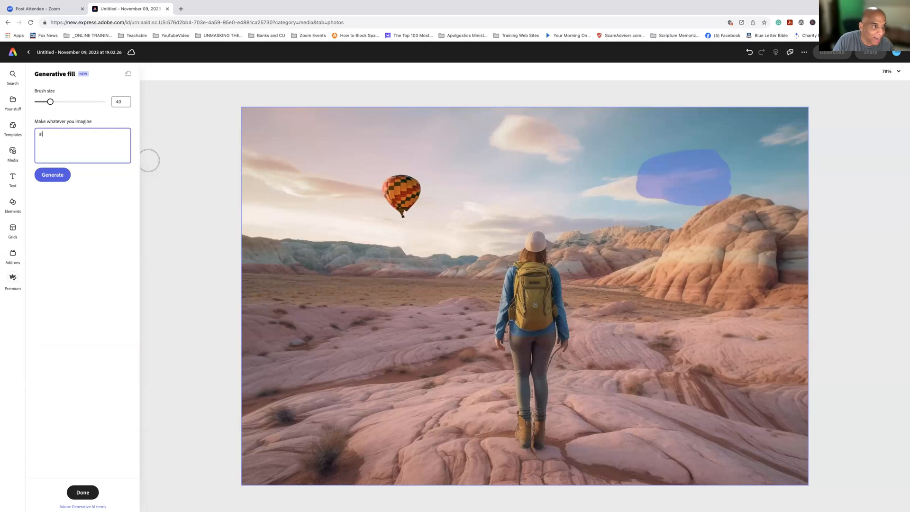
text(lien s)
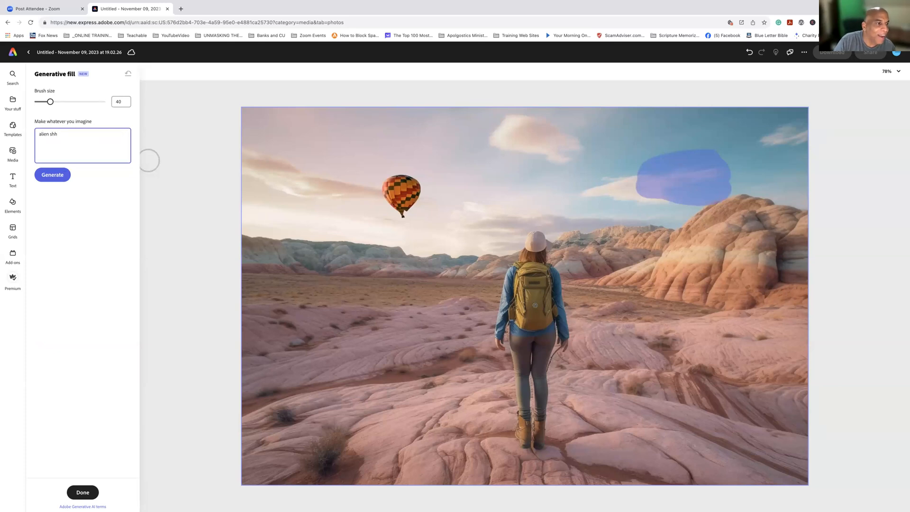
text(pace)
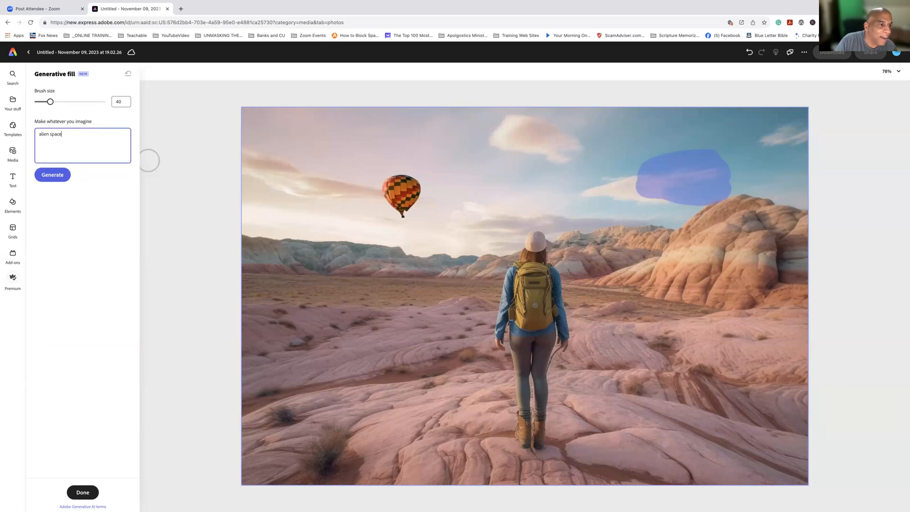
text(ship)
key(Return)
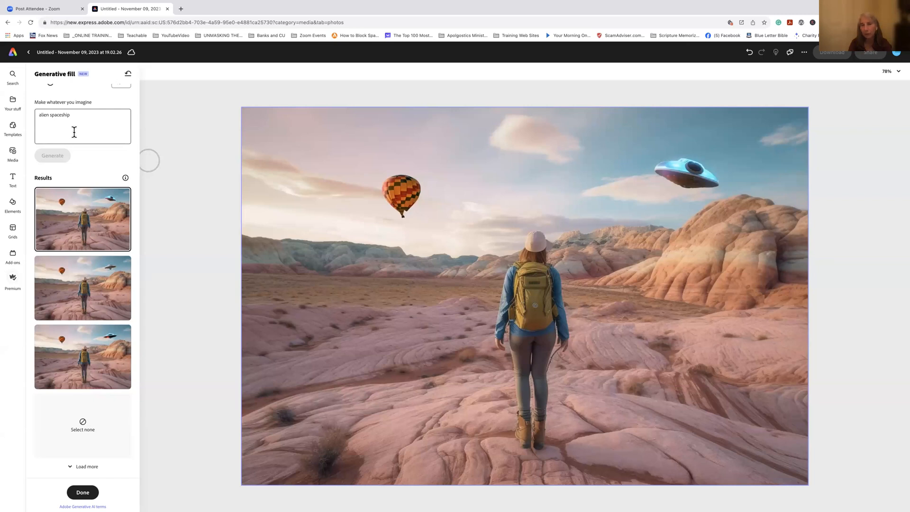
Brush three fill areas: a large oval in the sky above the hiker, one upper left of the balloon, and one over the distant hills below it
mouse_move(573, 148)
mouse_down()
mouse_move(504, 145)
mouse_move(578, 206)
mouse_move(567, 189)
mouse_move(500, 189)
mouse_up()
mouse_move(576, 192)
mouse_down()
mouse_move(482, 151)
mouse_move(567, 178)
mouse_move(599, 161)
mouse_move(479, 141)
mouse_move(445, 194)
mouse_move(500, 206)
mouse_up()
mouse_move(343, 158)
mouse_down()
mouse_move(332, 150)
mouse_move(351, 158)
mouse_move(329, 191)
mouse_move(358, 175)
mouse_move(315, 147)
mouse_move(351, 147)
mouse_up()
mouse_move(332, 252)
mouse_down()
mouse_move(365, 251)
mouse_move(299, 254)
mouse_move(348, 256)
mouse_up()
Fill the brushed areas using the prompt "alien spaceships"
click(114, 143)
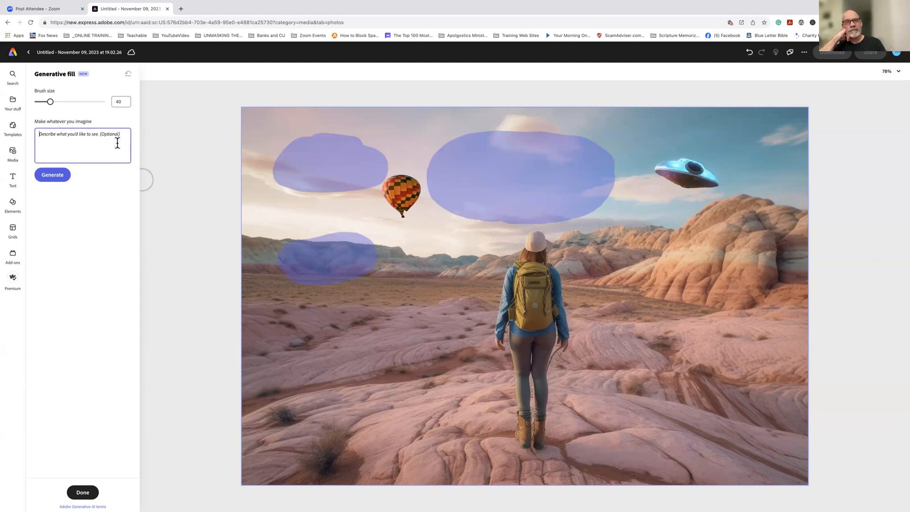
text(spa)
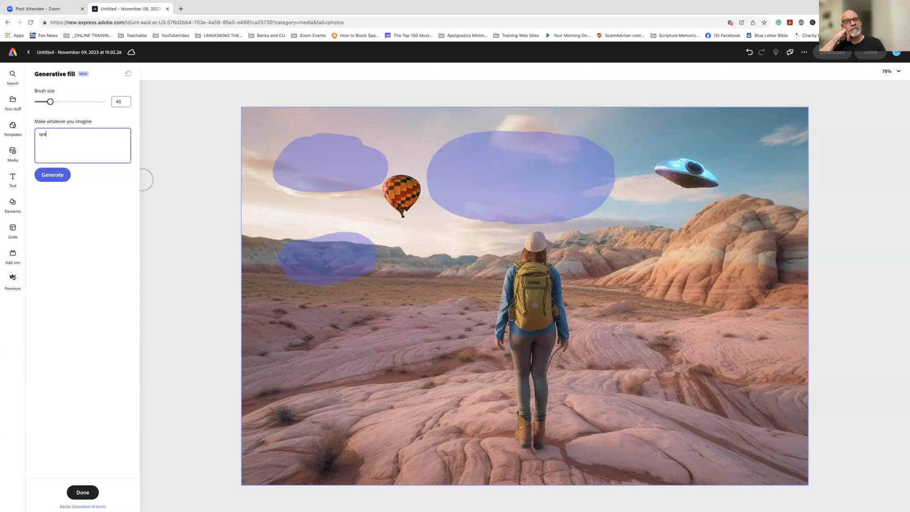
text(lien )
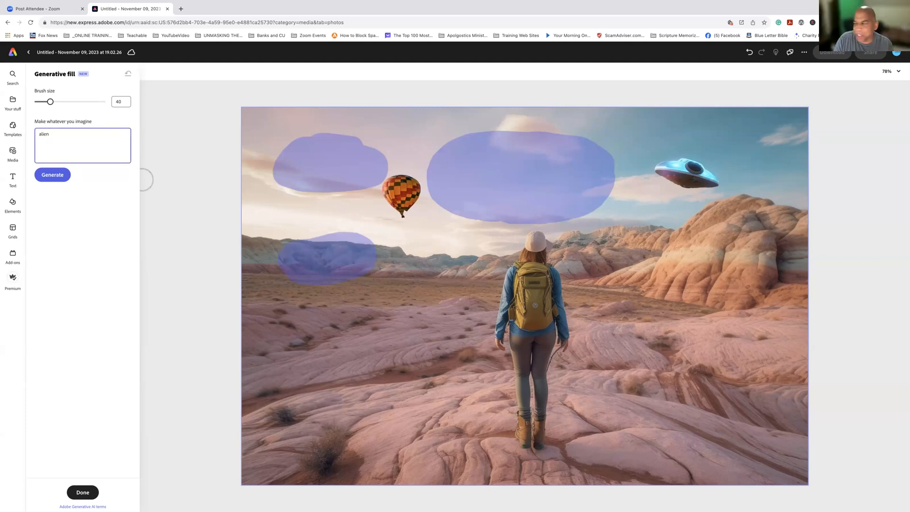
text(sh)
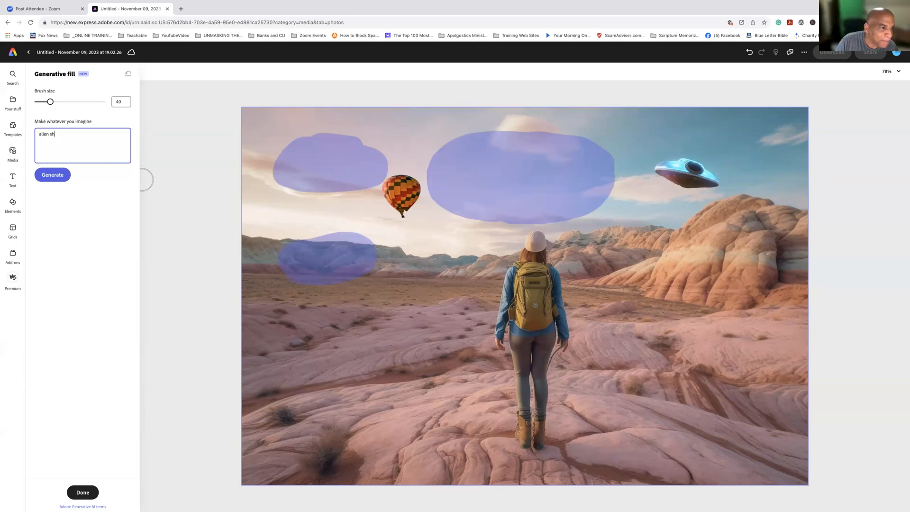
key(BackSpace)
text(paces)
text(hips)
key(Return)
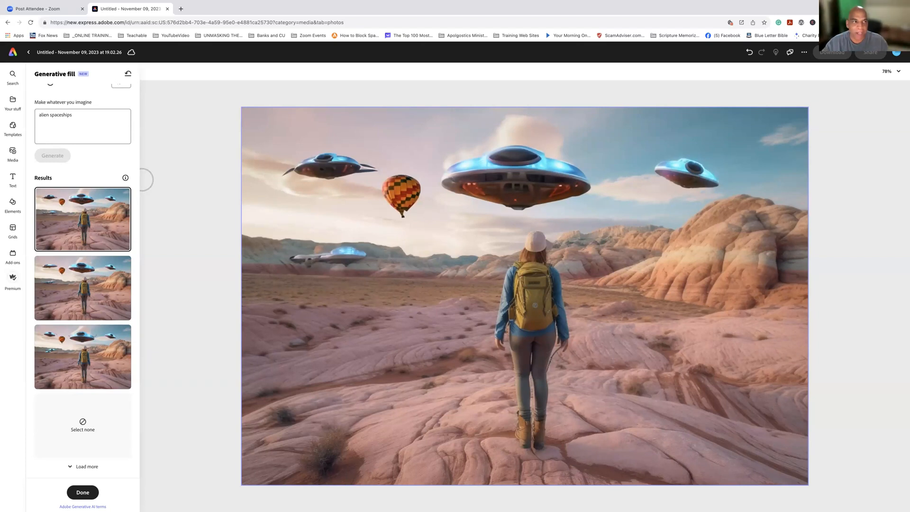
Return to the home page and generate poster designs with Text to template from the description "Birthday party"
click(28, 52)
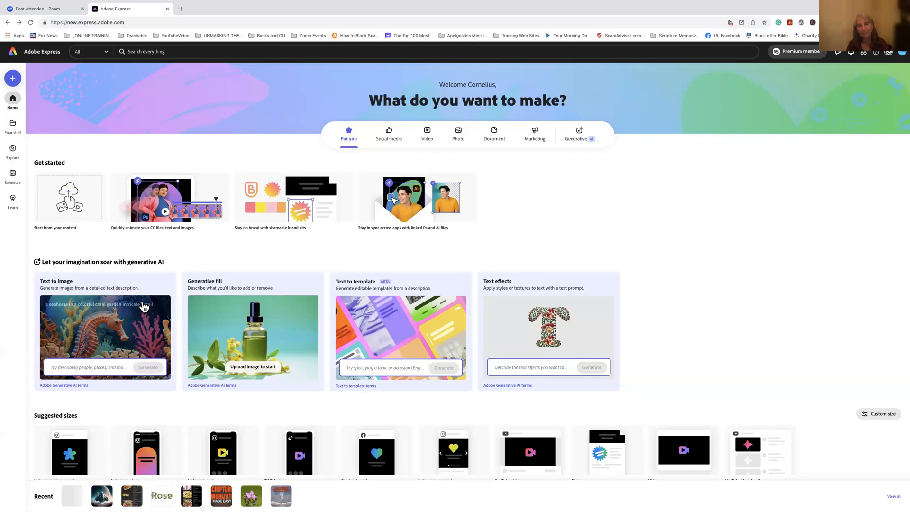
scroll(144, 305, down, 6)
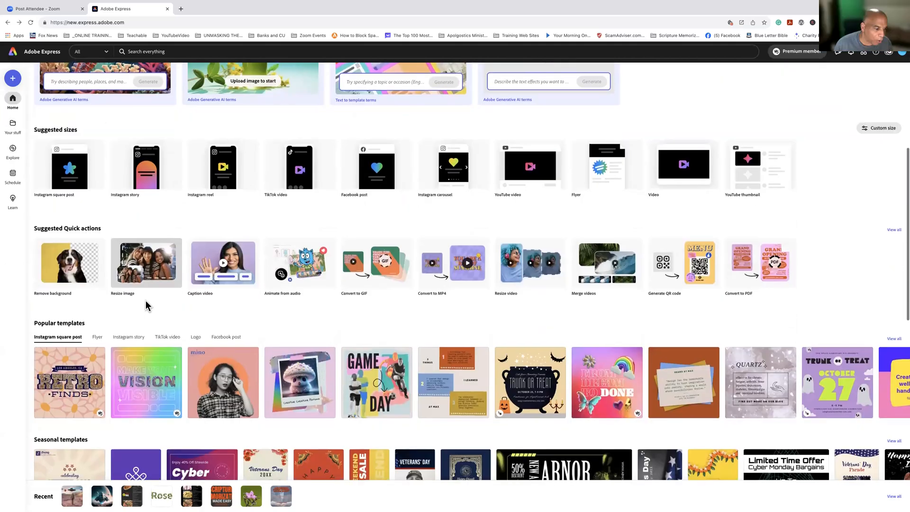
scroll(146, 304, up, 3)
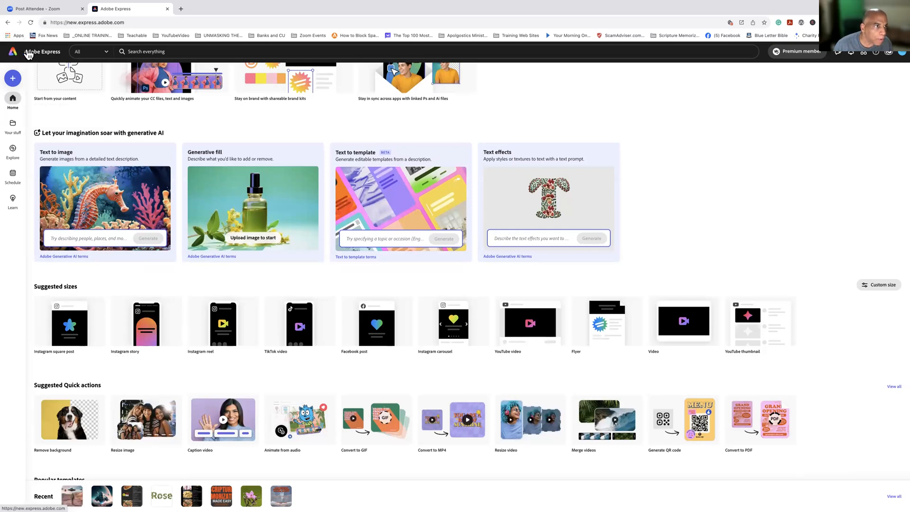
scroll(72, 328, down, 1)
scroll(72, 328, down, 13)
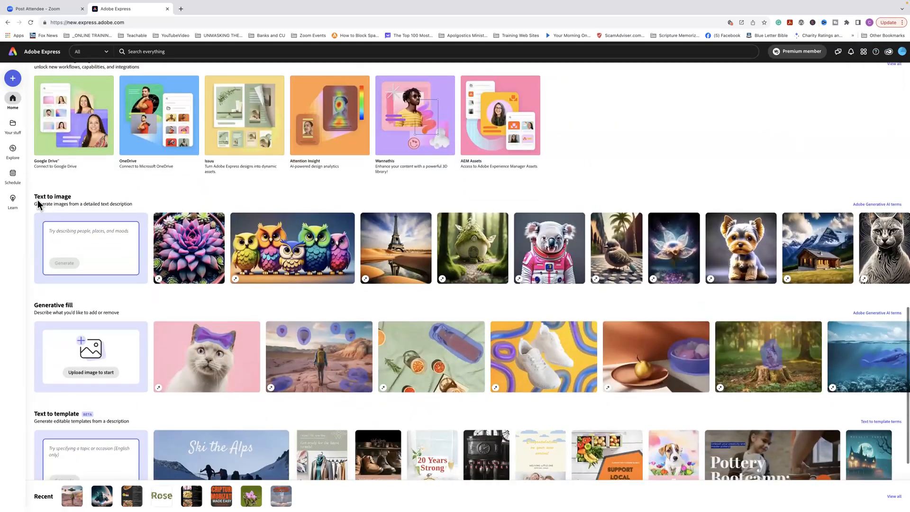
mouse_move(193, 261)
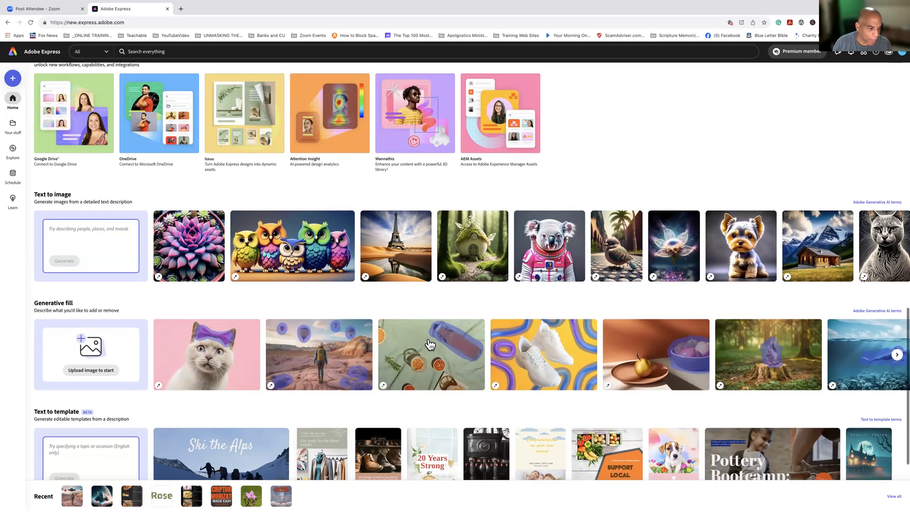
scroll(429, 345, down, 2)
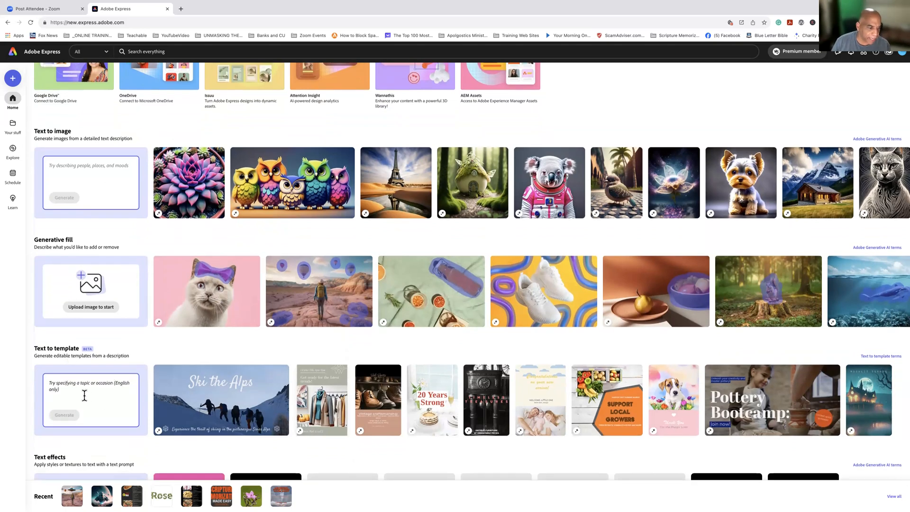
click(88, 380)
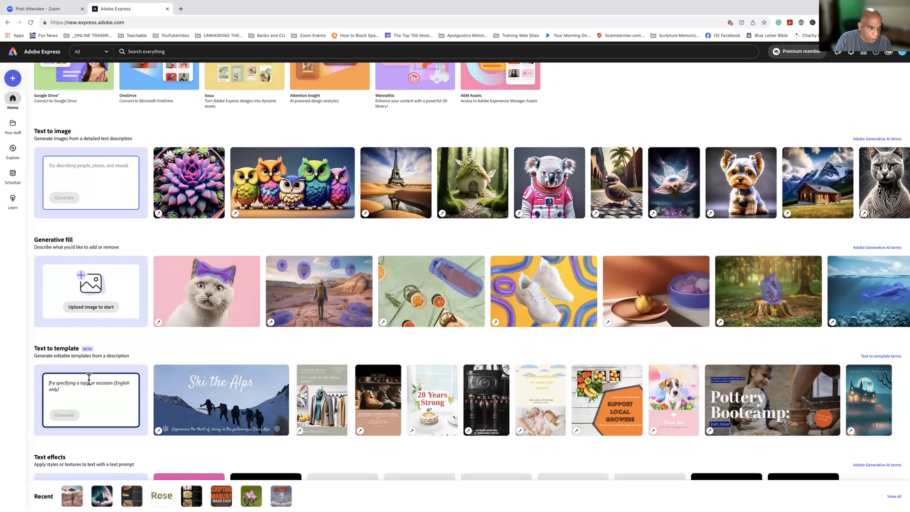
text(Bi)
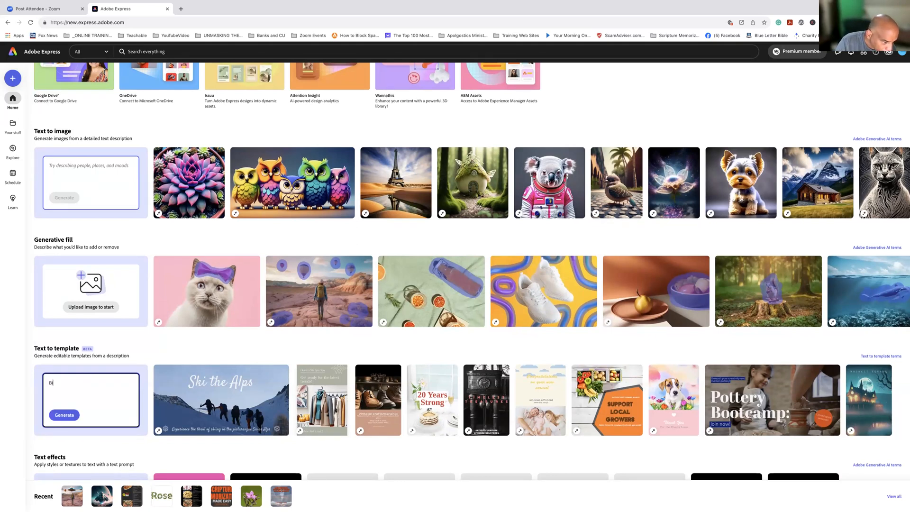
text(rthday party)
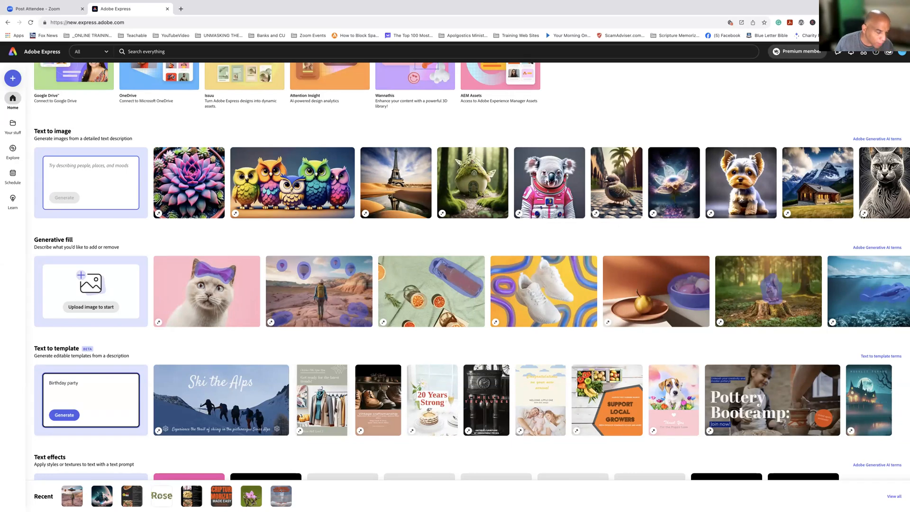
click(64, 415)
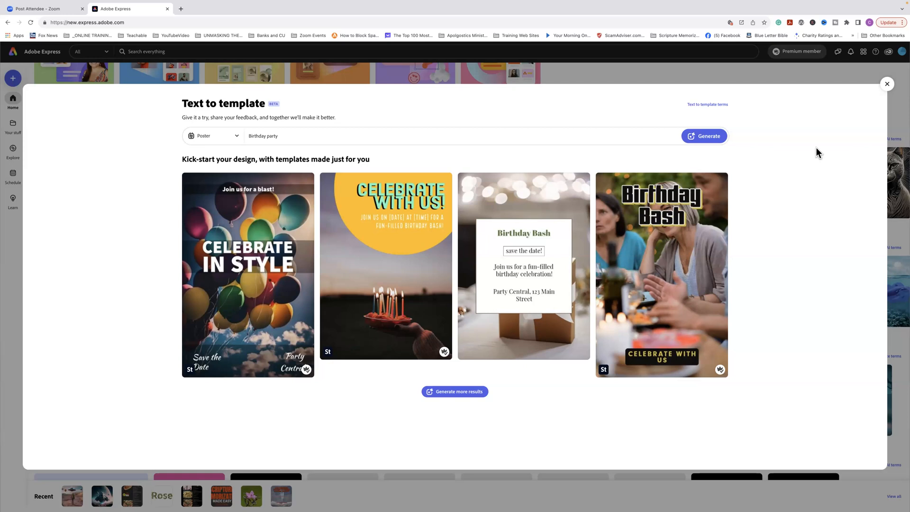
Close the generated birthday templates and open the Text effects sample of the diamond-studded D on a black background
click(887, 83)
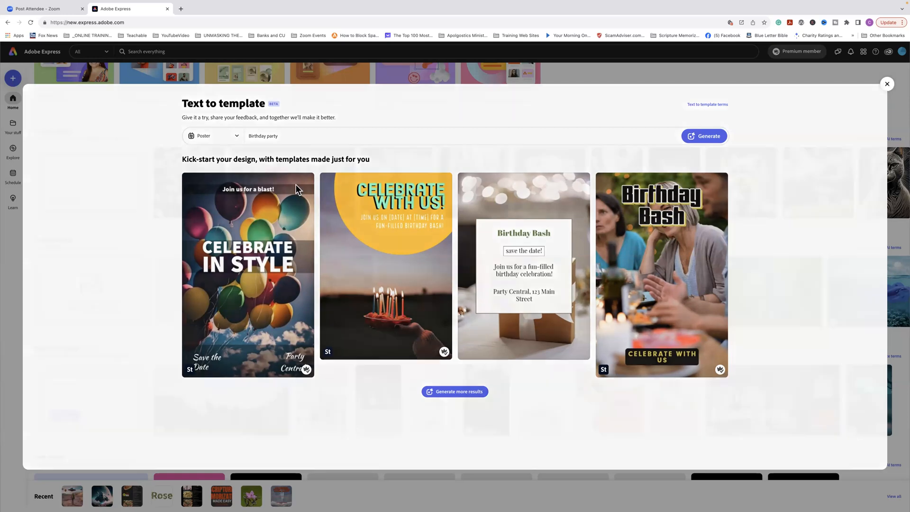
scroll(126, 371, down, 2)
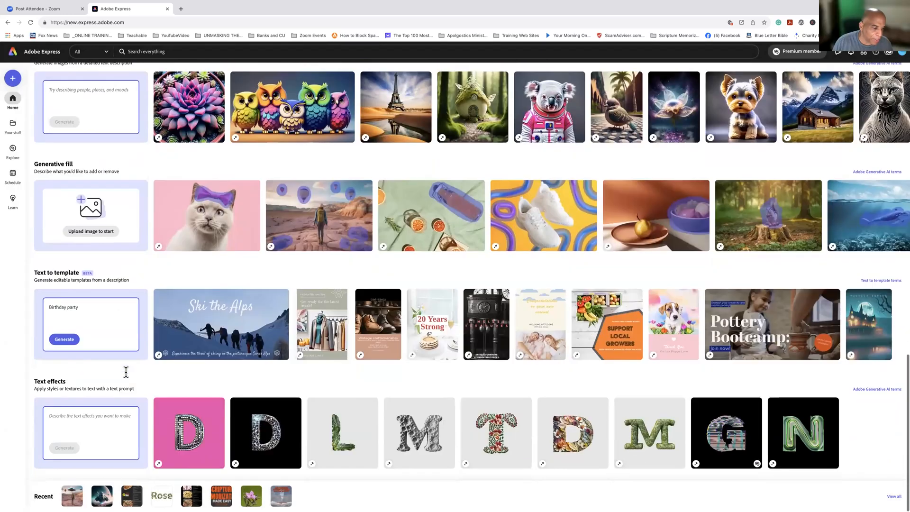
click(96, 420)
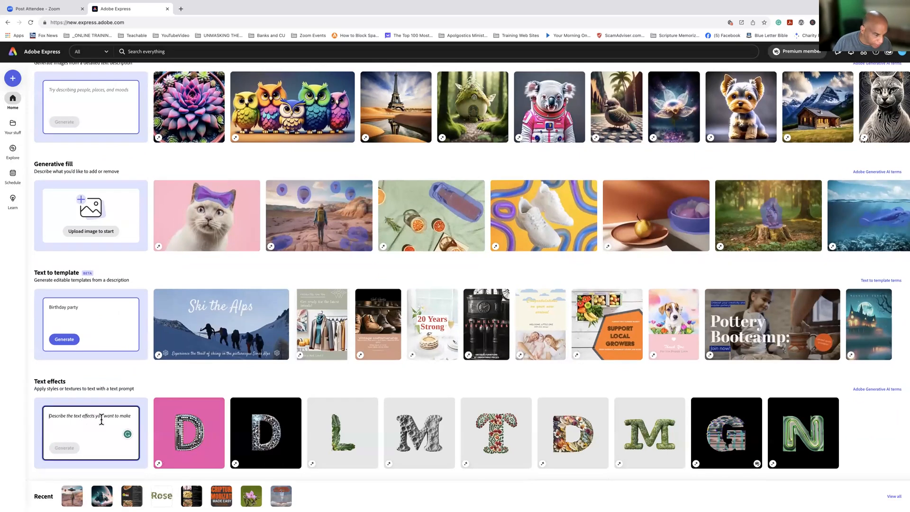
click(264, 427)
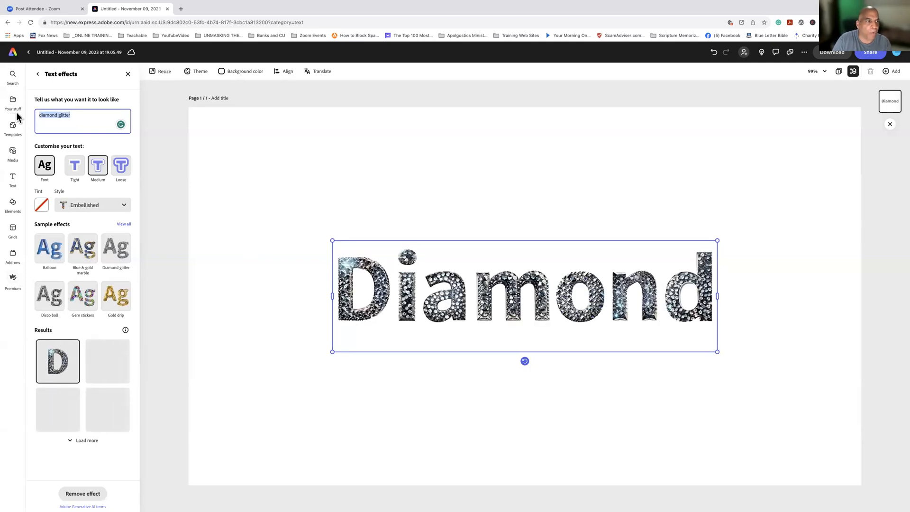
Replace the text effect prompt with "leaves" and generate the effect on the word "Diamond"
text(l)
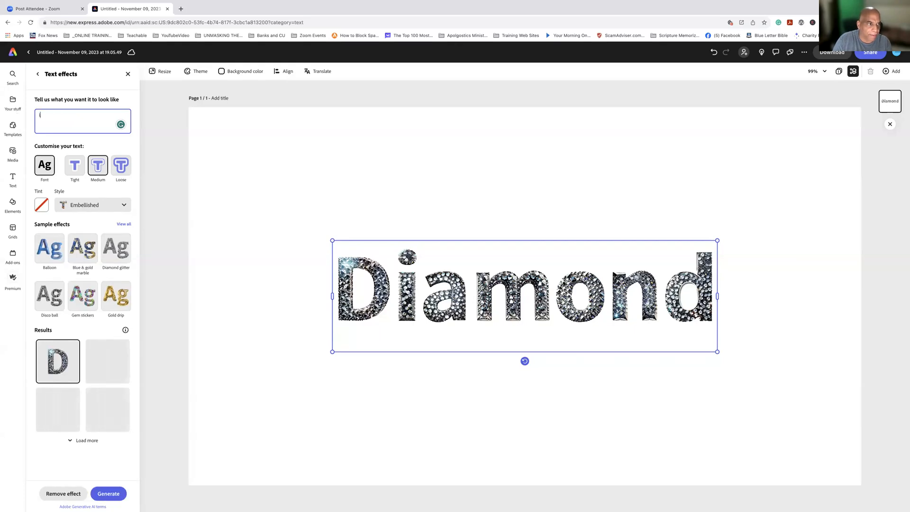
text(eaves)
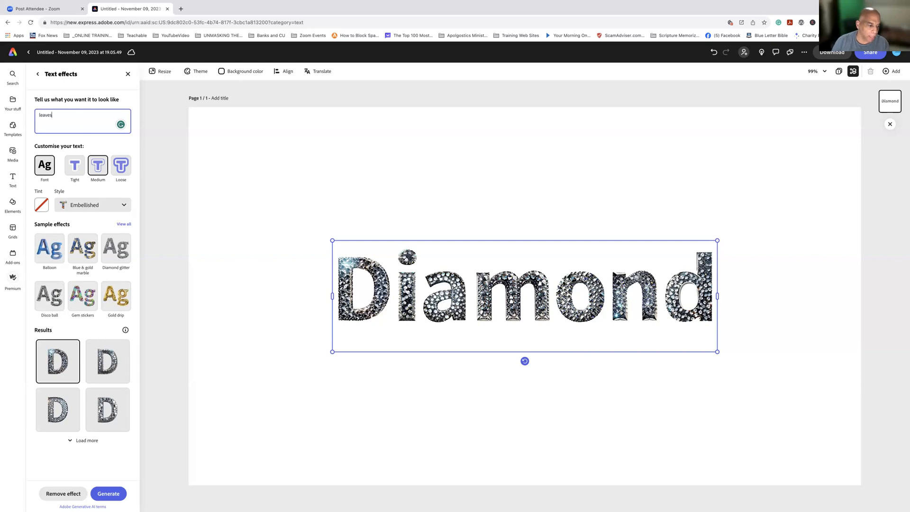
click(108, 494)
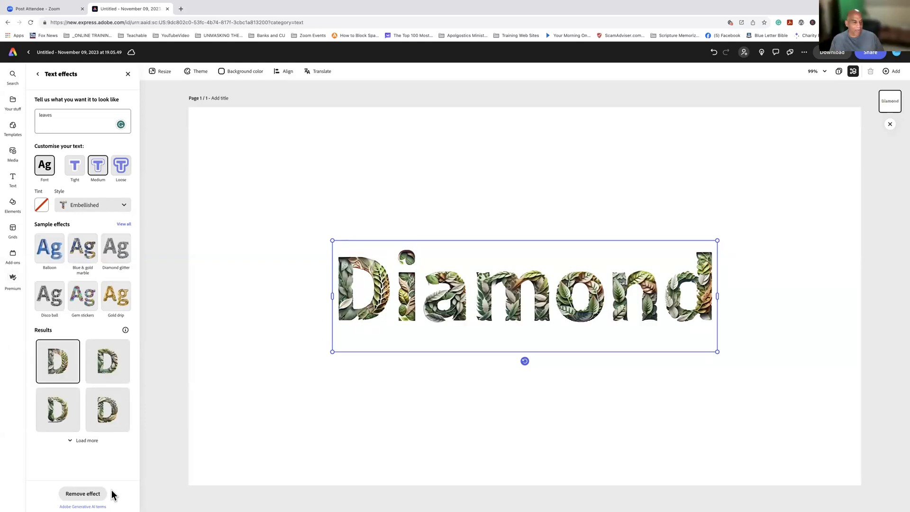
Try the second and fourth leaf effect results on the word, and apply the third one
click(116, 356)
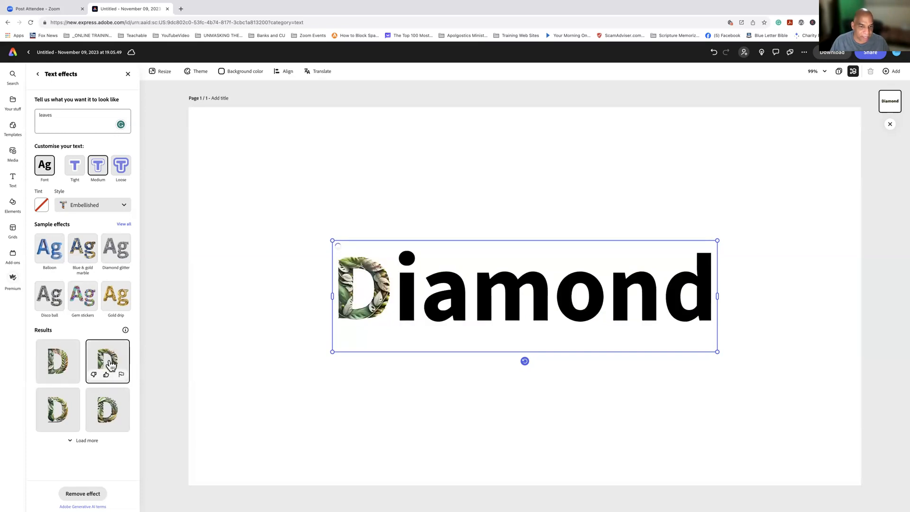
click(103, 402)
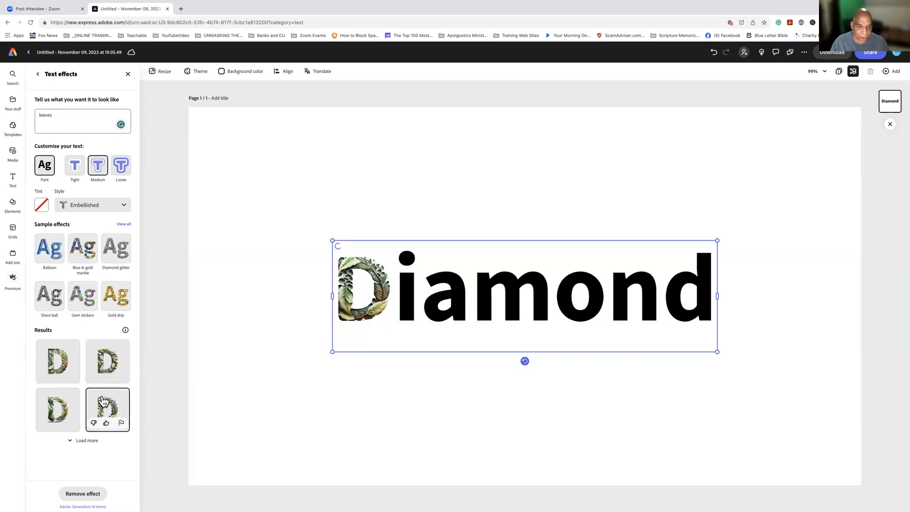
click(64, 405)
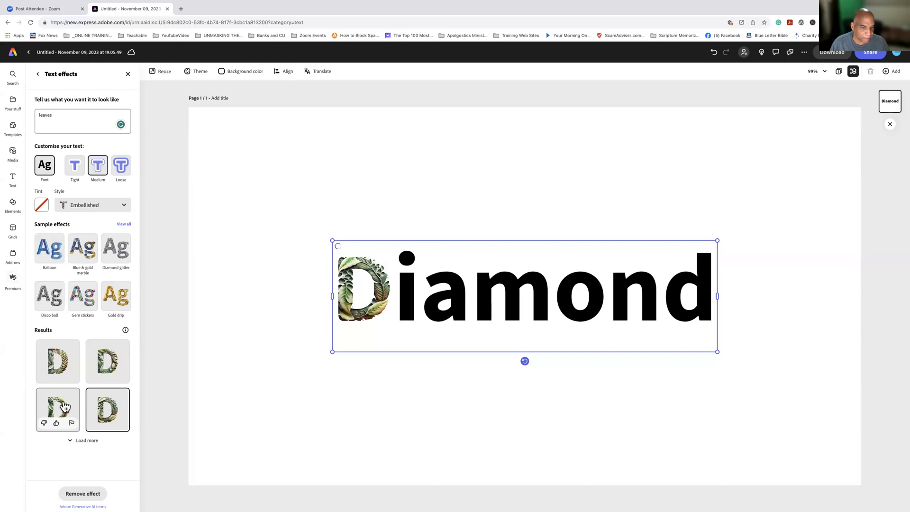
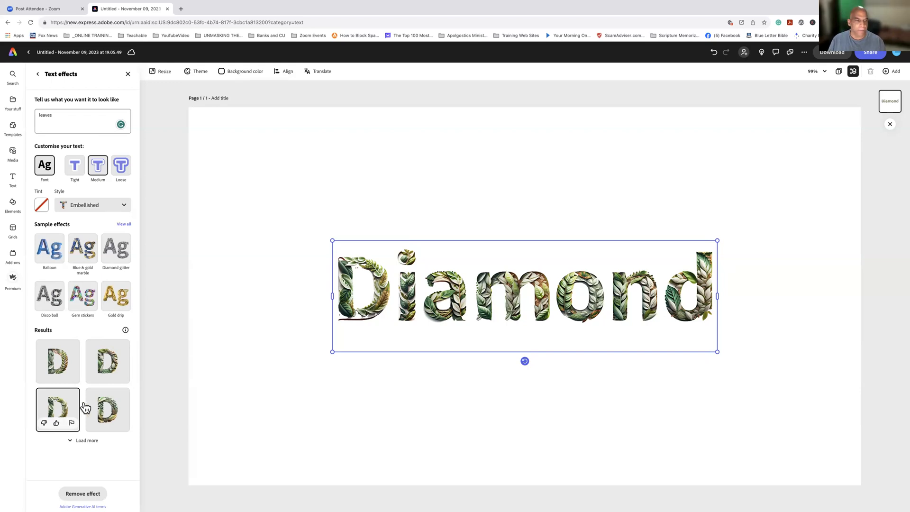
Return to the home page and generate a Text to image design from the description "white castle on moon"
click(29, 52)
click(510, 302)
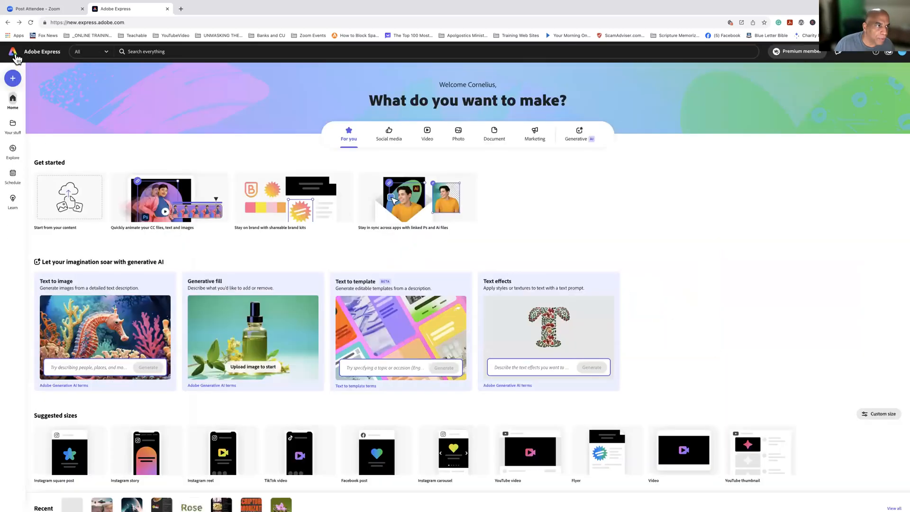
scroll(103, 422, down, 8)
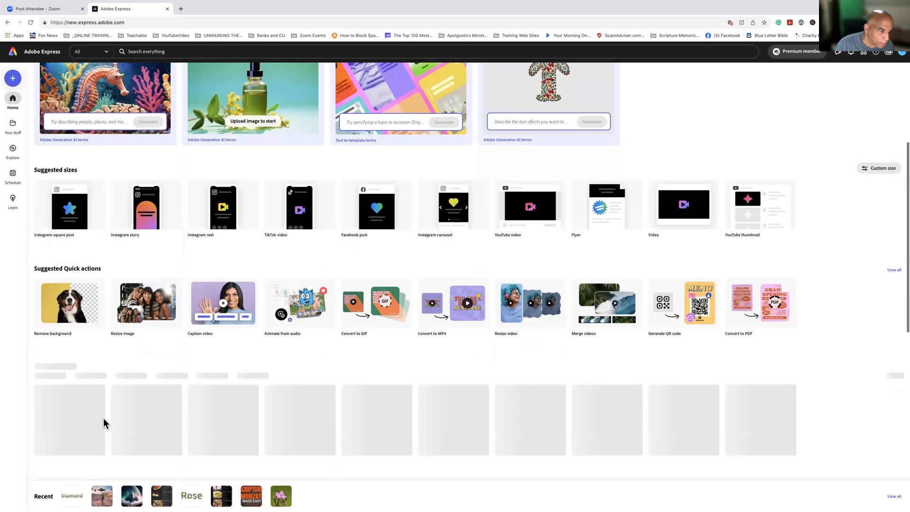
scroll(102, 422, up, 2)
scroll(102, 422, down, 6)
scroll(101, 417, down, 7)
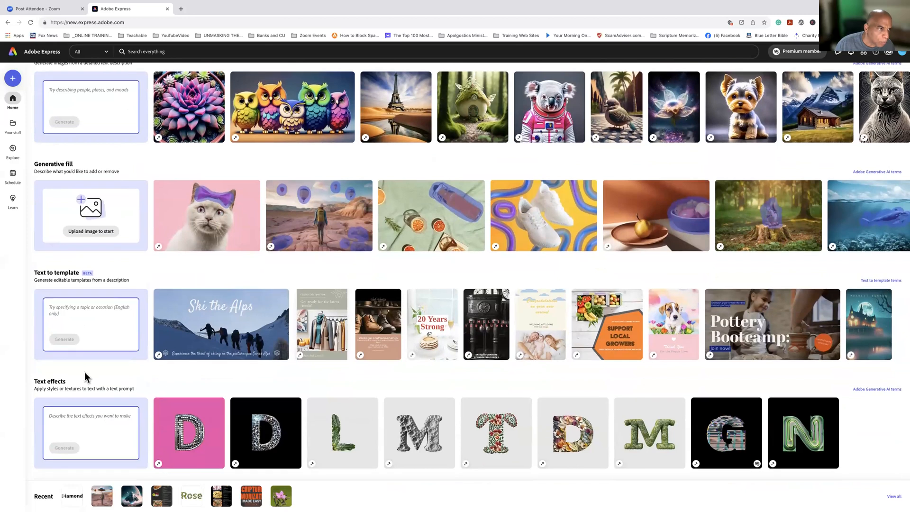
scroll(84, 372, up, 3)
click(77, 244)
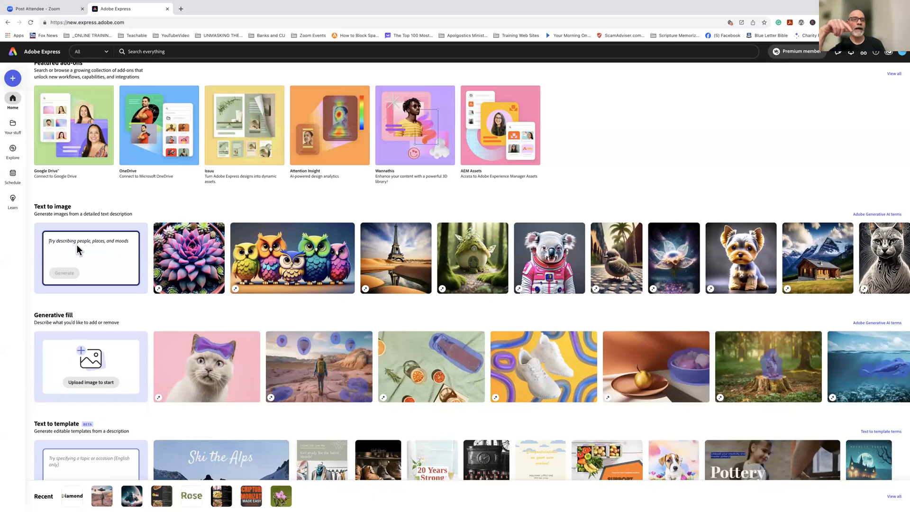
text(whit)
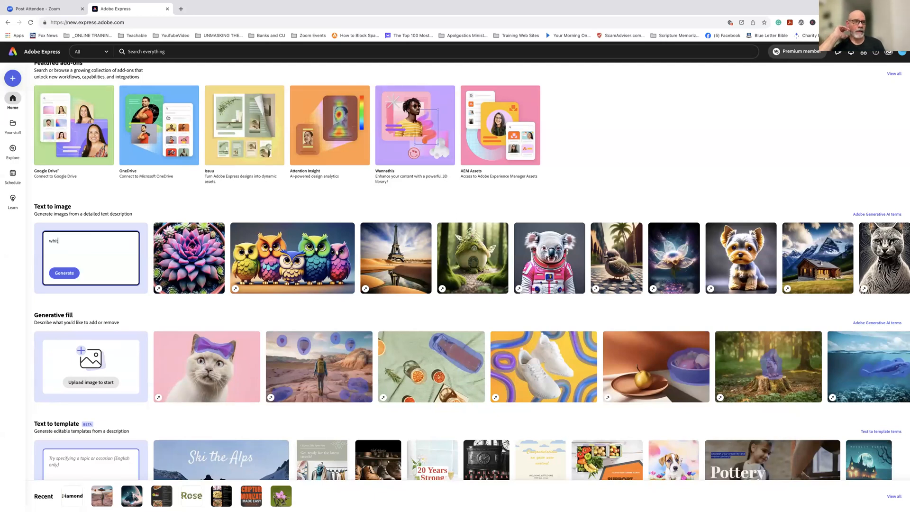
text(e castle on moon)
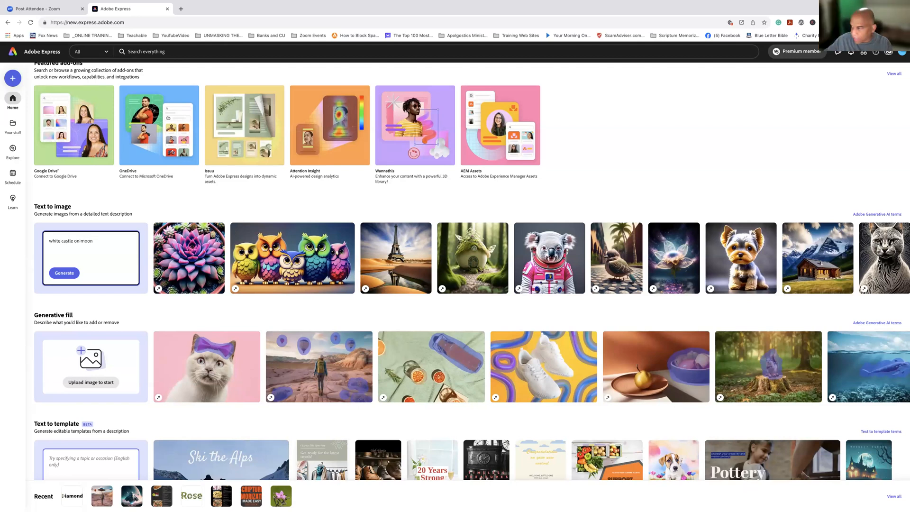
click(65, 272)
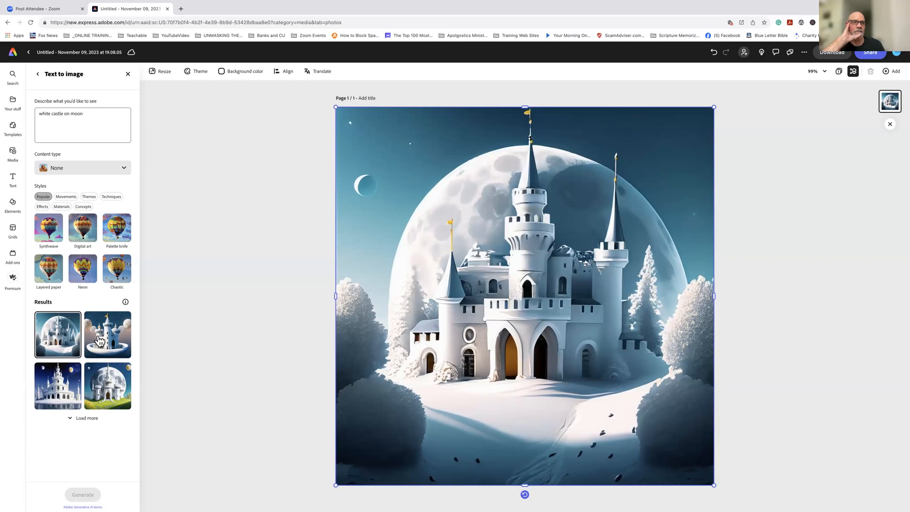
Edit the image prompt to read "White Castle on moon"
mouse_move(51, 111)
mouse_down()
mouse_move(109, 117)
mouse_move(36, 109)
mouse_up()
click(60, 108)
text(White )
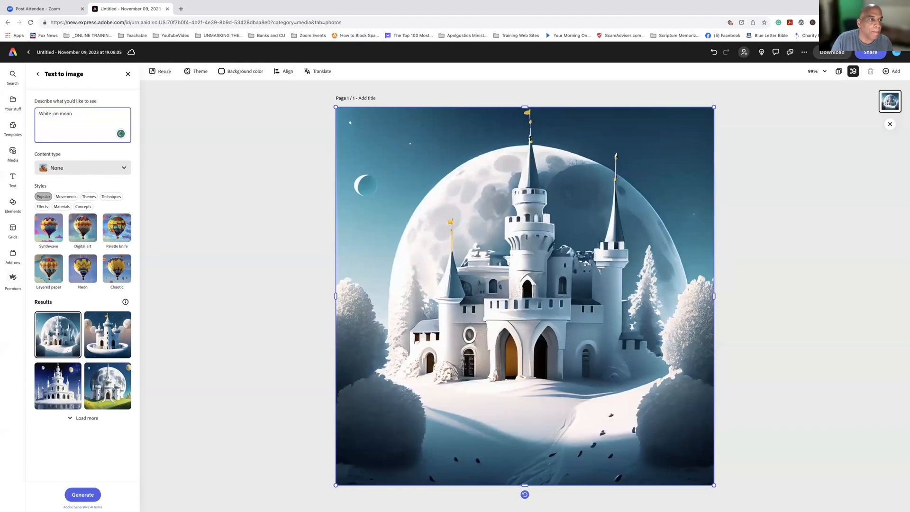
text(Castle)
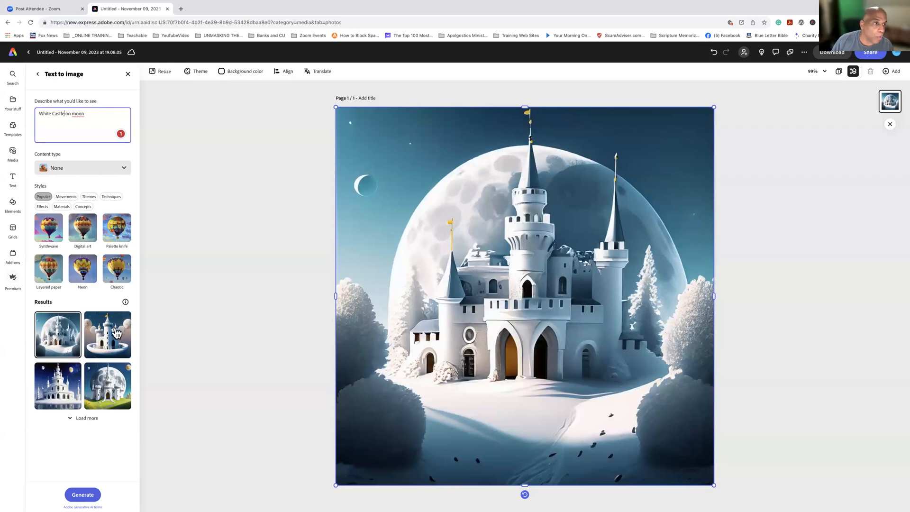
Change the image prompt to "White Castle on the moon" and generate new images
click(72, 113)
text(the)
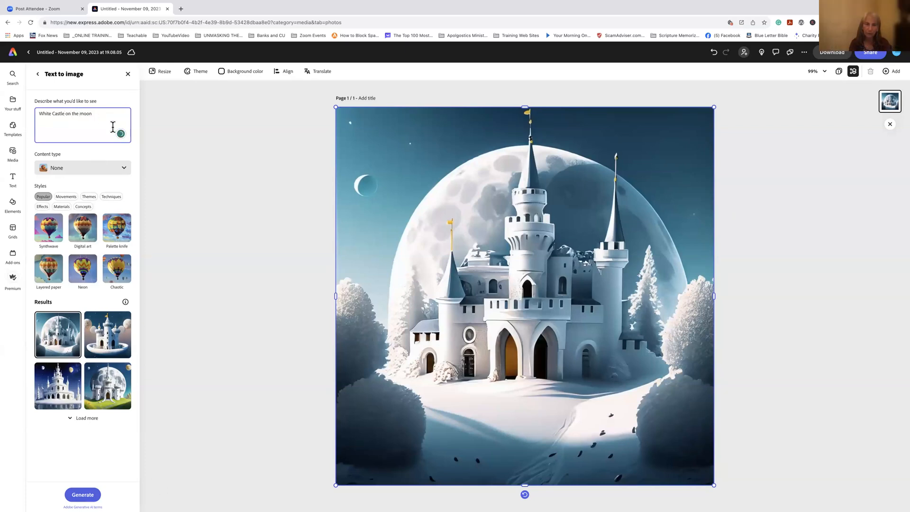
key(Return)
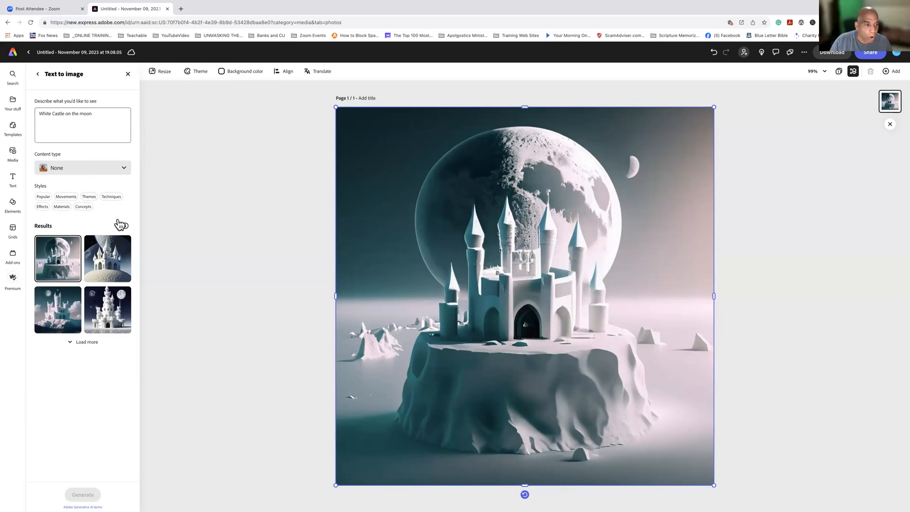
Try the second castle image result on the page, and apply the third one
click(116, 260)
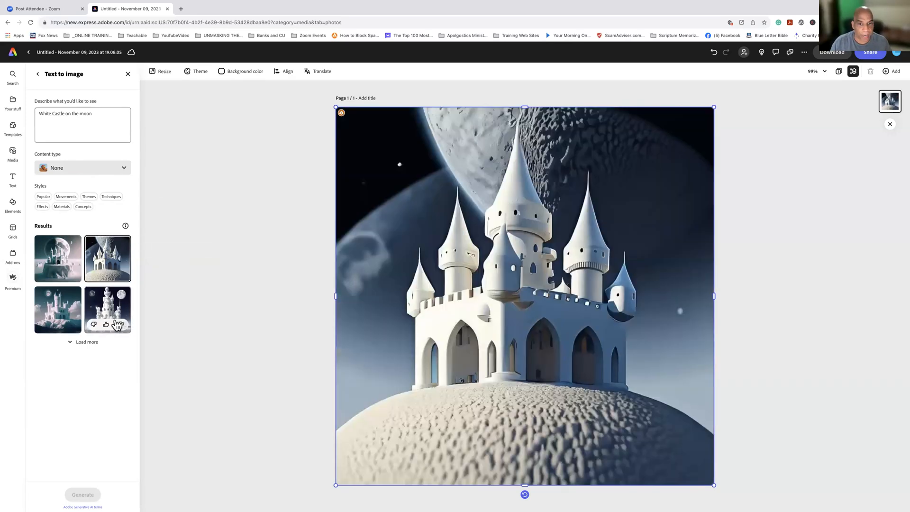
click(120, 324)
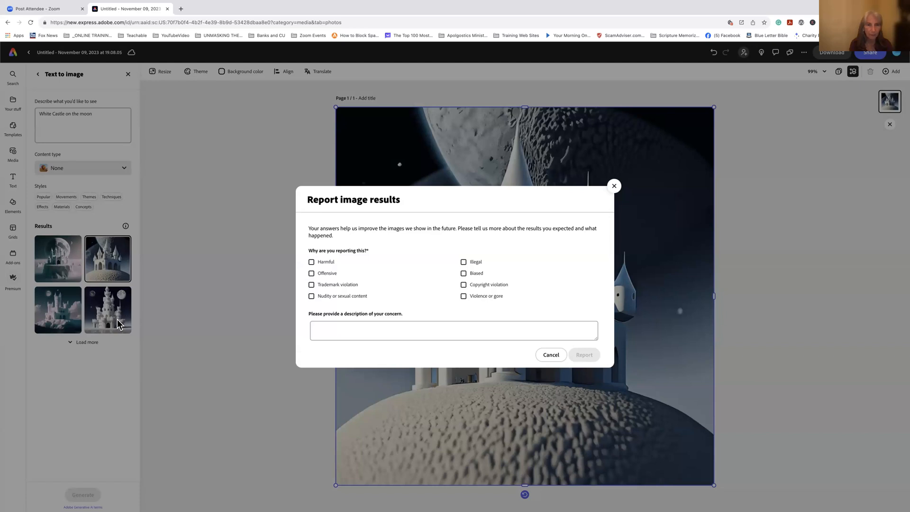
click(549, 355)
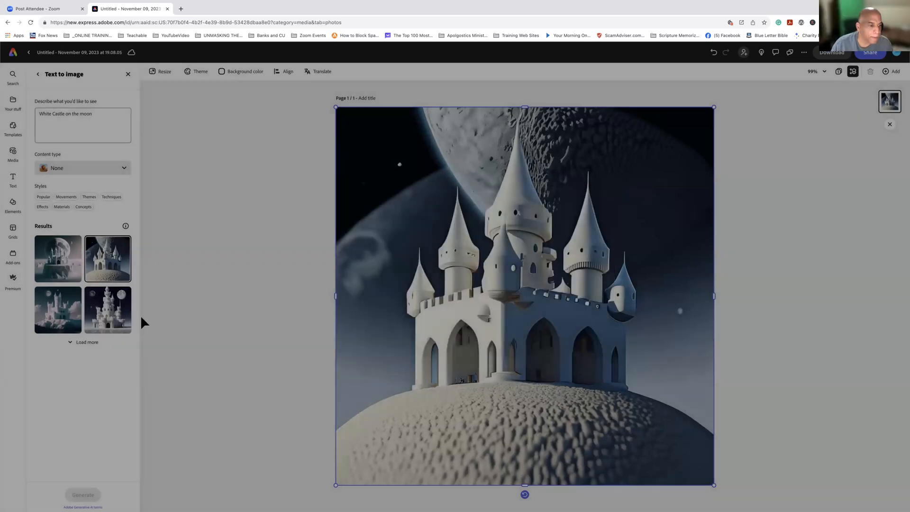
click(59, 313)
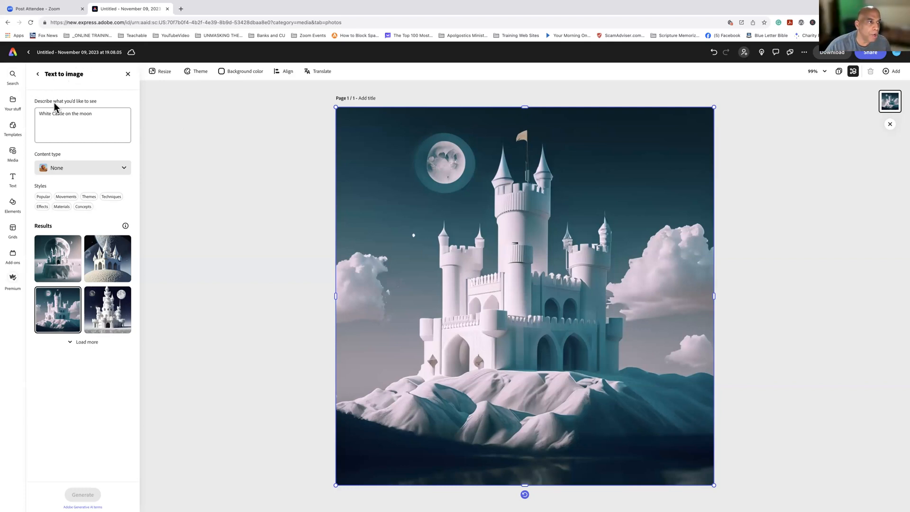
Return to the home page, check the option to start from your own content, and browse down to the generative AI sections
click(13, 53)
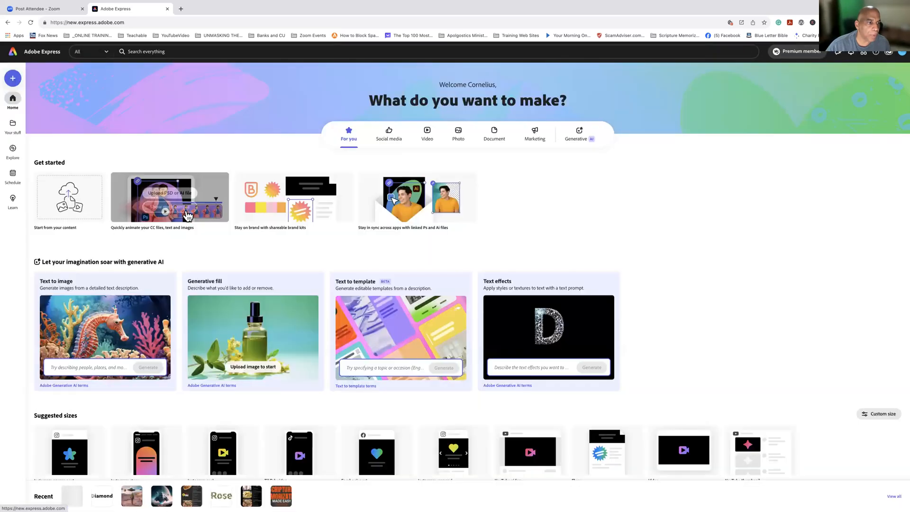
click(69, 198)
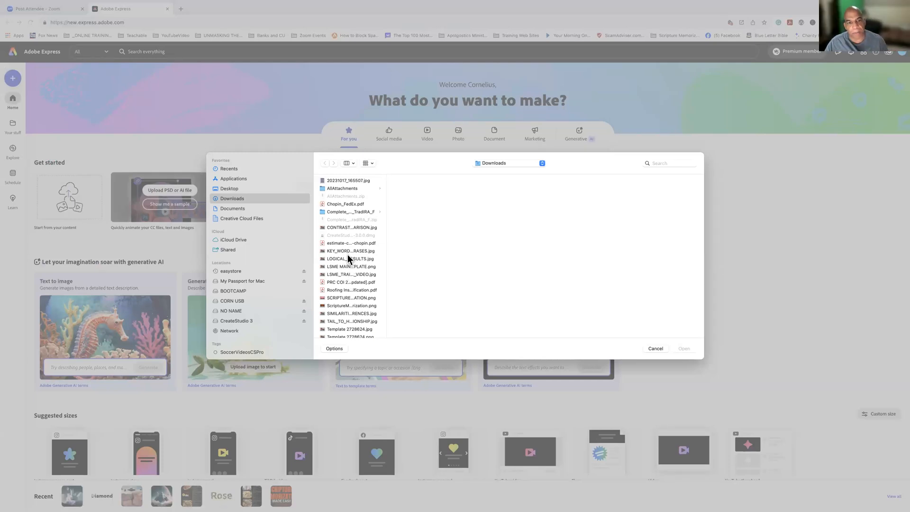
click(652, 348)
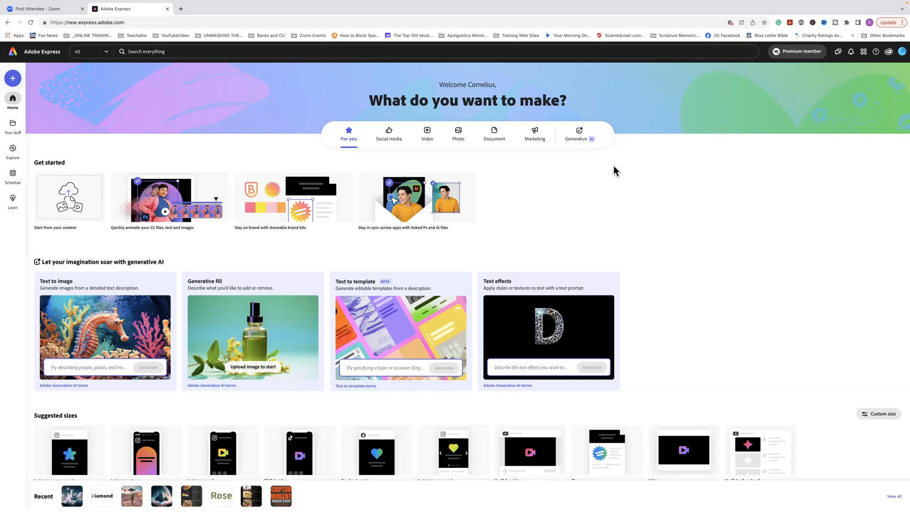
scroll(212, 296, down, 10)
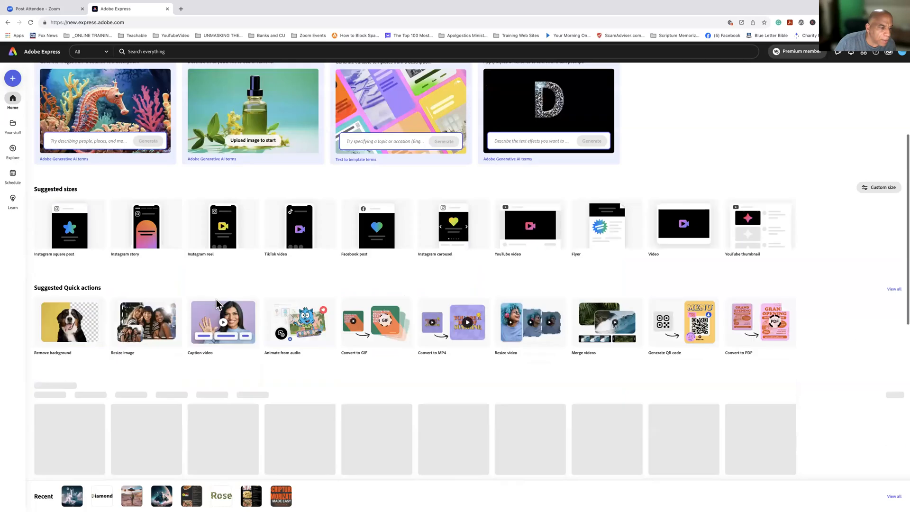
scroll(216, 301, down, 6)
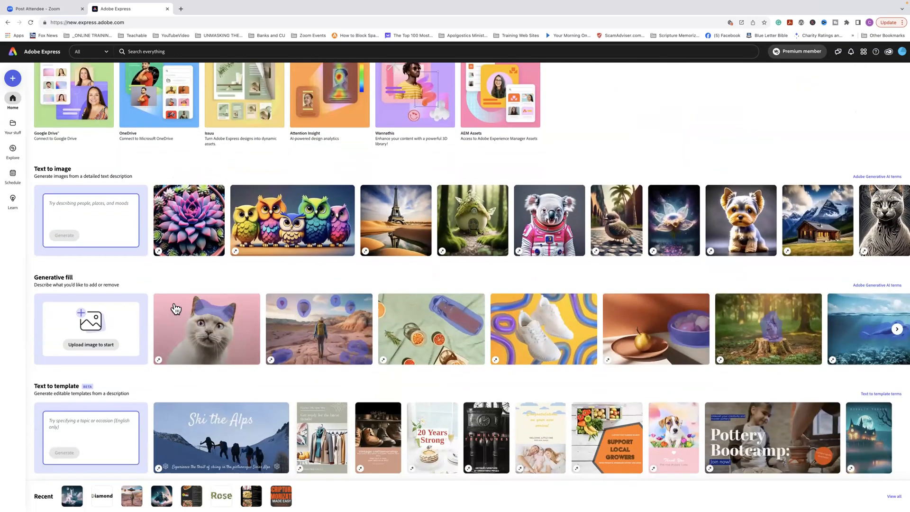
click(97, 217)
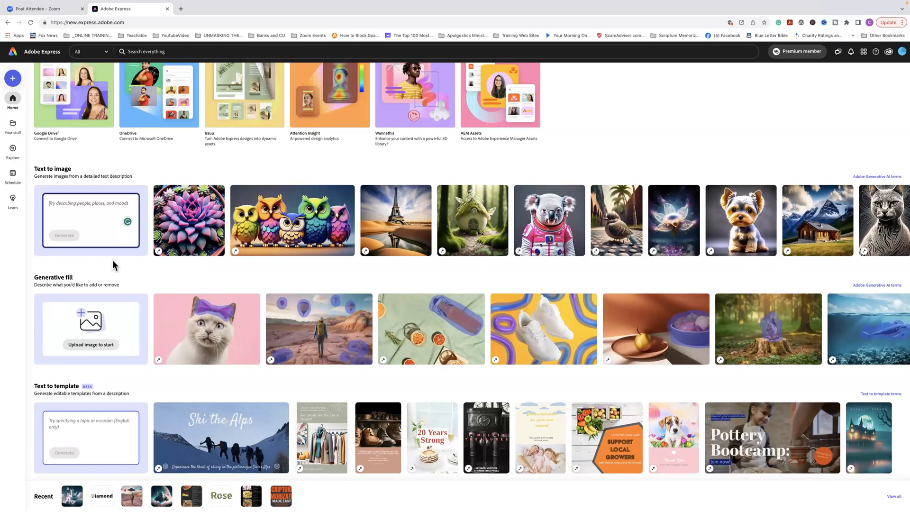
scroll(114, 262, down, 3)
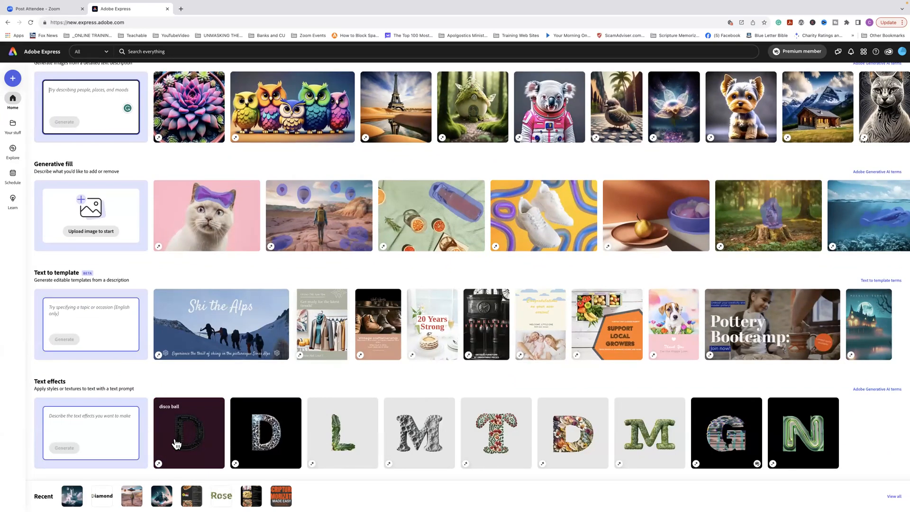
click(94, 416)
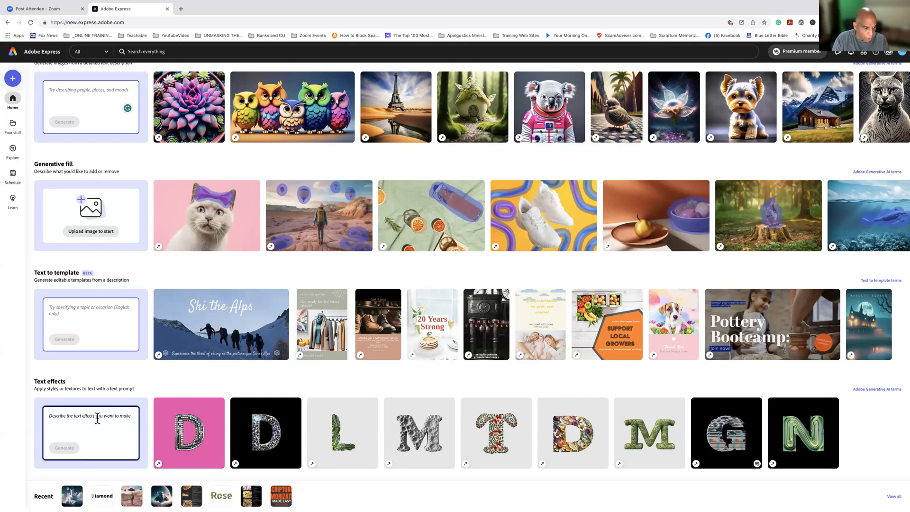
text(A)
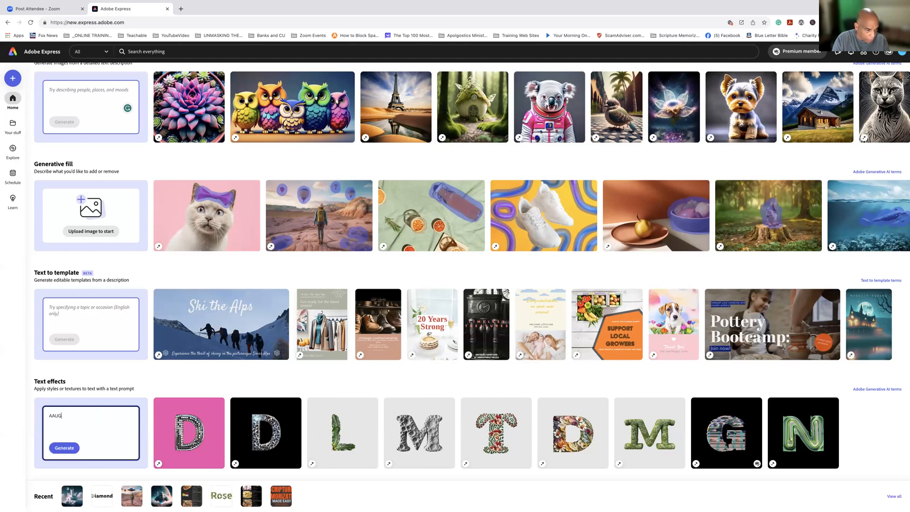
text(AUG)
key(BackSpace)
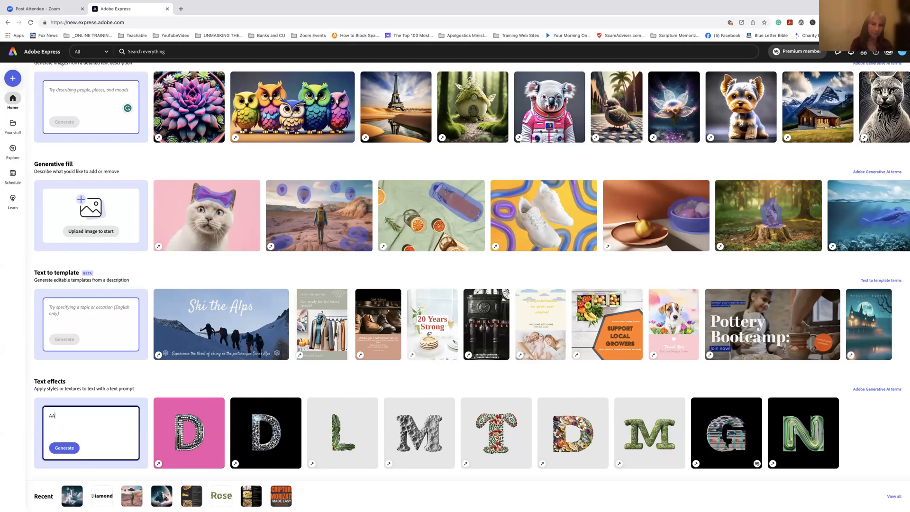
key(BackSpace)
key(BackSpace)
Start a Text effects design from the diamond glitter sample and replace the word "Diamond" with "AAUG"
click(277, 432)
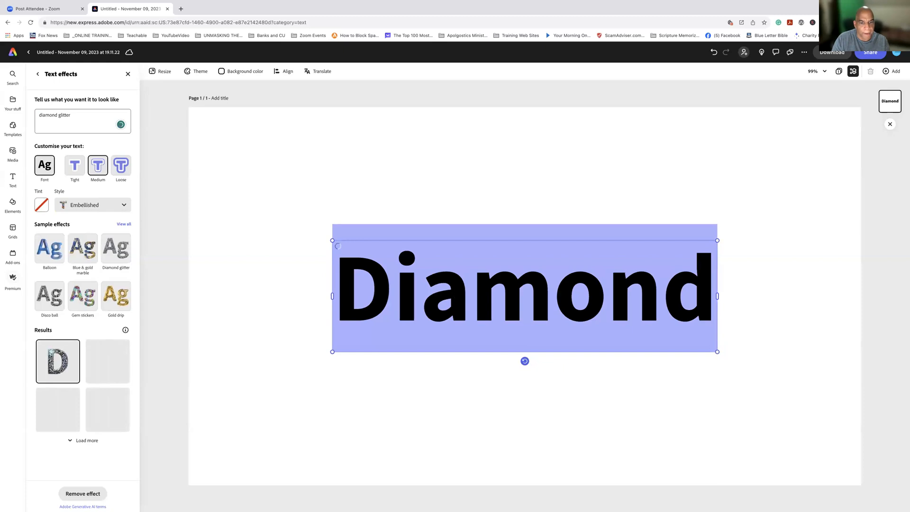
text(AS)
key(BackSpace)
text(U)
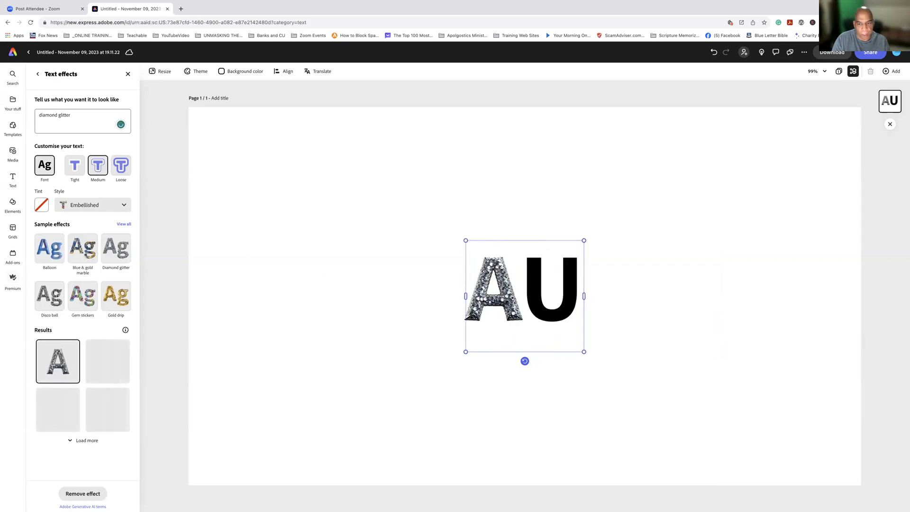
key(BackSpace)
text(AA)
key(BackSpace)
text(UG)
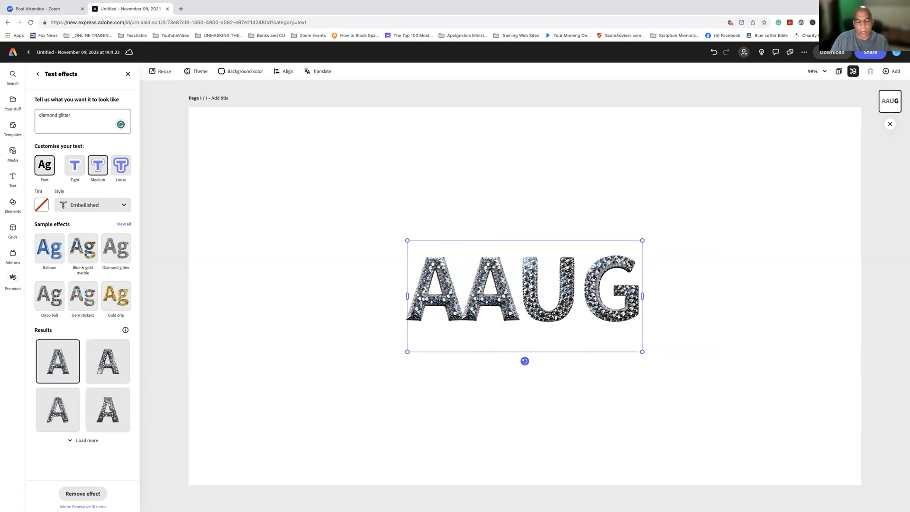
Apply the Blue & gold marble effect to the word, and extend the text to "AAUG USER" with "GROUP" on a second line
click(82, 254)
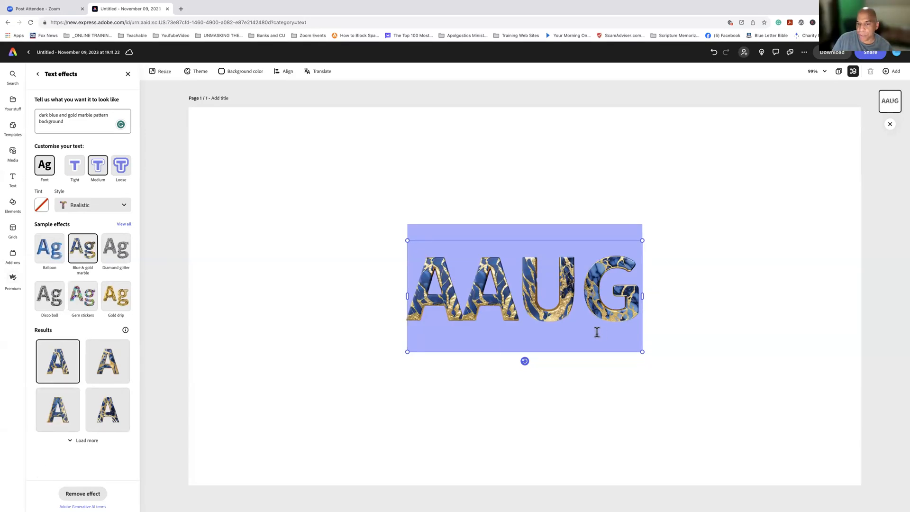
click(535, 302)
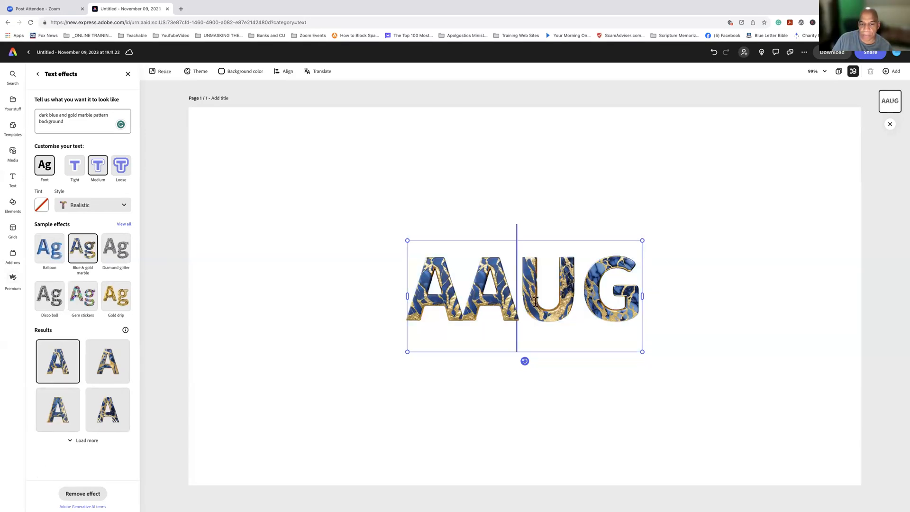
click(638, 297)
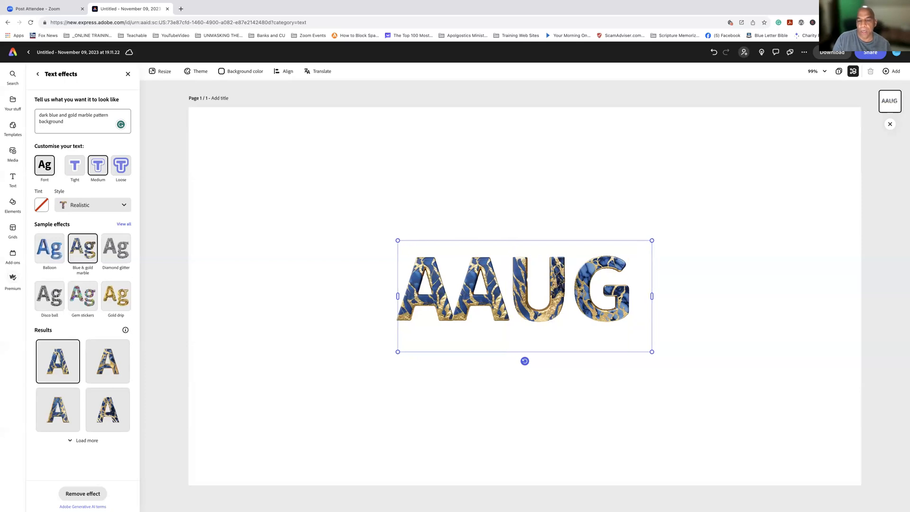
text(USER)
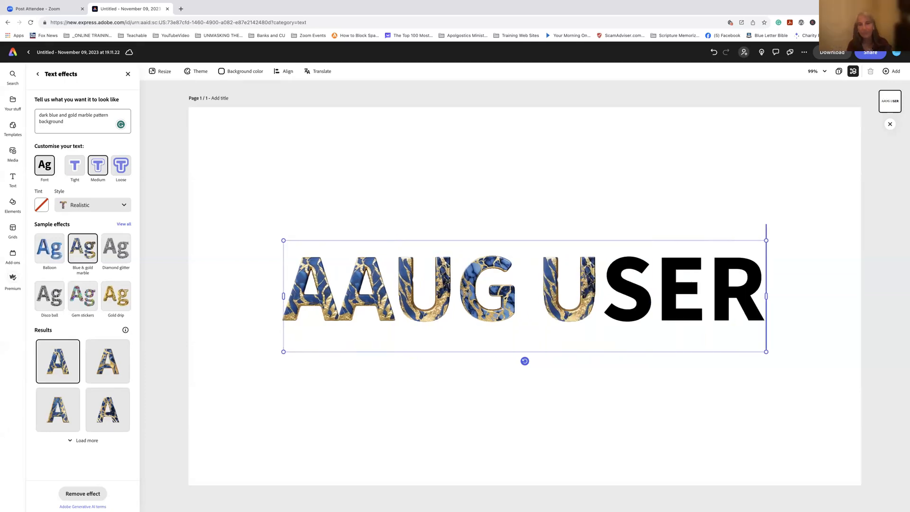
key(Return)
text(GROUP)
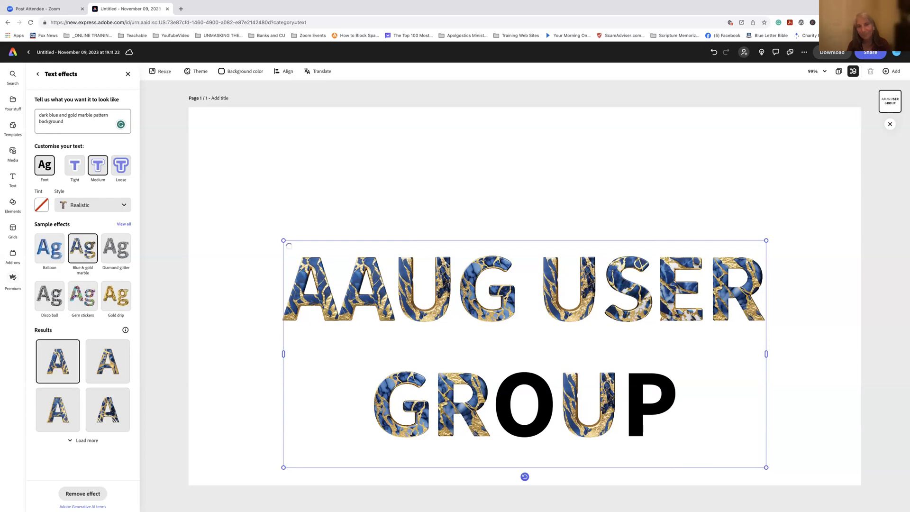
Delete the word "AAUG" from the first line of the text
drag(517, 280, 306, 283)
key(BackSpace)
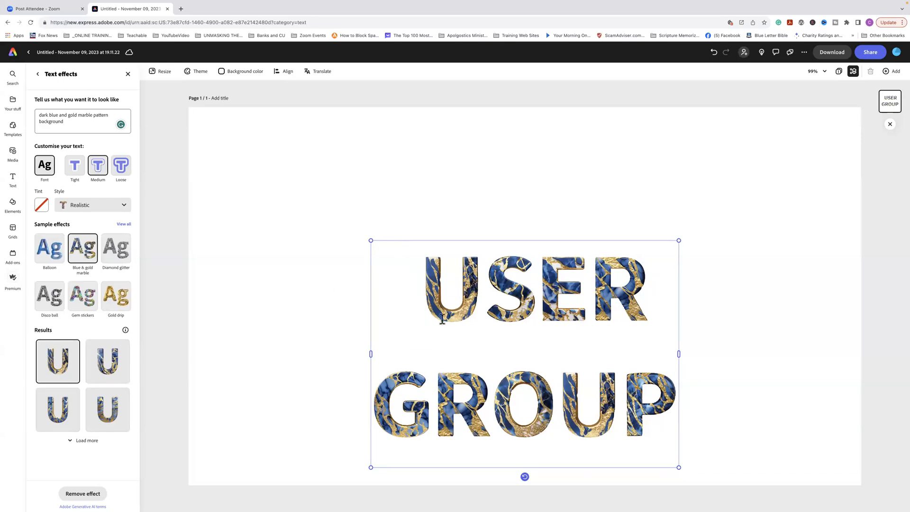
Try generating a "Metallic" text effect with only the letter U of "USER" selected, and undo it
drag(480, 286, 415, 286)
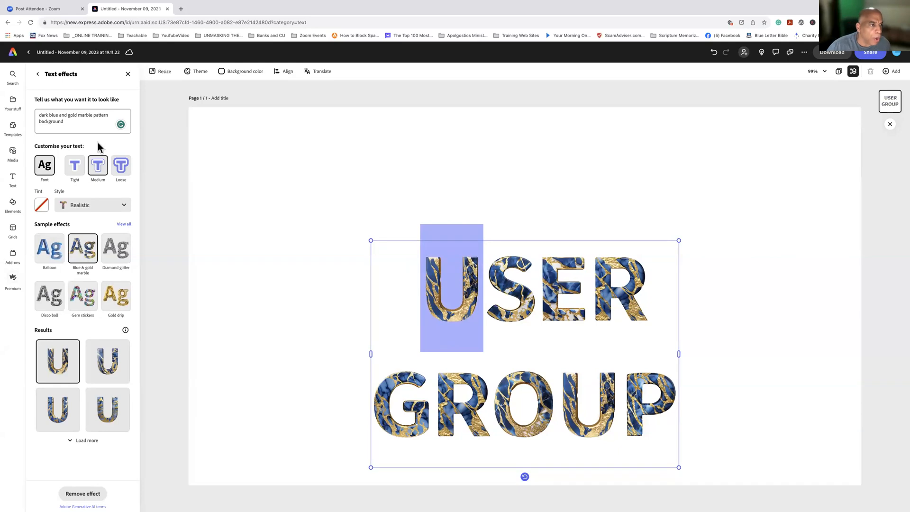
double_click(58, 122)
drag(35, 115, 34, 113)
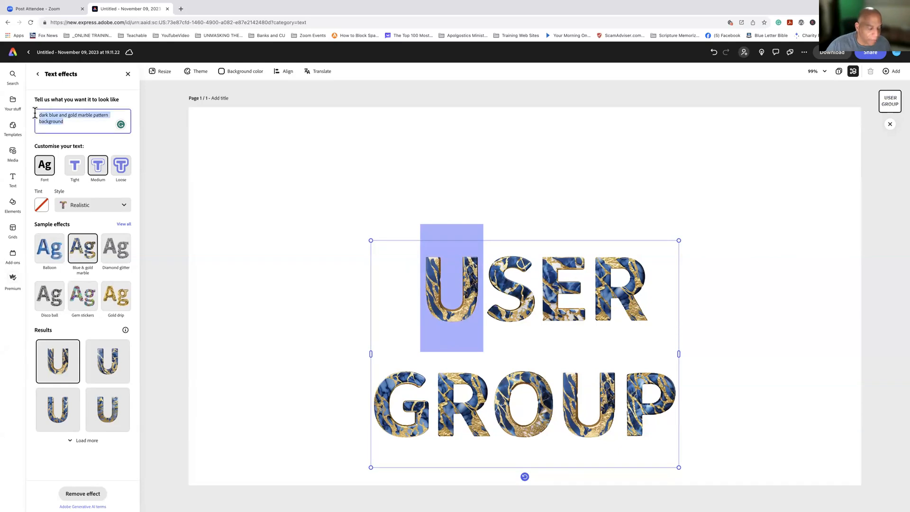
text(ME)
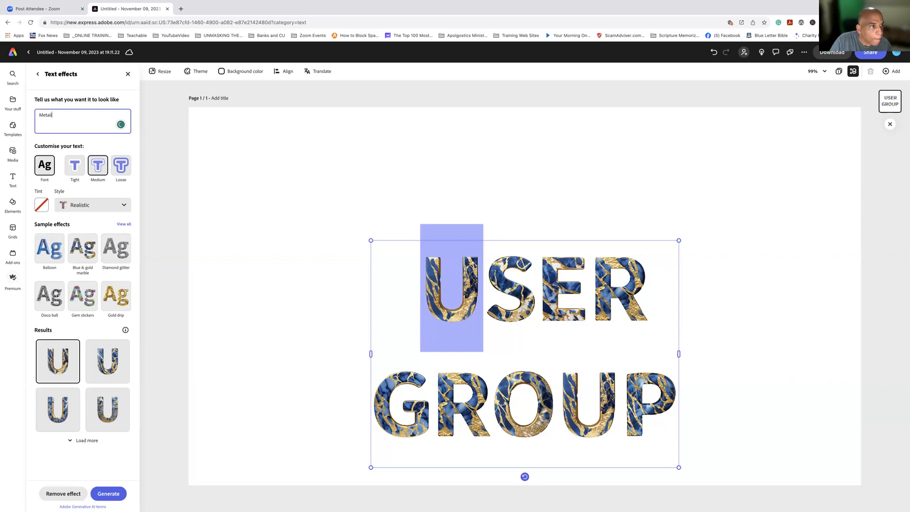
key(Return)
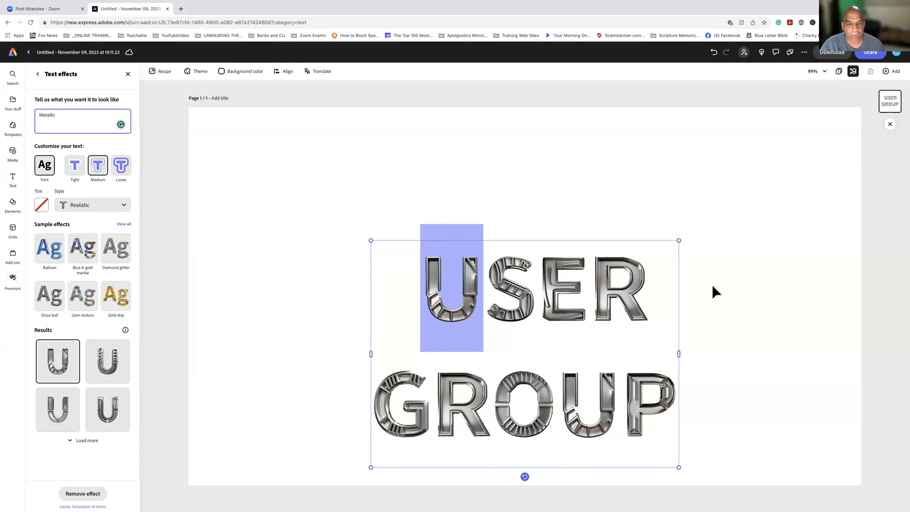
click(678, 466)
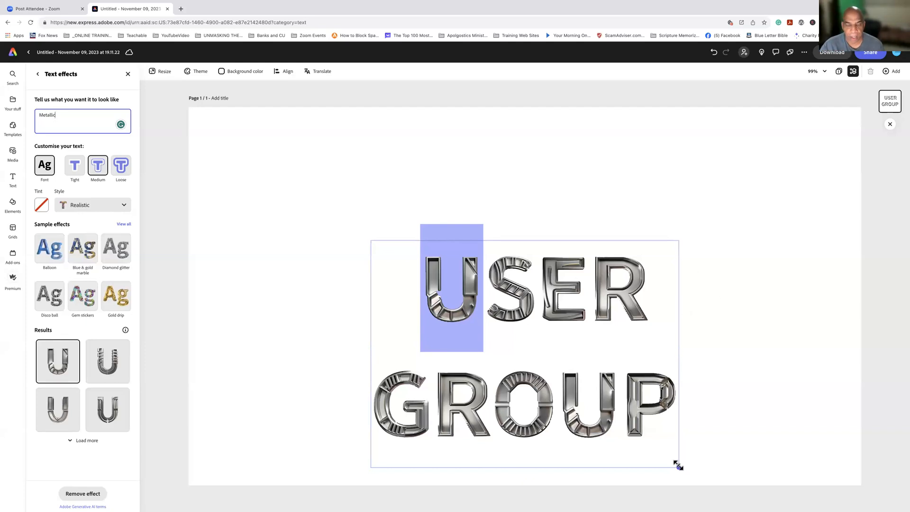
key(ctrl+z)
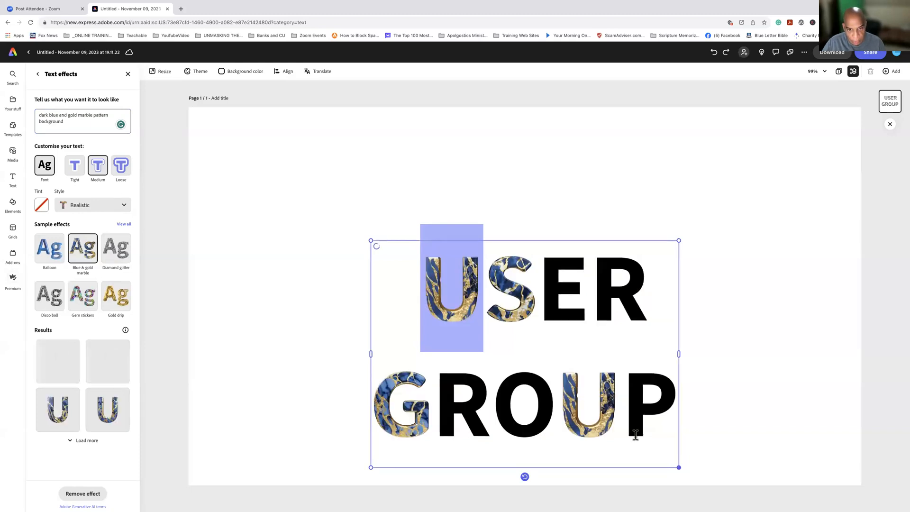
Scale down the "USER GROUP" text box and delete every letter except the first U
drag(502, 352, 544, 395)
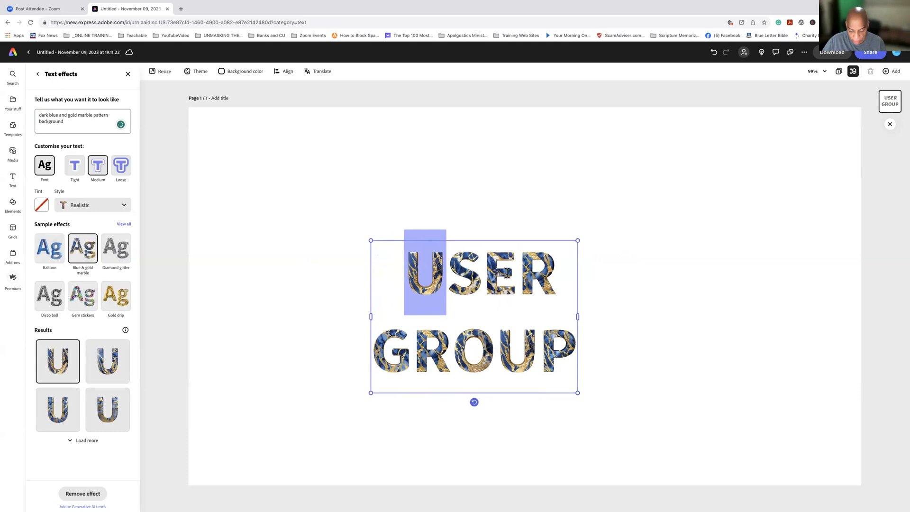
drag(569, 344, 433, 271)
key(BackSpace)
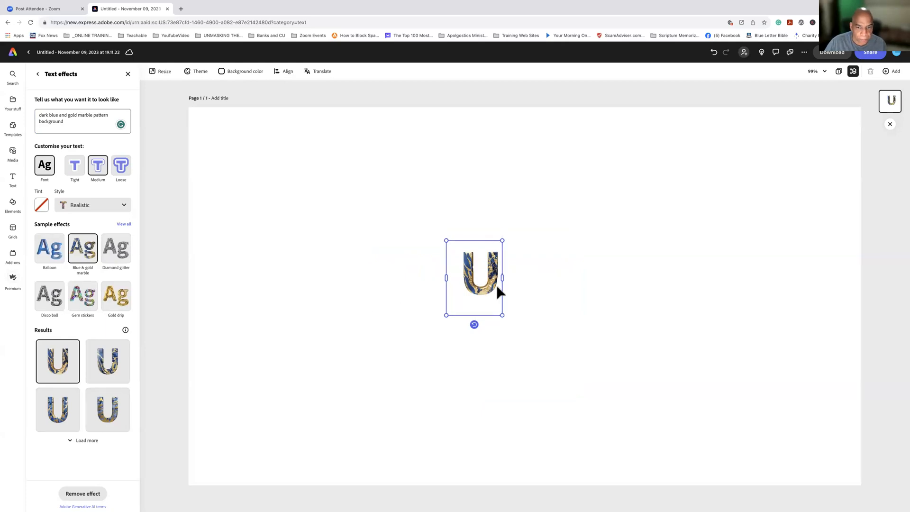
Duplicate the marble letter U, place the copy just beside the original, and change the copy's letter to "S"
right_click(483, 289)
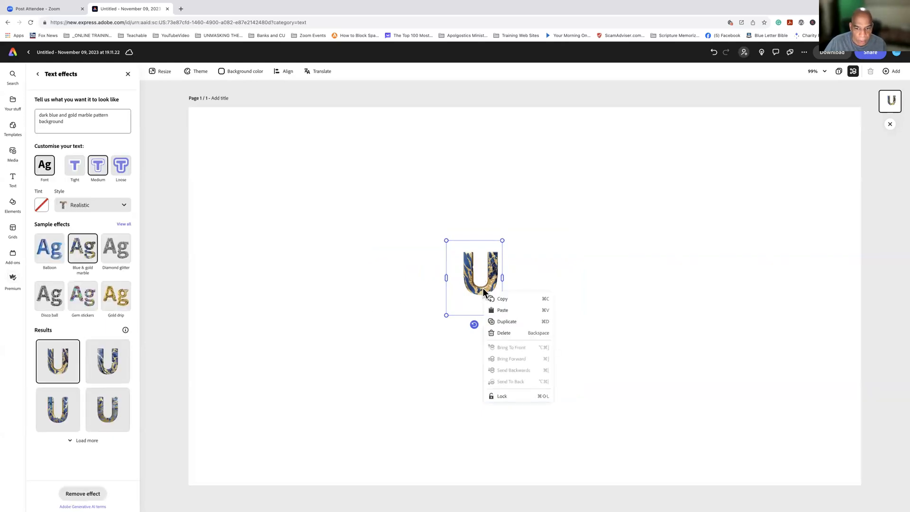
click(507, 322)
drag(490, 290, 529, 290)
double_click(536, 288)
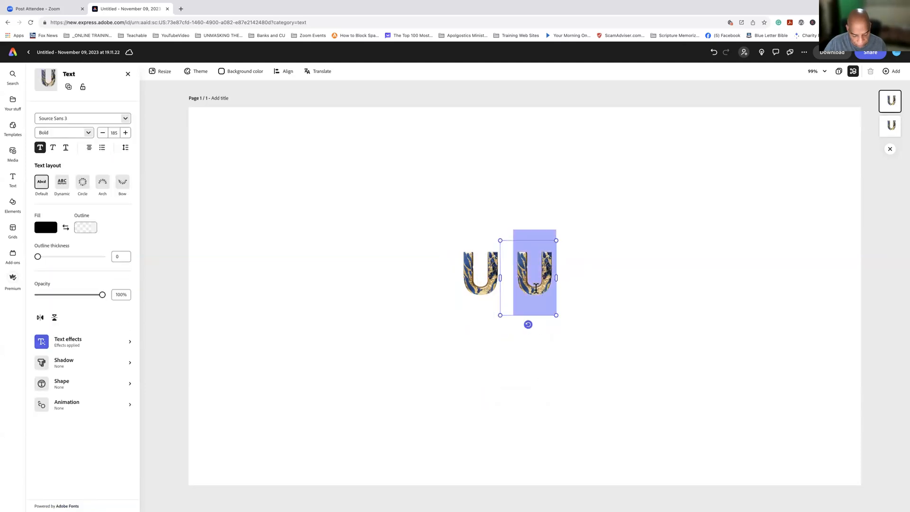
text(S)
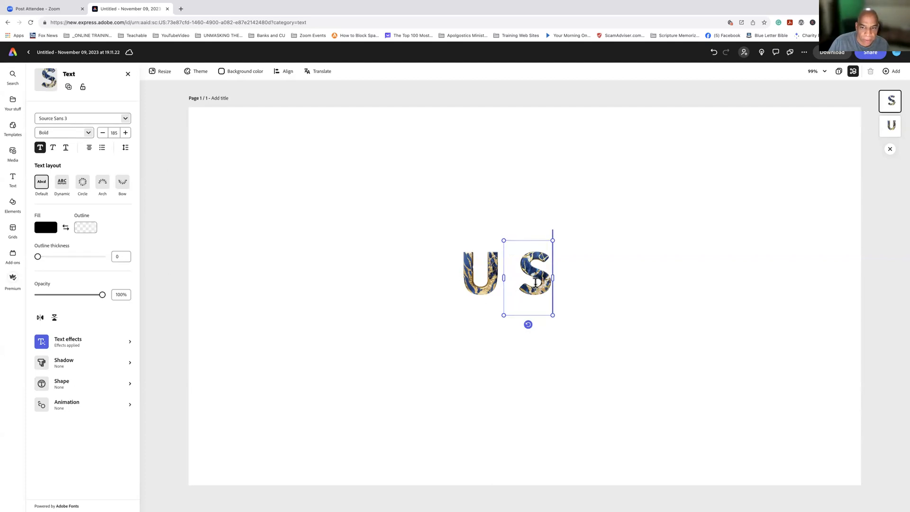
Apply the Gold drip text effect to the letter S only
click(298, 327)
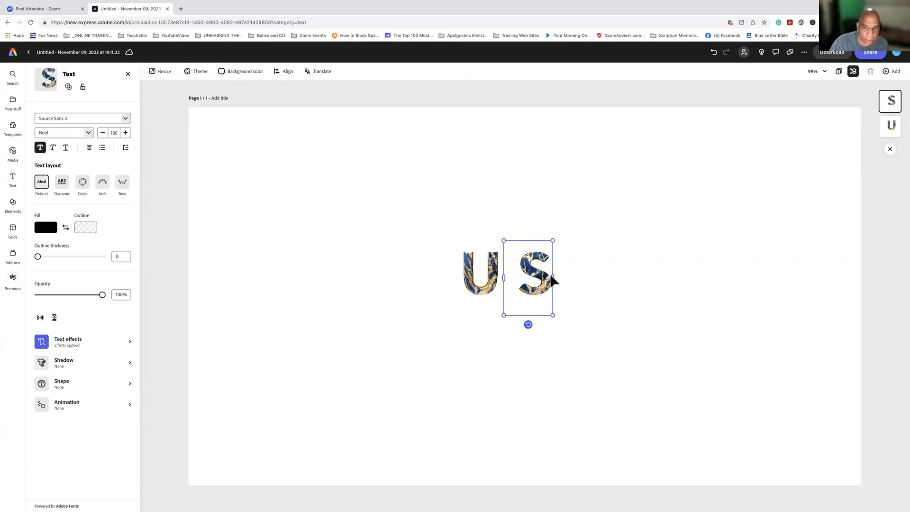
click(70, 342)
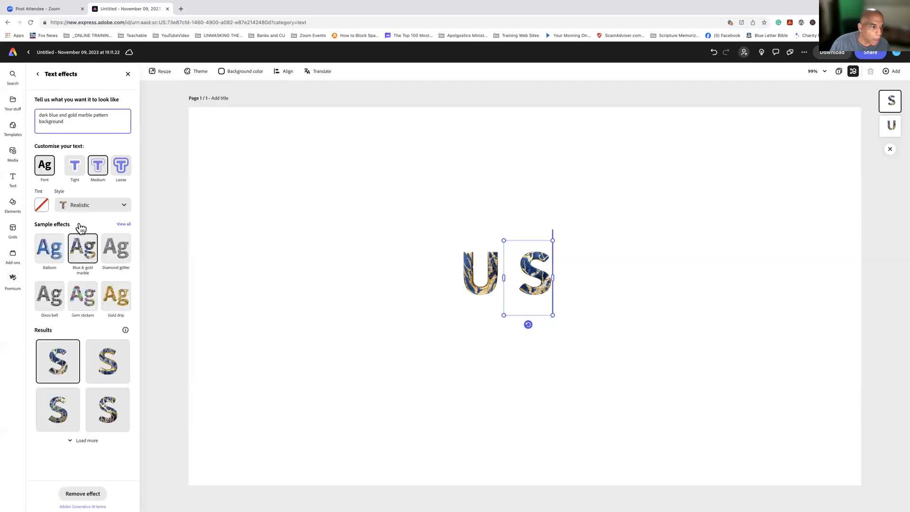
click(118, 296)
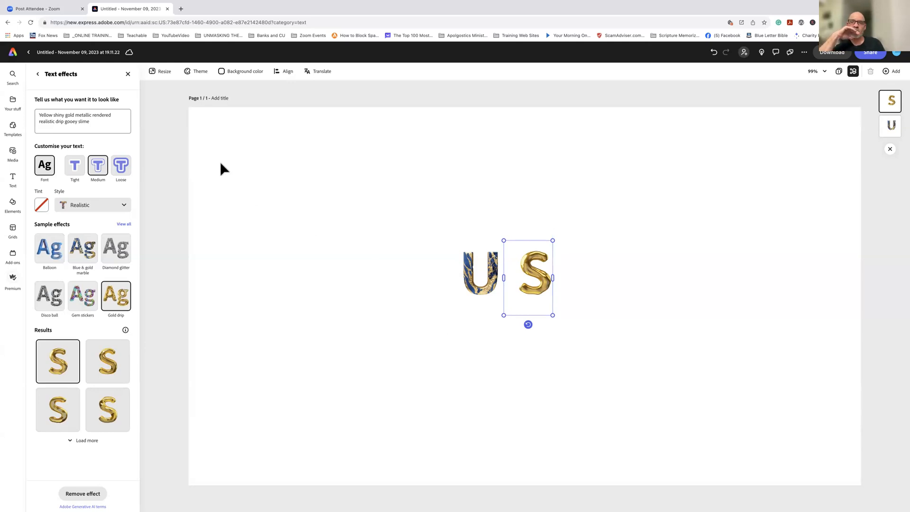
drag(106, 123, 30, 113)
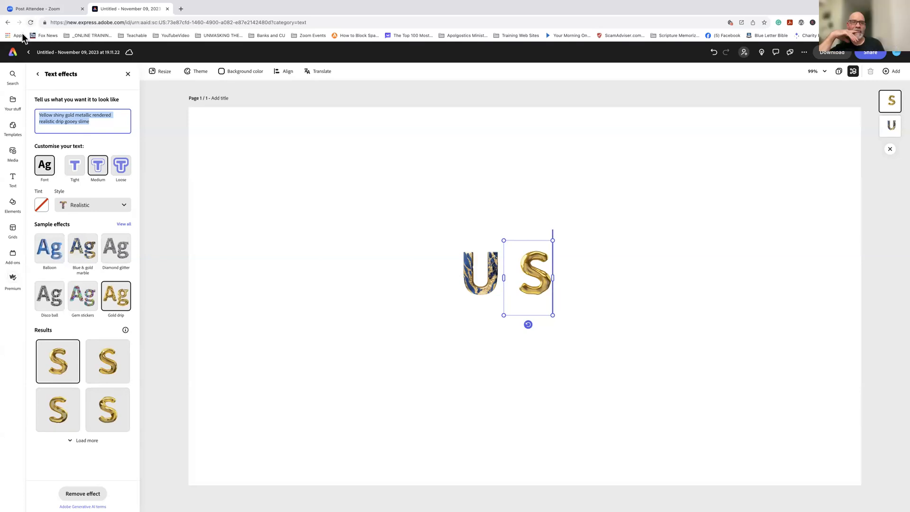
Return to the home page and generate a text-to-image picture from the prompt "Taylor Swift on white hour"
click(28, 52)
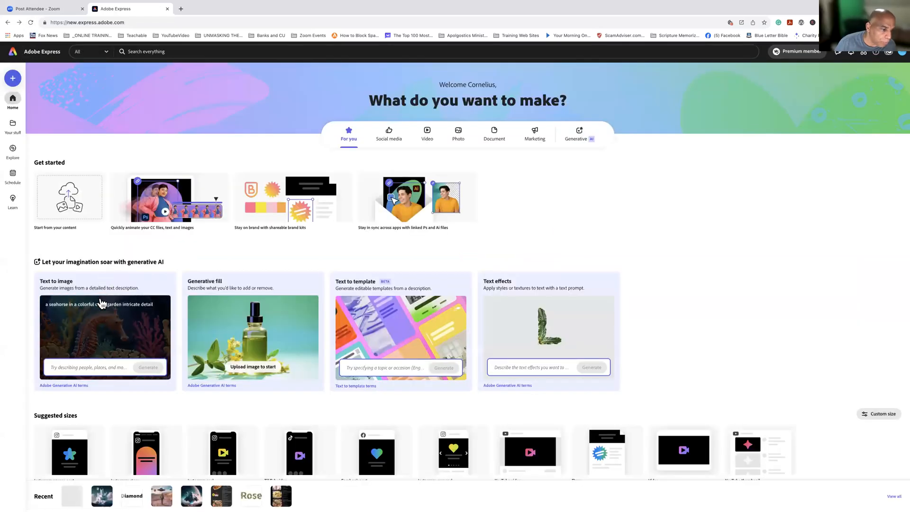
scroll(102, 303, down, 5)
scroll(102, 303, down, 11)
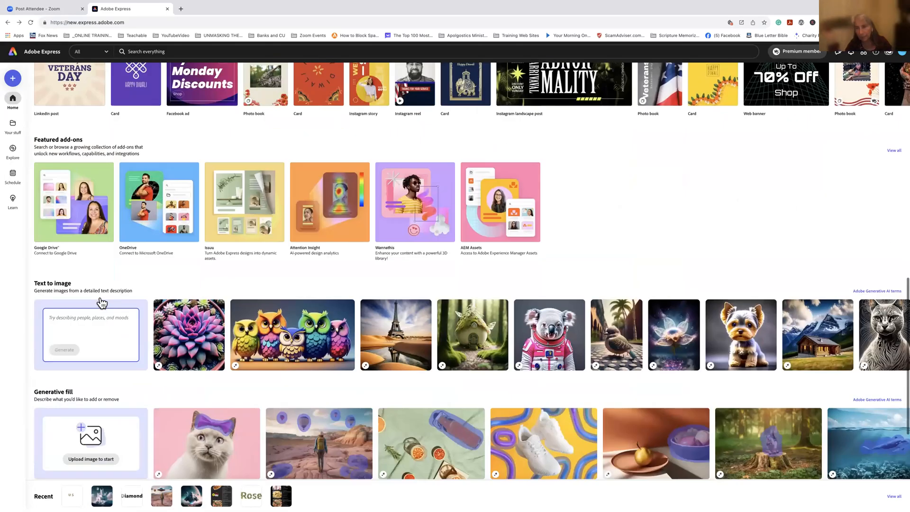
scroll(101, 303, down, 3)
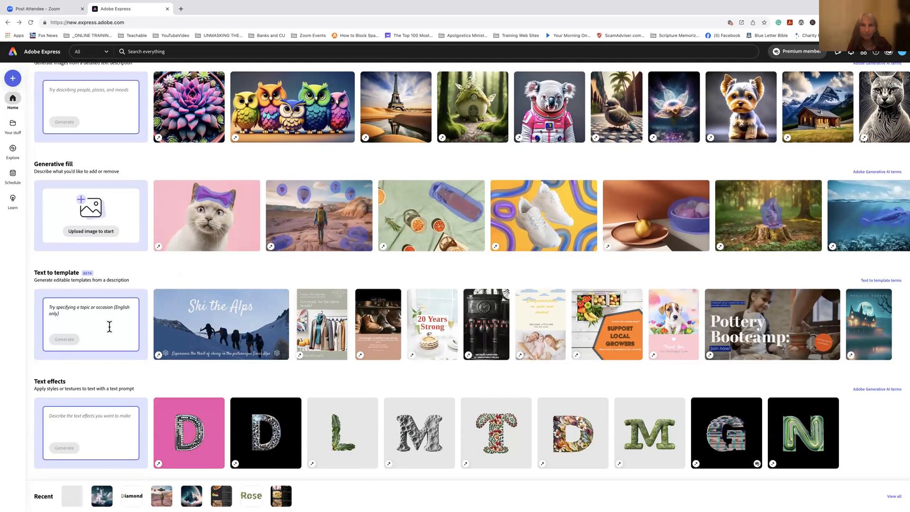
scroll(108, 326, up, 1)
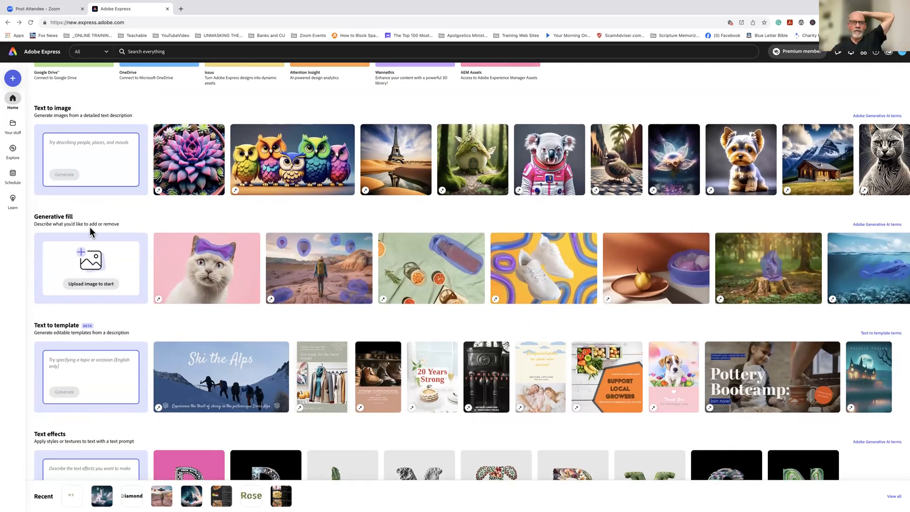
click(90, 143)
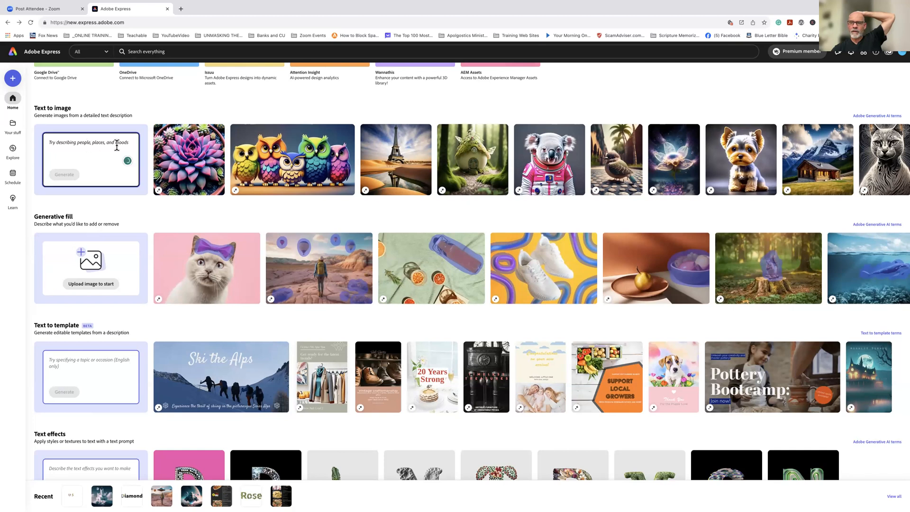
text(Tay)
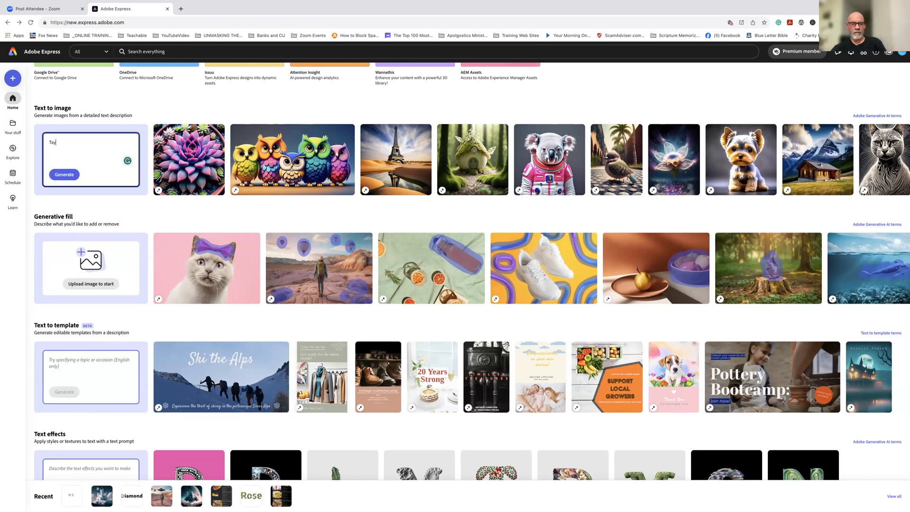
text(lor Swi)
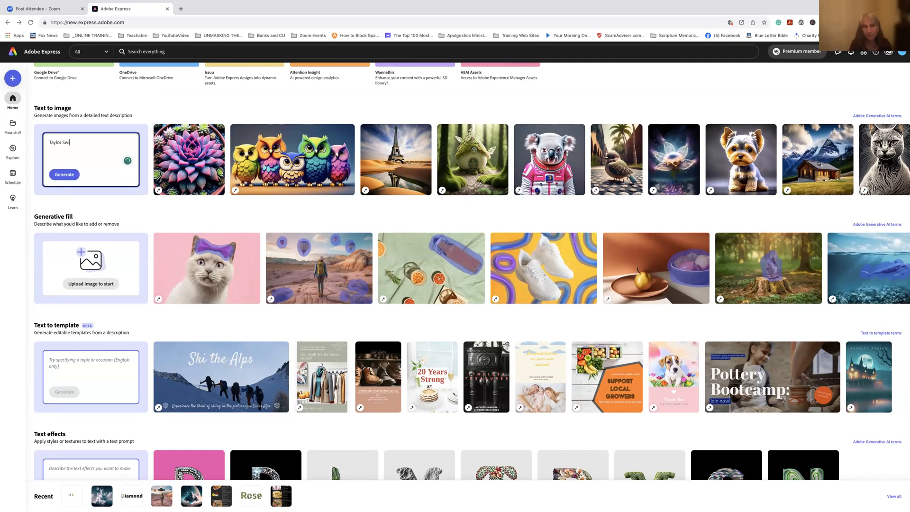
text(ft on)
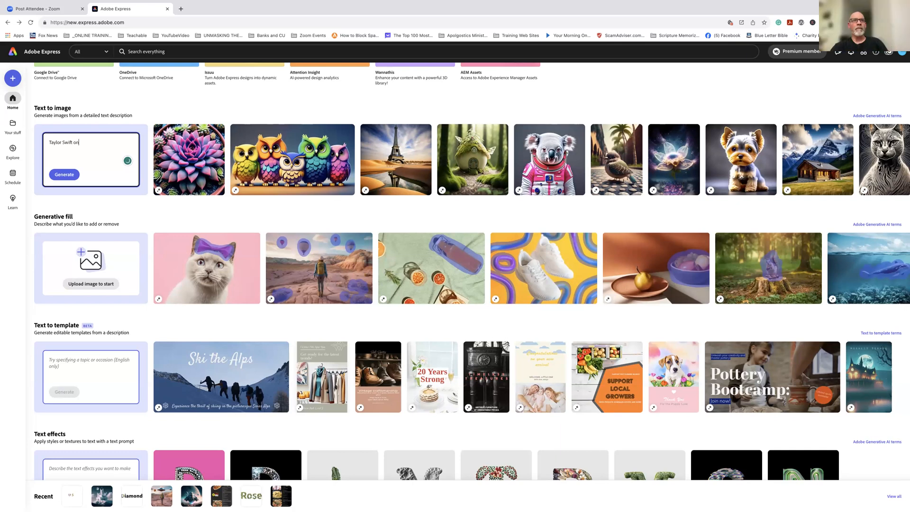
text( white hour)
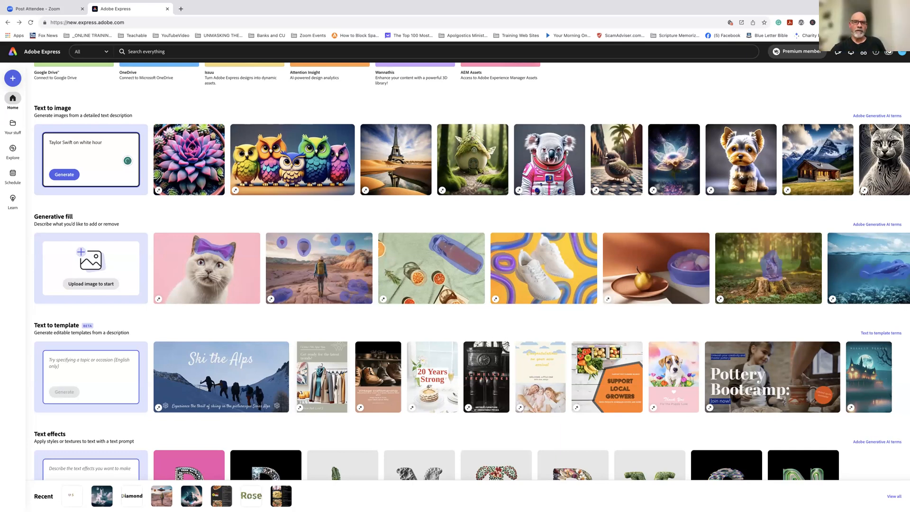
click(65, 175)
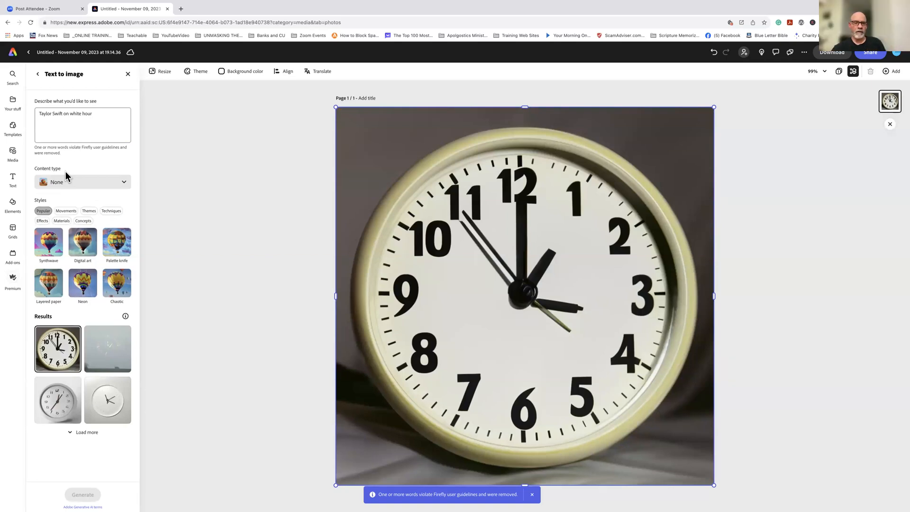
Correct the image prompt to "Taylor Swift on white horse", generate the image again, and return to the home page
double_click(87, 114)
text(hou)
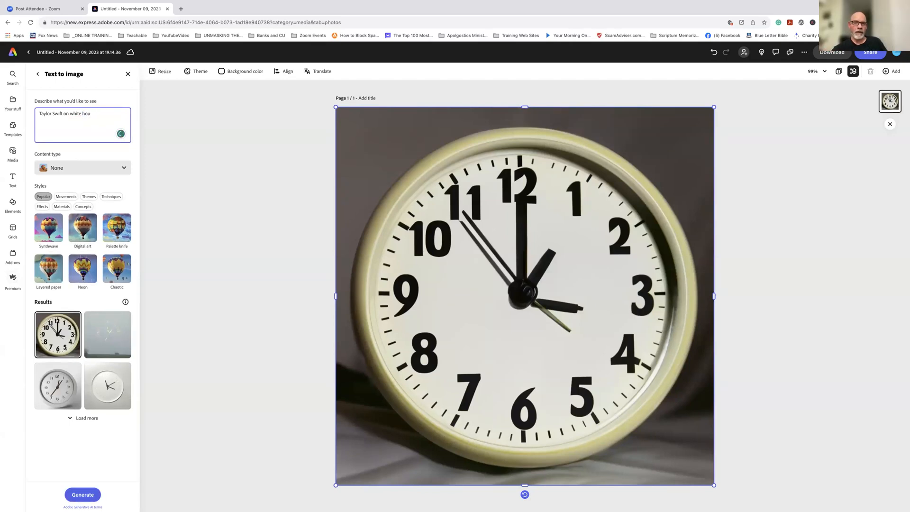
text(srse)
key(Return)
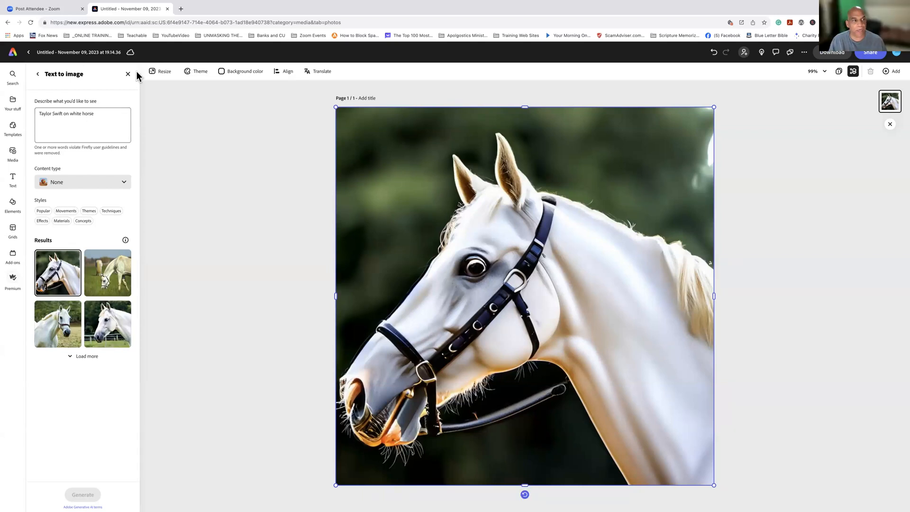
drag(104, 115, 29, 116)
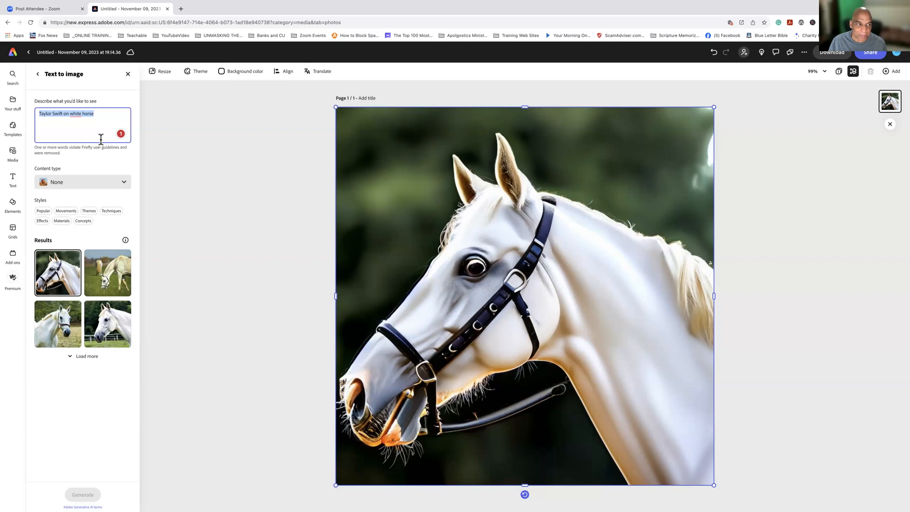
click(28, 53)
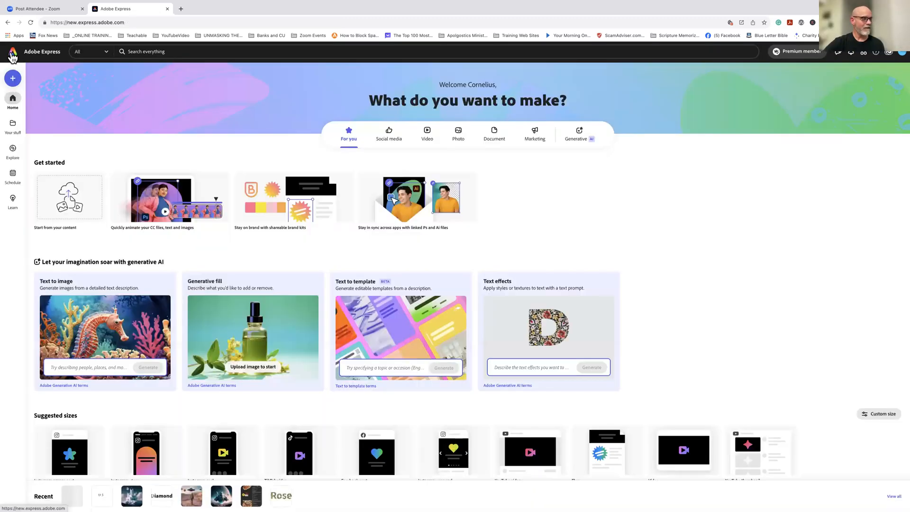